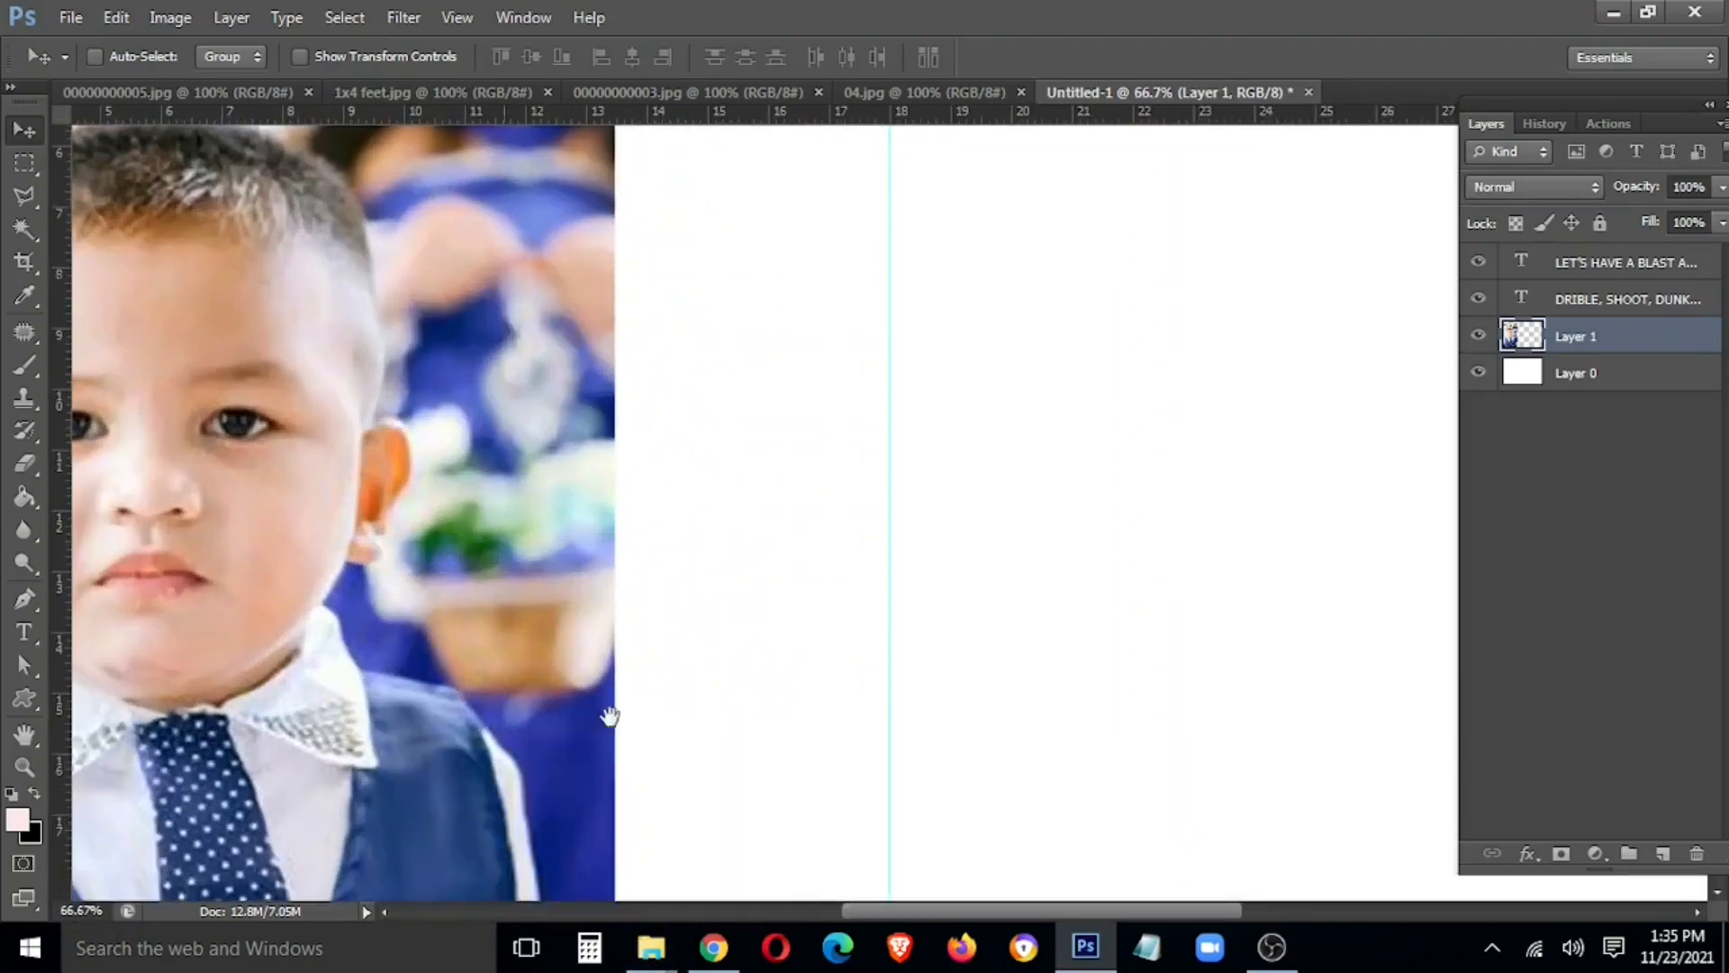
# Select the Polygonal Lasso Tool and zoom in closer on the boy's collar
pyautogui.press('l')
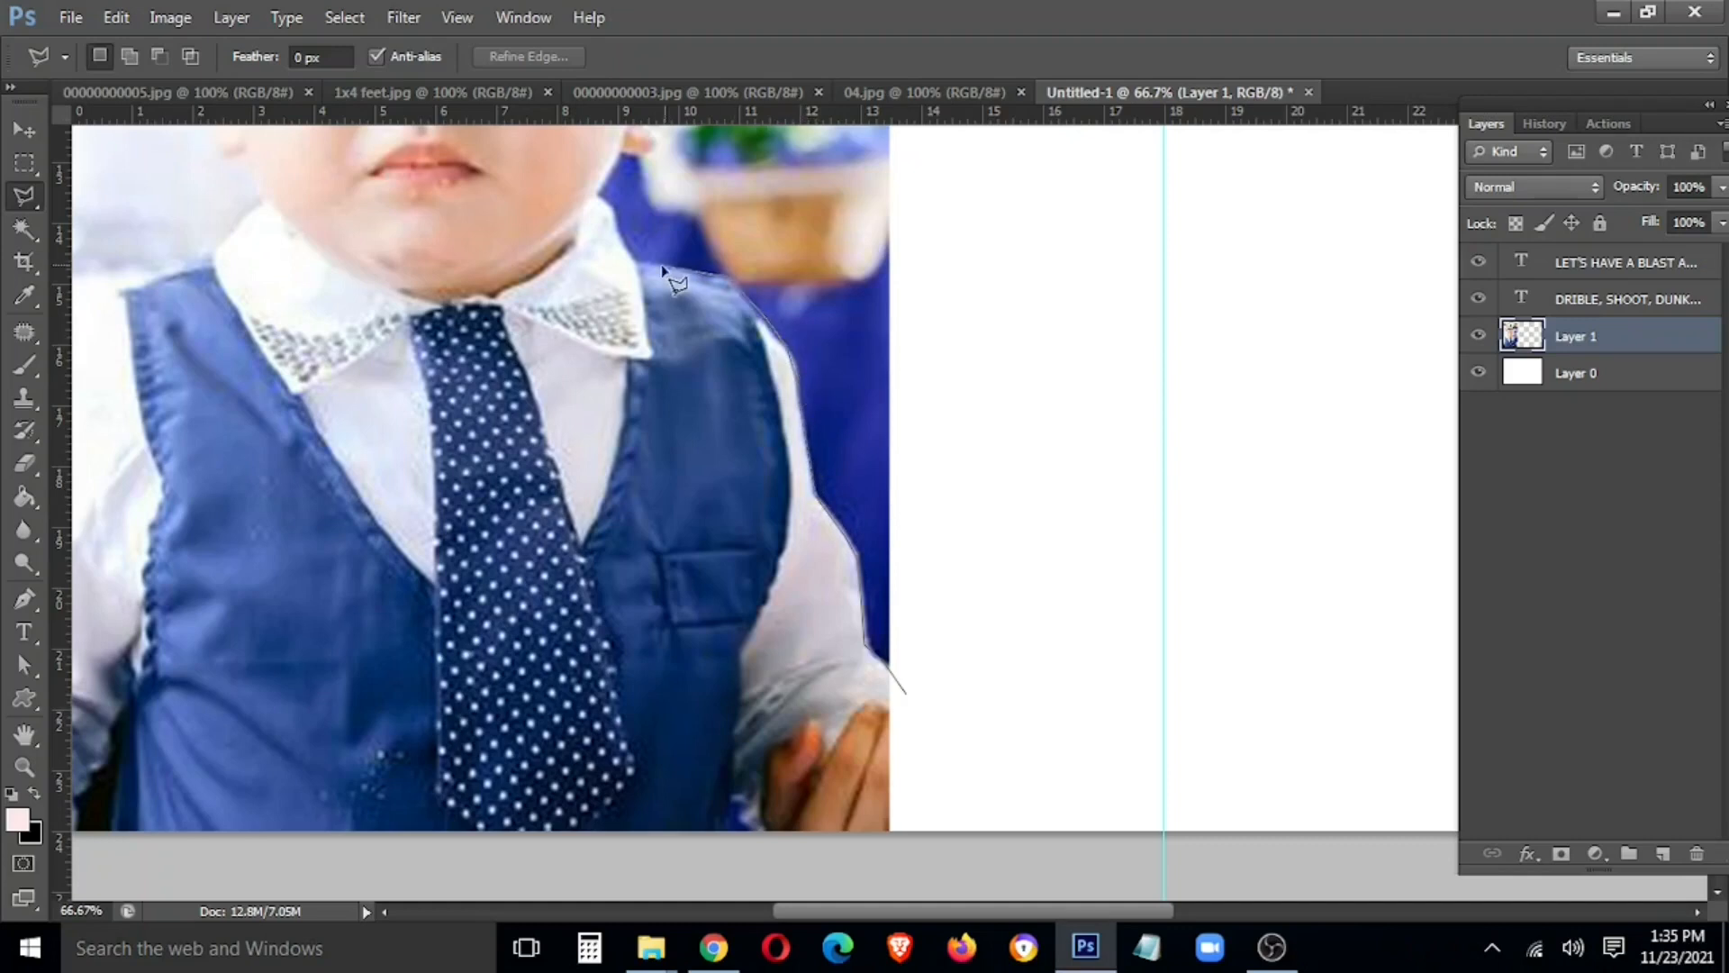
pyautogui.hotkey('ctrl', '+')
pyautogui.hotkey('ctrl', '+')
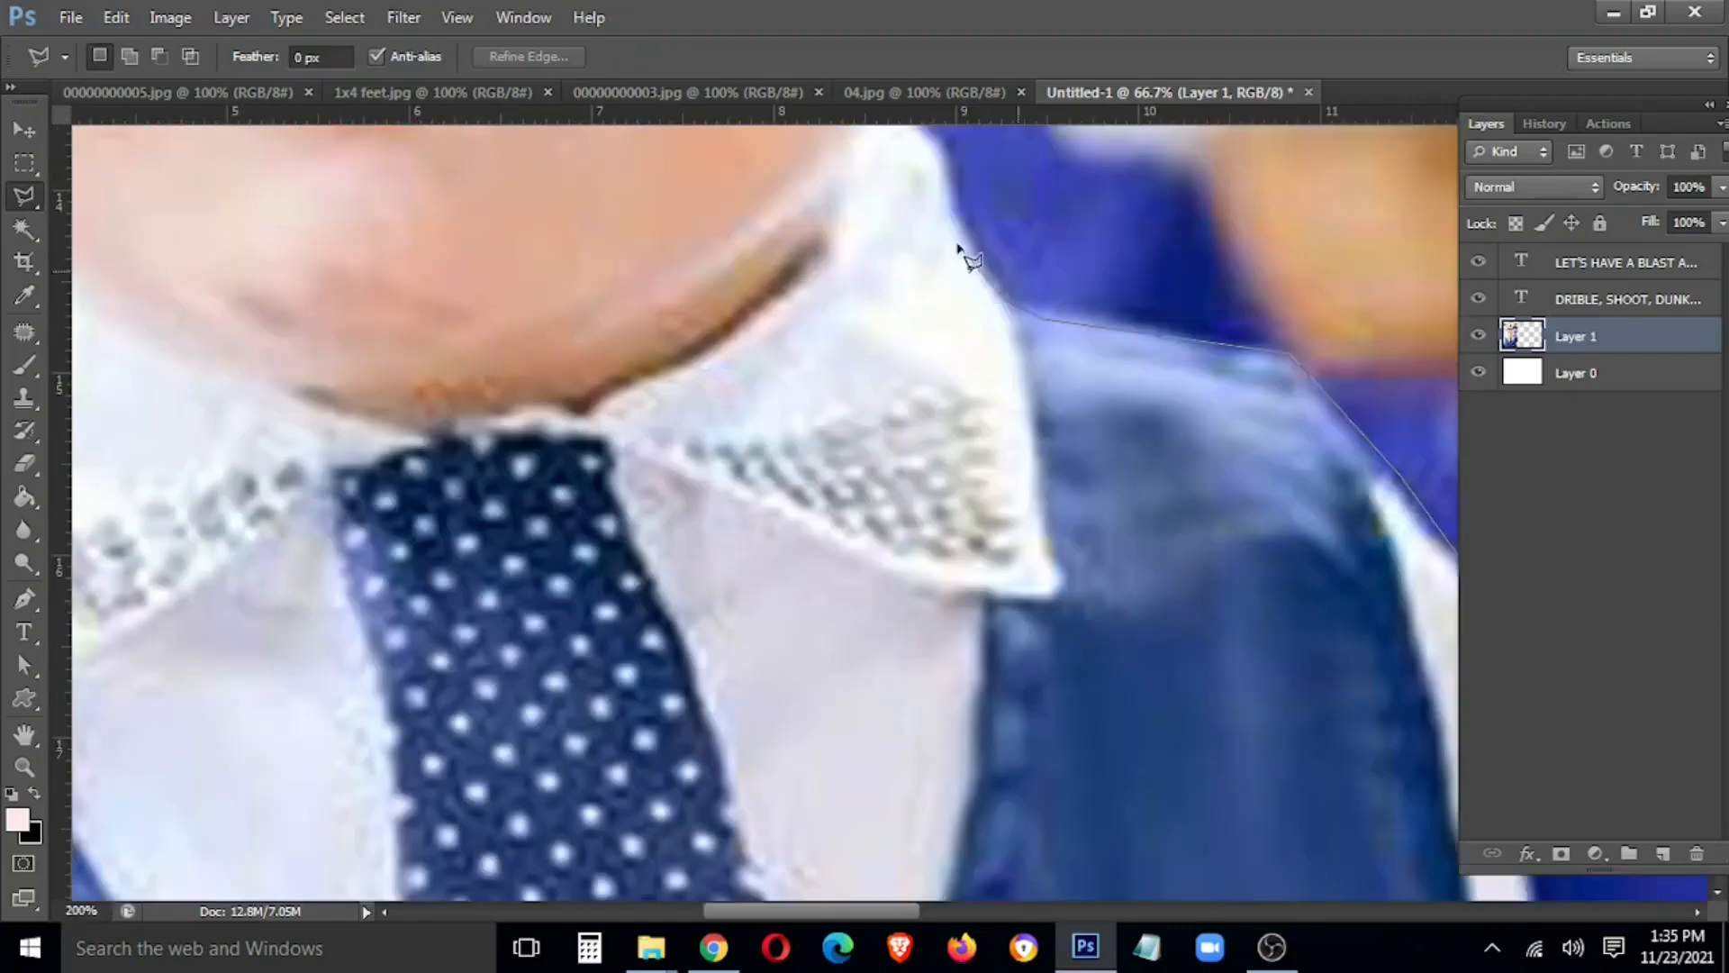
# Trace the lasso outline from the collar up the ear and along the top of the hair
pyautogui.click(936, 141)
pyautogui.moveTo(936, 220); pyautogui.dragTo(954, 641)
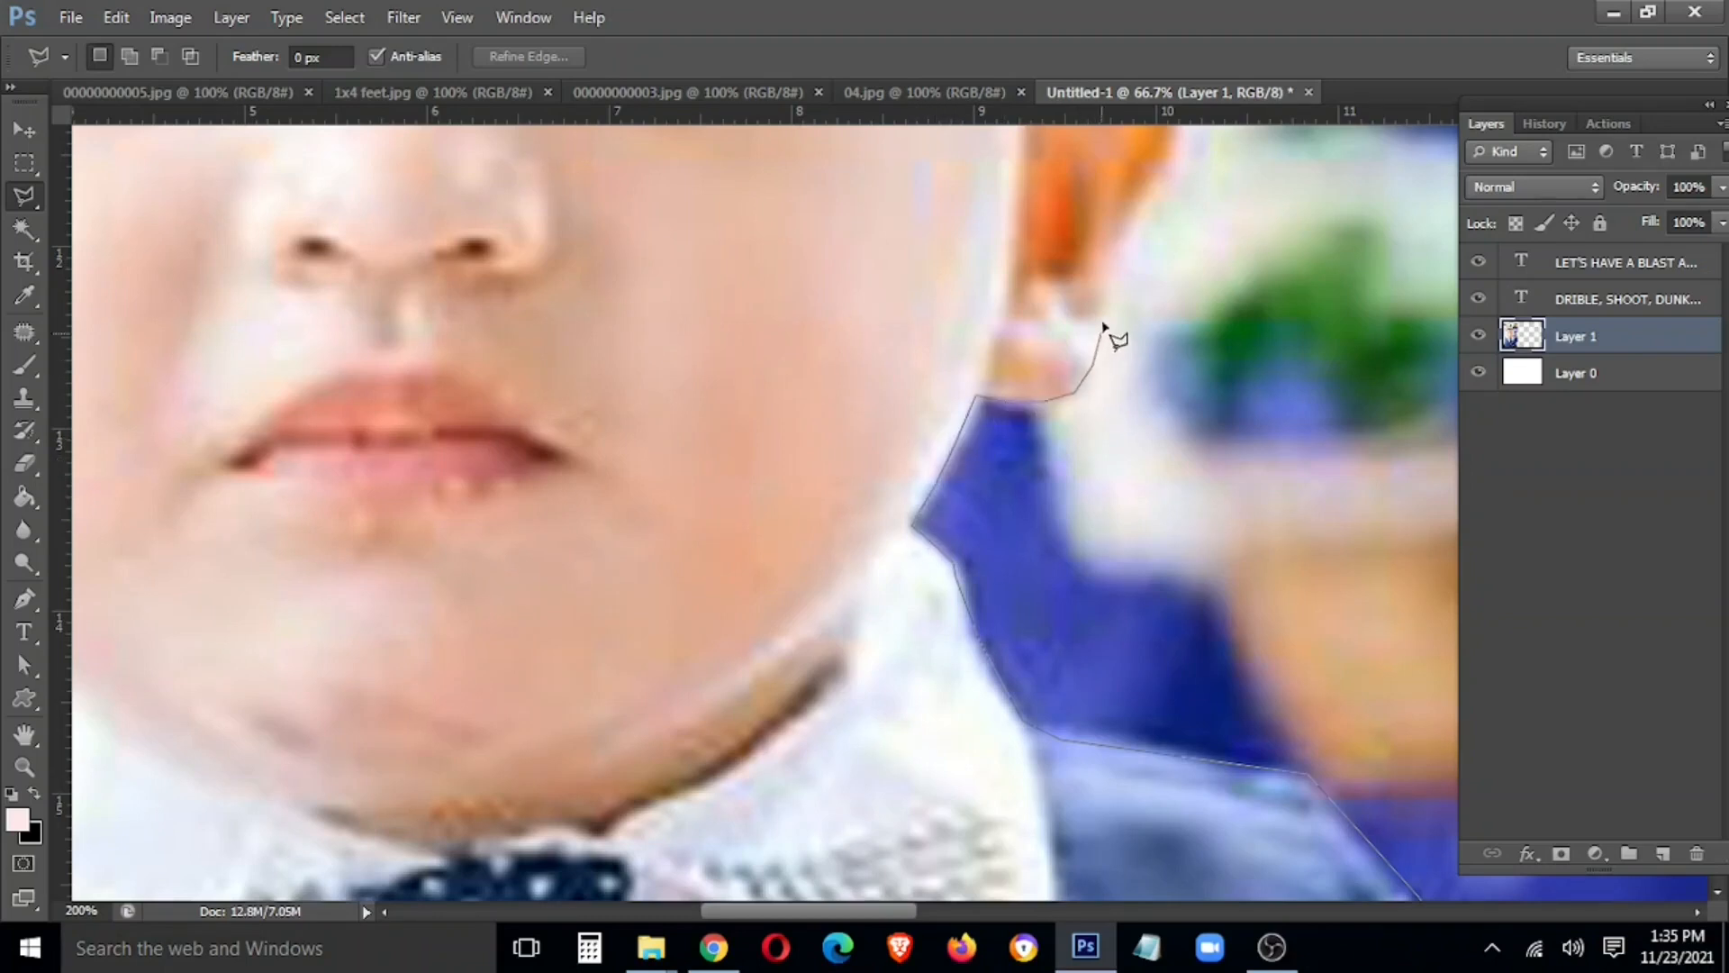
pyautogui.click(1174, 177)
pyautogui.moveTo(1145, 257); pyautogui.dragTo(992, 704)
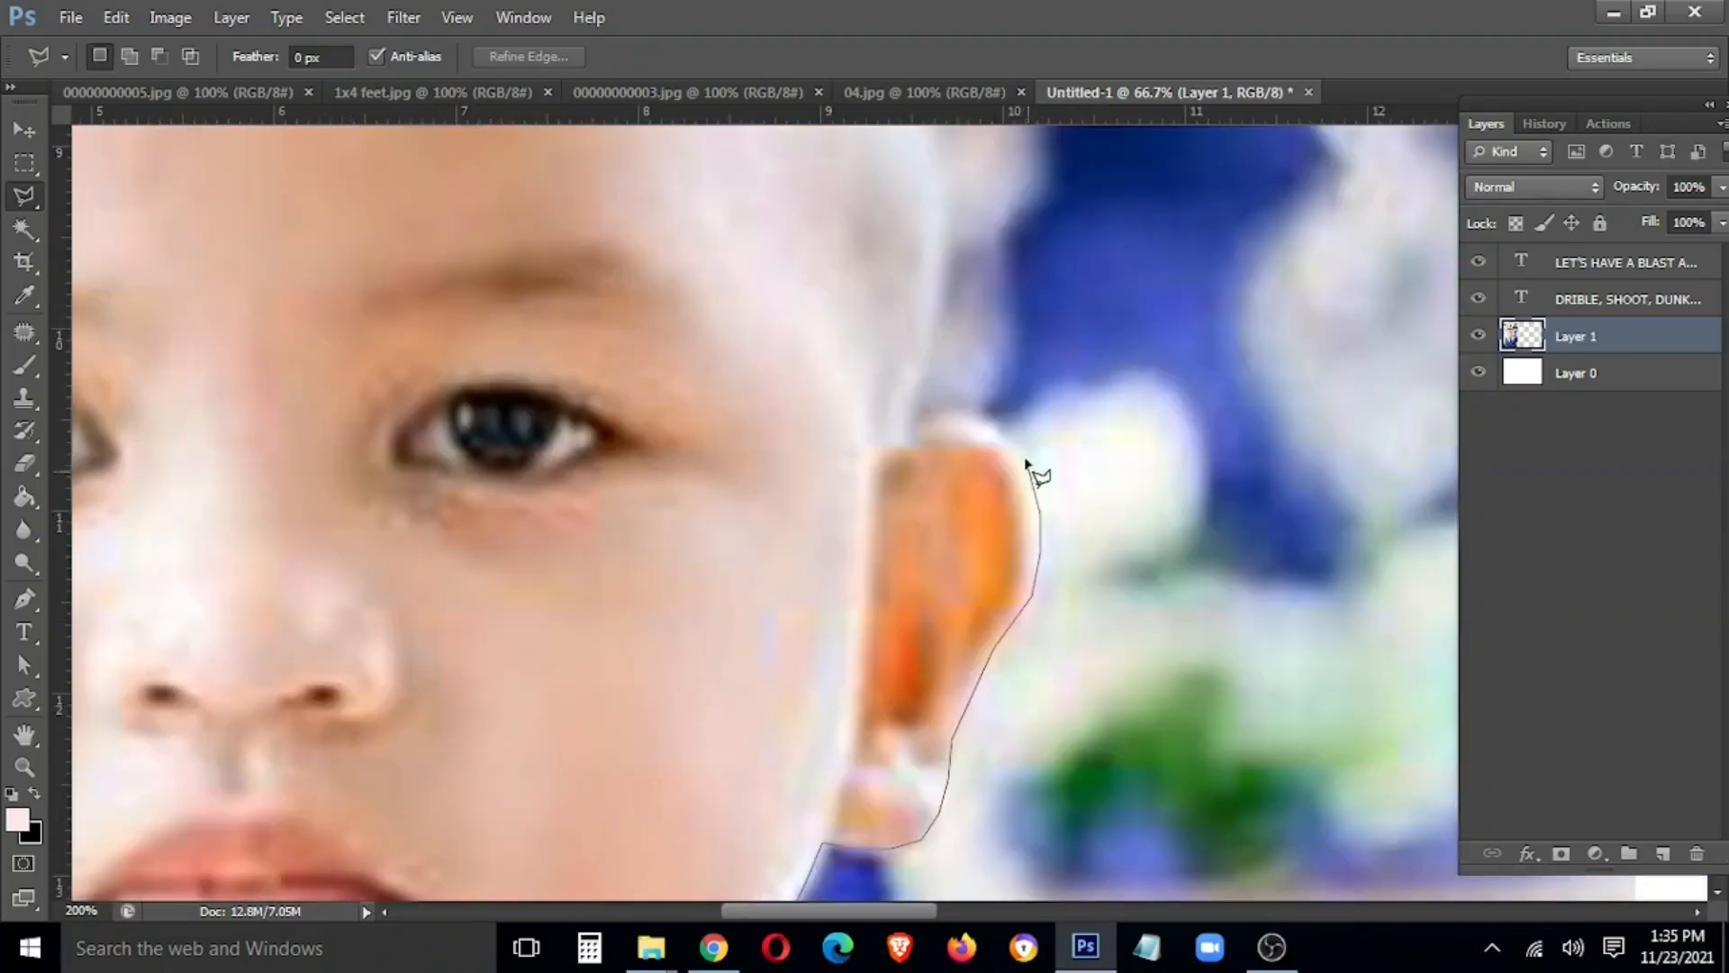
pyautogui.click(921, 419)
pyautogui.moveTo(921, 418); pyautogui.dragTo(815, 851)
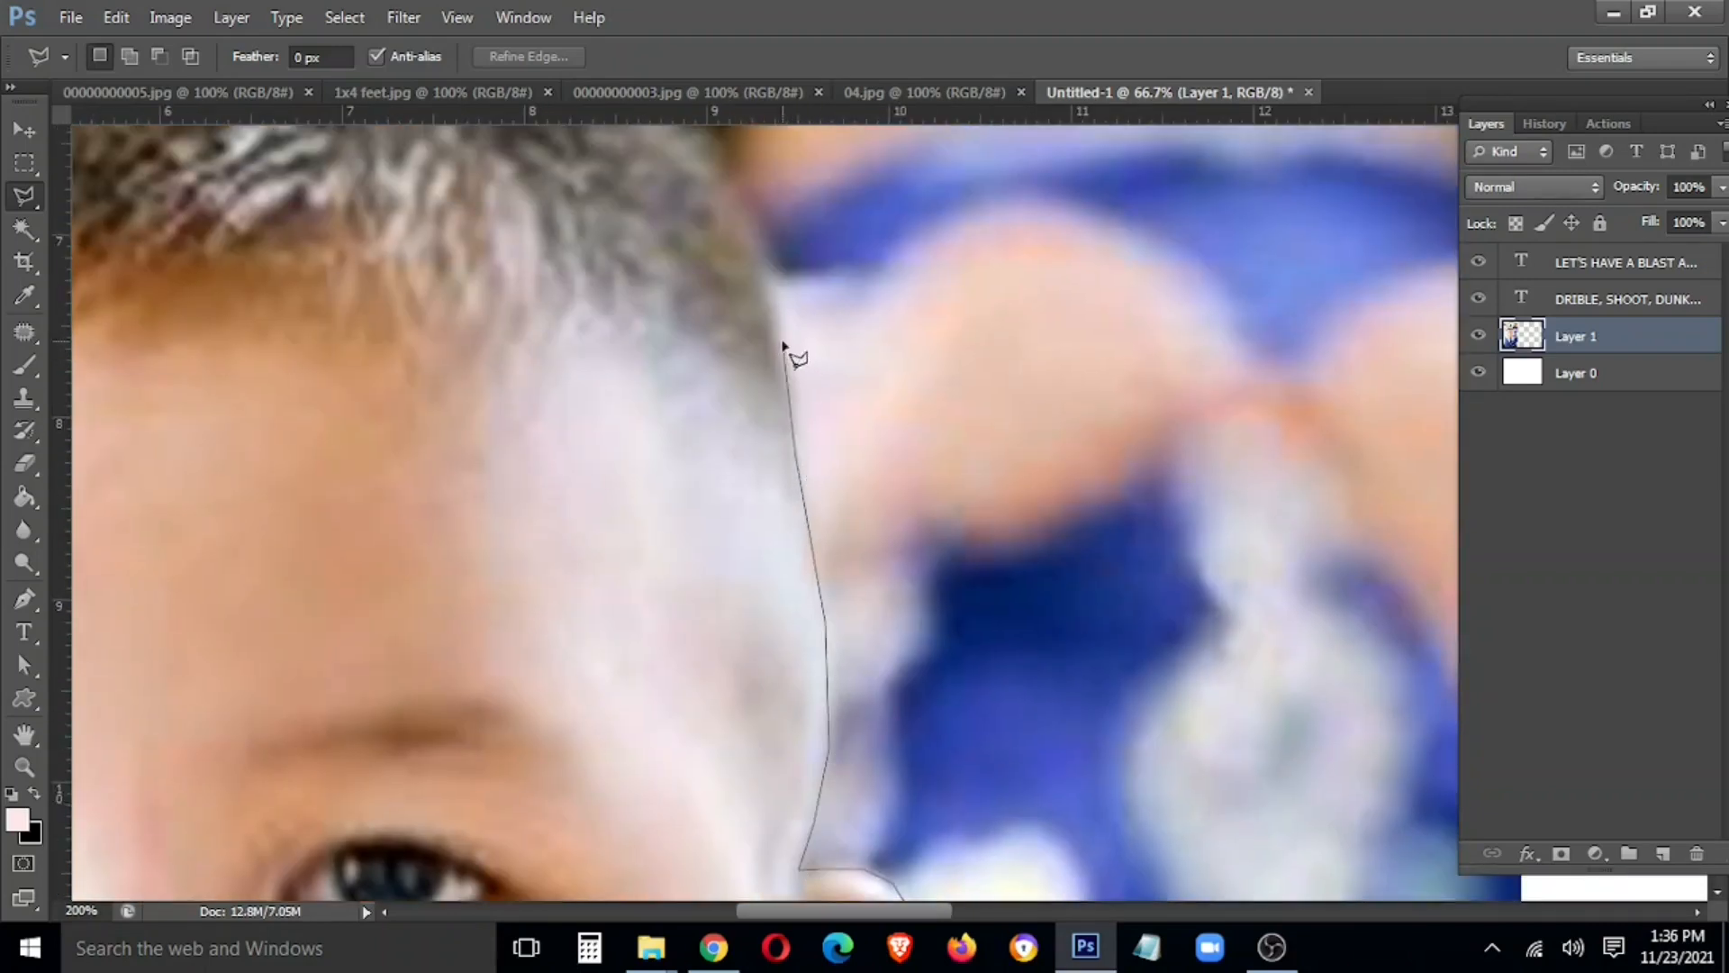
pyautogui.moveTo(748, 214); pyautogui.dragTo(1035, 881)
pyautogui.click(939, 746)
pyautogui.click(774, 656)
pyautogui.click(629, 617)
pyautogui.click(462, 599)
pyautogui.click(335, 608)
# Continue the outline down the head, ear, jaw and shoulder, closing it along the photo's bottom
pyautogui.moveTo(246, 634); pyautogui.dragTo(1005, 485)
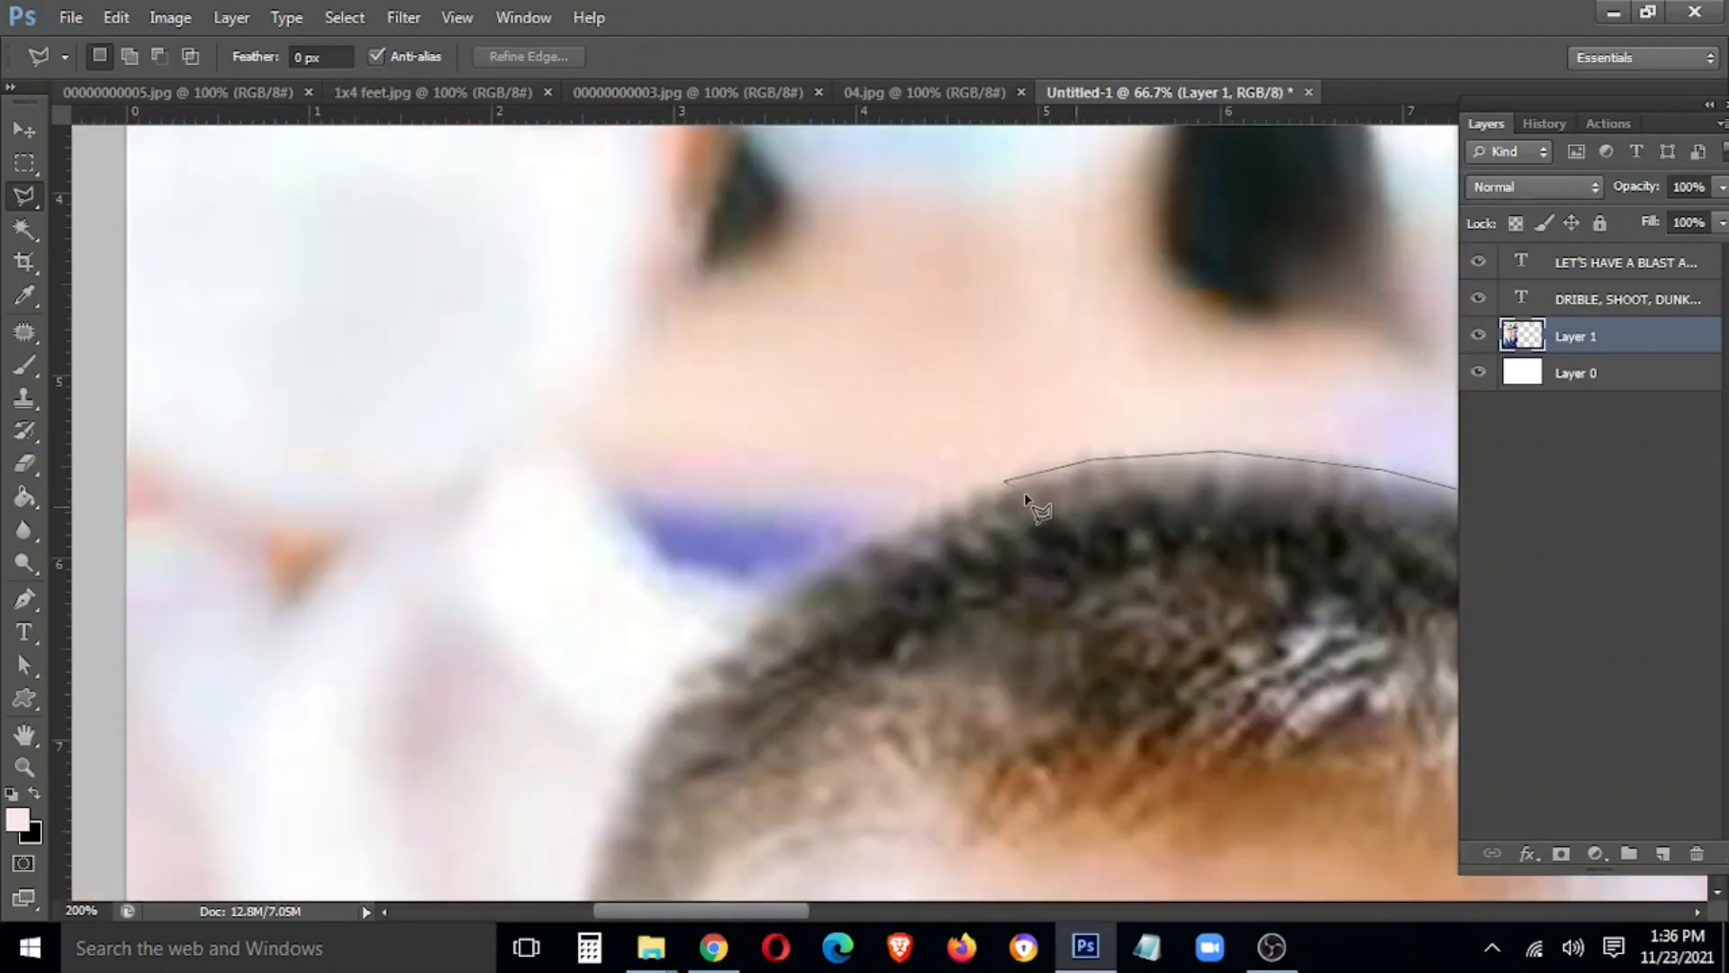
pyautogui.click(900, 520)
pyautogui.click(628, 759)
pyautogui.click(594, 835)
pyautogui.moveTo(594, 835)
pyautogui.mouseDown()
pyautogui.moveTo(661, 641)
pyautogui.moveTo(755, 201)
pyautogui.mouseUp()
pyautogui.click(712, 508)
pyautogui.click(757, 762)
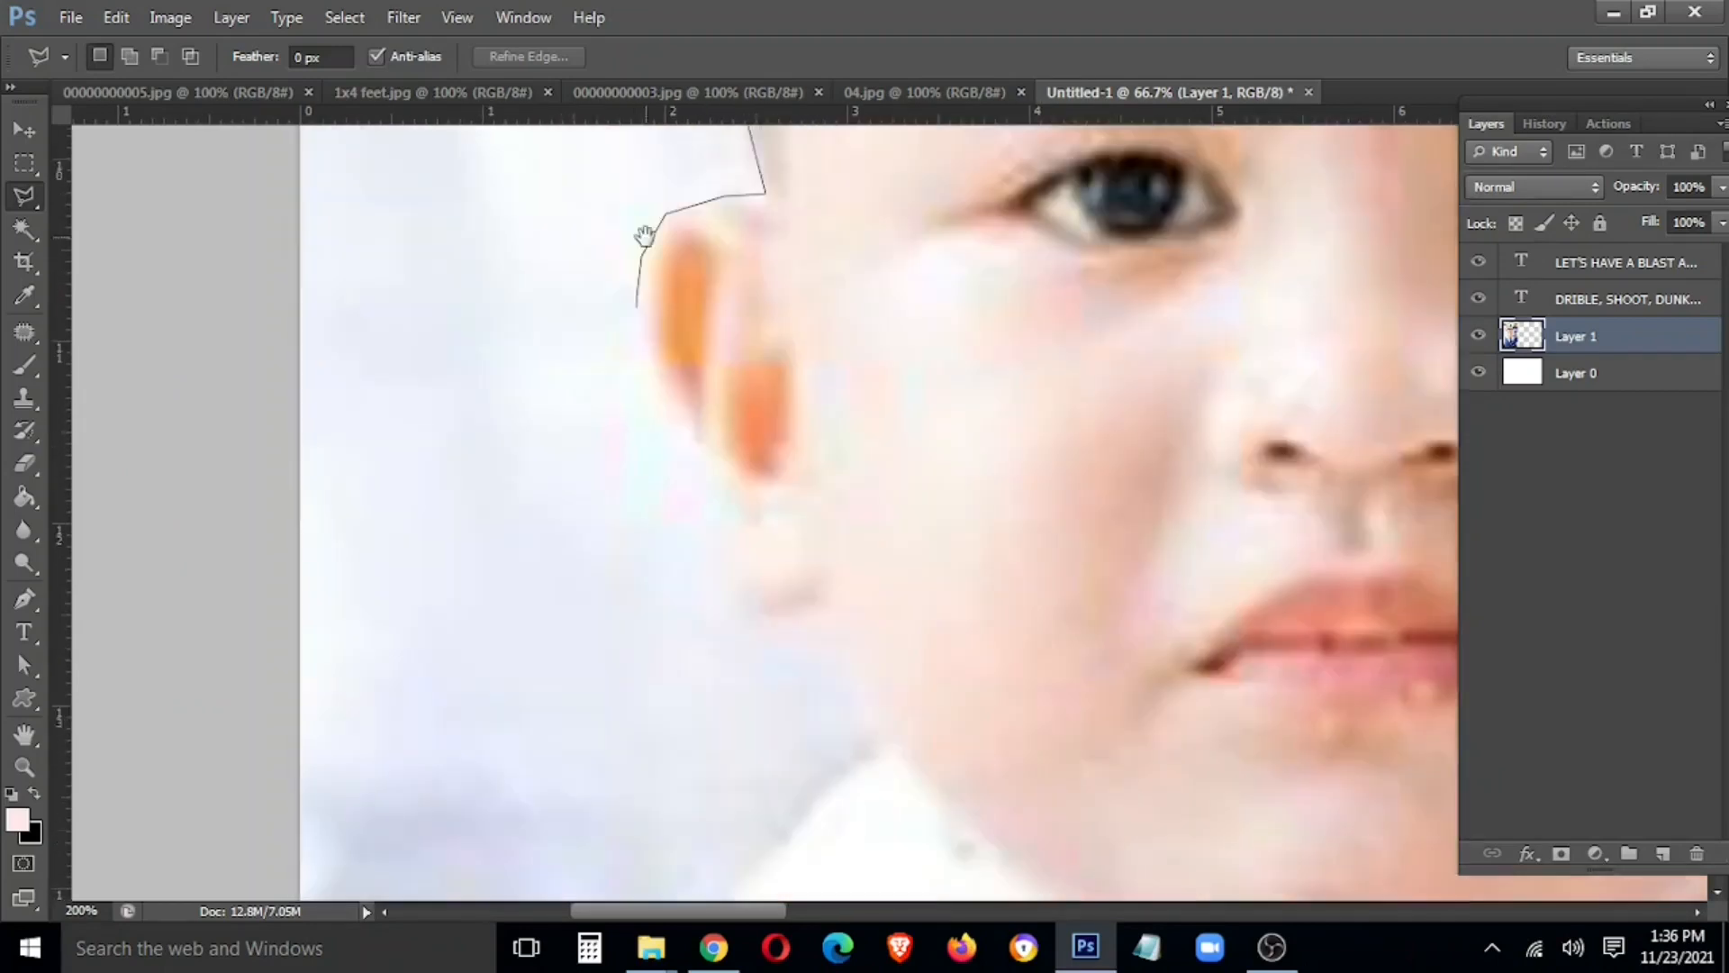
pyautogui.click(639, 371)
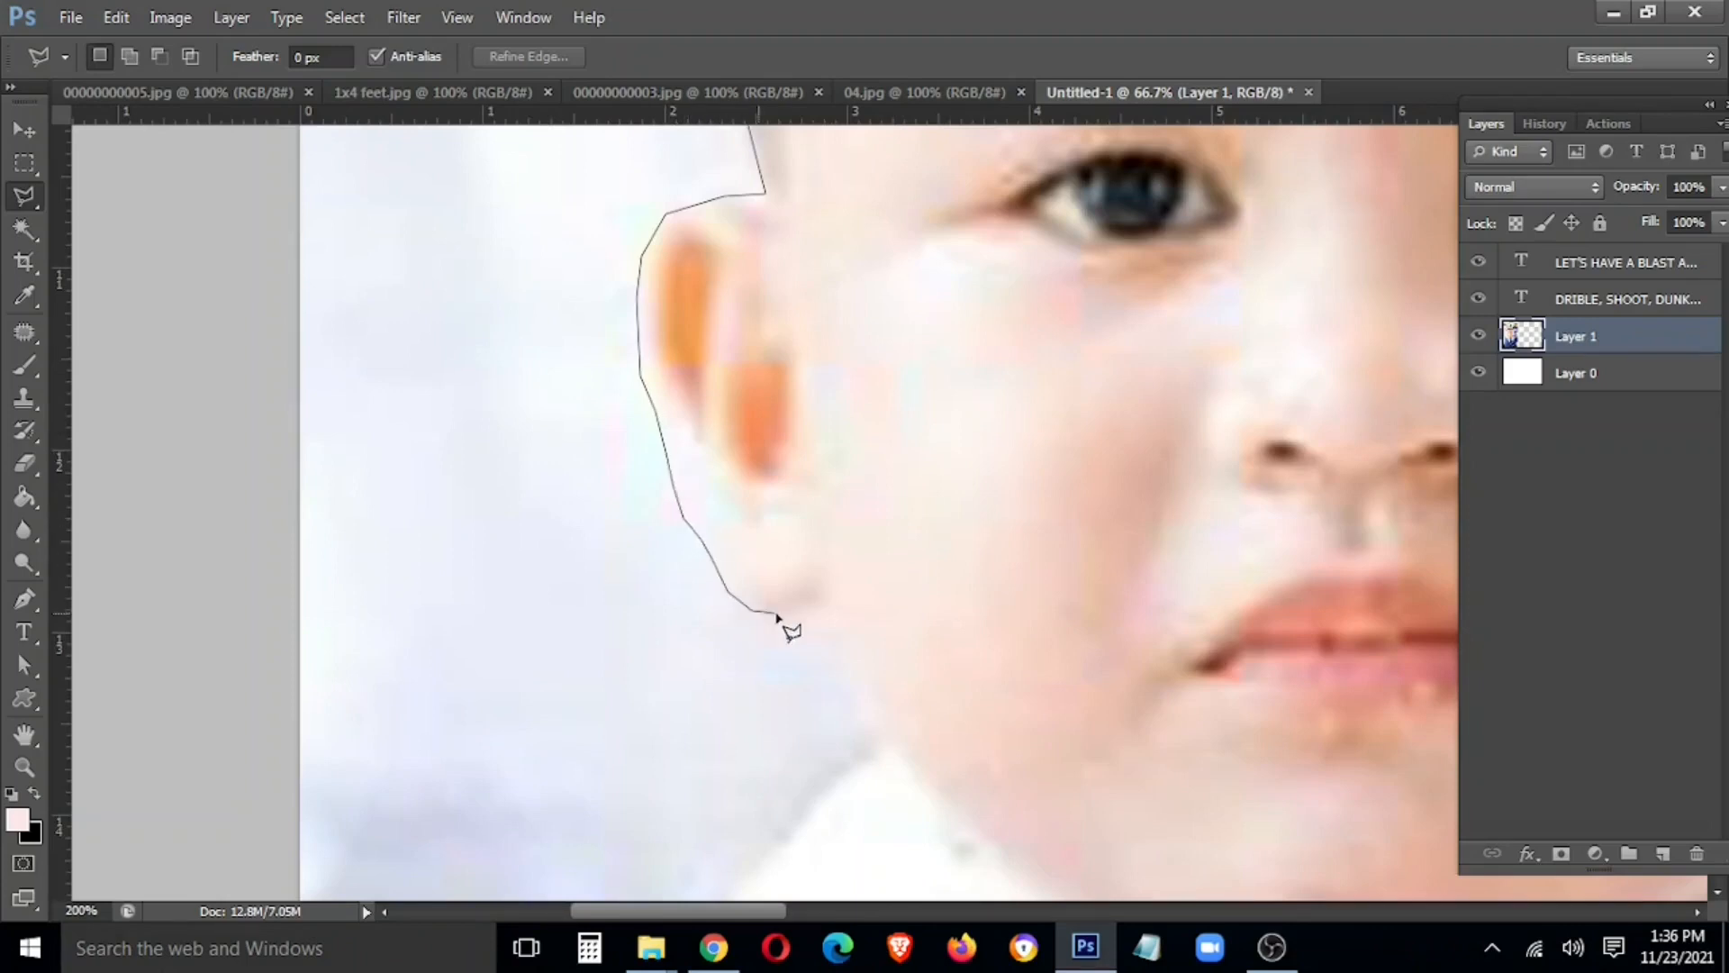
pyautogui.click(882, 745)
pyautogui.moveTo(876, 774)
pyautogui.mouseDown()
pyautogui.moveTo(884, 355)
pyautogui.moveTo(932, 391)
pyautogui.mouseUp()
pyautogui.click(546, 622)
pyautogui.moveTo(552, 630); pyautogui.dragTo(692, 362)
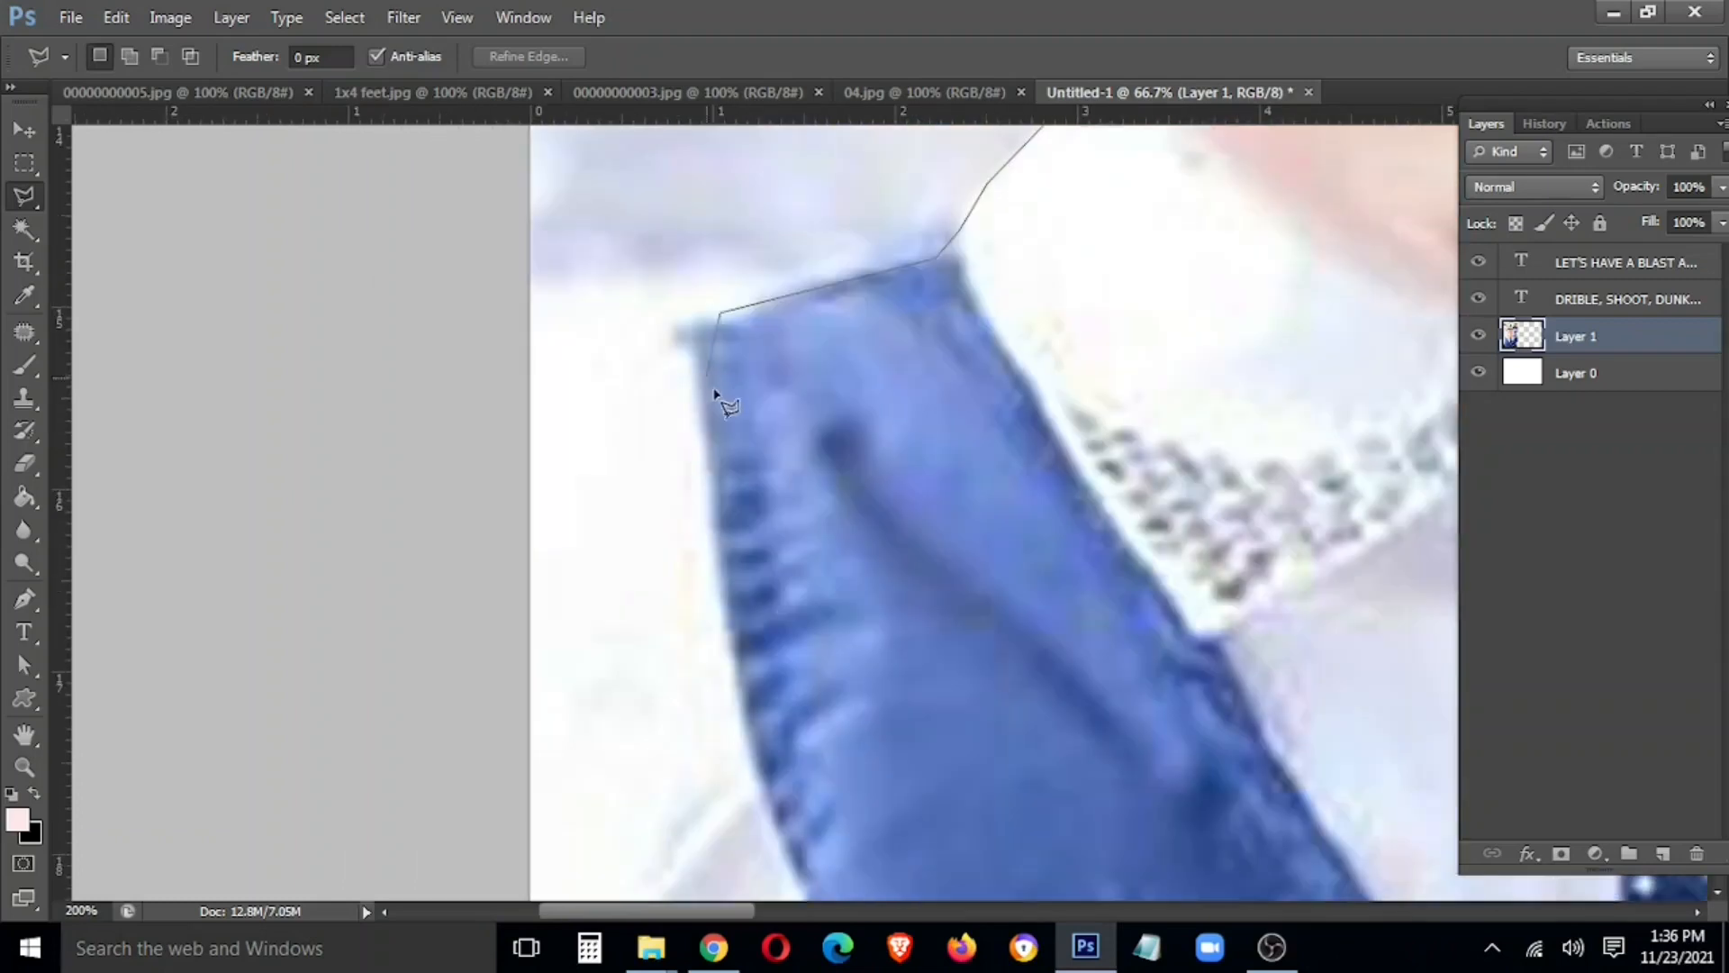
pyautogui.click(477, 464)
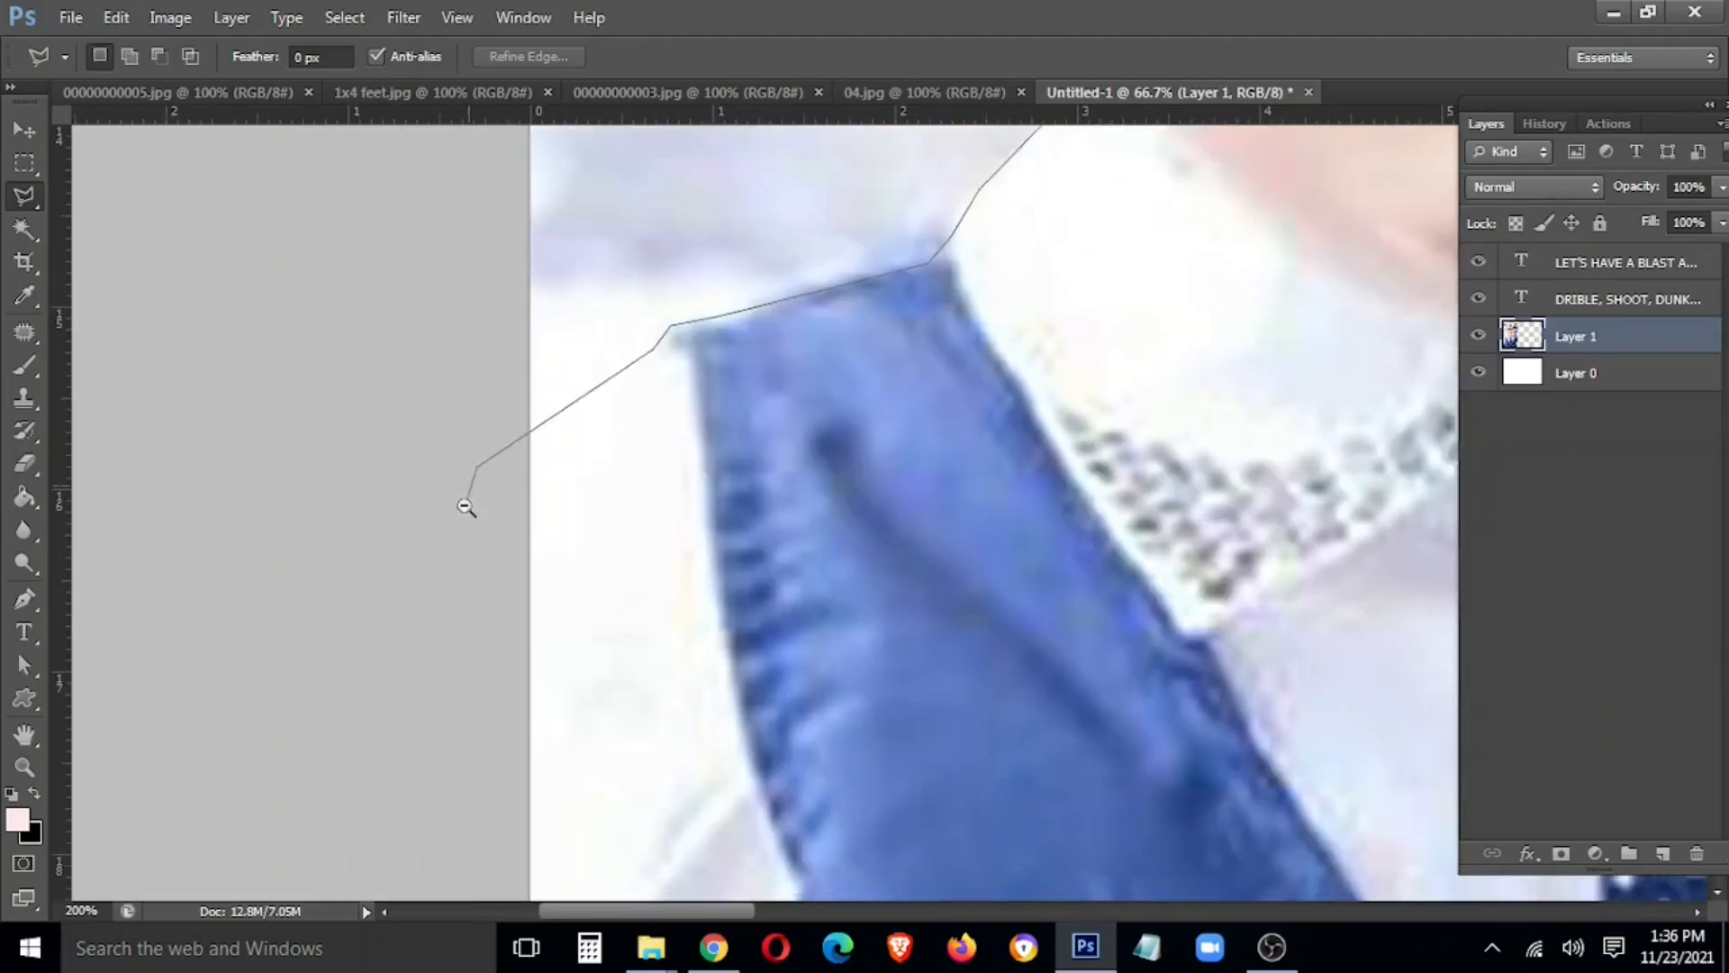
pyautogui.scroll(-4, 421, 612)
pyautogui.click(317, 886)
pyautogui.click(785, 897)
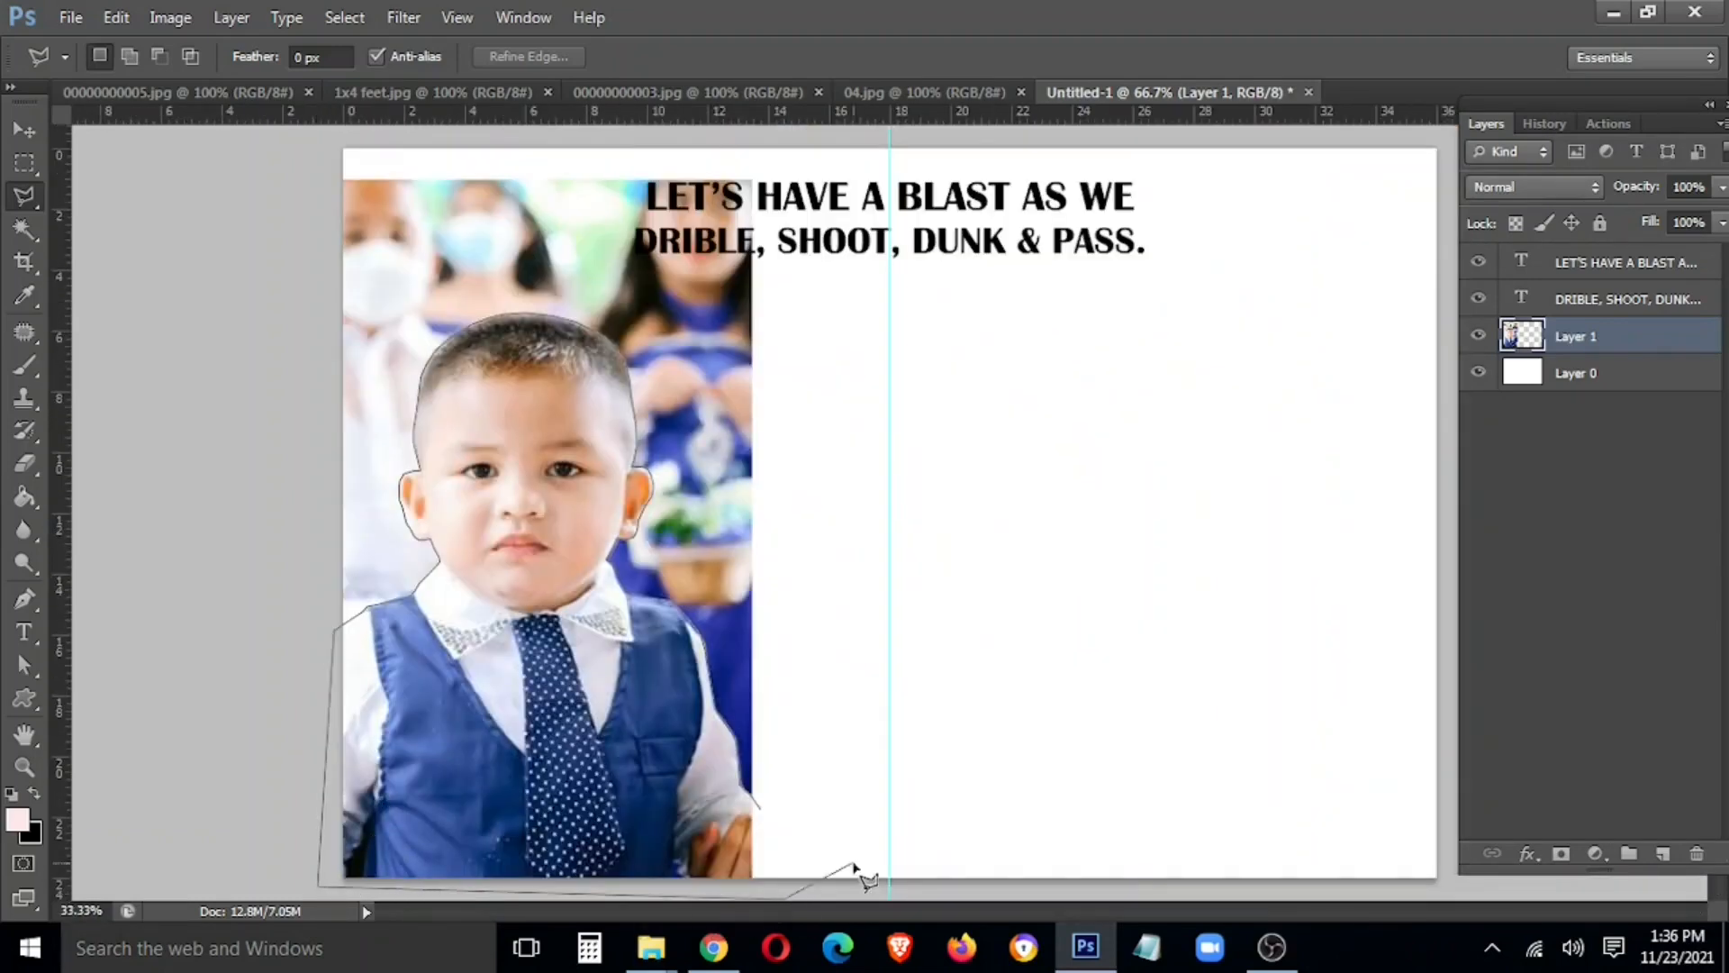
pyautogui.click(851, 862)
pyautogui.click(759, 808)
# Feather the traced selection by 2 pixels
pyautogui.rightClick(602, 298)
pyautogui.click(672, 370)
pyautogui.write('2')
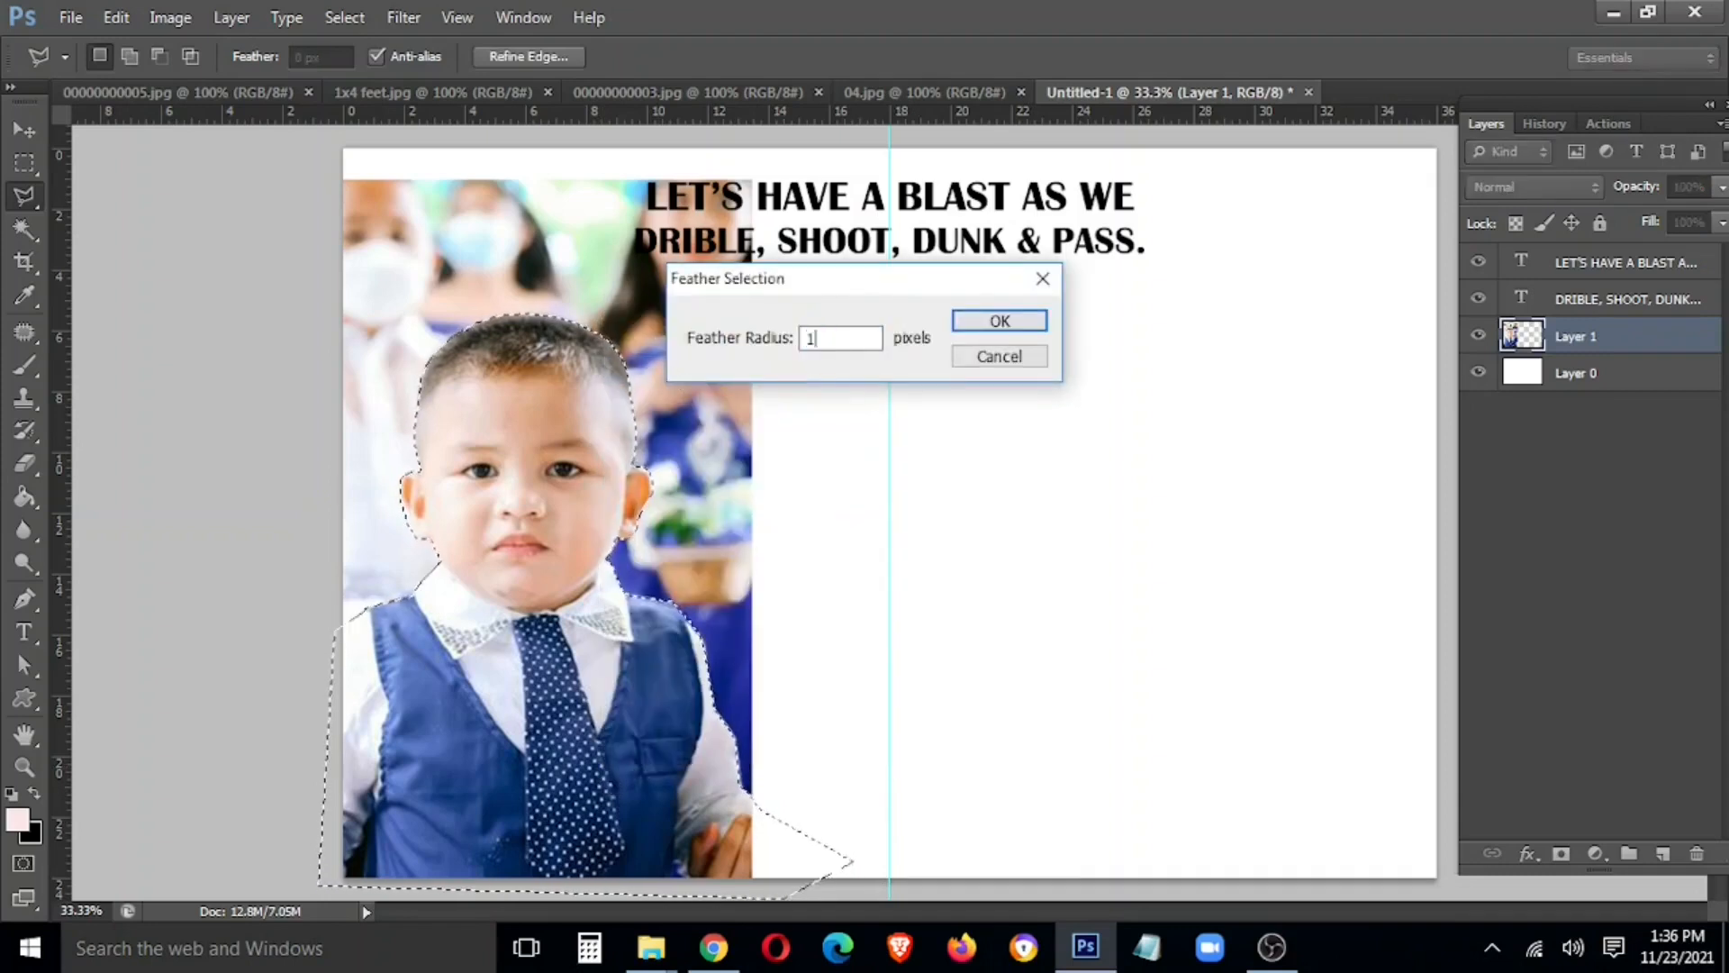
pyautogui.press('Return')
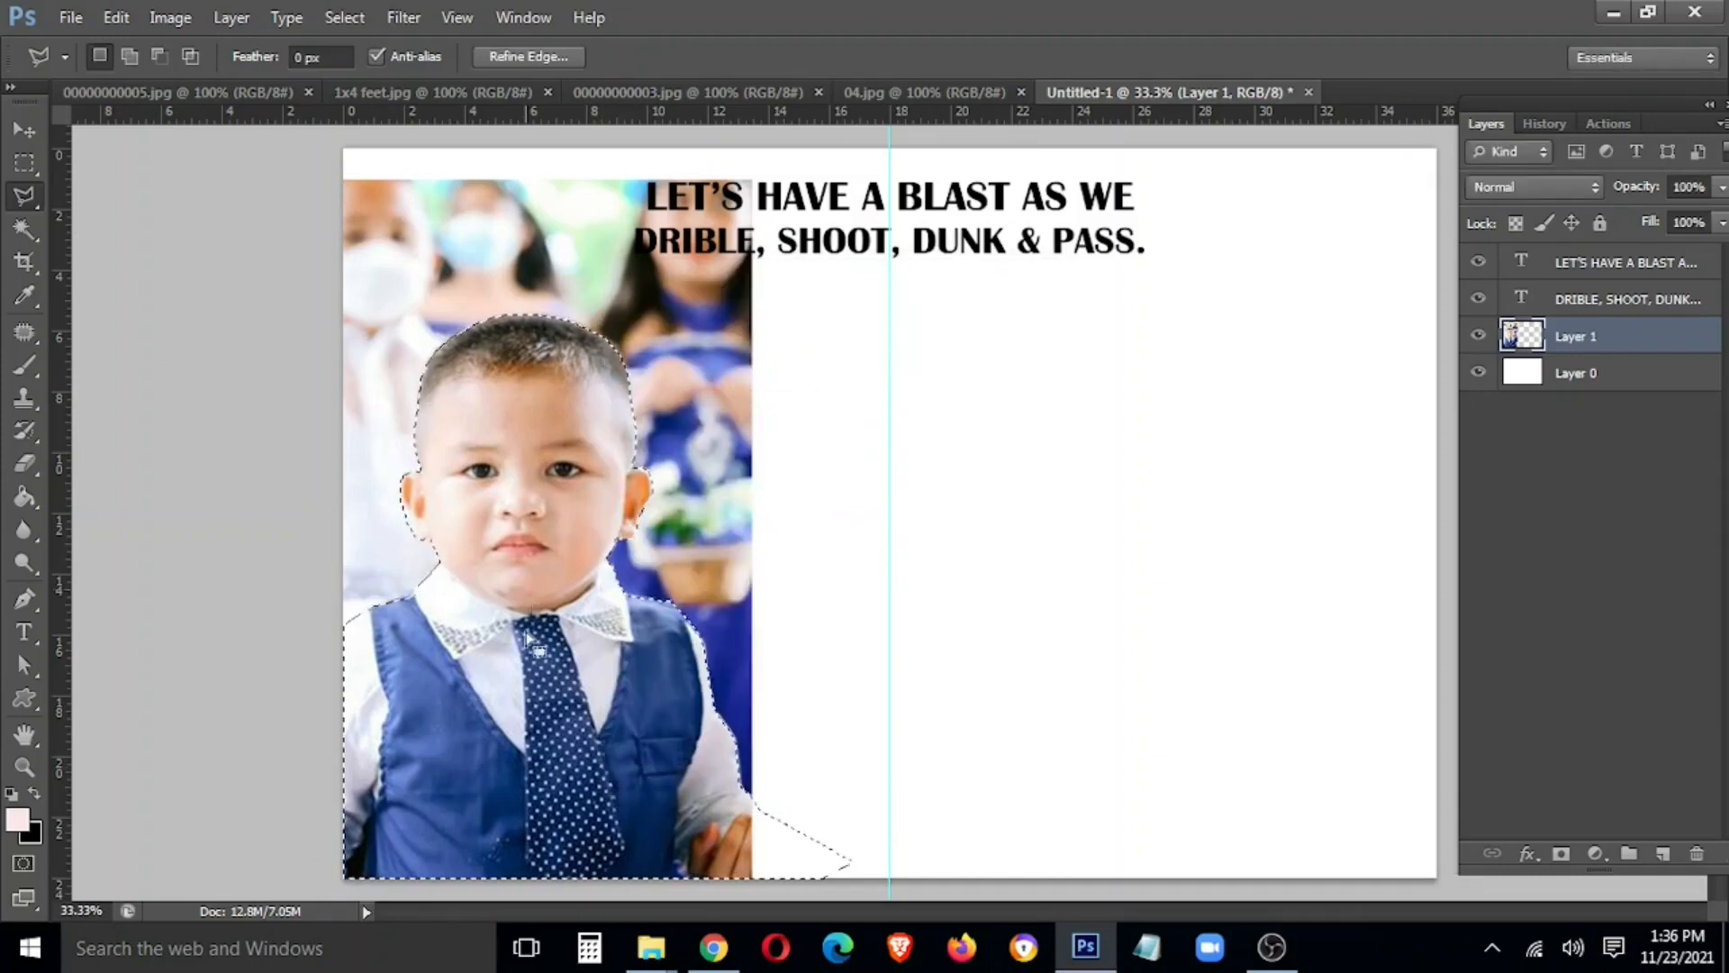
# Copy the boy onto a new layer with Layer via Copy and delete the original photo layer
pyautogui.rightClick(524, 177)
pyautogui.click(635, 375)
pyautogui.press('v')
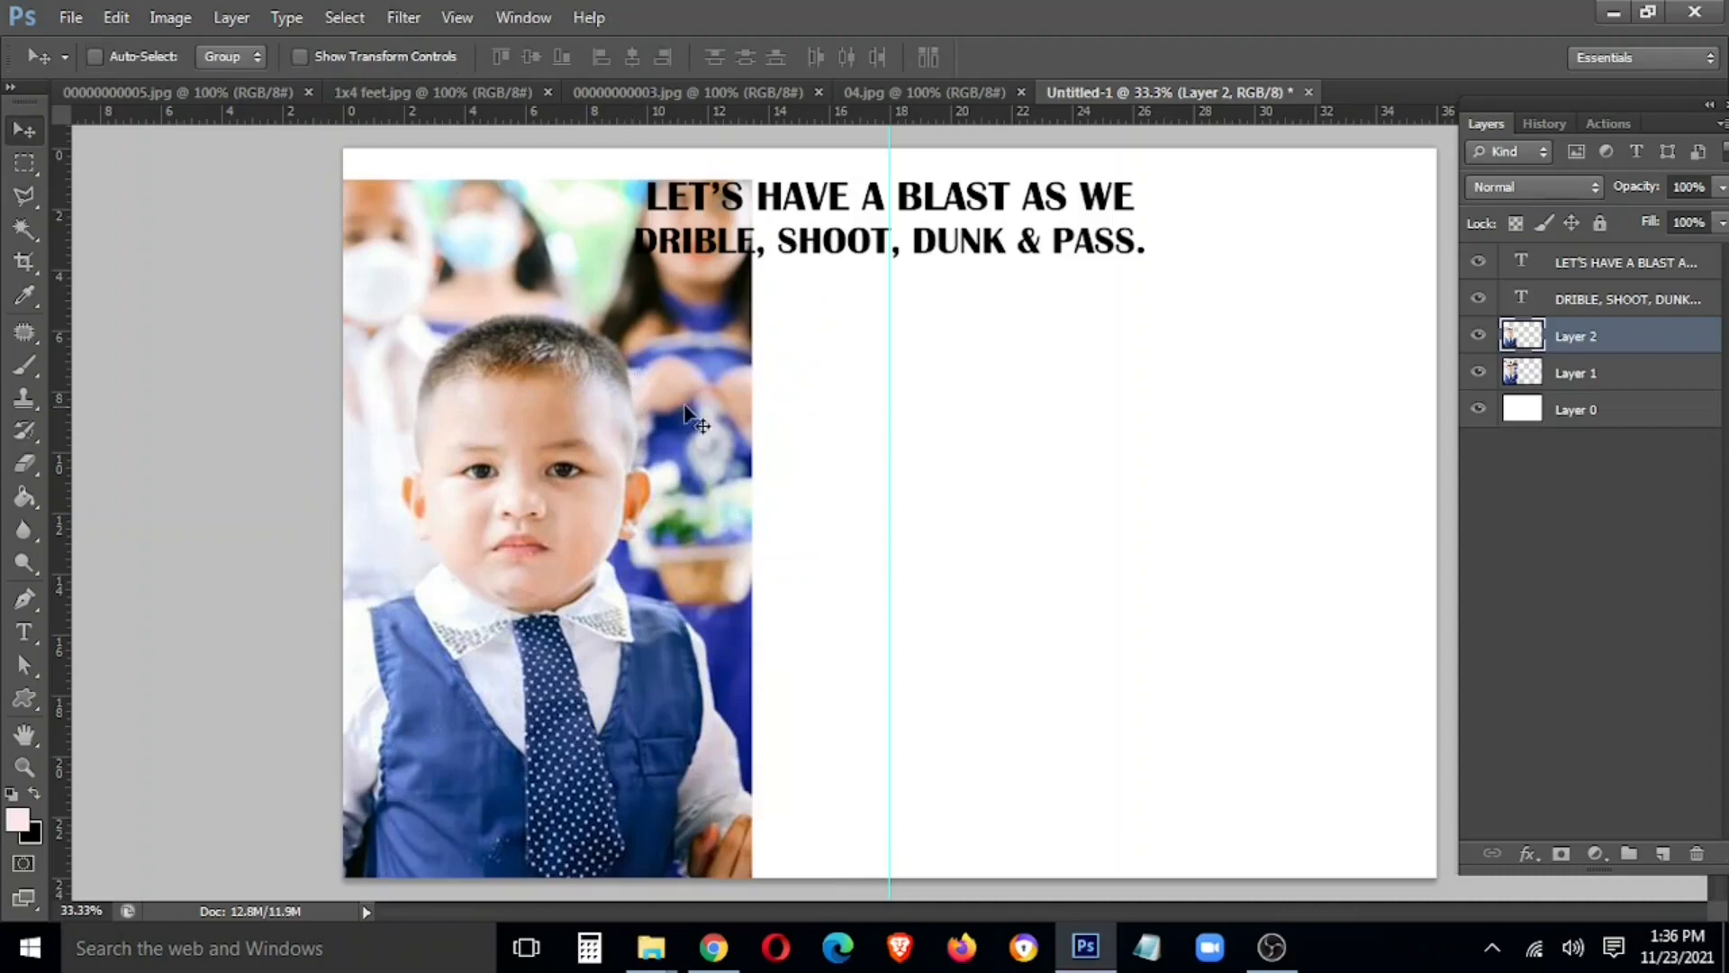
pyautogui.rightClick(714, 396)
pyautogui.click(741, 410)
pyautogui.press('Delete')
pyautogui.hotkey('ctrl', 't')
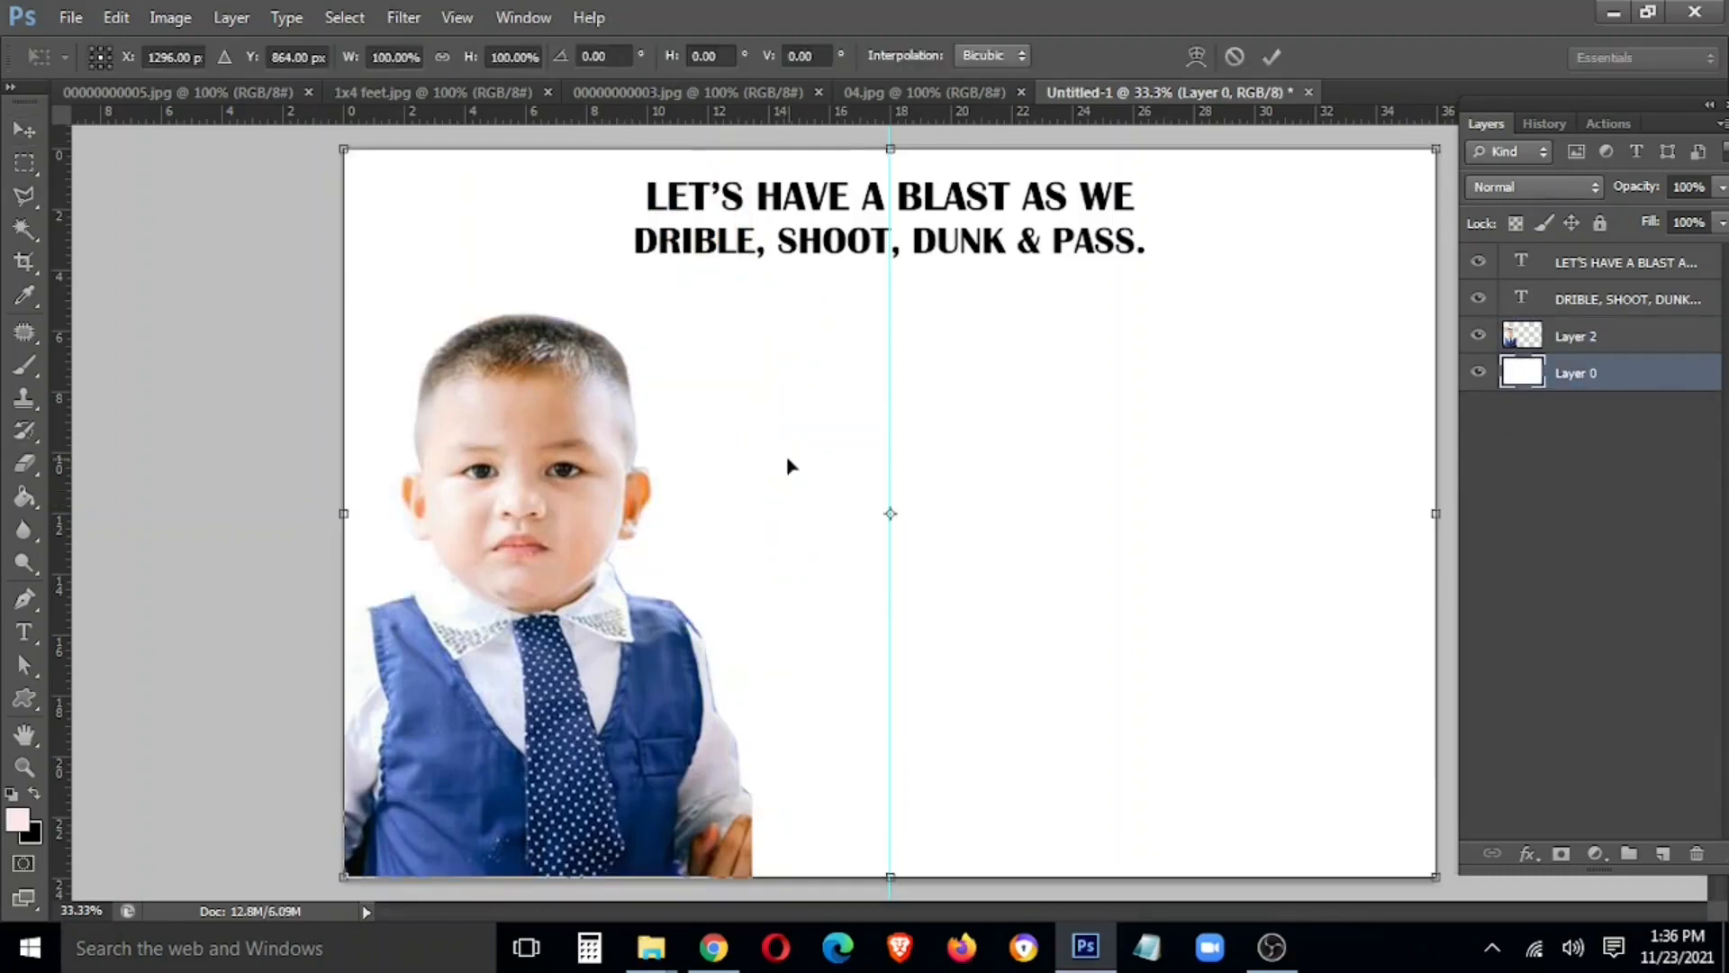
pyautogui.press('Return')
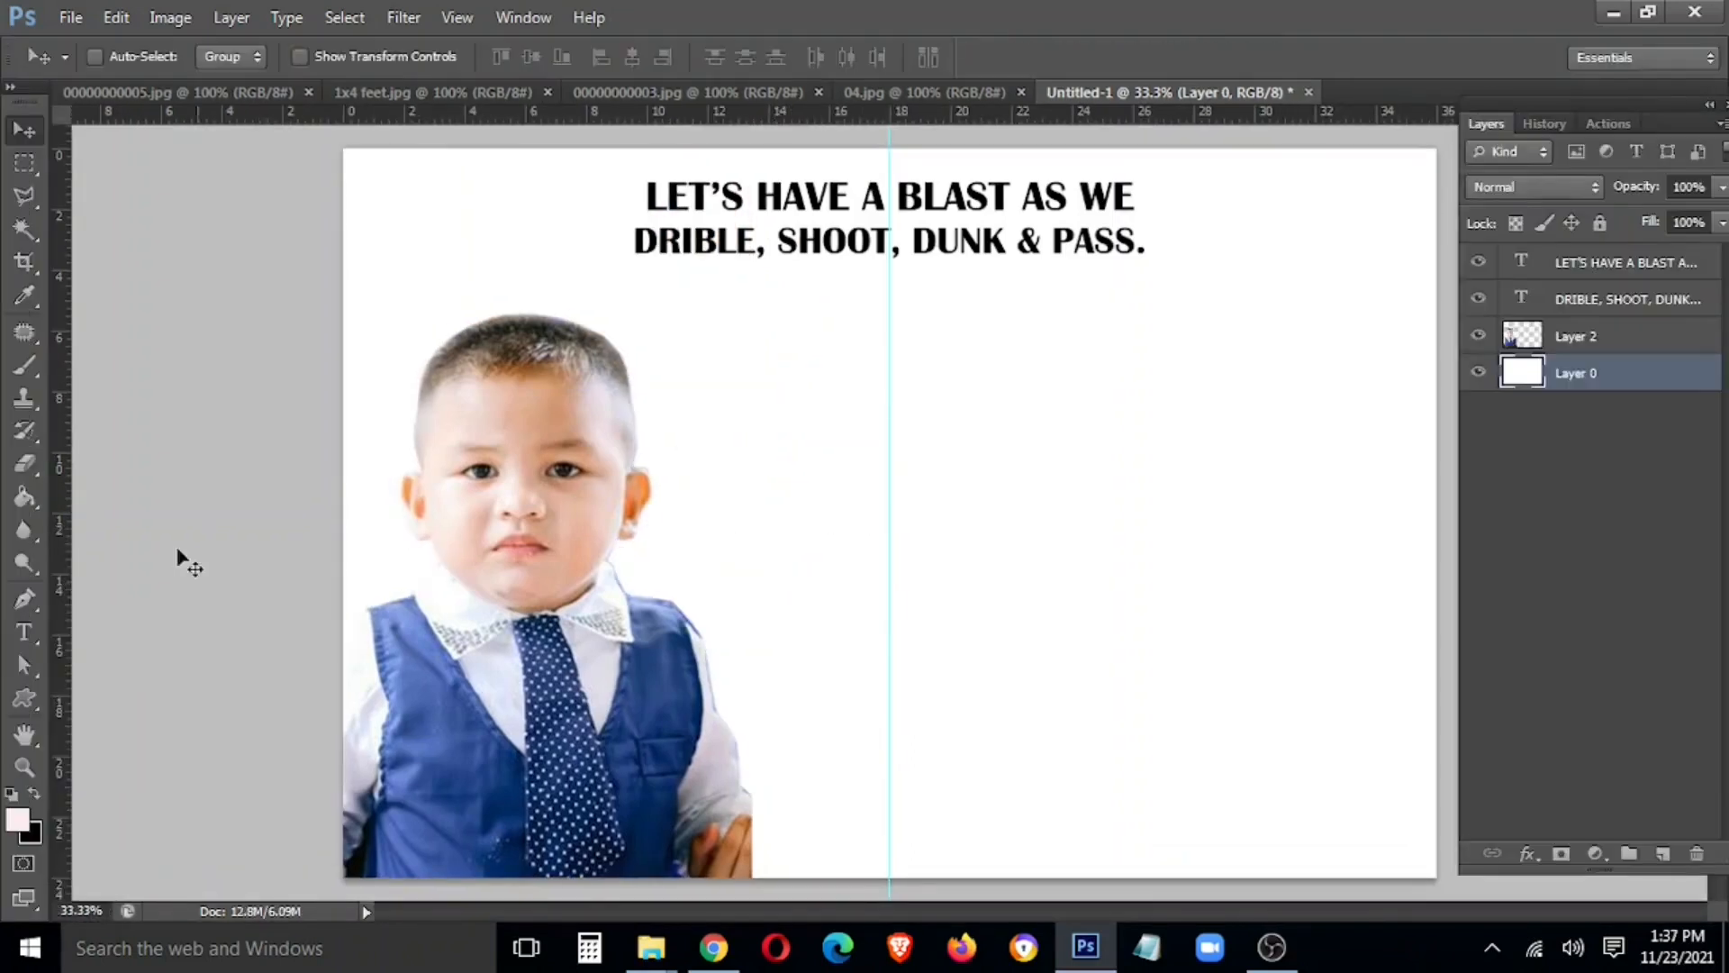
# Draw a large custom shield shape mid-page and move it up toward the headline
pyautogui.click(24, 700)
pyautogui.rightClick(20, 712)
pyautogui.click(109, 808)
pyautogui.rightClick(747, 414)
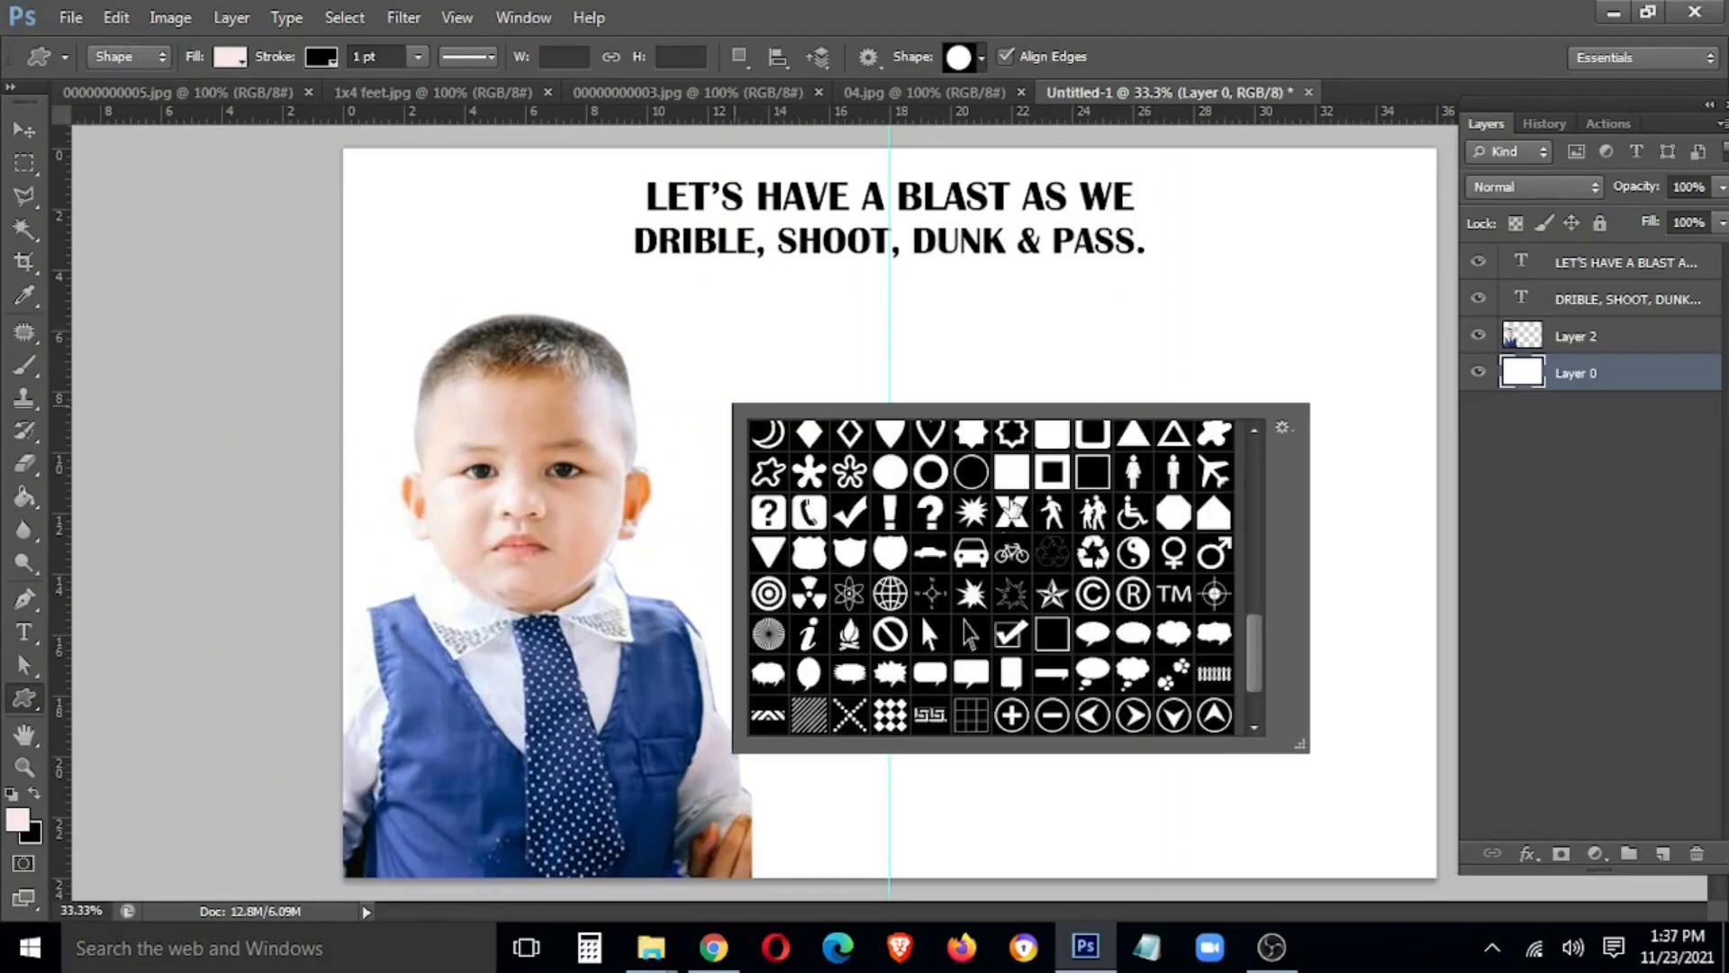
pyautogui.scroll(1, 908, 486)
pyautogui.click(850, 572)
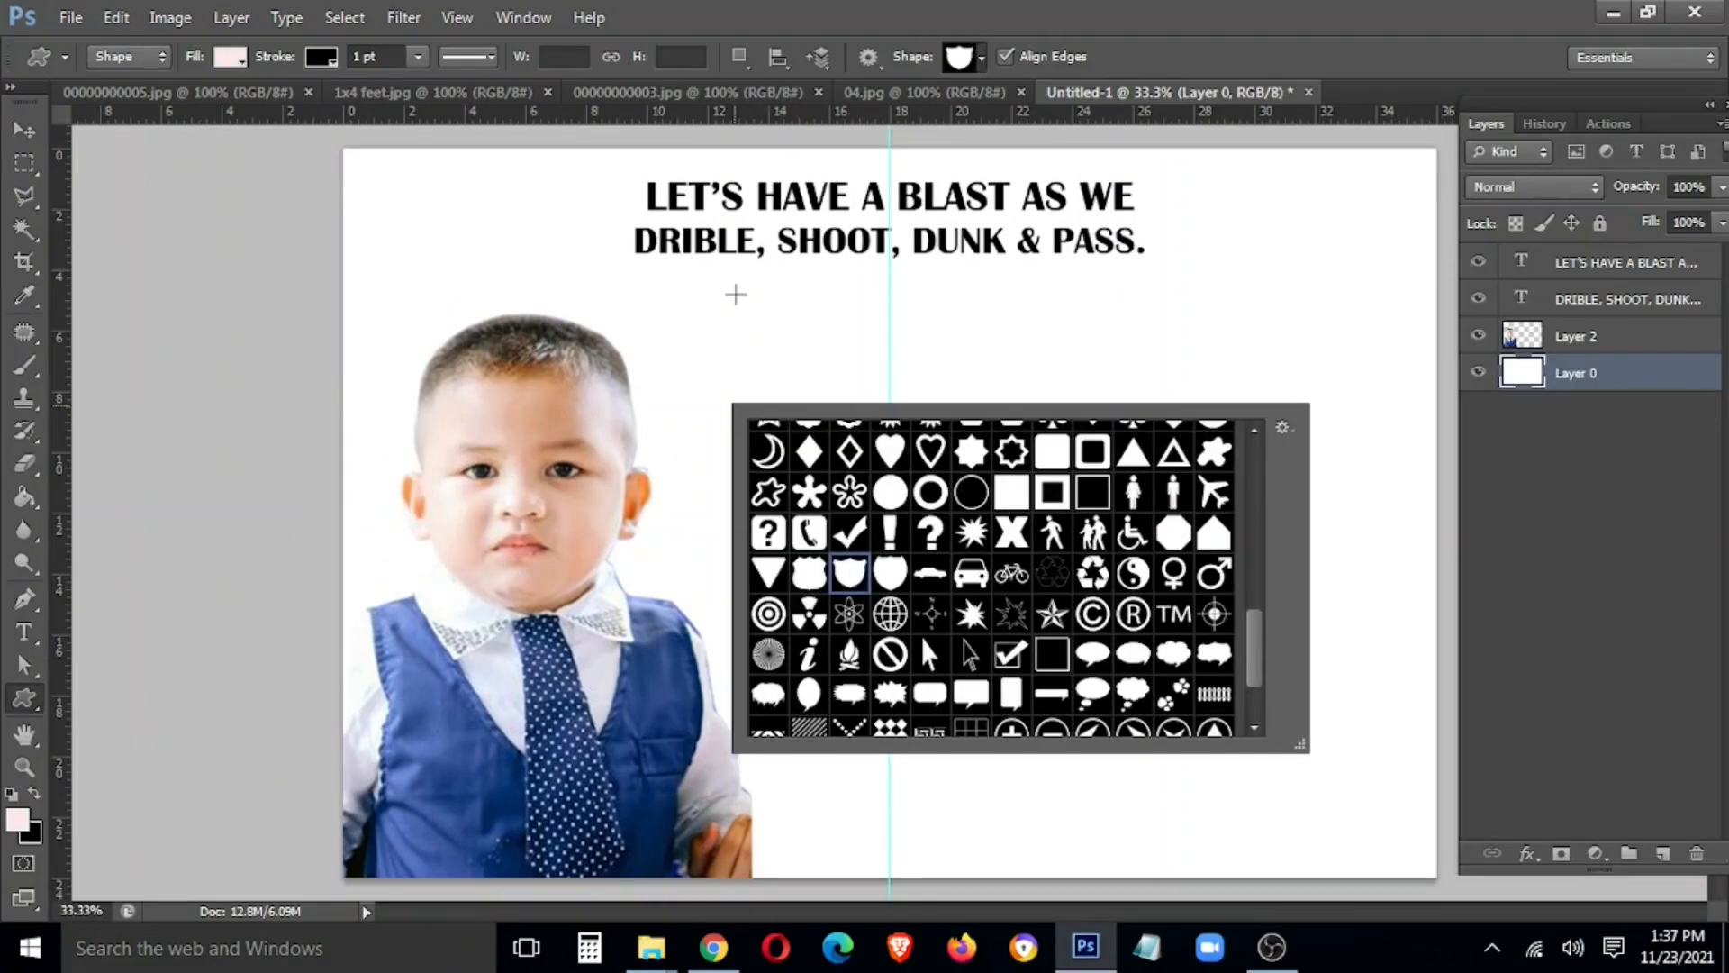
pyautogui.click(890, 577)
pyautogui.moveTo(707, 297); pyautogui.dragTo(1306, 764)
pyautogui.press('v')
pyautogui.moveTo(1120, 588); pyautogui.dragTo(1072, 541)
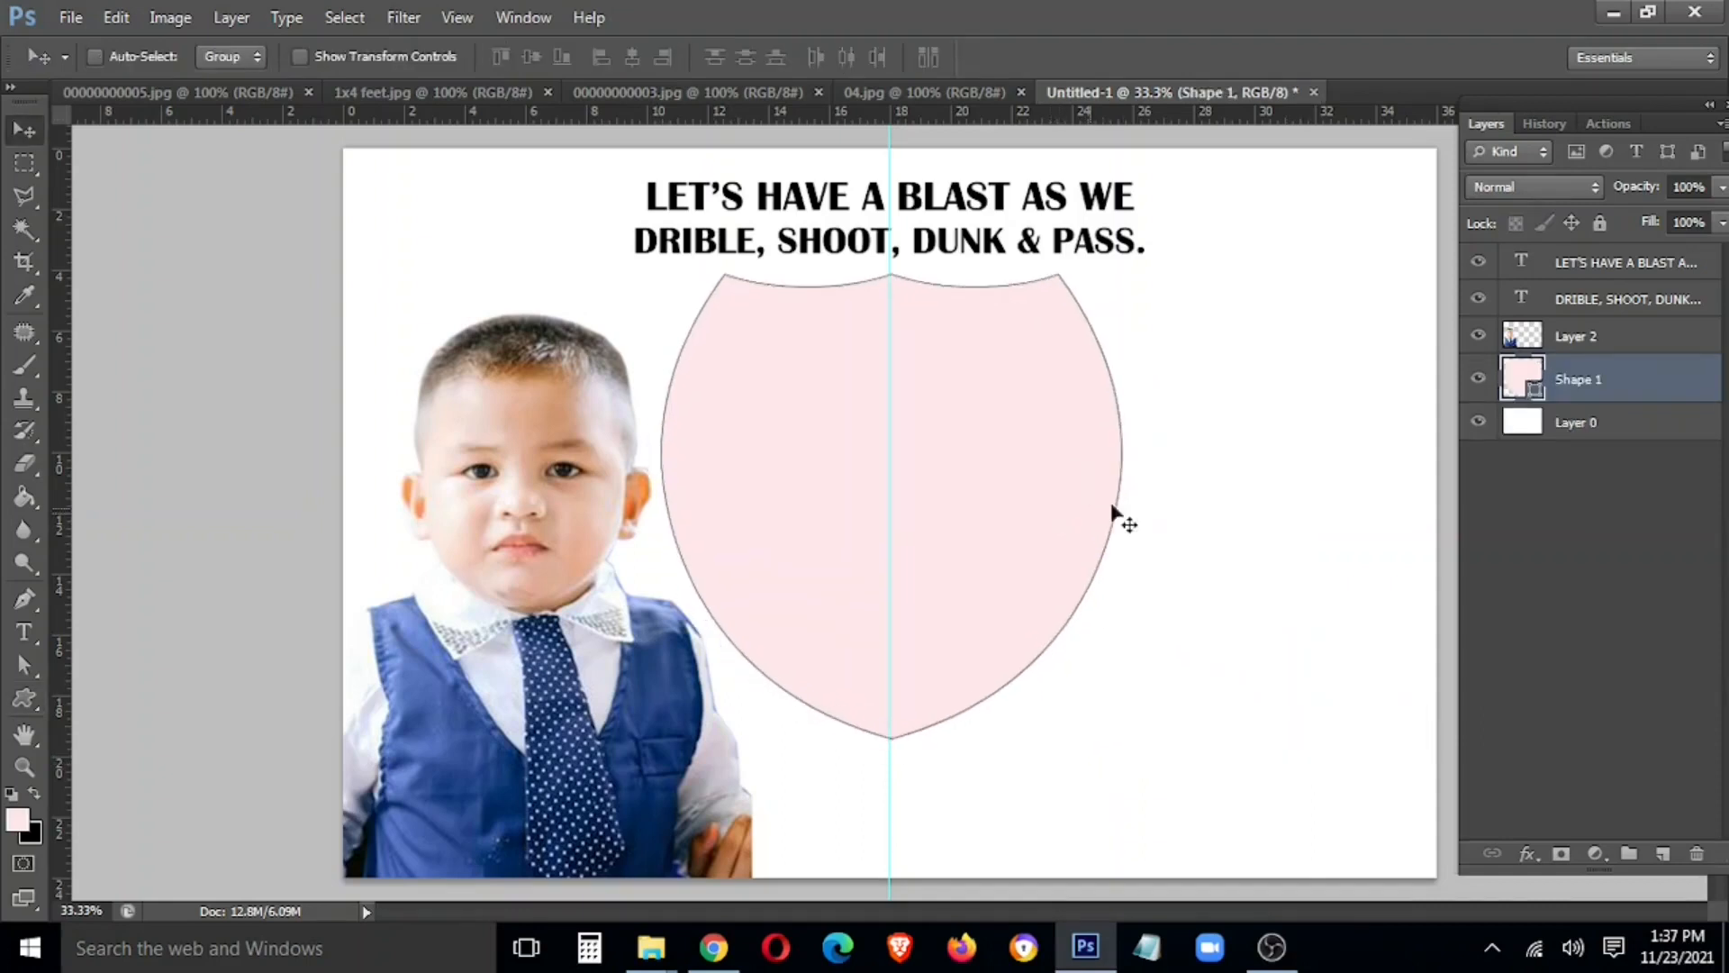
# Rasterize the Shape 1 shield layer into pixels
pyautogui.rightClick(1589, 396)
pyautogui.click(1420, 238)
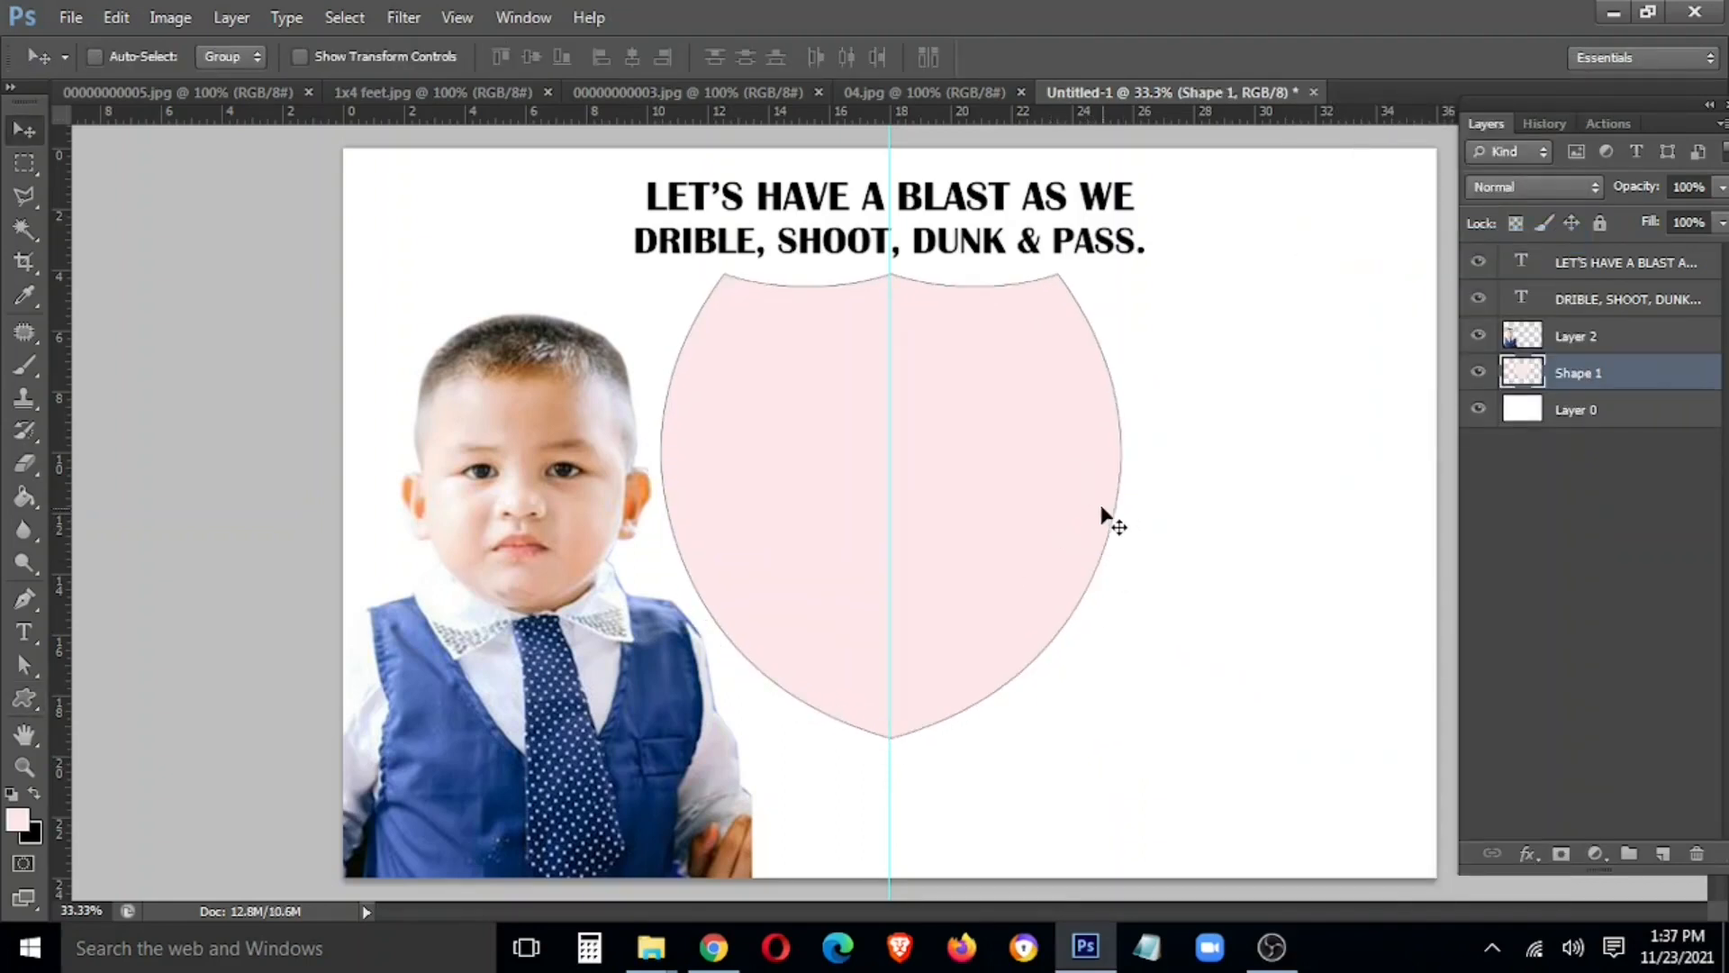
pyautogui.rightClick(1592, 374)
pyautogui.click(905, 433)
pyautogui.rightClick(951, 434)
pyautogui.click(1018, 451)
pyautogui.rightClick(1634, 371)
pyautogui.click(1421, 483)
# Add a dark navy (#23272e) Color Overlay to the shield in Blending Options
pyautogui.rightClick(1596, 360)
pyautogui.click(1450, 70)
pyautogui.click(727, 420)
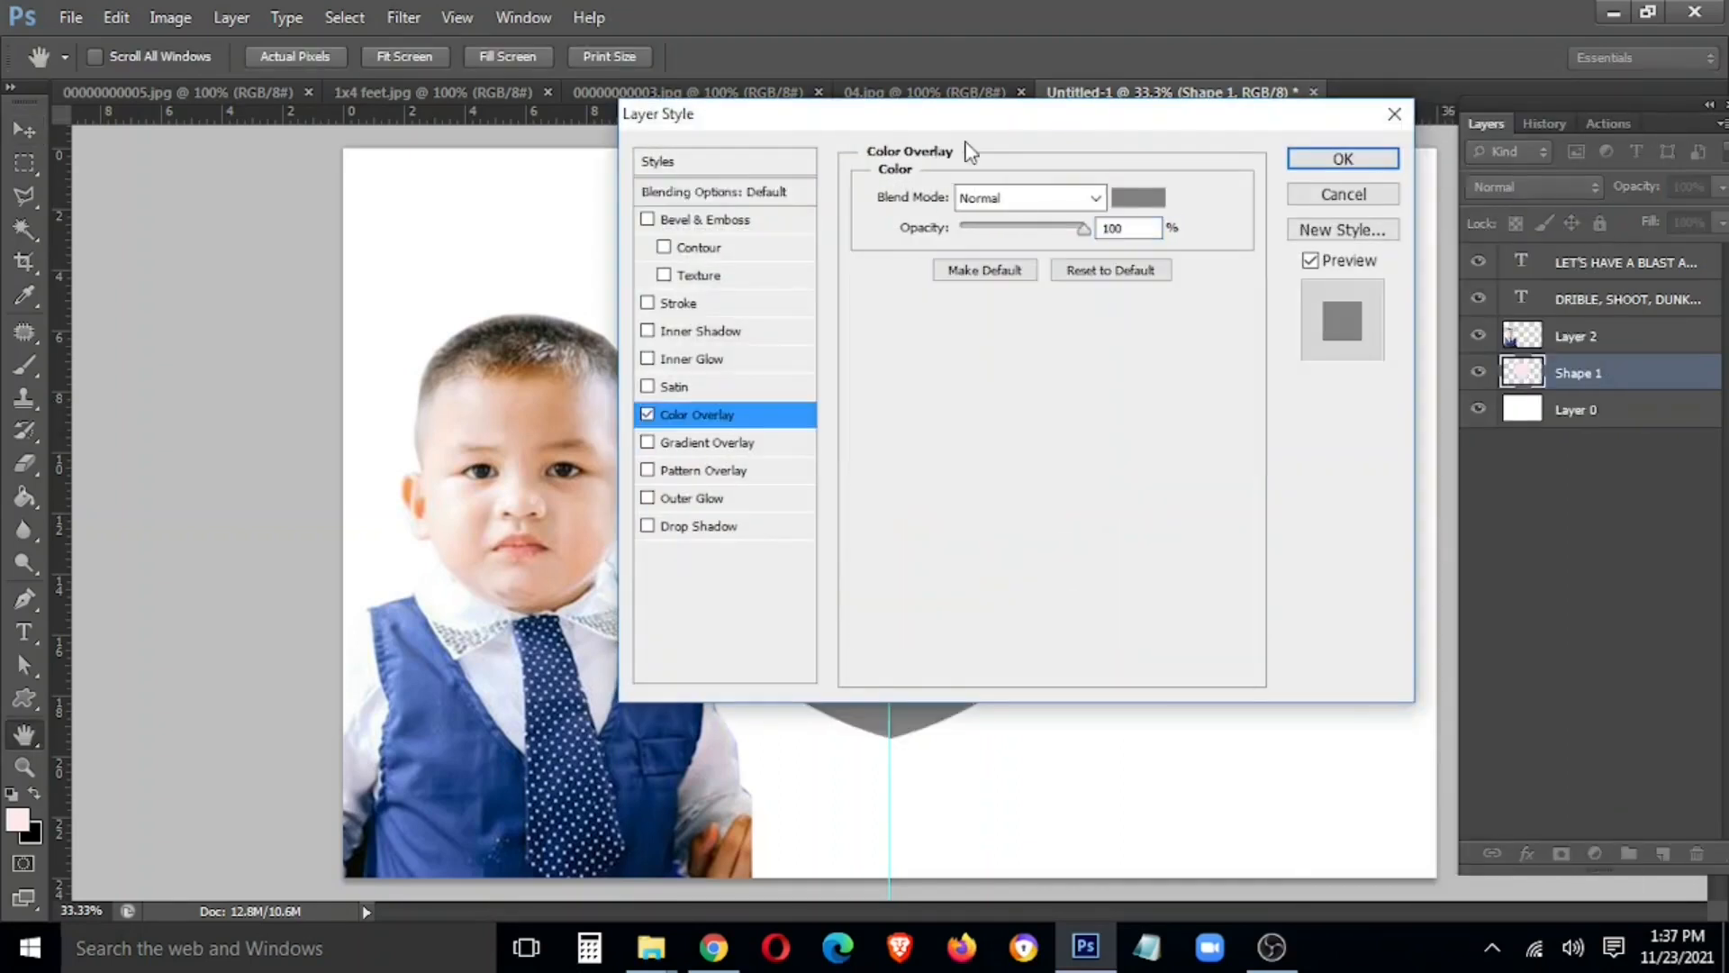
pyautogui.moveTo(998, 125); pyautogui.dragTo(498, 464)
pyautogui.click(637, 537)
pyautogui.click(380, 695)
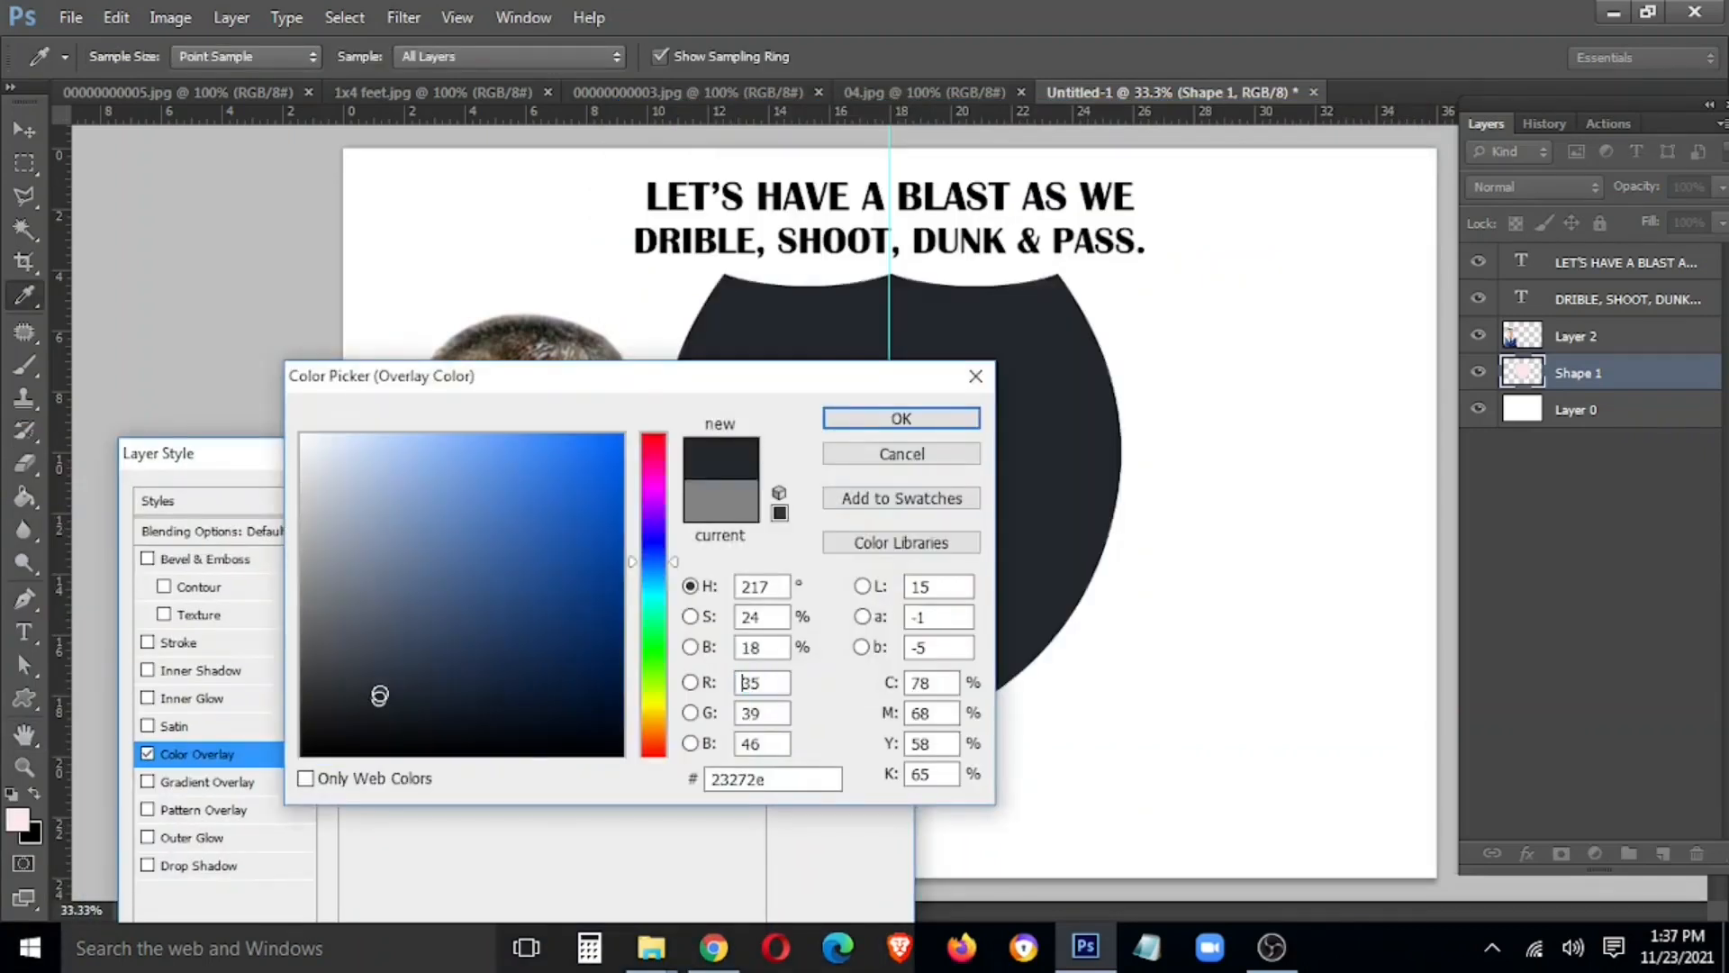
pyautogui.click(963, 420)
pyautogui.click(843, 498)
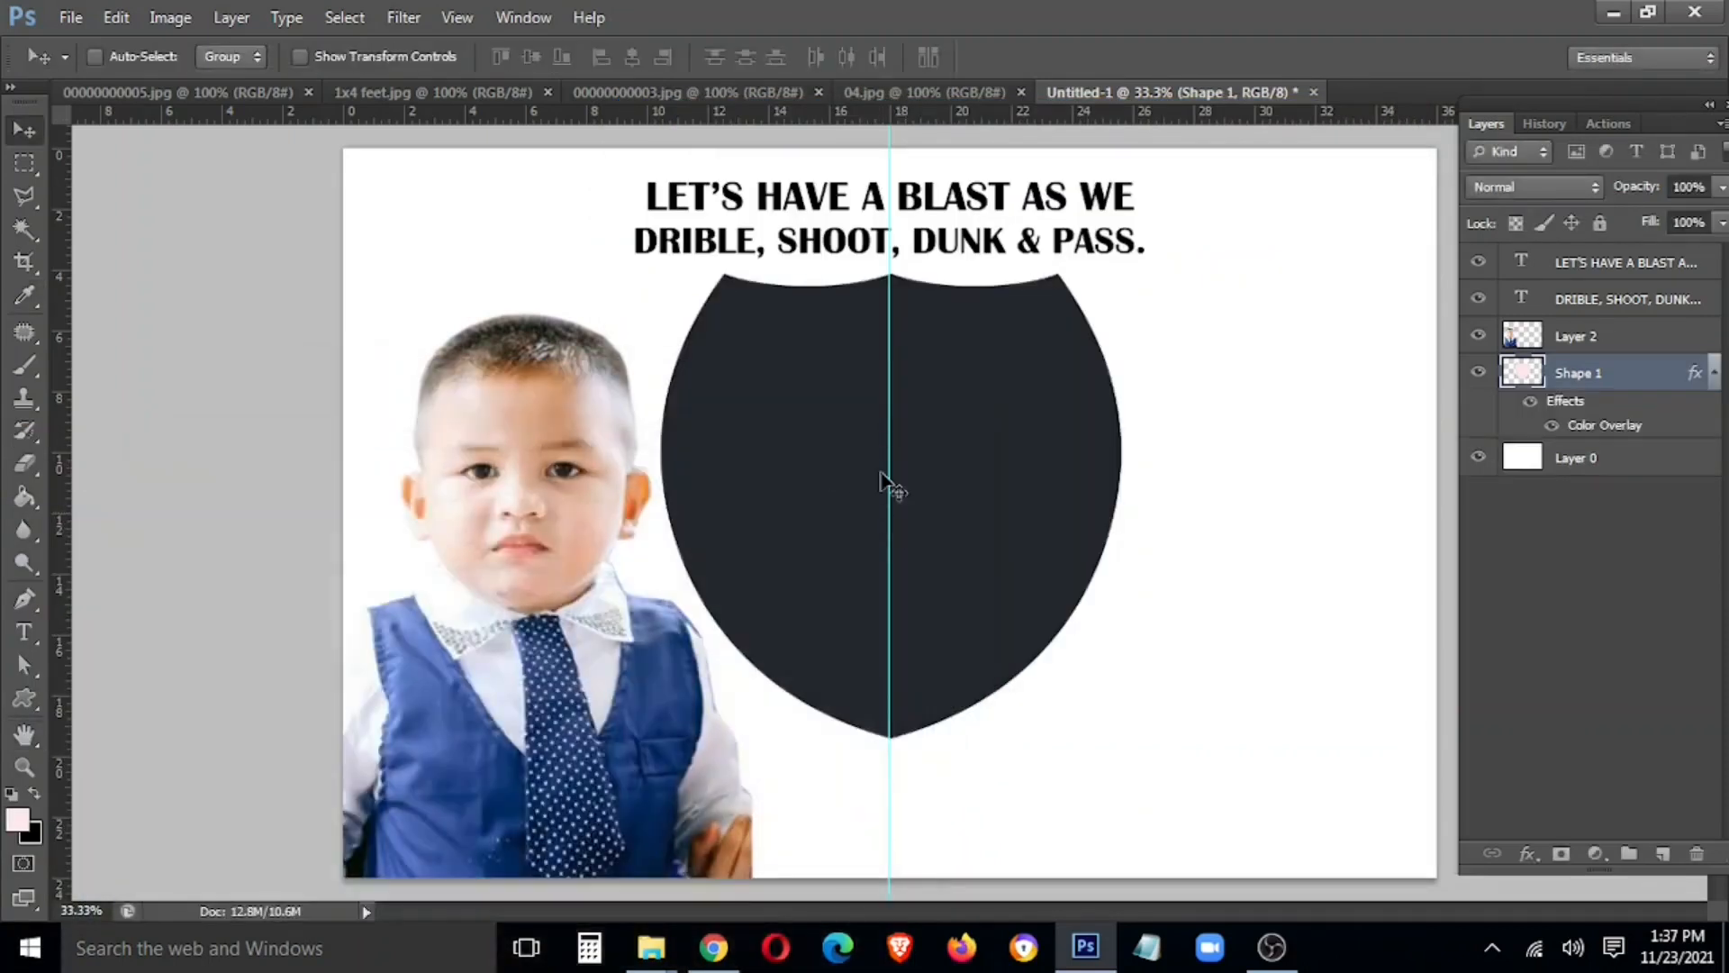
# Duplicate the shield layer to create copies for the border rims
pyautogui.moveTo(1610, 375); pyautogui.dragTo(1664, 854)
pyautogui.hotkey('ctrl', 't')
pyautogui.moveTo(1122, 741); pyautogui.dragTo(1138, 749)
pyautogui.press('Return')
pyautogui.hotkey('ctrl', 'z')
pyautogui.moveTo(1635, 386); pyautogui.dragTo(1662, 853)
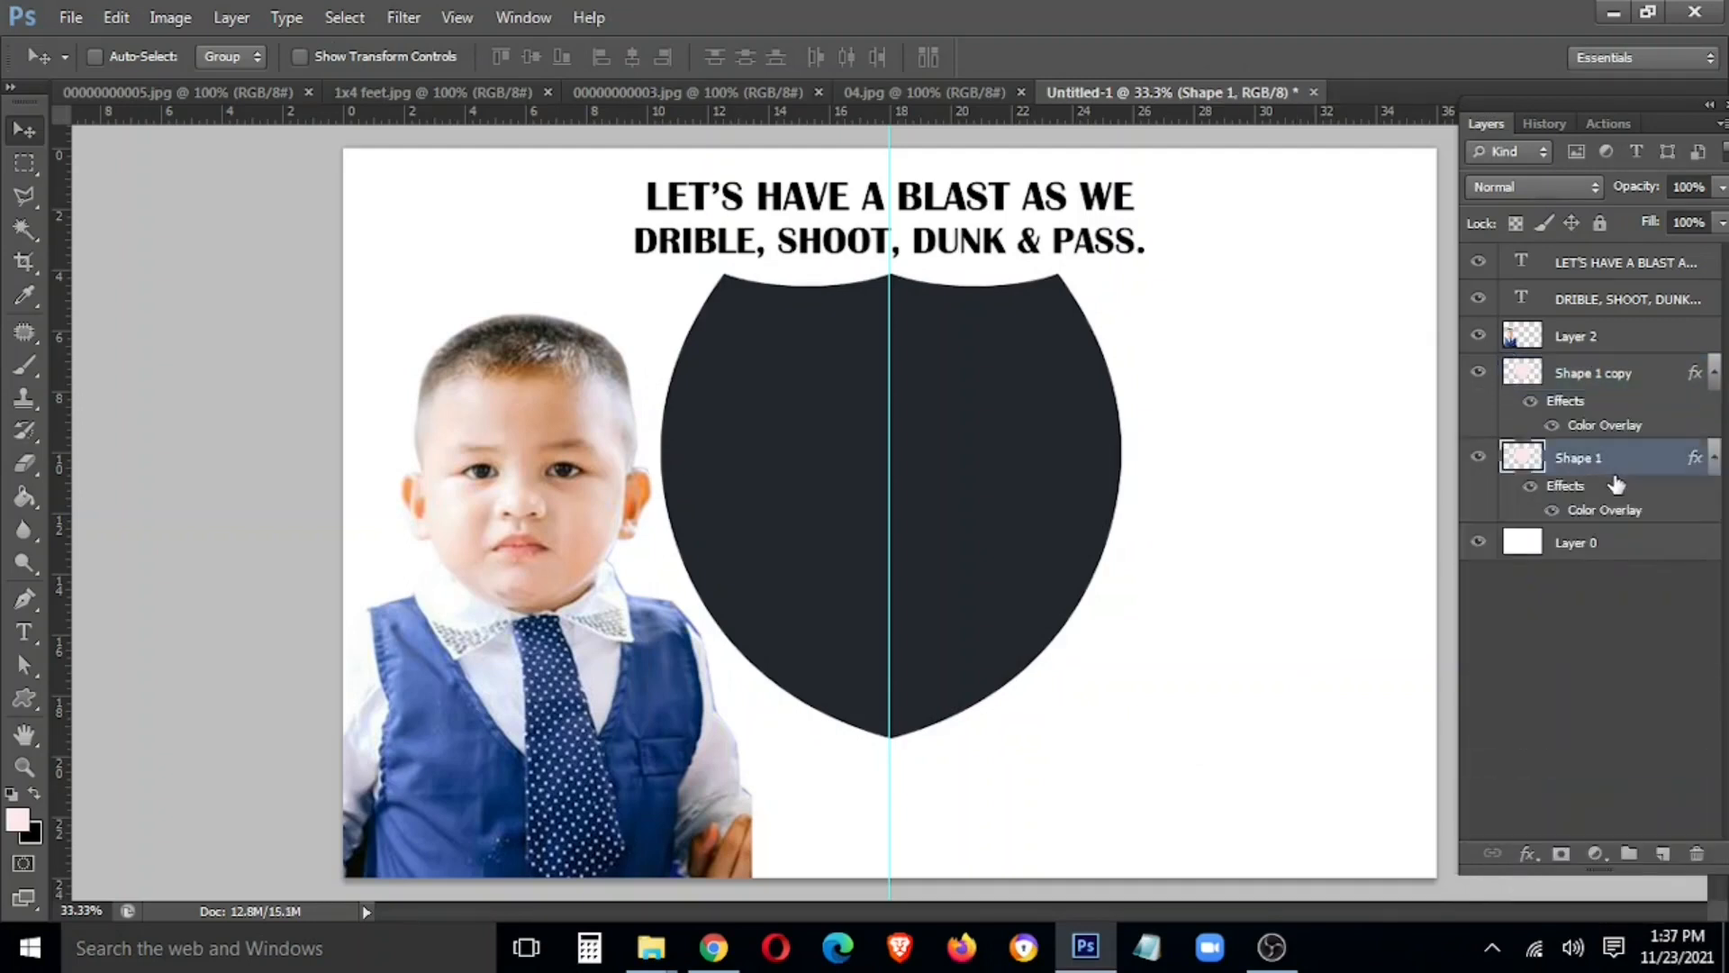
pyautogui.hotkey('ctrl', 't')
pyautogui.press('Return')
# Recolour the lower shield copy orange and enlarge it into a border around the navy shield
pyautogui.doubleClick(1593, 512)
pyautogui.click(625, 536)
pyautogui.click(653, 731)
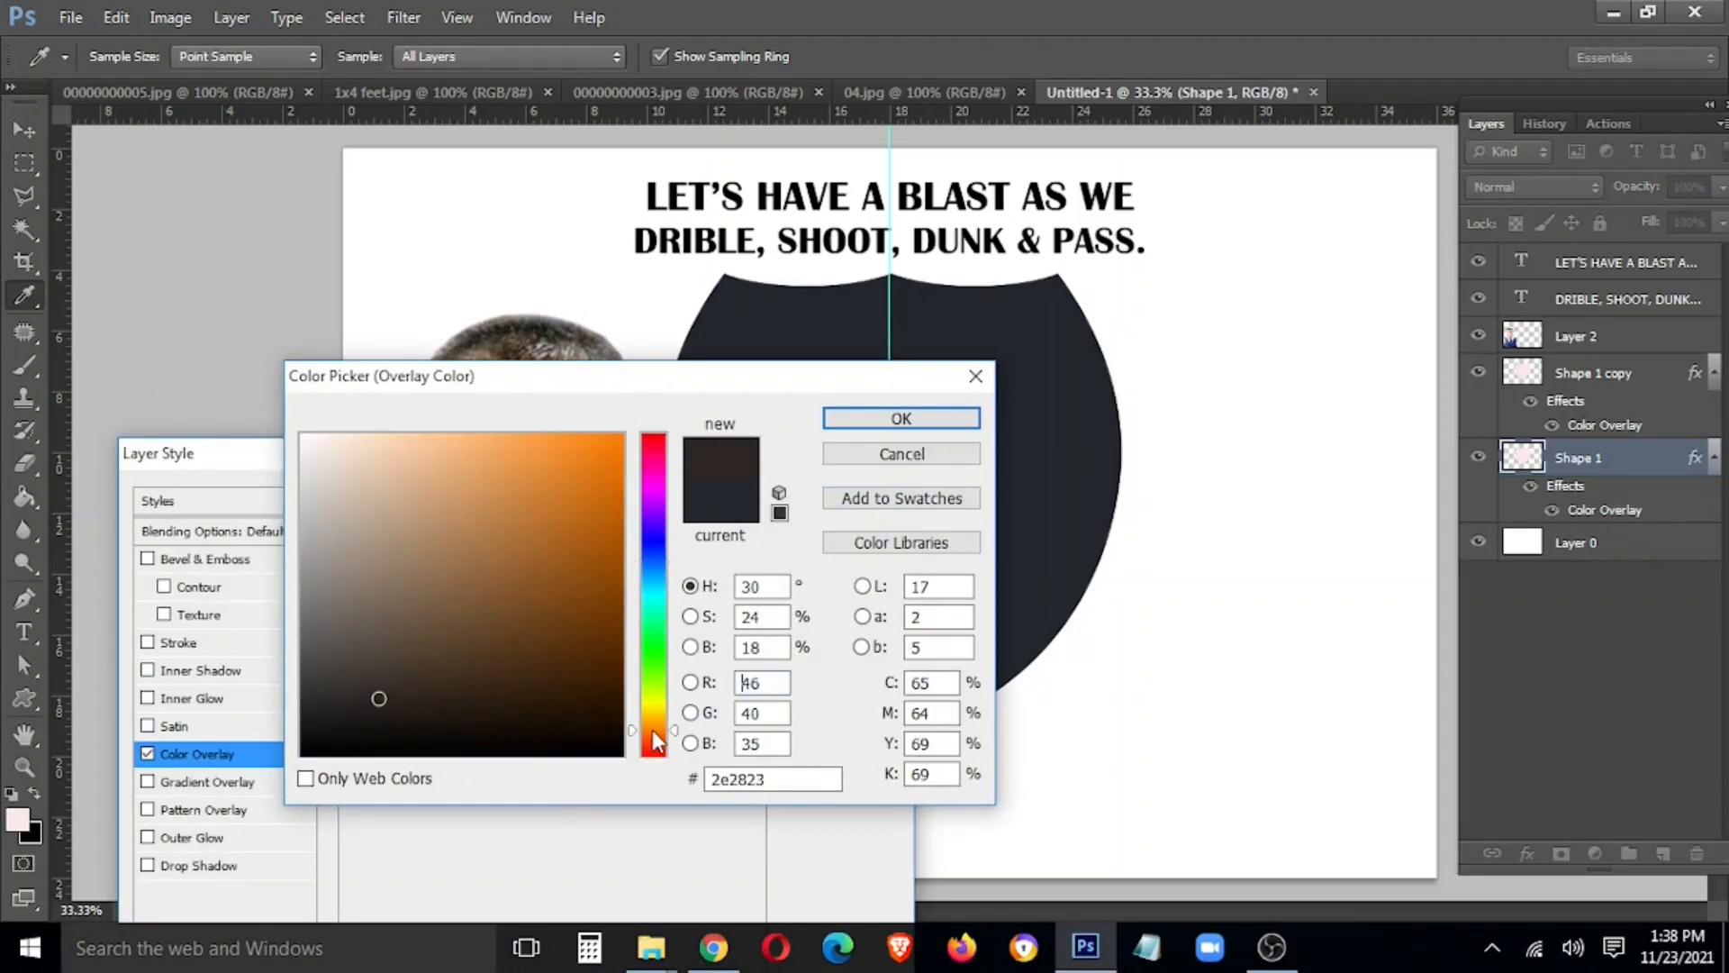
pyautogui.moveTo(584, 495); pyautogui.dragTo(626, 447)
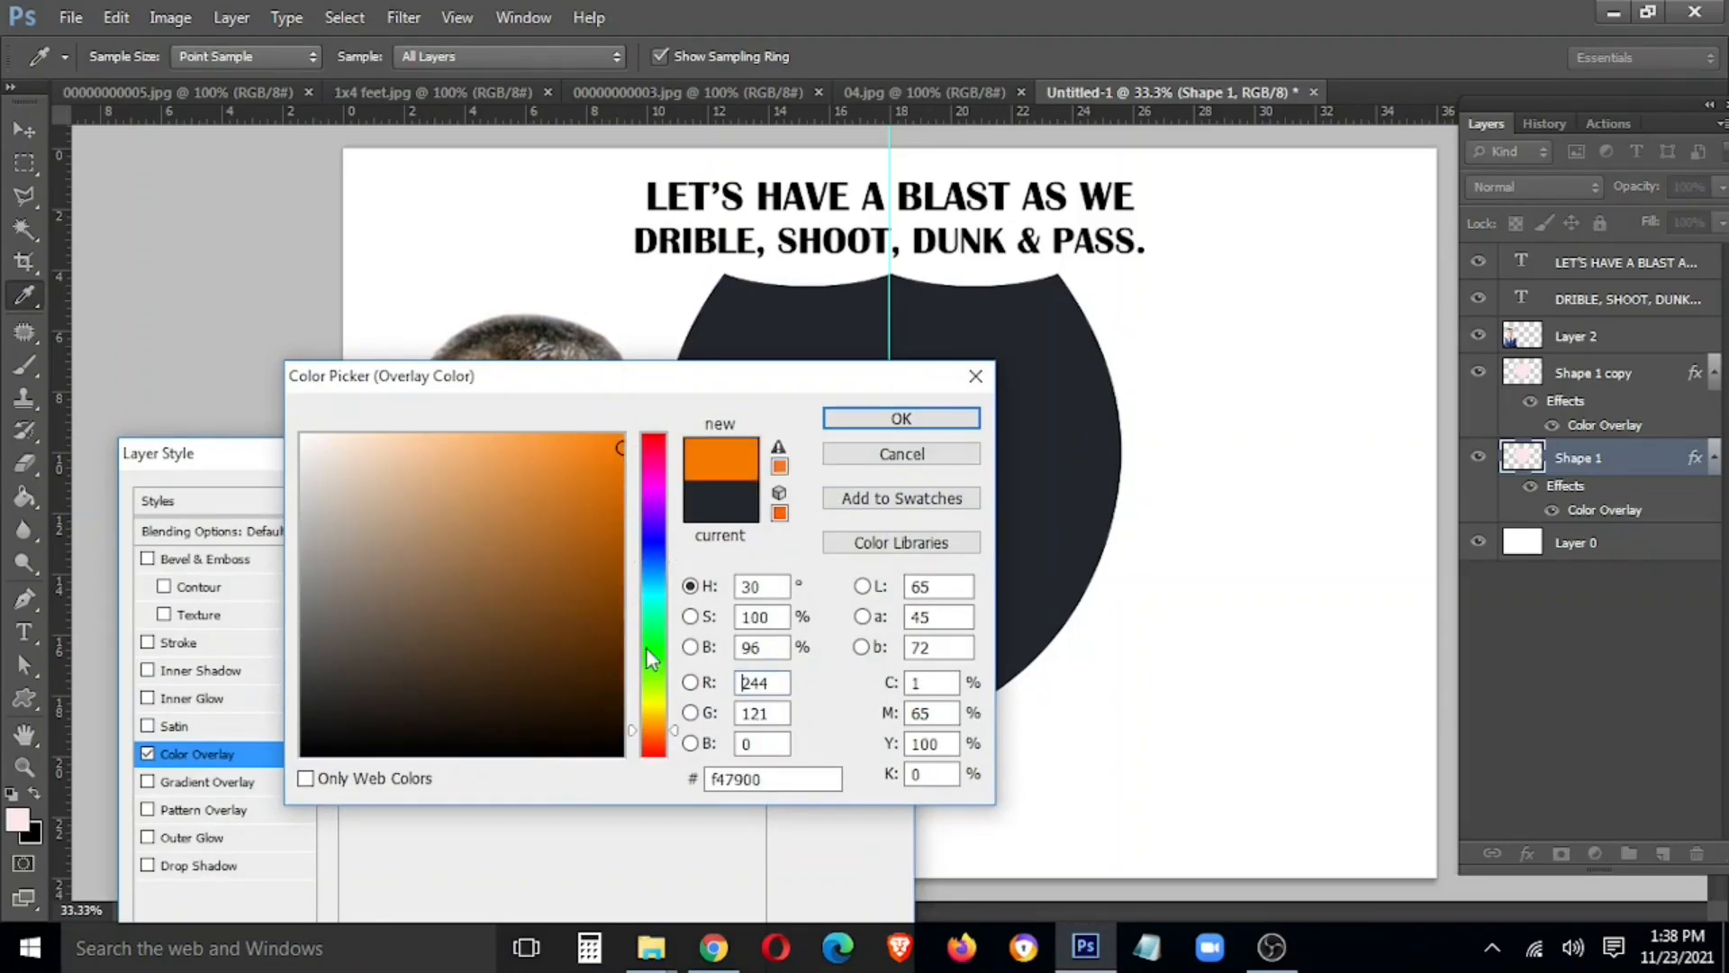
pyautogui.click(652, 719)
pyautogui.click(891, 419)
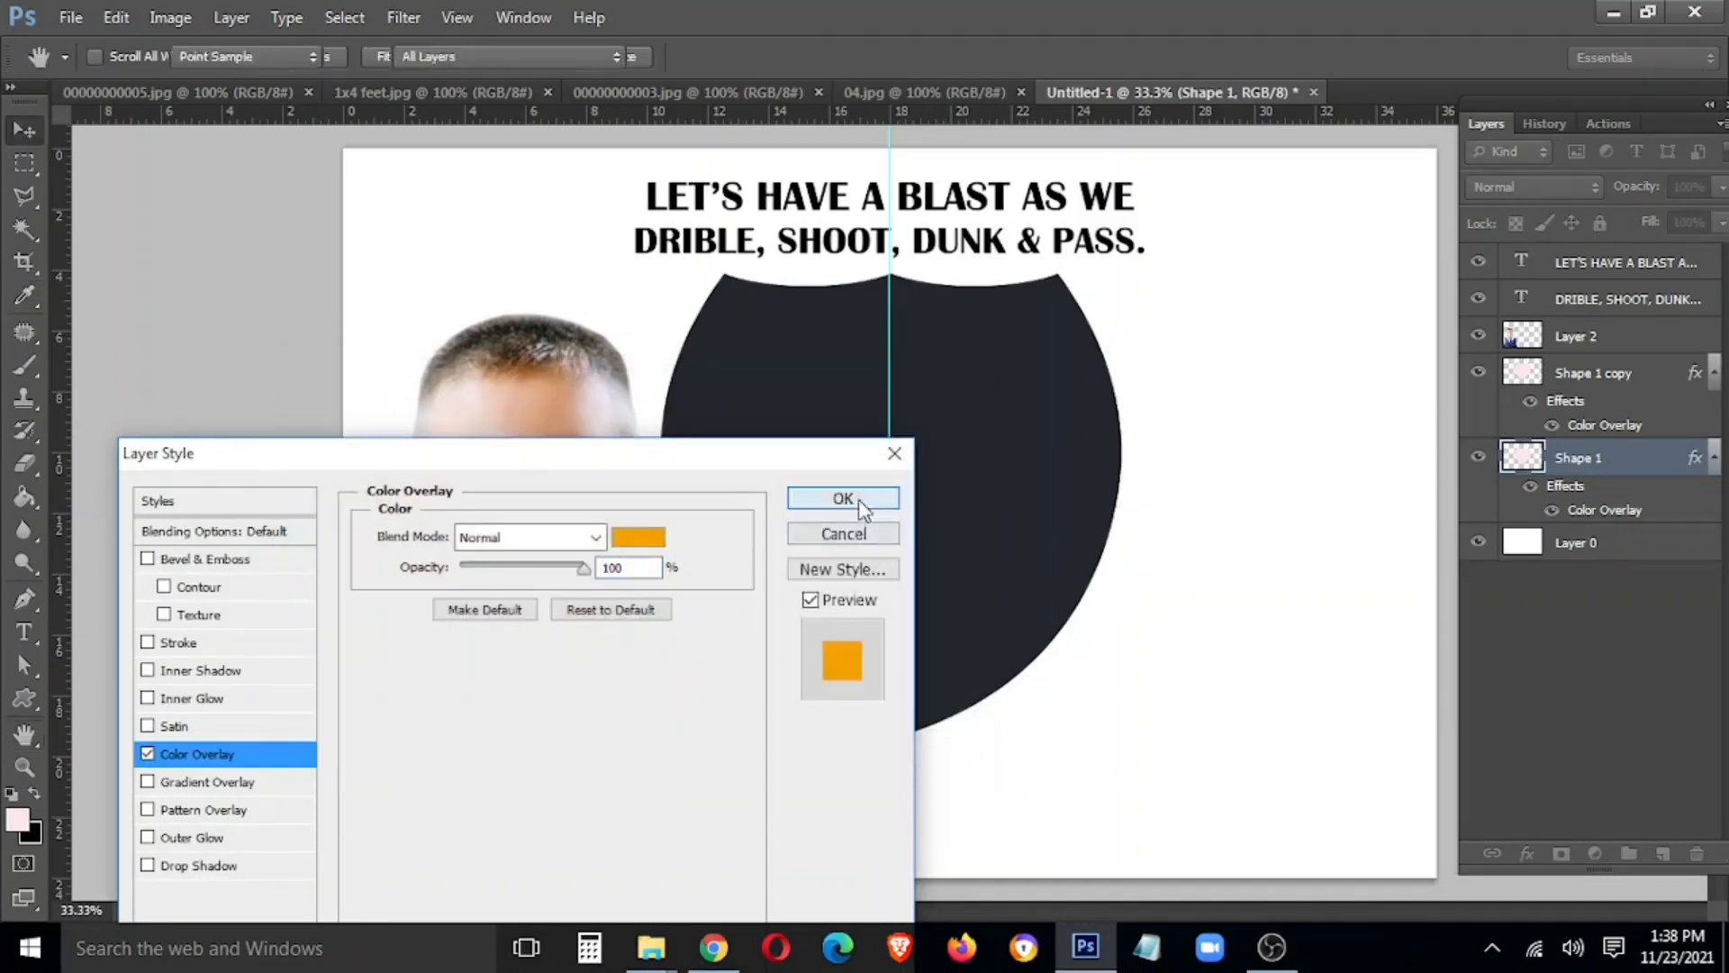
pyautogui.click(843, 498)
pyautogui.hotkey('ctrl', 't')
pyautogui.moveTo(1108, 726); pyautogui.dragTo(1137, 751)
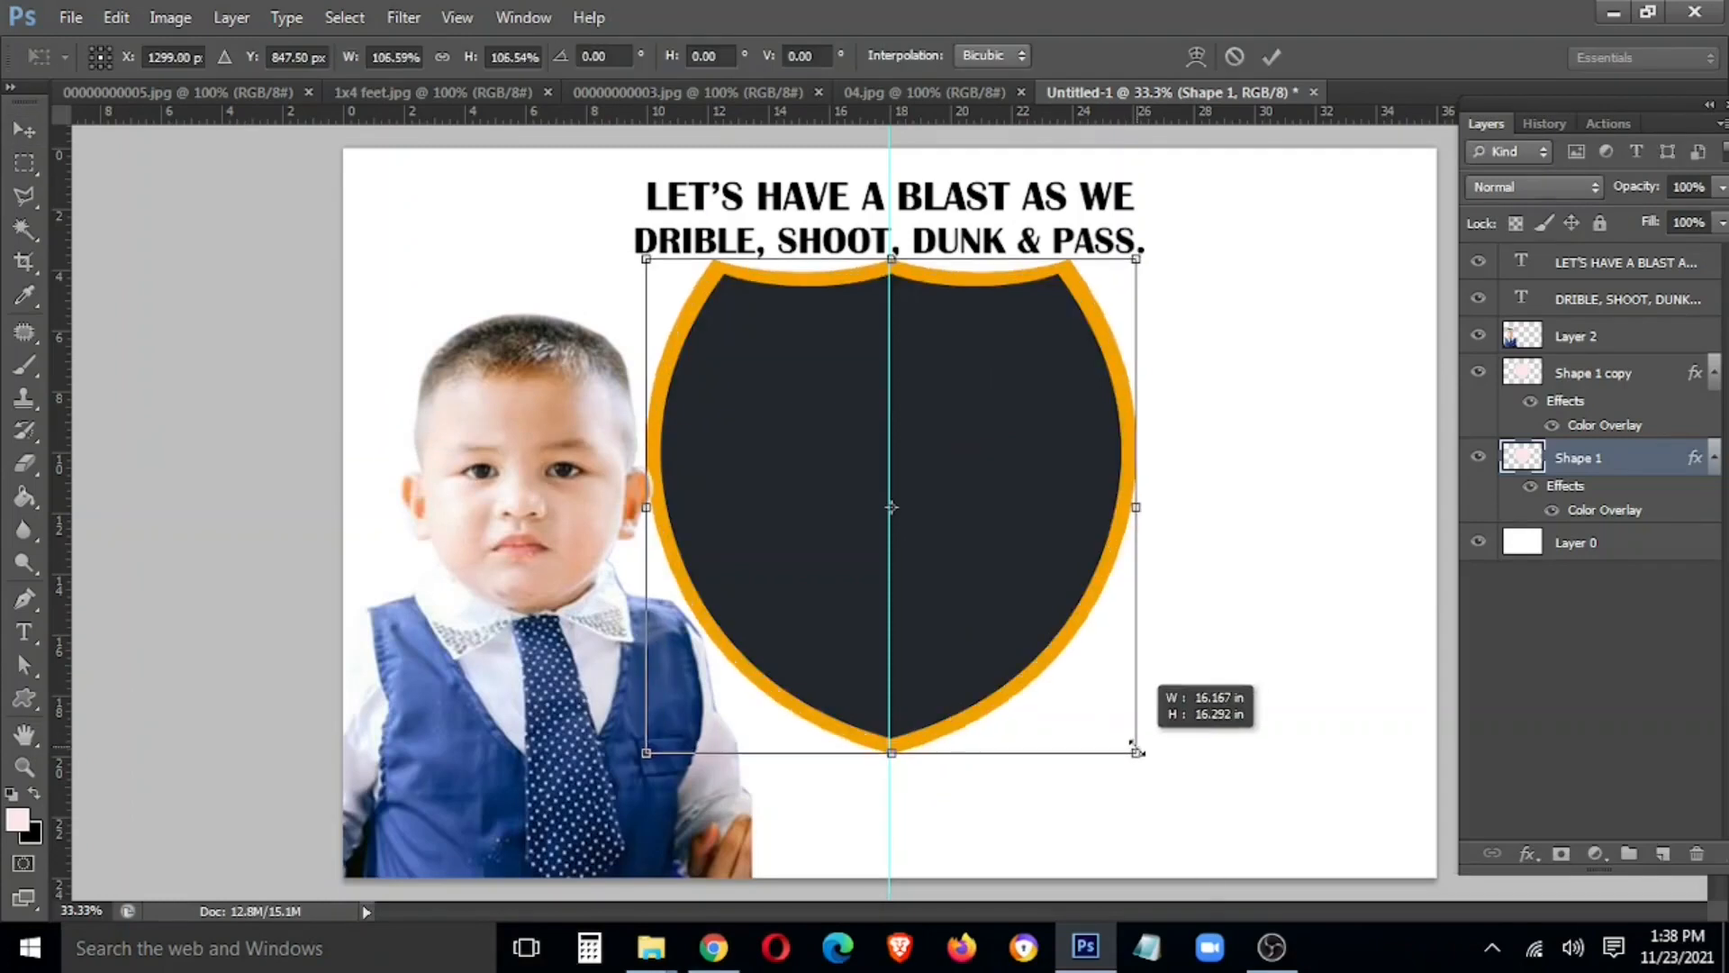
pyautogui.press('Return')
# Shift the orange border's Color Overlay to a deeper orange
pyautogui.rightClick(1624, 460)
pyautogui.click(1420, 68)
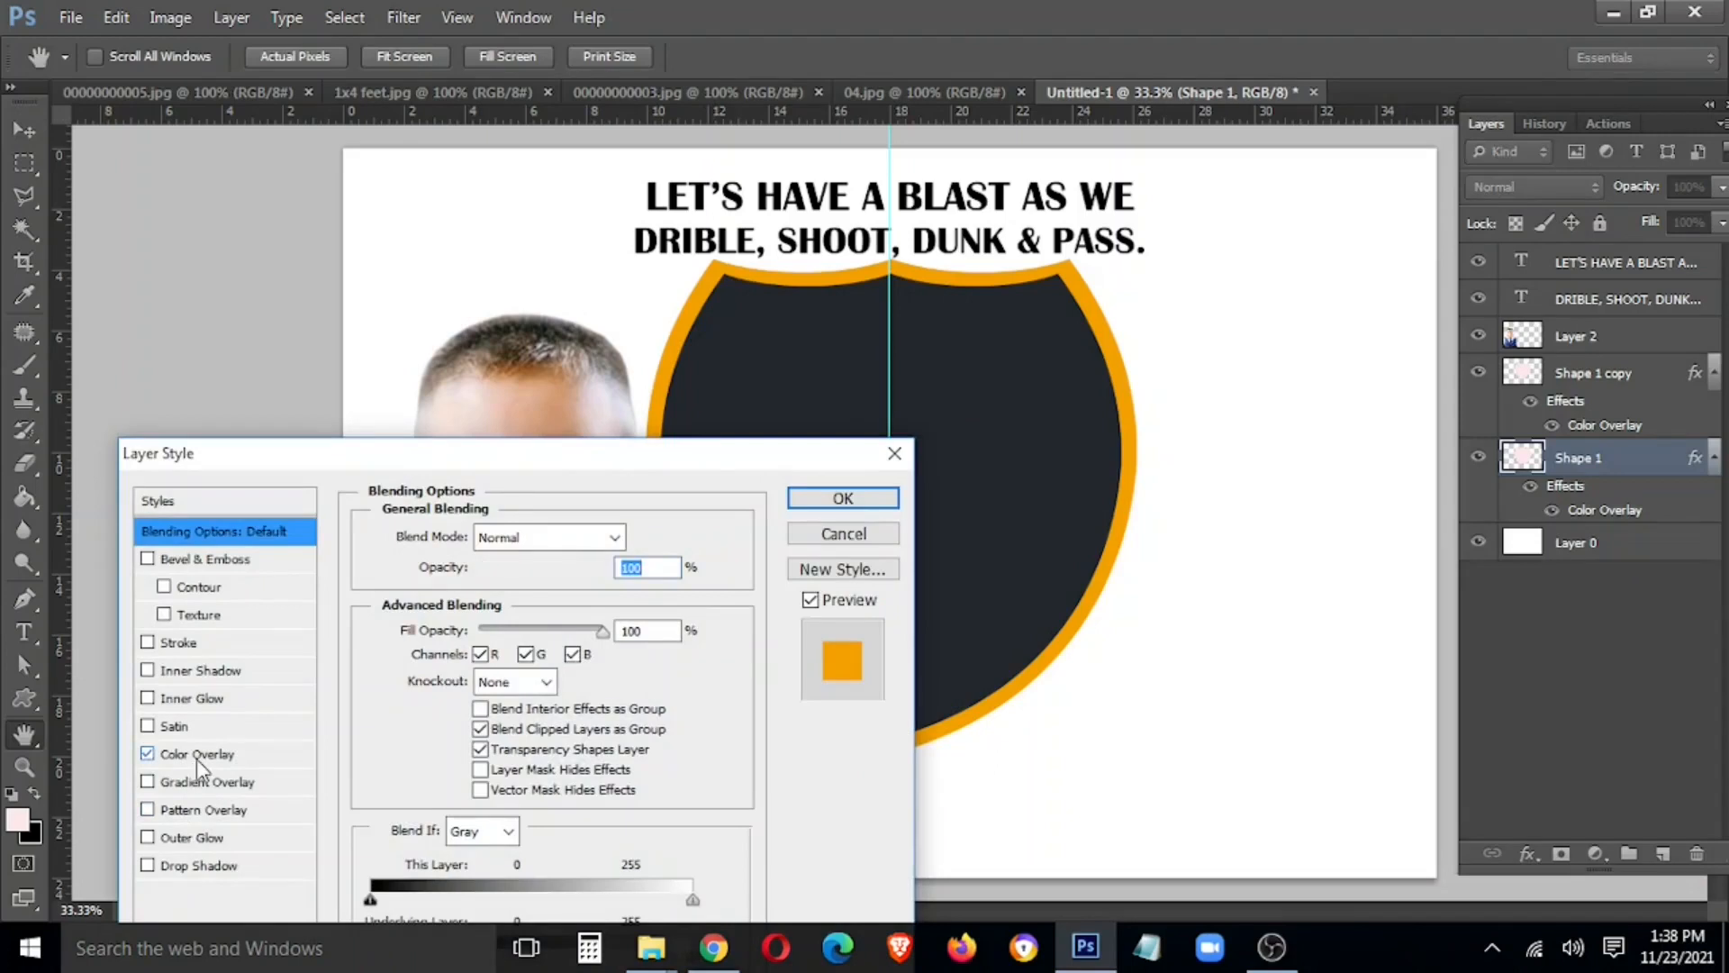
pyautogui.click(197, 754)
pyautogui.click(637, 538)
pyautogui.click(658, 736)
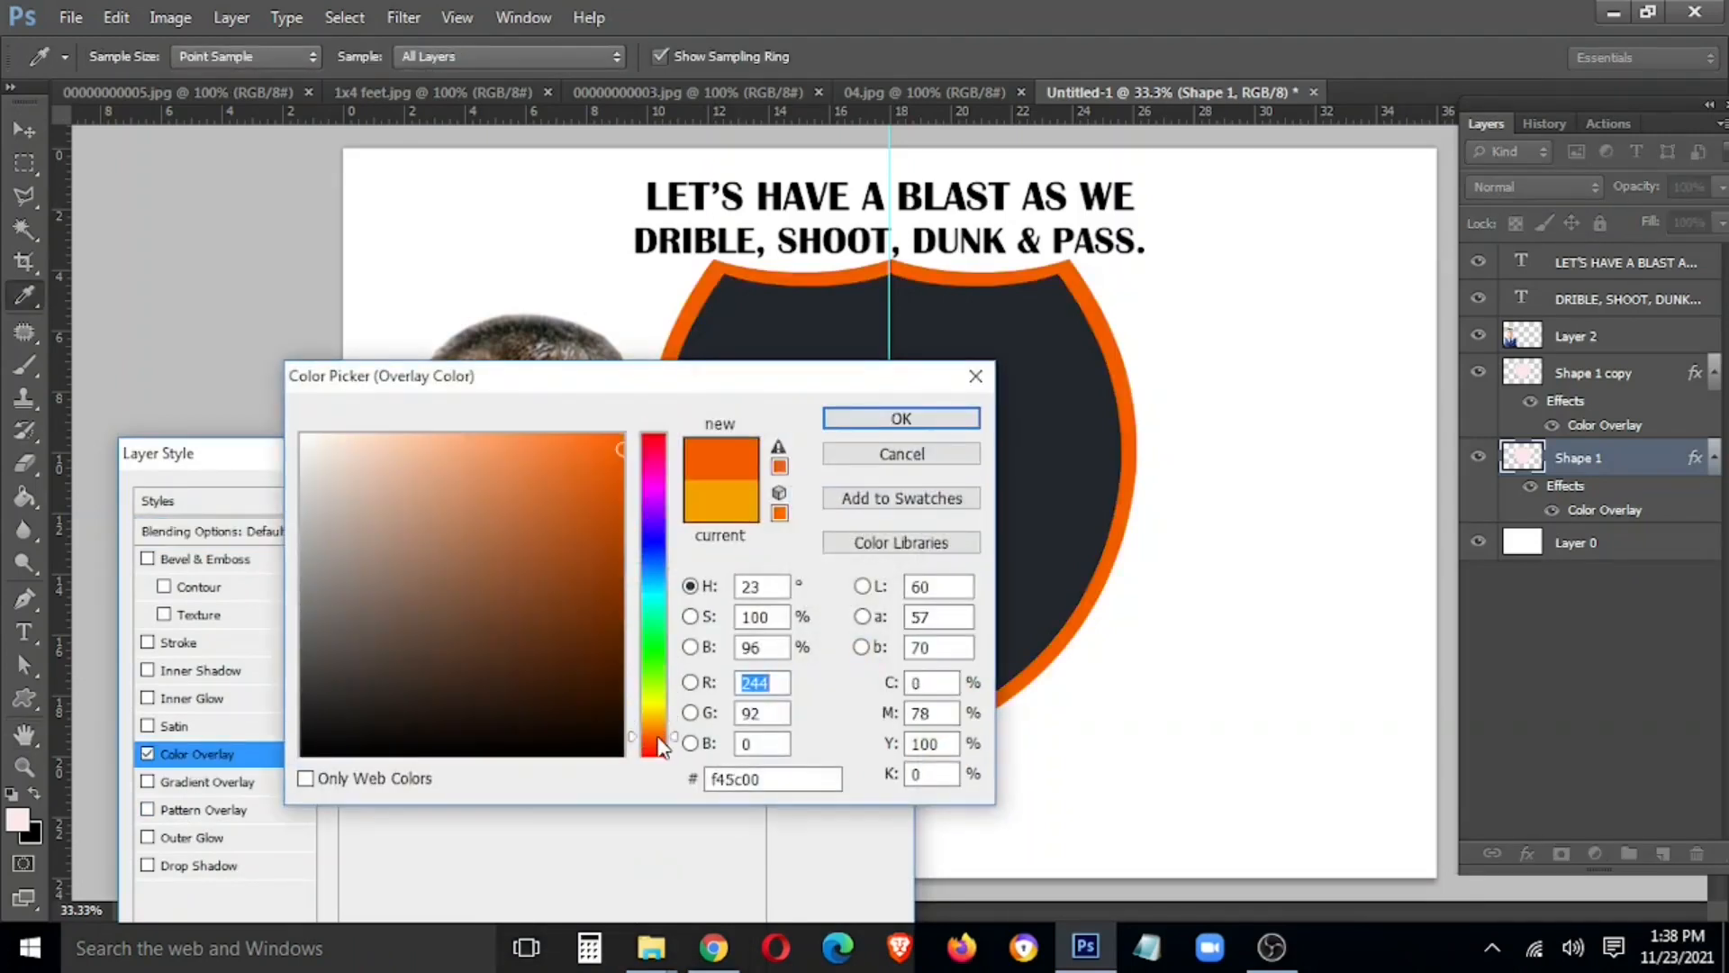
pyautogui.click(901, 418)
pyautogui.click(845, 498)
# Give the bottom Shape 1 layer a light grey overlay and enlarge it slightly into an outer rim
pyautogui.moveTo(1648, 459); pyautogui.dragTo(1663, 853)
pyautogui.click(1612, 560)
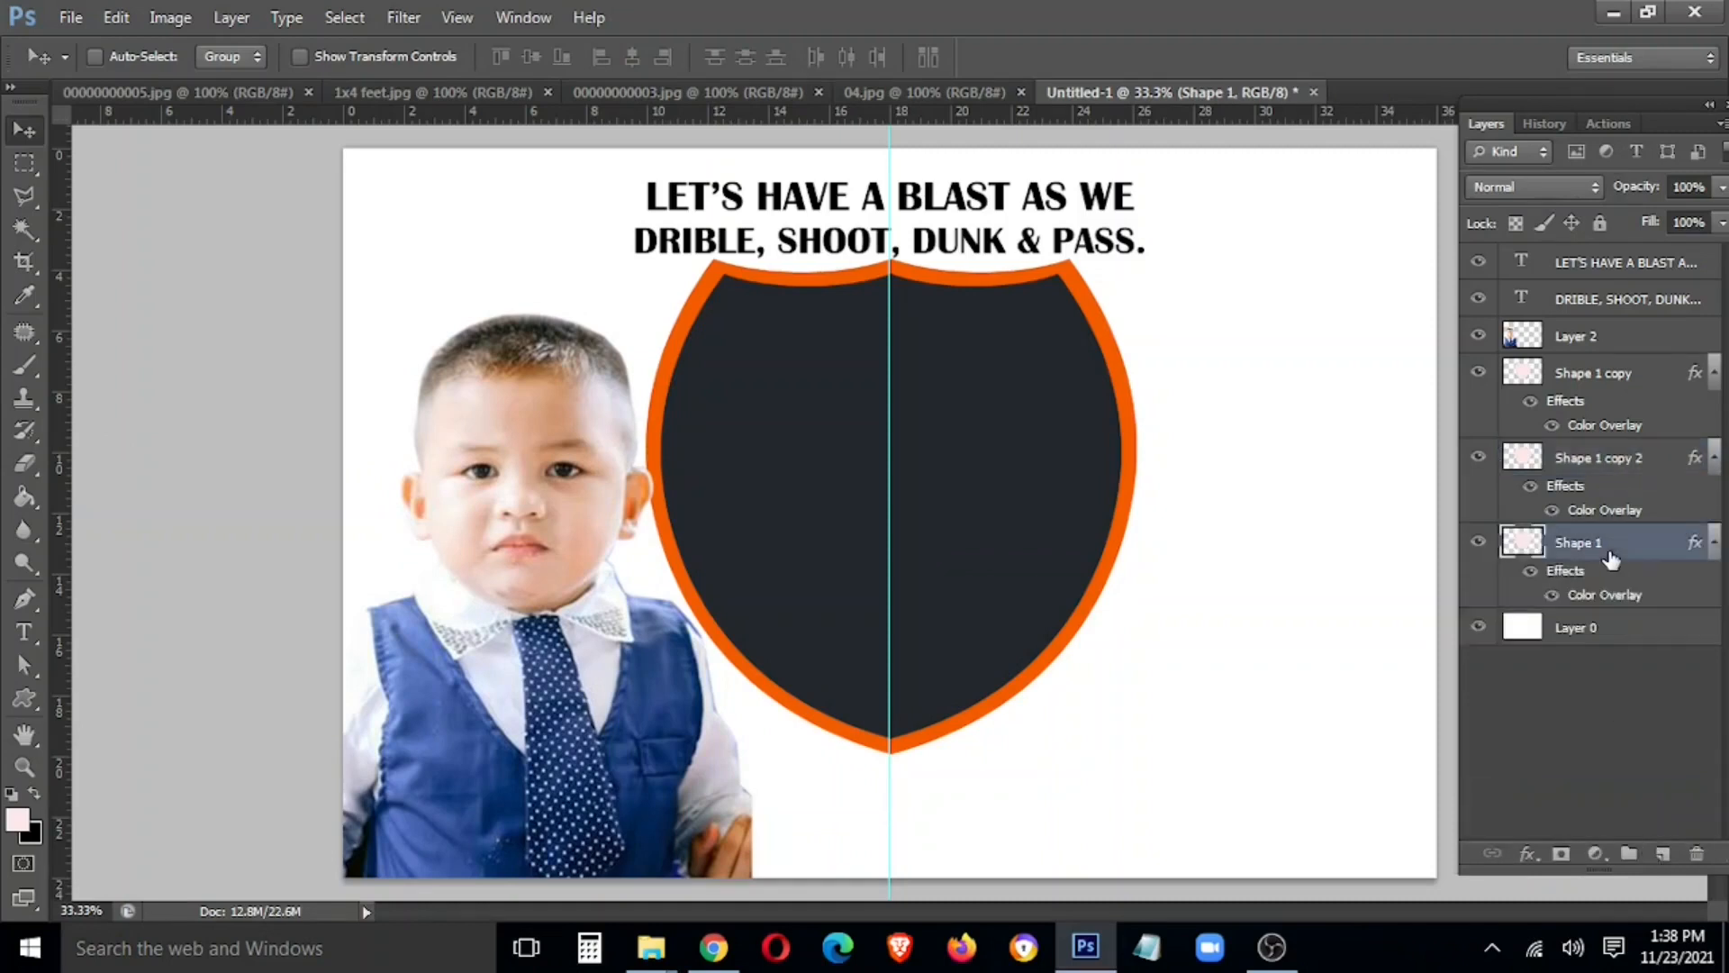
pyautogui.doubleClick(1470, 598)
pyautogui.click(618, 537)
pyautogui.click(303, 436)
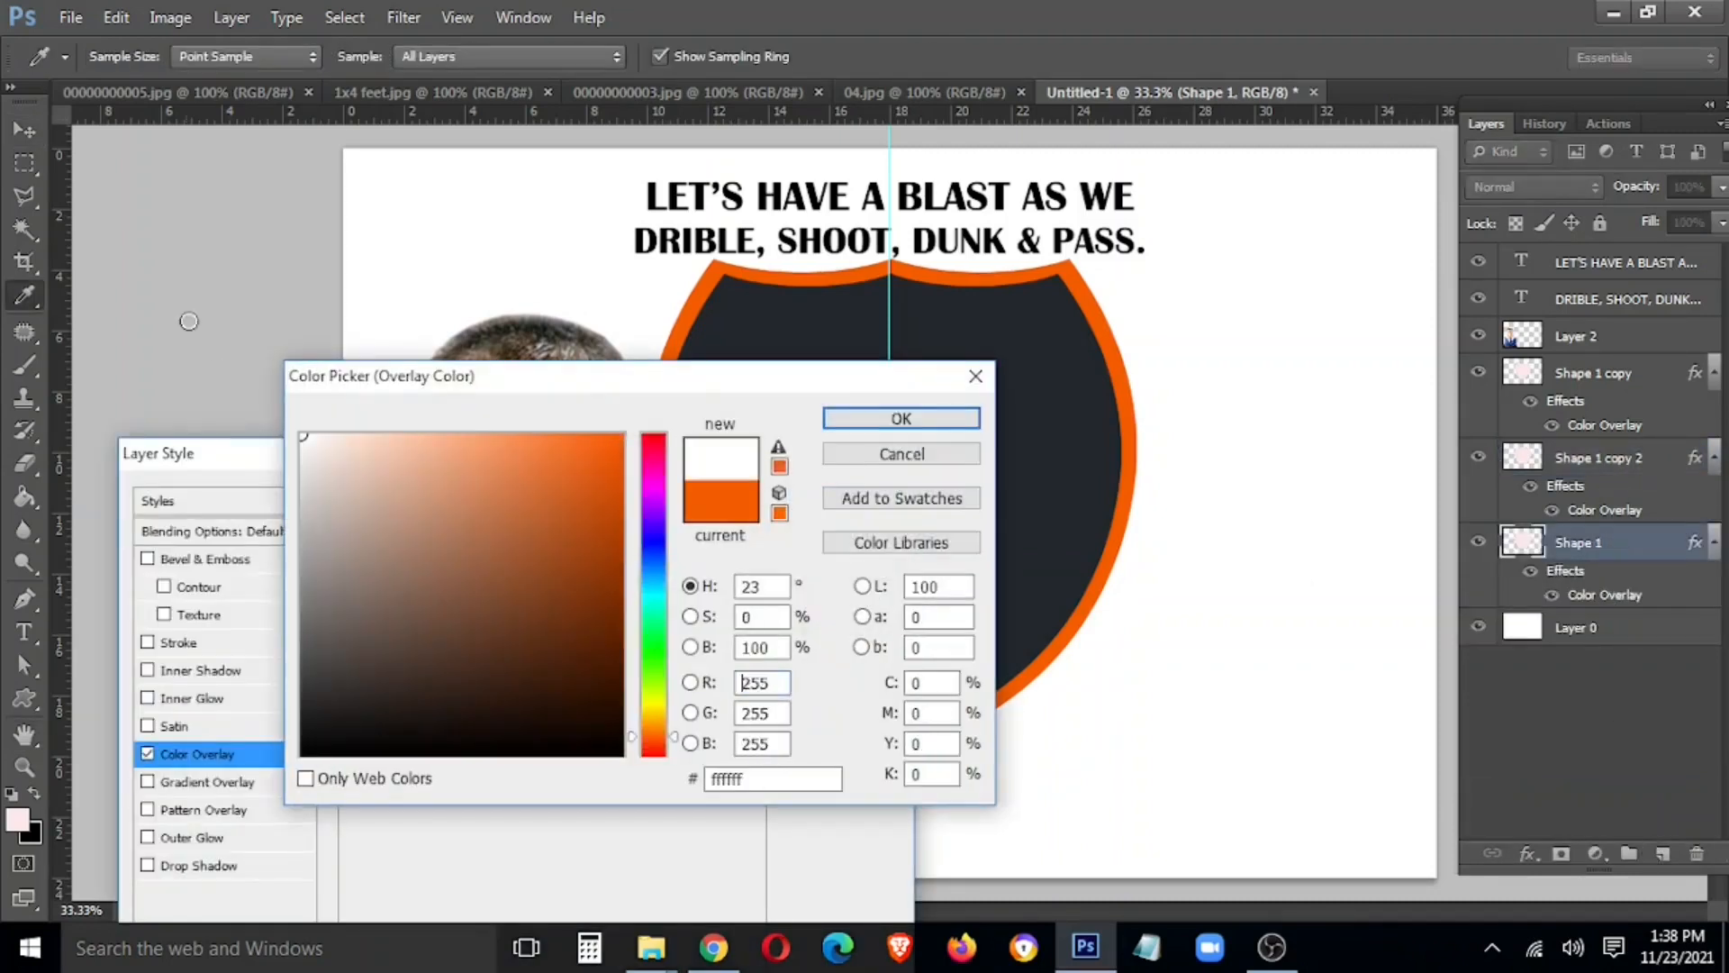
pyautogui.click(308, 462)
pyautogui.click(901, 417)
pyautogui.click(819, 498)
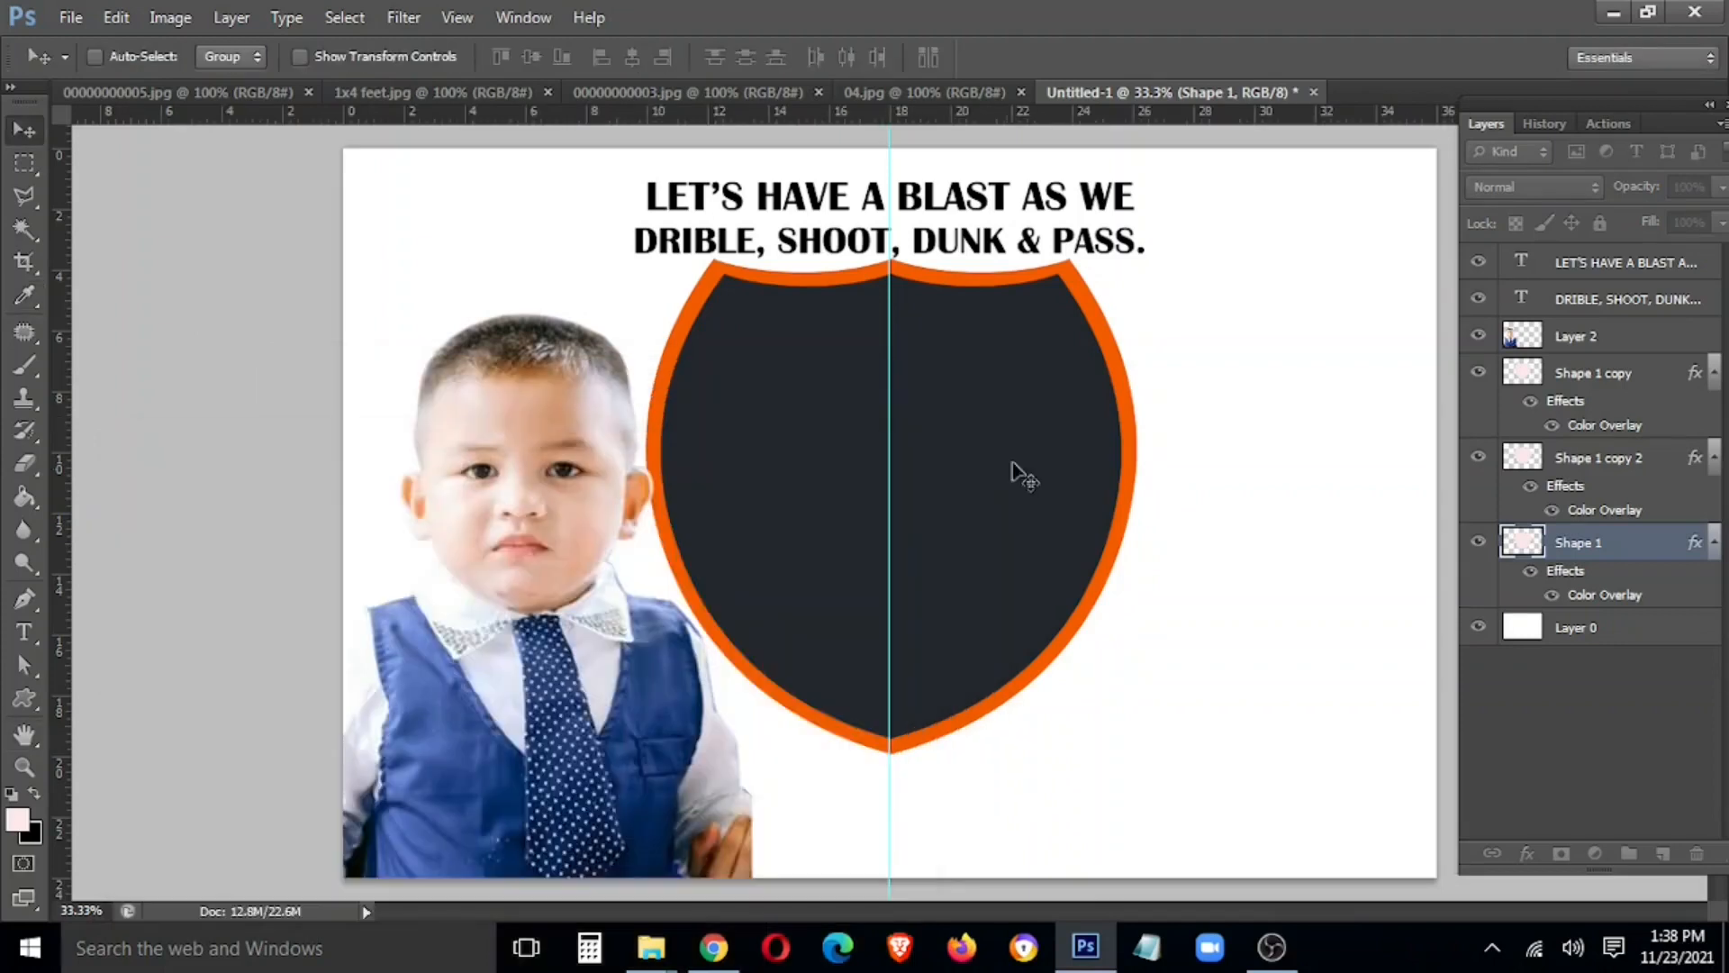
pyautogui.hotkey('ctrl', 't')
pyautogui.moveTo(1137, 259); pyautogui.dragTo(1162, 252)
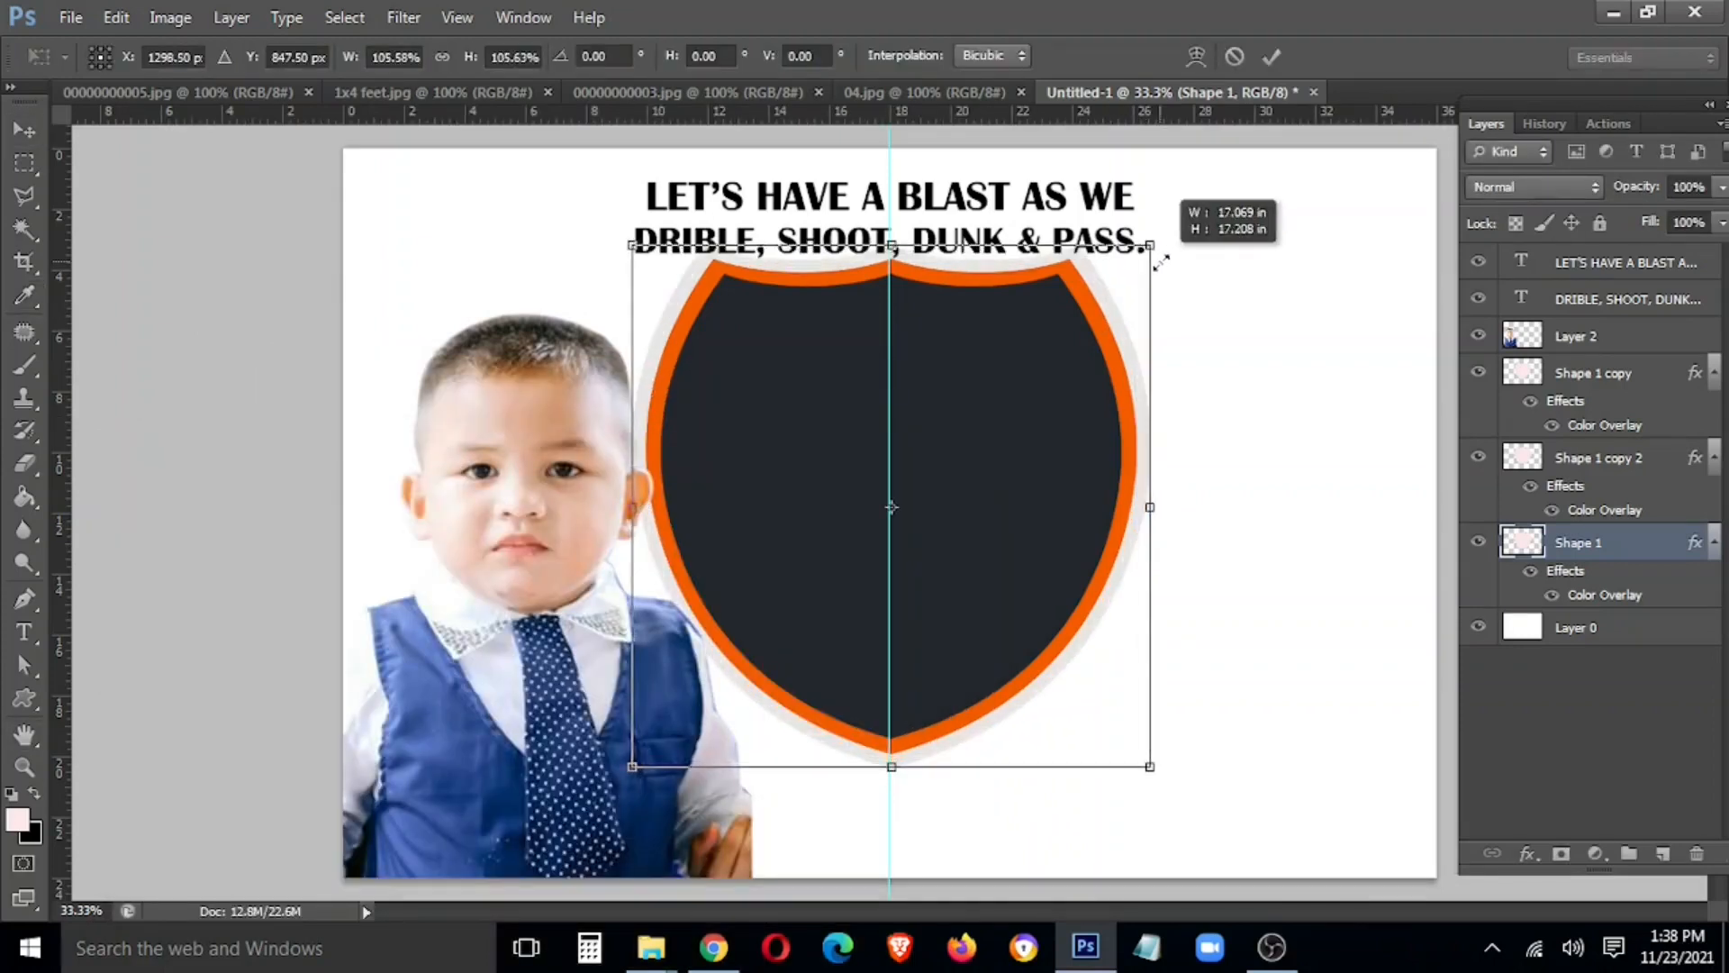
pyautogui.press('Return')
# Move all three shield layers down slightly and squash them to a shorter height
pyautogui.keyDown('shift'); pyautogui.click(1593, 376); pyautogui.keyUp('shift')
pyautogui.moveTo(960, 496); pyautogui.dragTo(1054, 520)
pyautogui.hotkey('ctrl', 't')
pyautogui.press('Return')
pyautogui.hotkey('ctrl', 't')
pyautogui.moveTo(915, 801); pyautogui.dragTo(919, 705)
pyautogui.press('Return')
# Draw a custom ribbon banner shape and position it across the shield's lower half
pyautogui.press('t')
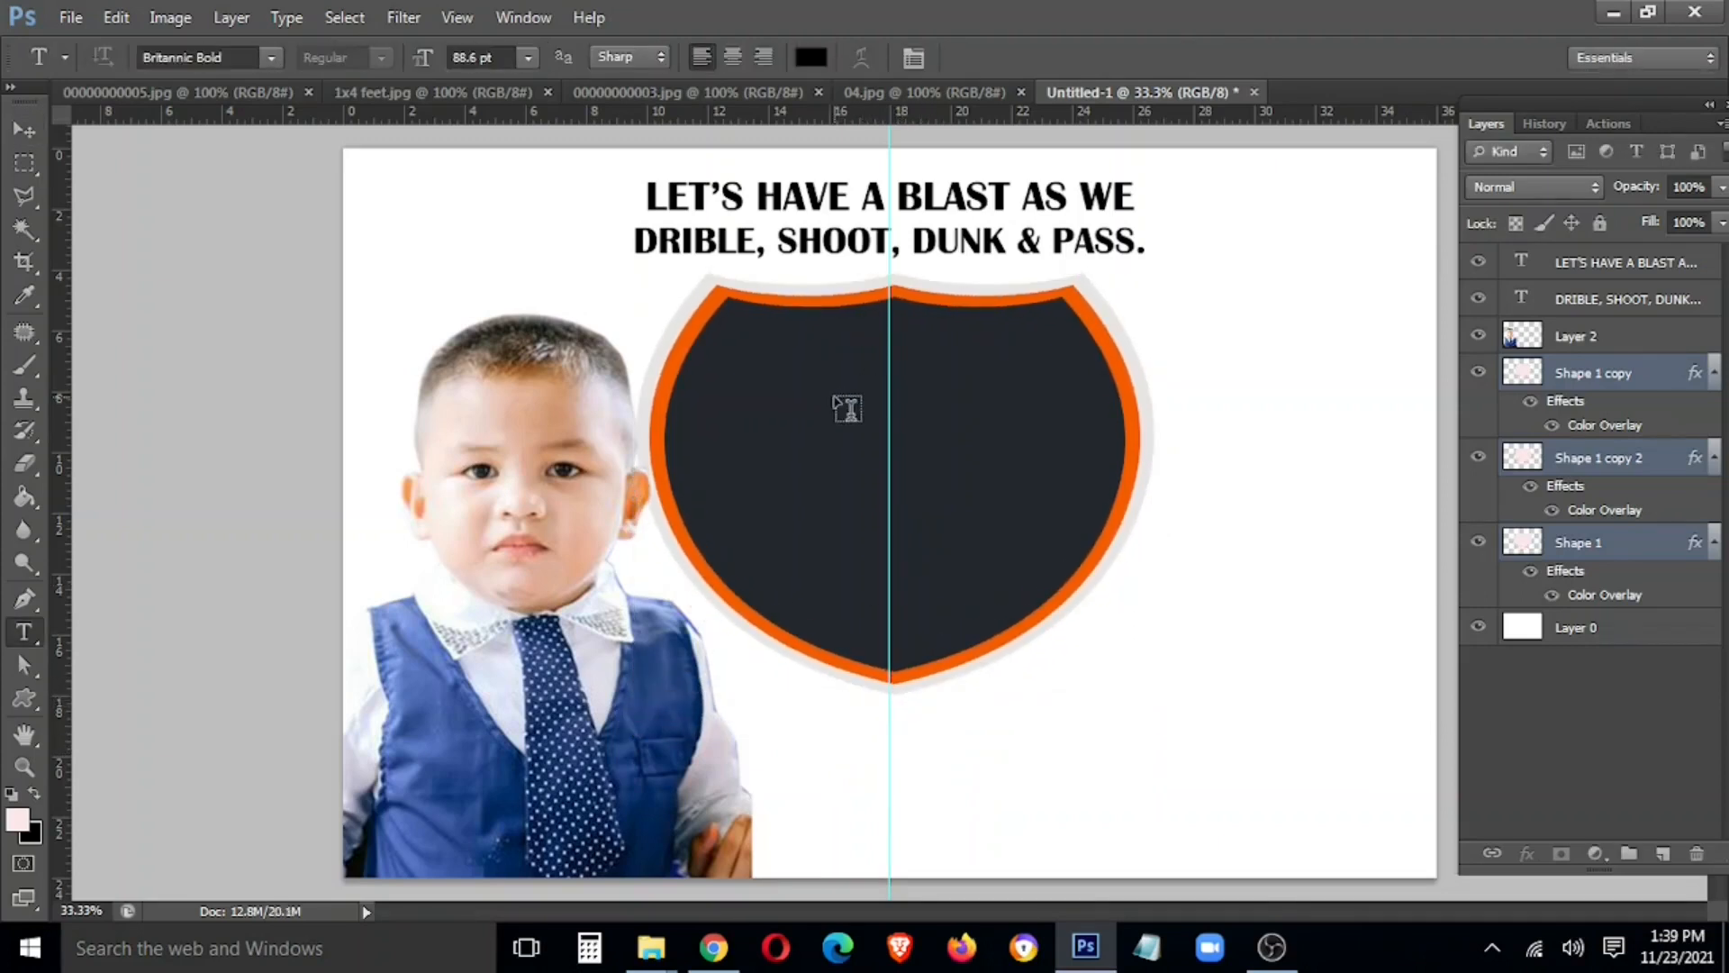
pyautogui.press('u')
pyautogui.rightClick(796, 460)
pyautogui.scroll(-2, 1180, 691)
pyautogui.scroll(6, 1178, 680)
pyautogui.scroll(6, 1175, 662)
pyautogui.click(1033, 606)
pyautogui.moveTo(640, 468); pyautogui.dragTo(1396, 667)
pyautogui.press('v')
pyautogui.moveTo(1103, 539); pyautogui.dragTo(1009, 564)
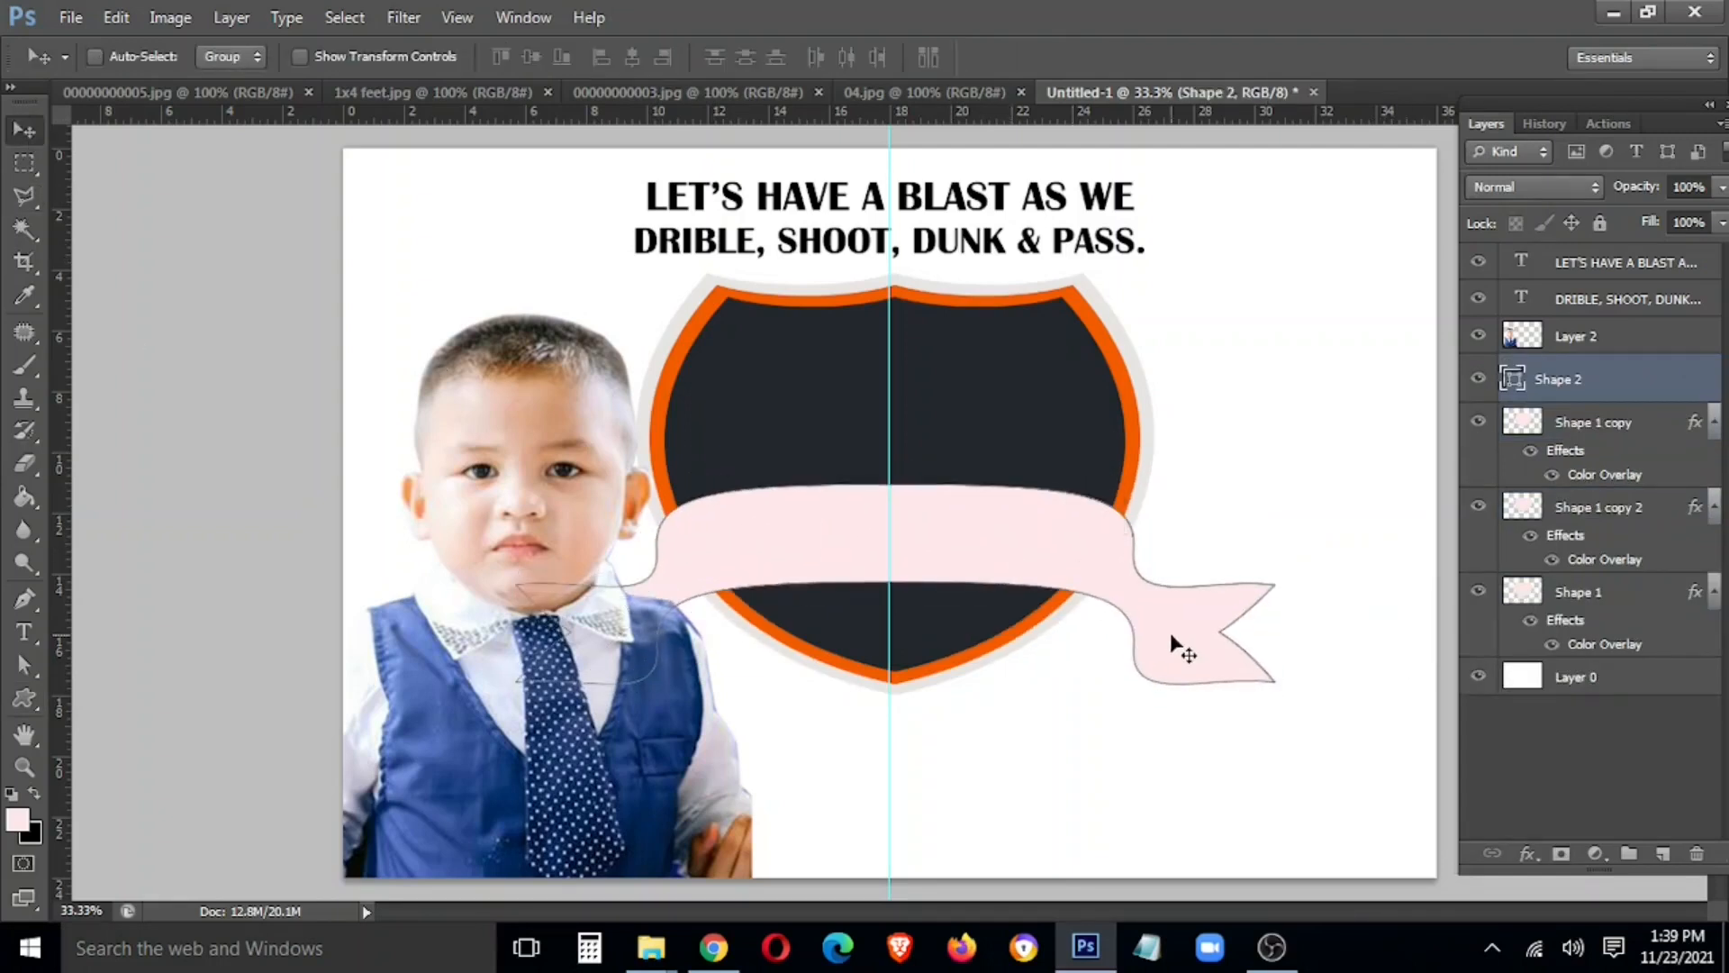
# Rasterize the banner layer and bring up its Blending Options
pyautogui.rightClick(1676, 379)
pyautogui.click(1474, 239)
pyautogui.rightClick(1592, 373)
pyautogui.click(1408, 72)
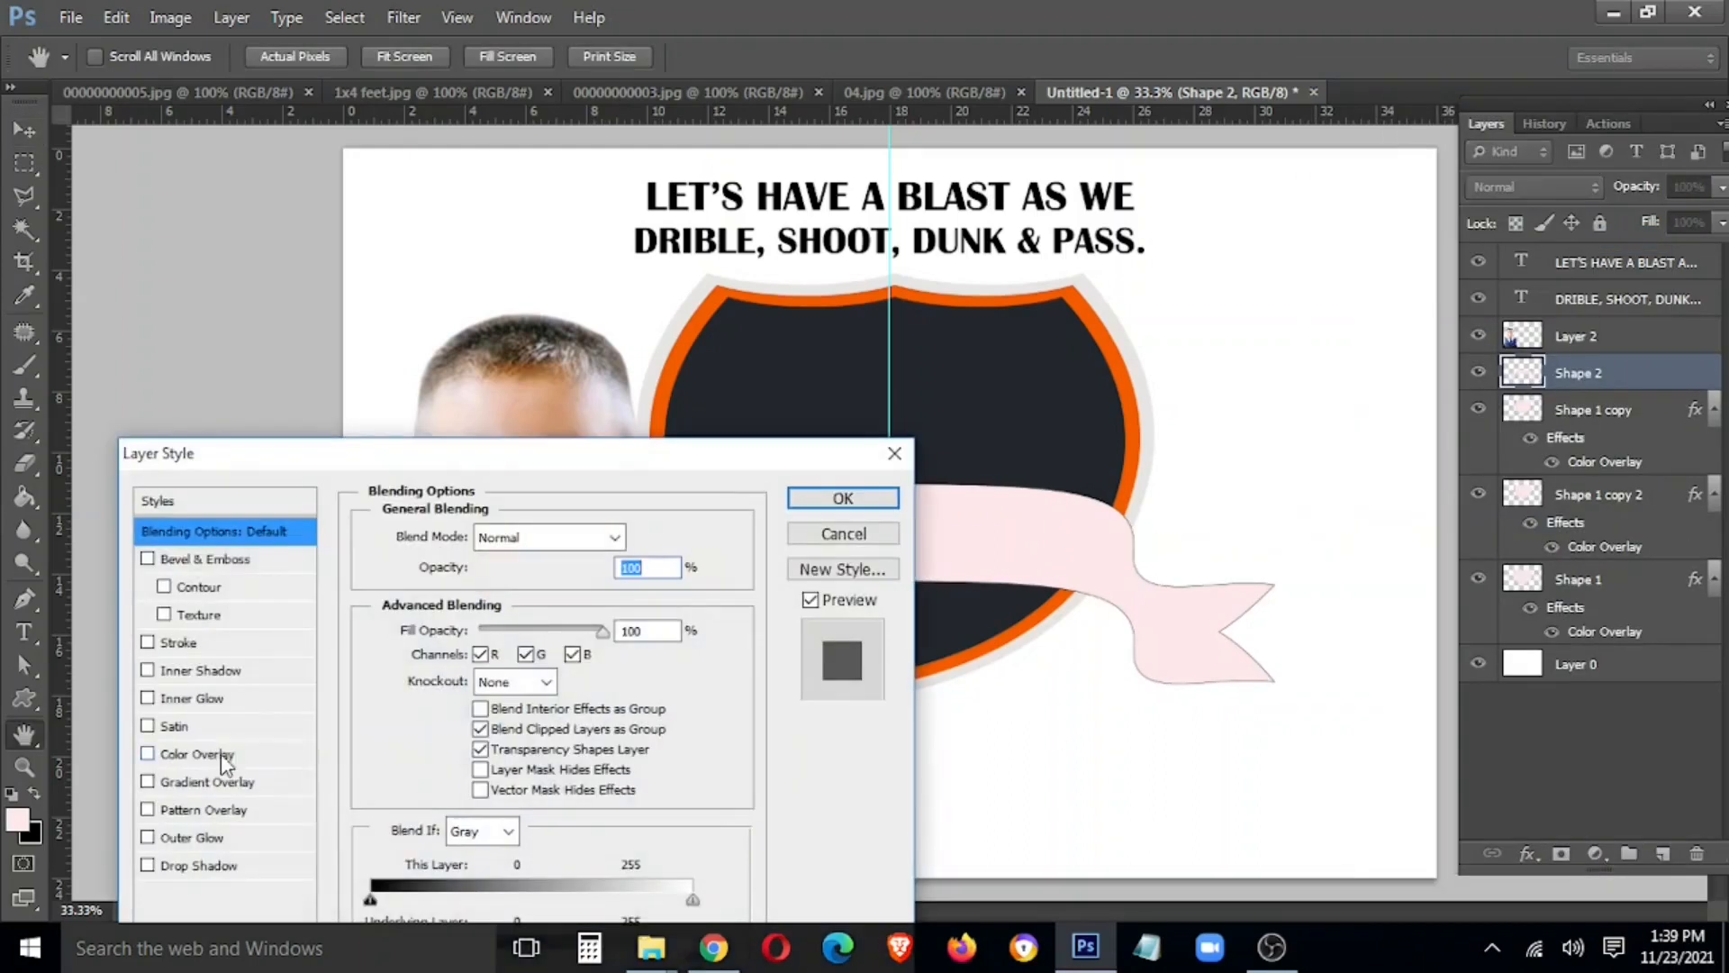
# Try a solid orange Color Overlay on the banner, then cancel it and turn it off
pyautogui.click(220, 754)
pyautogui.click(636, 538)
pyautogui.click(1137, 435)
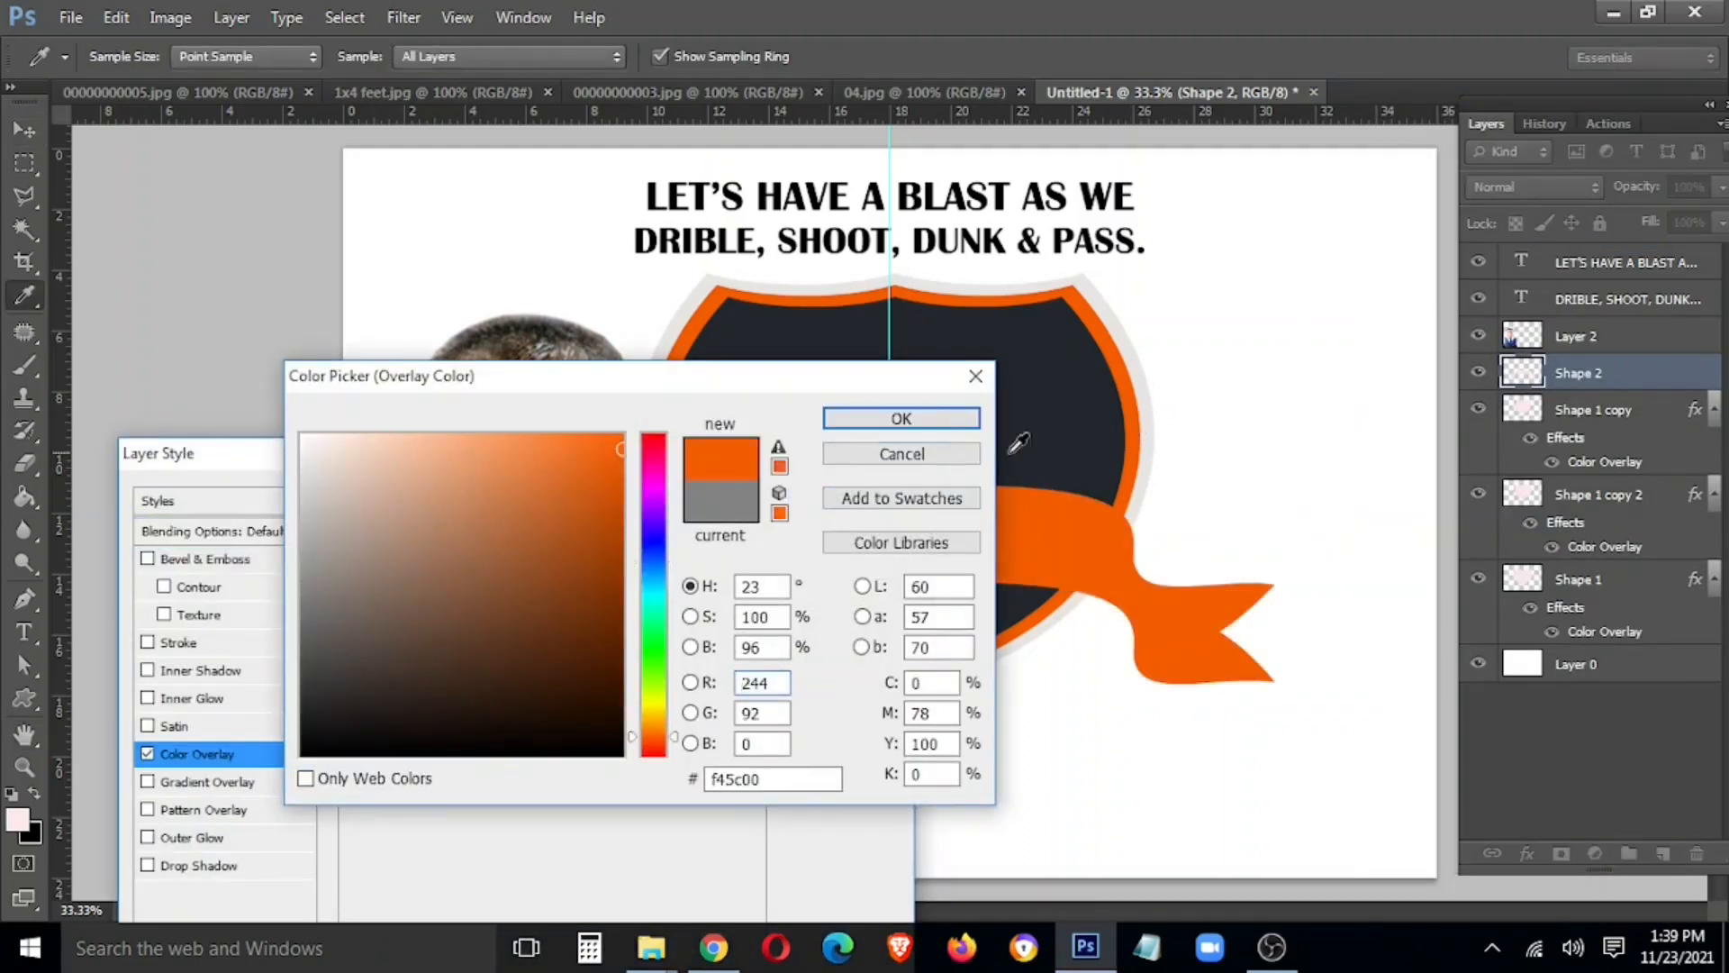
pyautogui.click(902, 453)
pyautogui.click(147, 754)
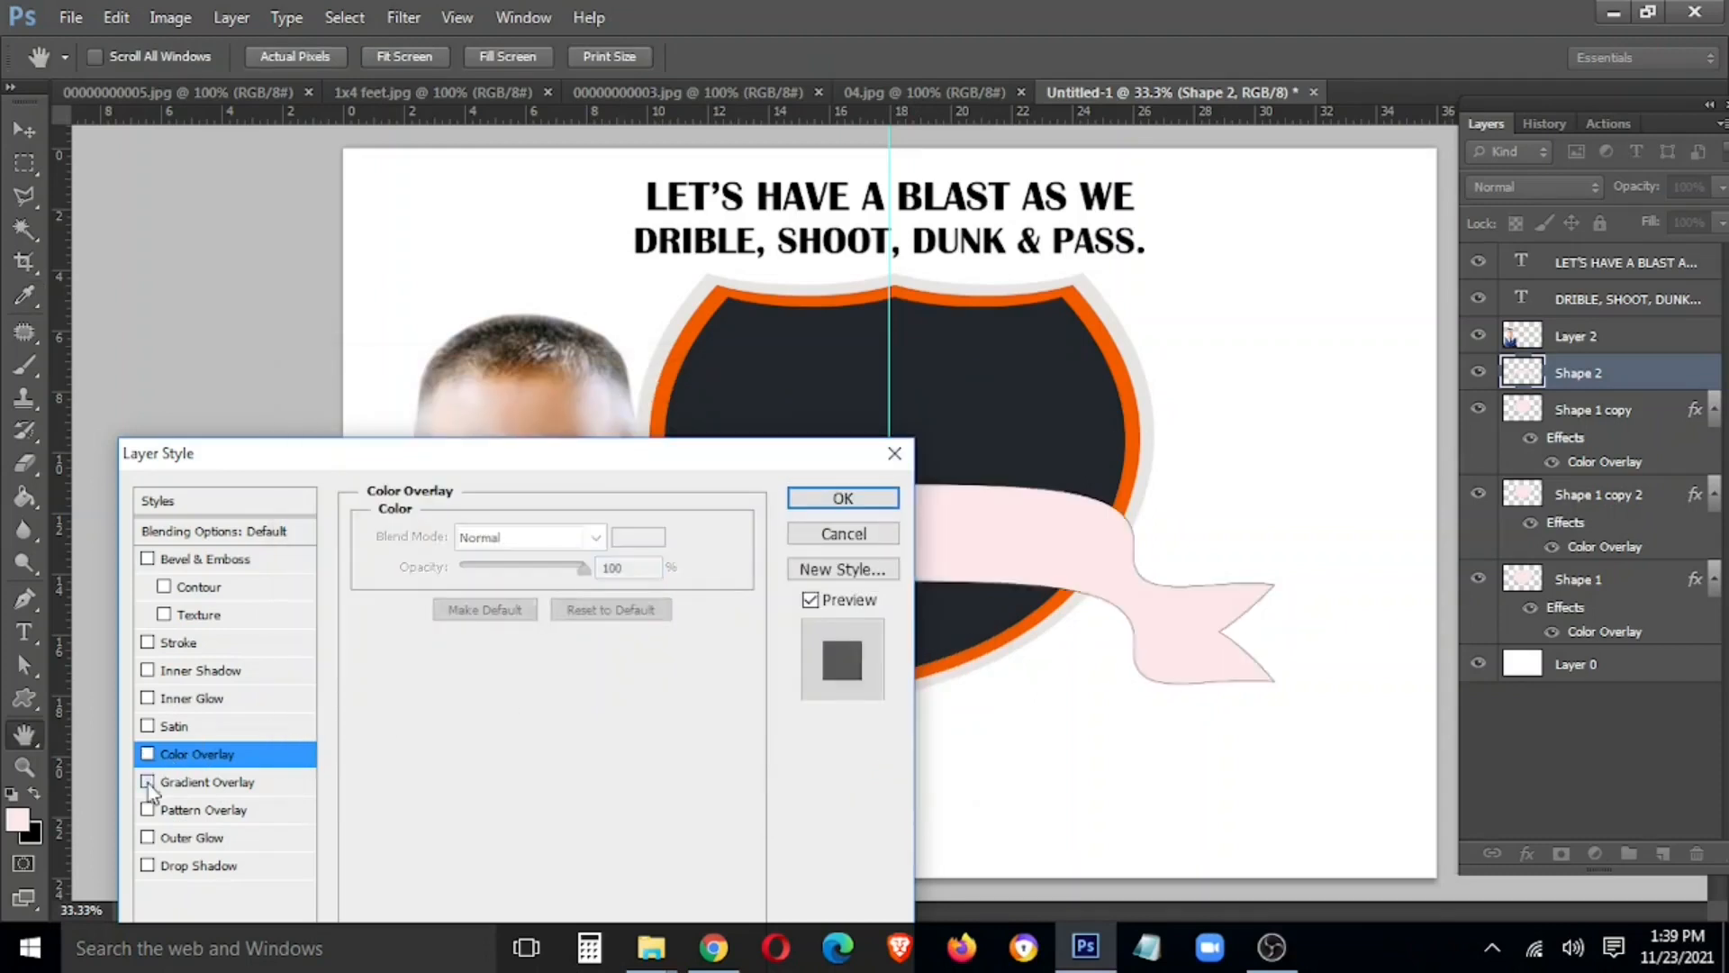
# Enable Gradient Overlay and set both end stops to orange sampled from the shield border
pyautogui.click(198, 782)
pyautogui.click(527, 596)
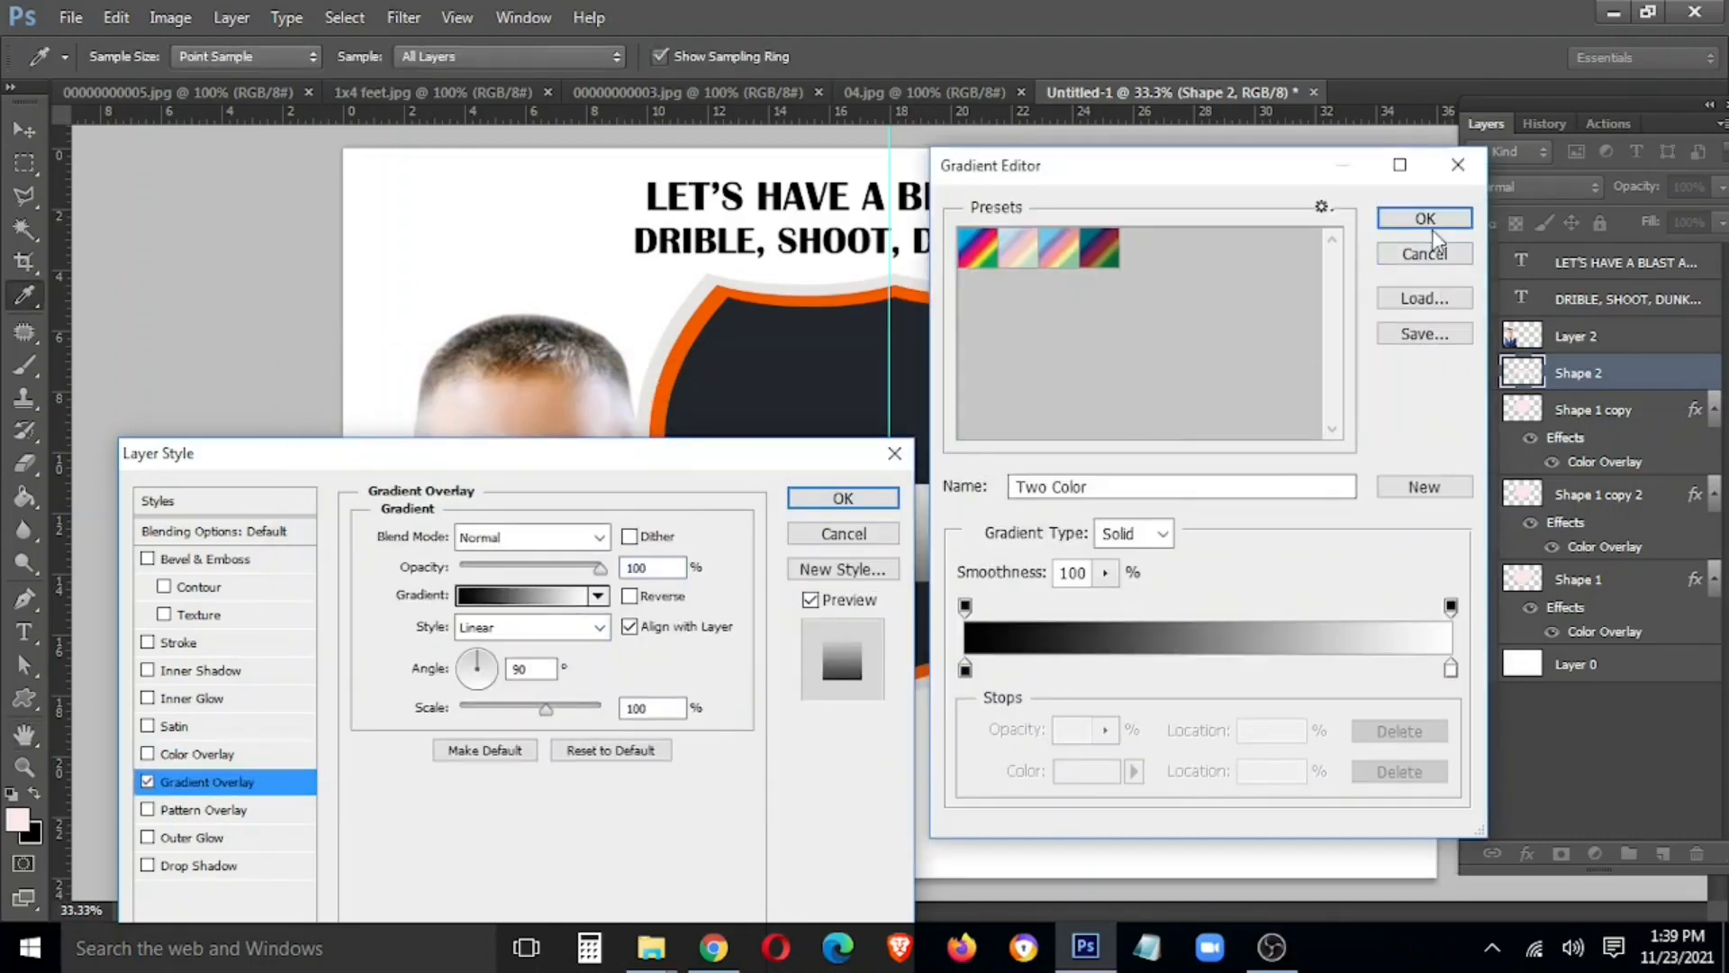
pyautogui.doubleClick(1451, 669)
pyautogui.click(725, 294)
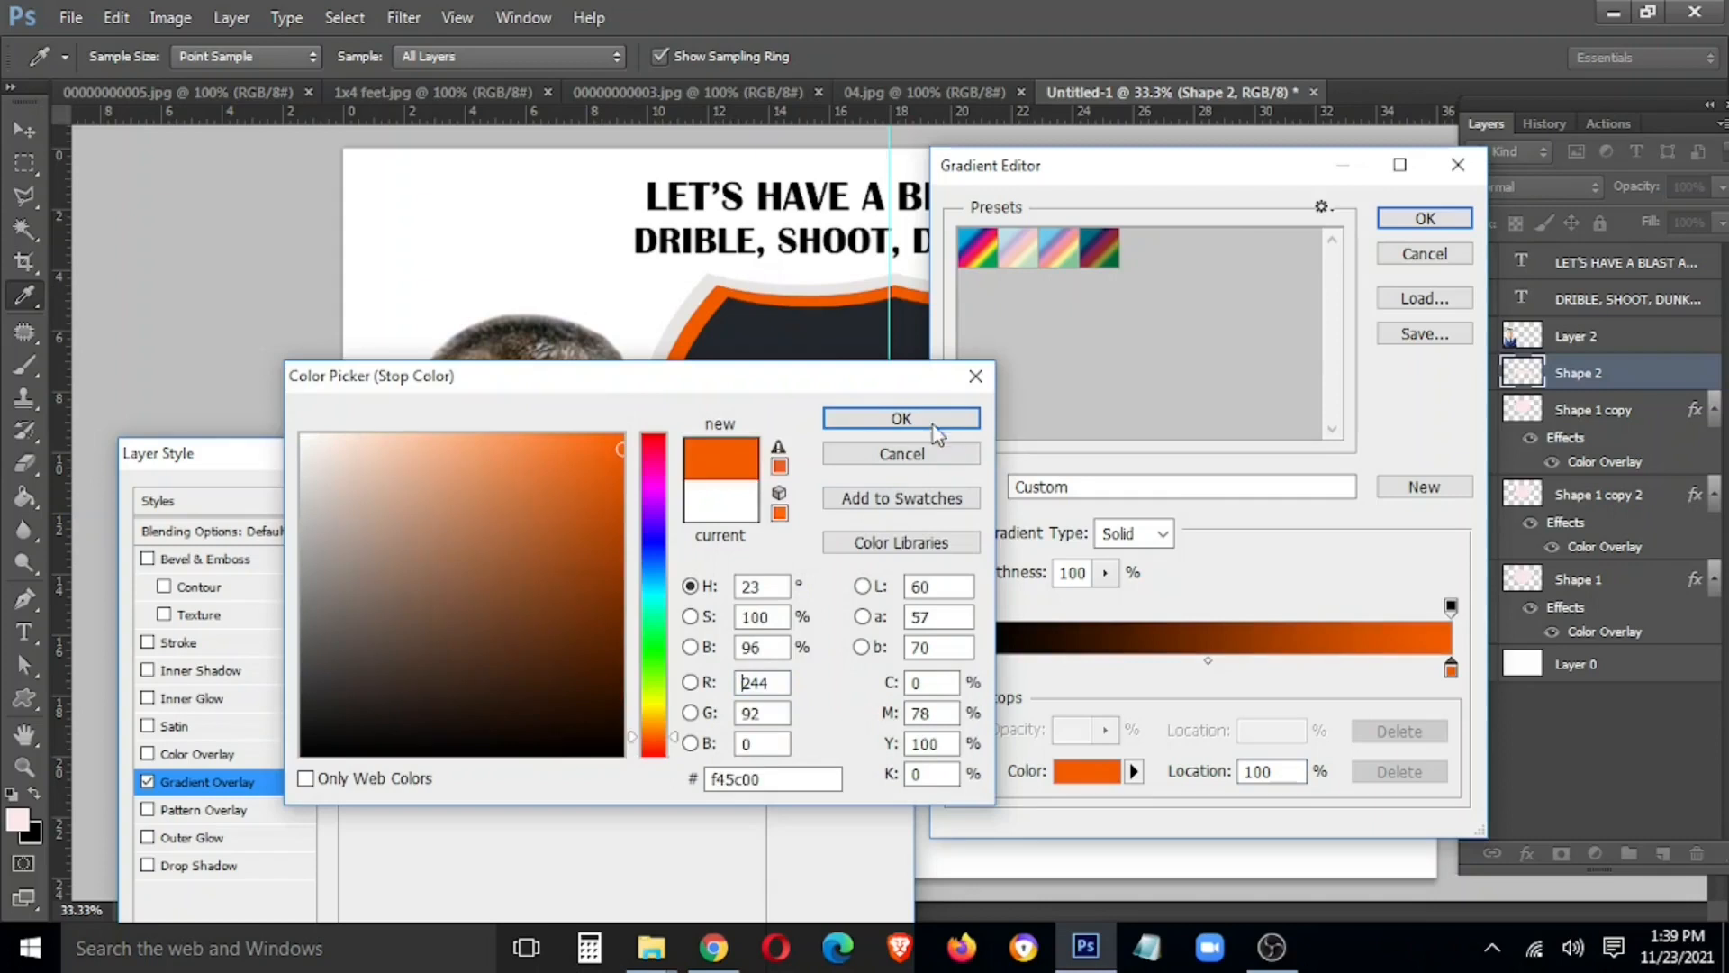
pyautogui.click(933, 425)
pyautogui.doubleClick(966, 669)
pyautogui.click(717, 296)
pyautogui.click(836, 422)
# Add a lighter orange middle stop and apply the gradient overlay to the banner
pyautogui.click(1211, 671)
pyautogui.doubleClick(1211, 671)
pyautogui.click(544, 434)
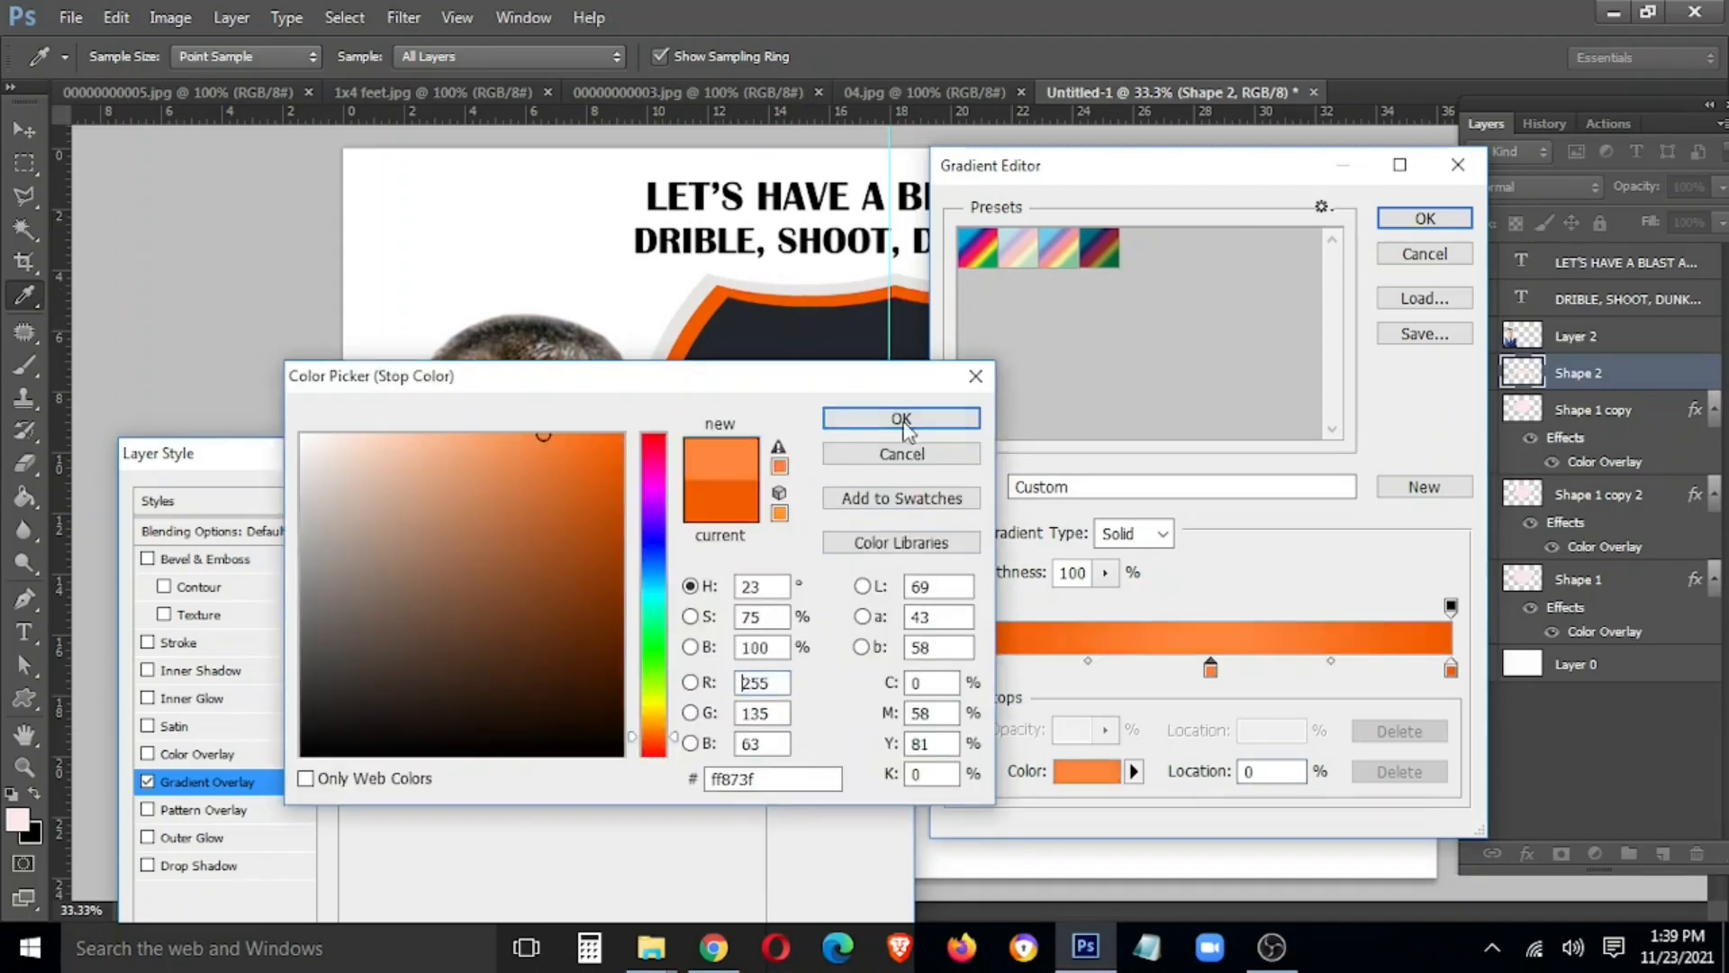
pyautogui.click(902, 418)
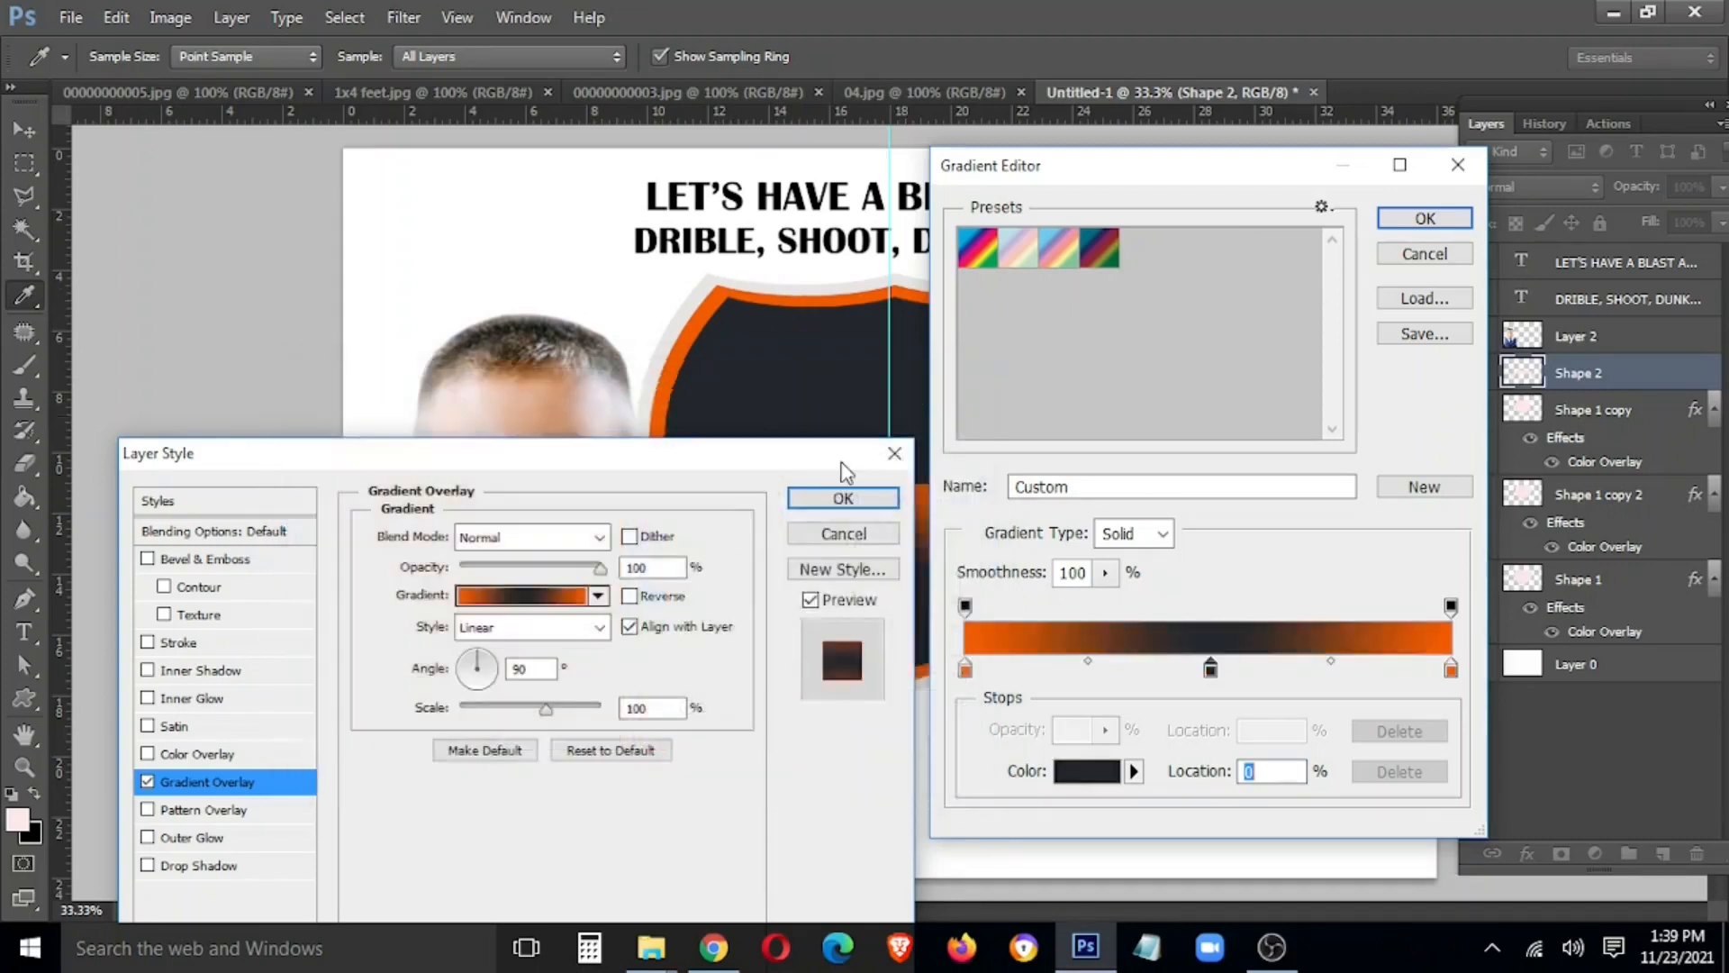
pyautogui.doubleClick(1210, 671)
pyautogui.click(718, 295)
pyautogui.click(542, 435)
pyautogui.click(856, 419)
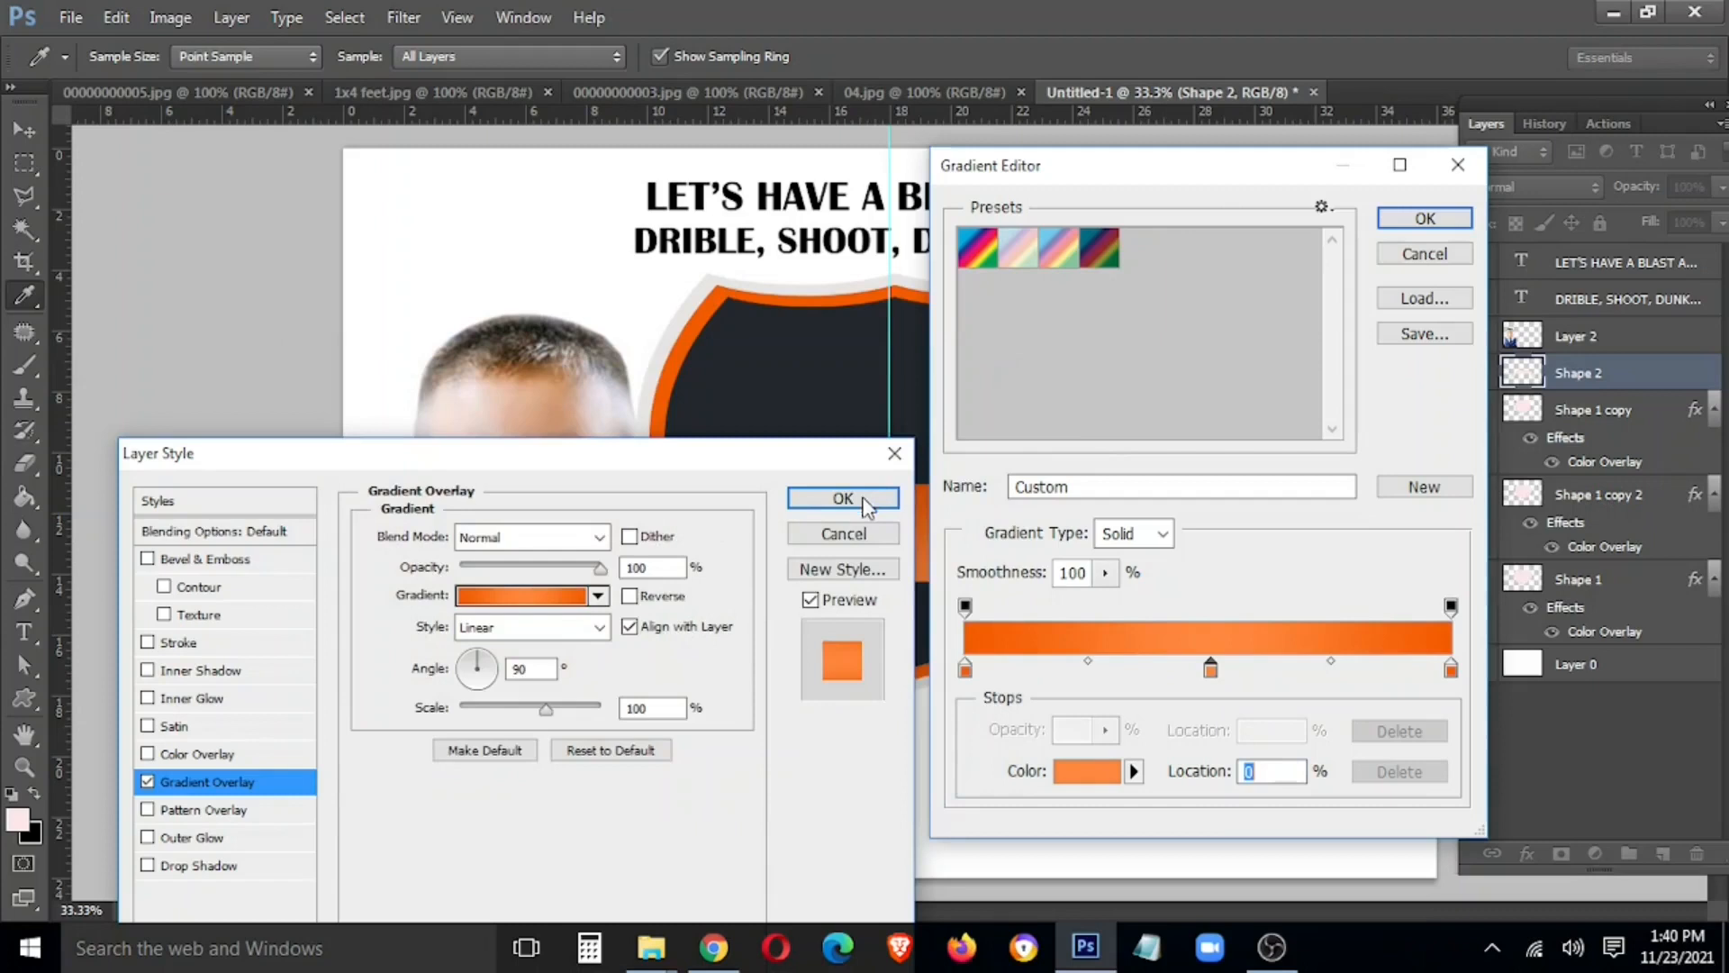
pyautogui.click(1420, 219)
pyautogui.moveTo(658, 453); pyautogui.dragTo(1468, 266)
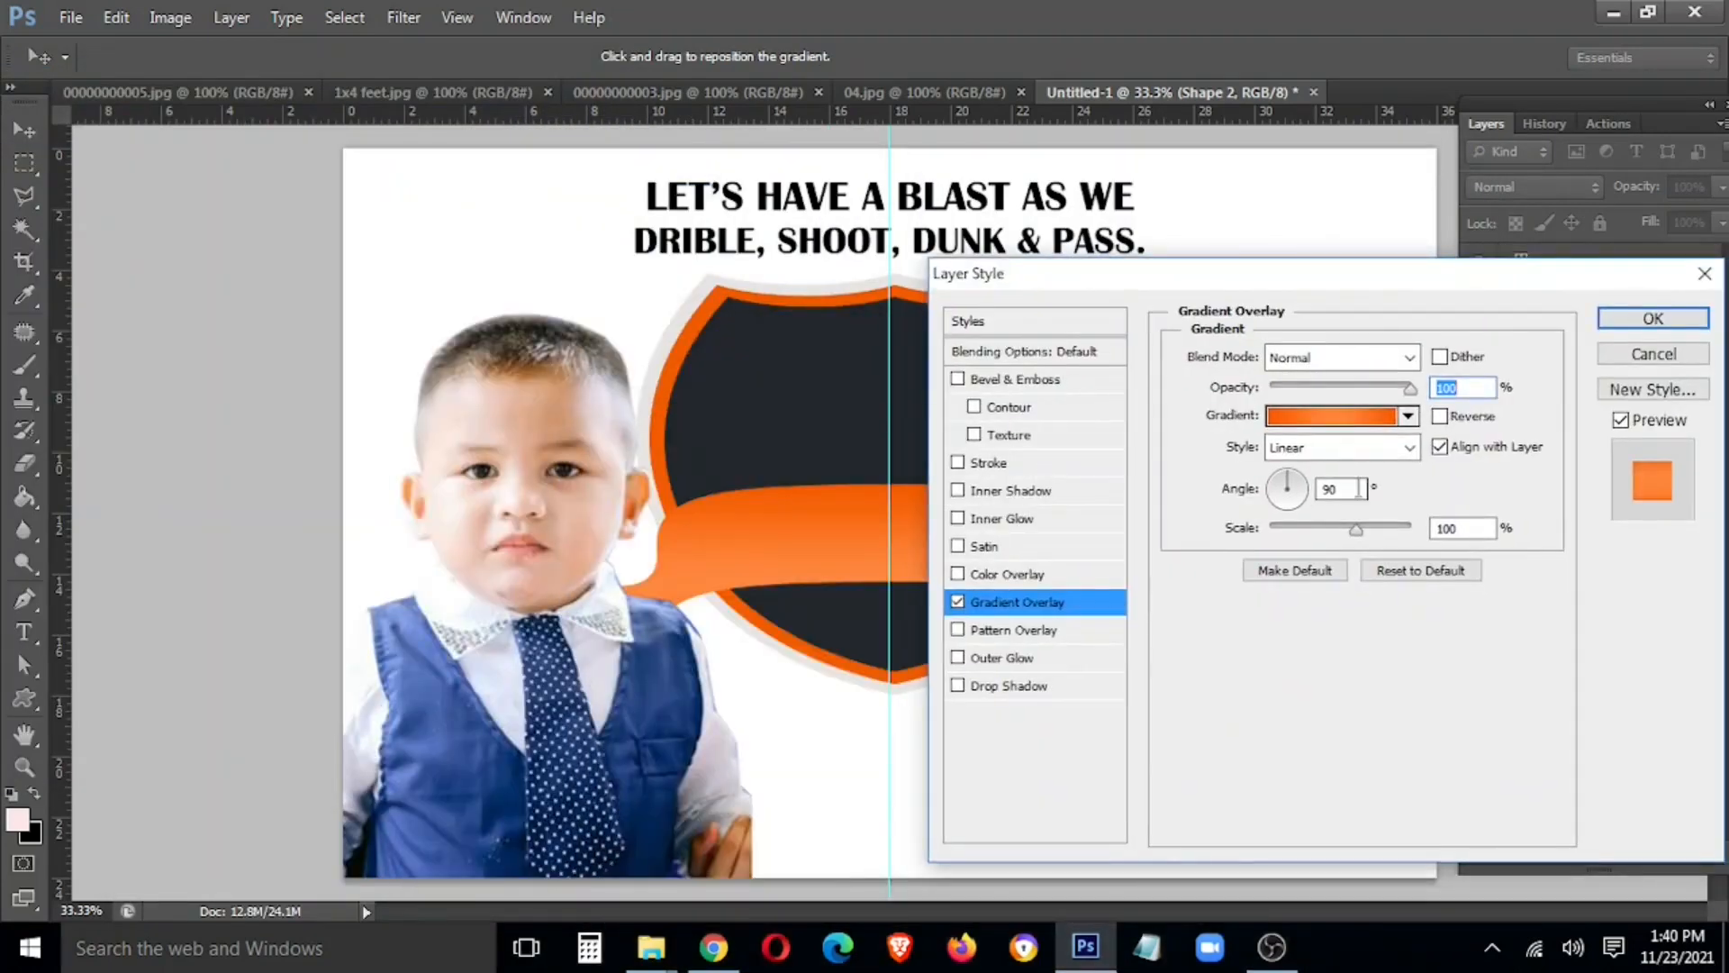
pyautogui.press('Return')
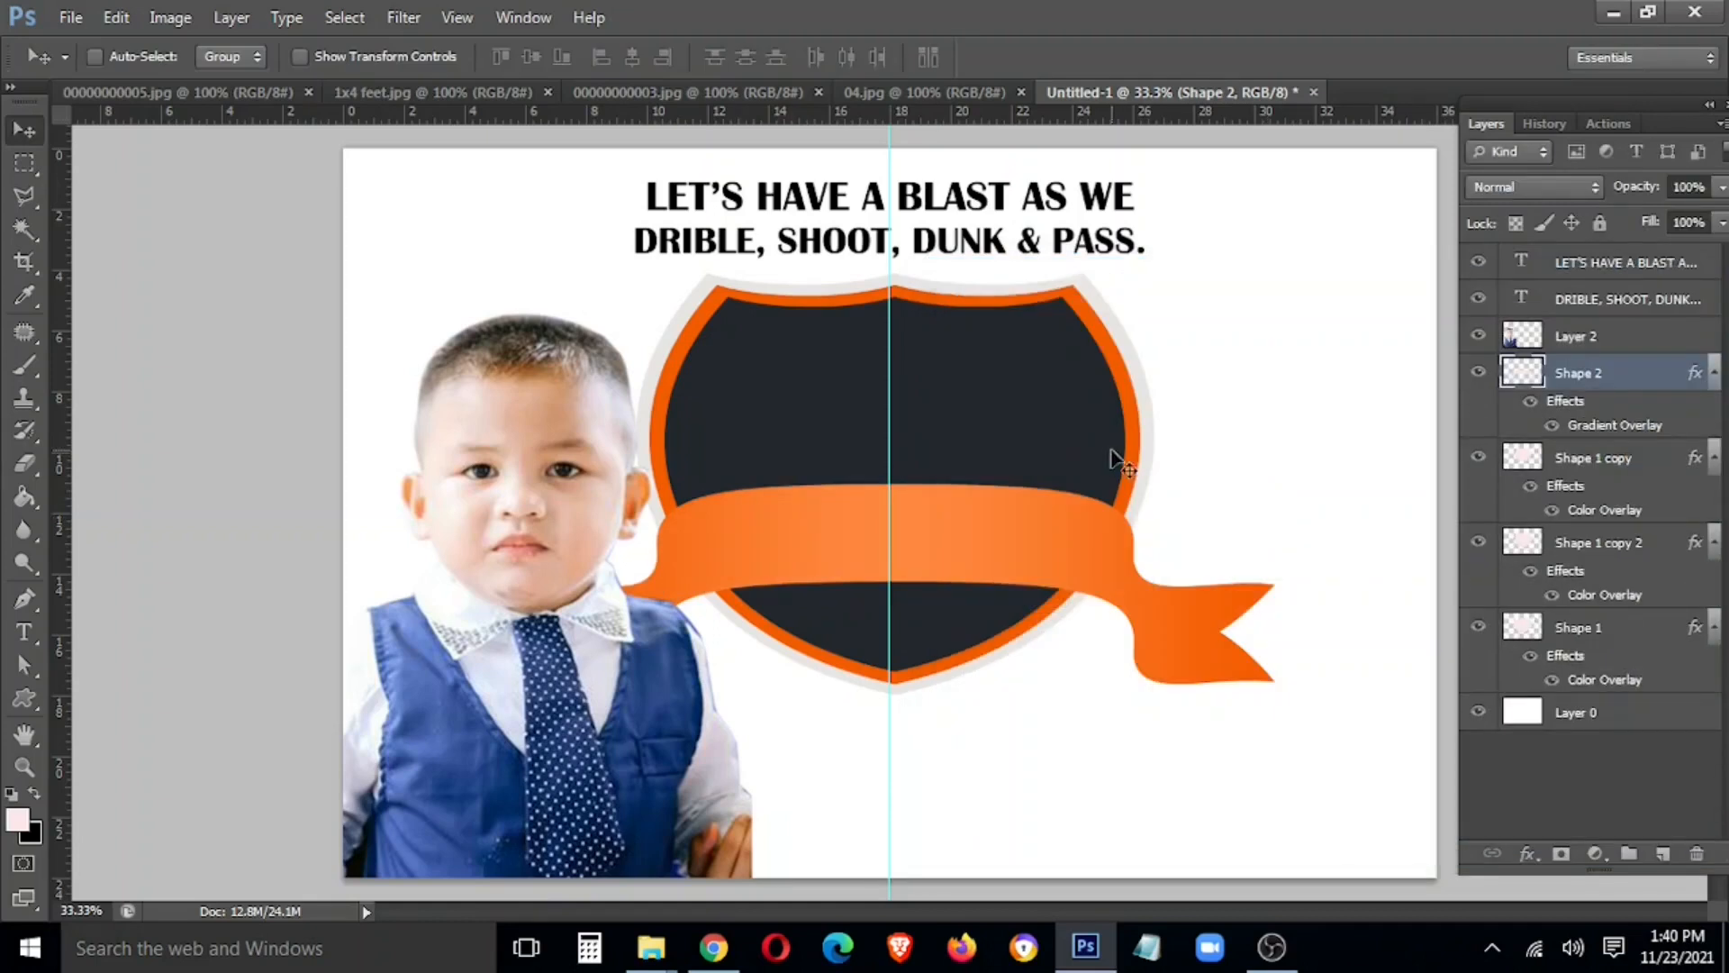
# Type '1ST BIRTHDAY' on the ribbon and enlarge it
pyautogui.press('t')
pyautogui.click(756, 549)
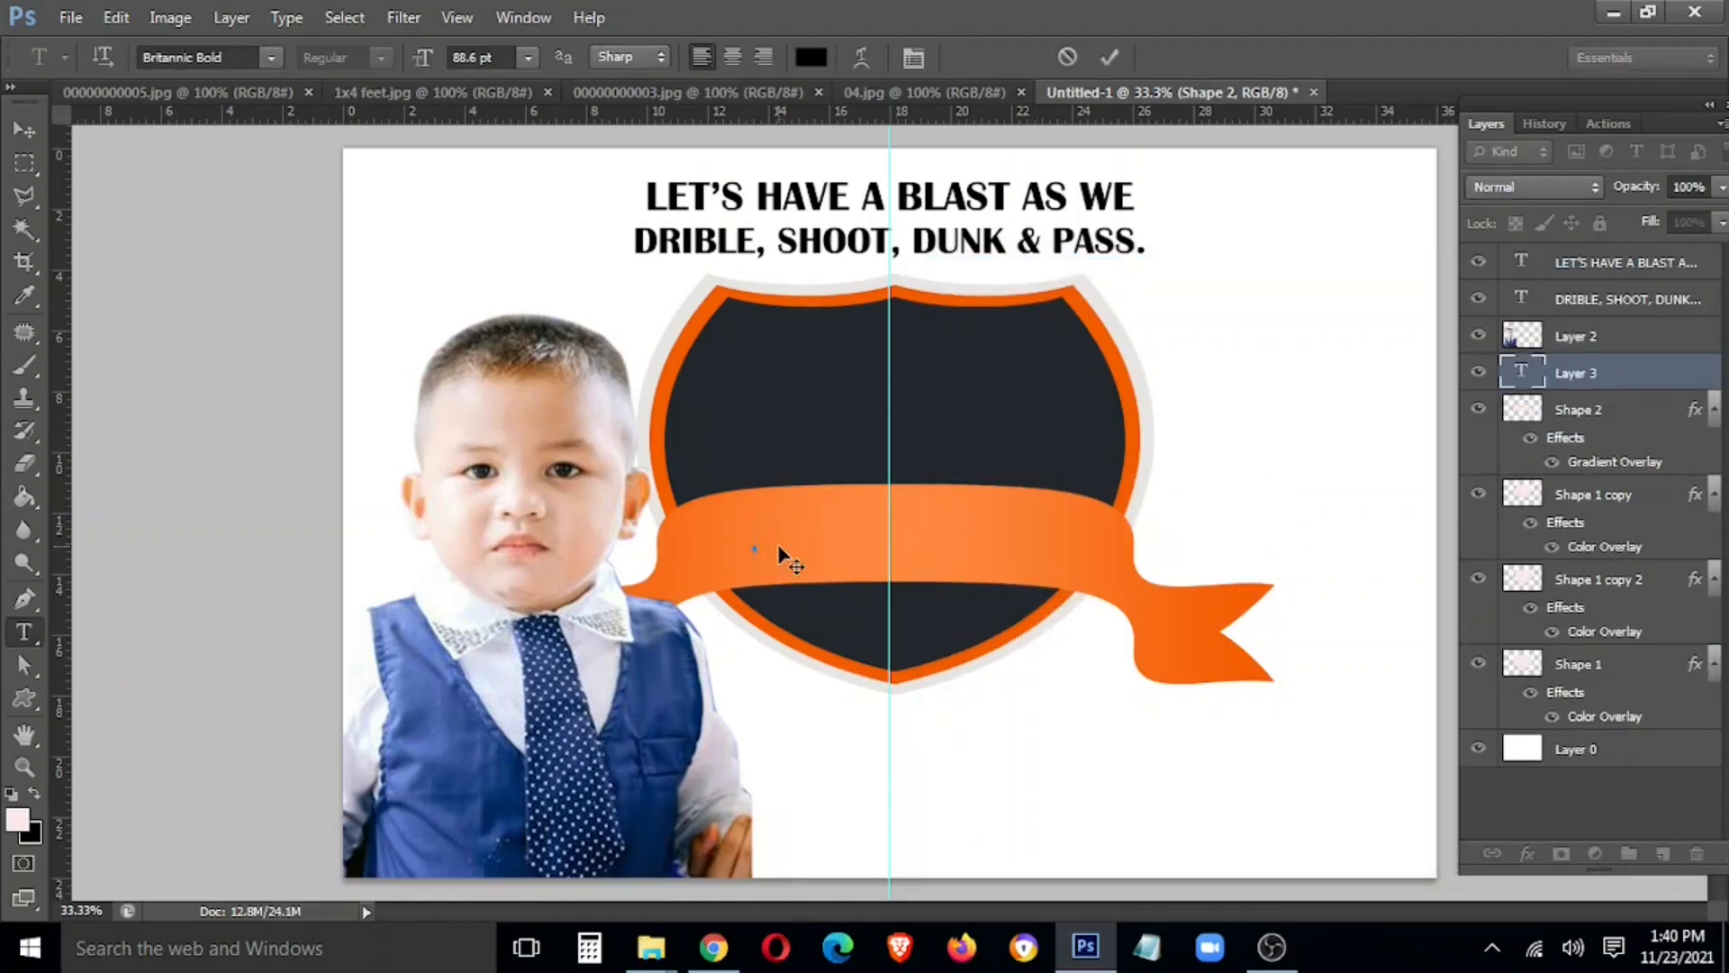
pyautogui.write('1ST BIRTHDA')
pyautogui.hotkey('ctrl', 'Return')
pyautogui.press('v')
pyautogui.hotkey('ctrl', 't')
pyautogui.moveTo(997, 562); pyautogui.dragTo(1067, 640)
pyautogui.press('Return')
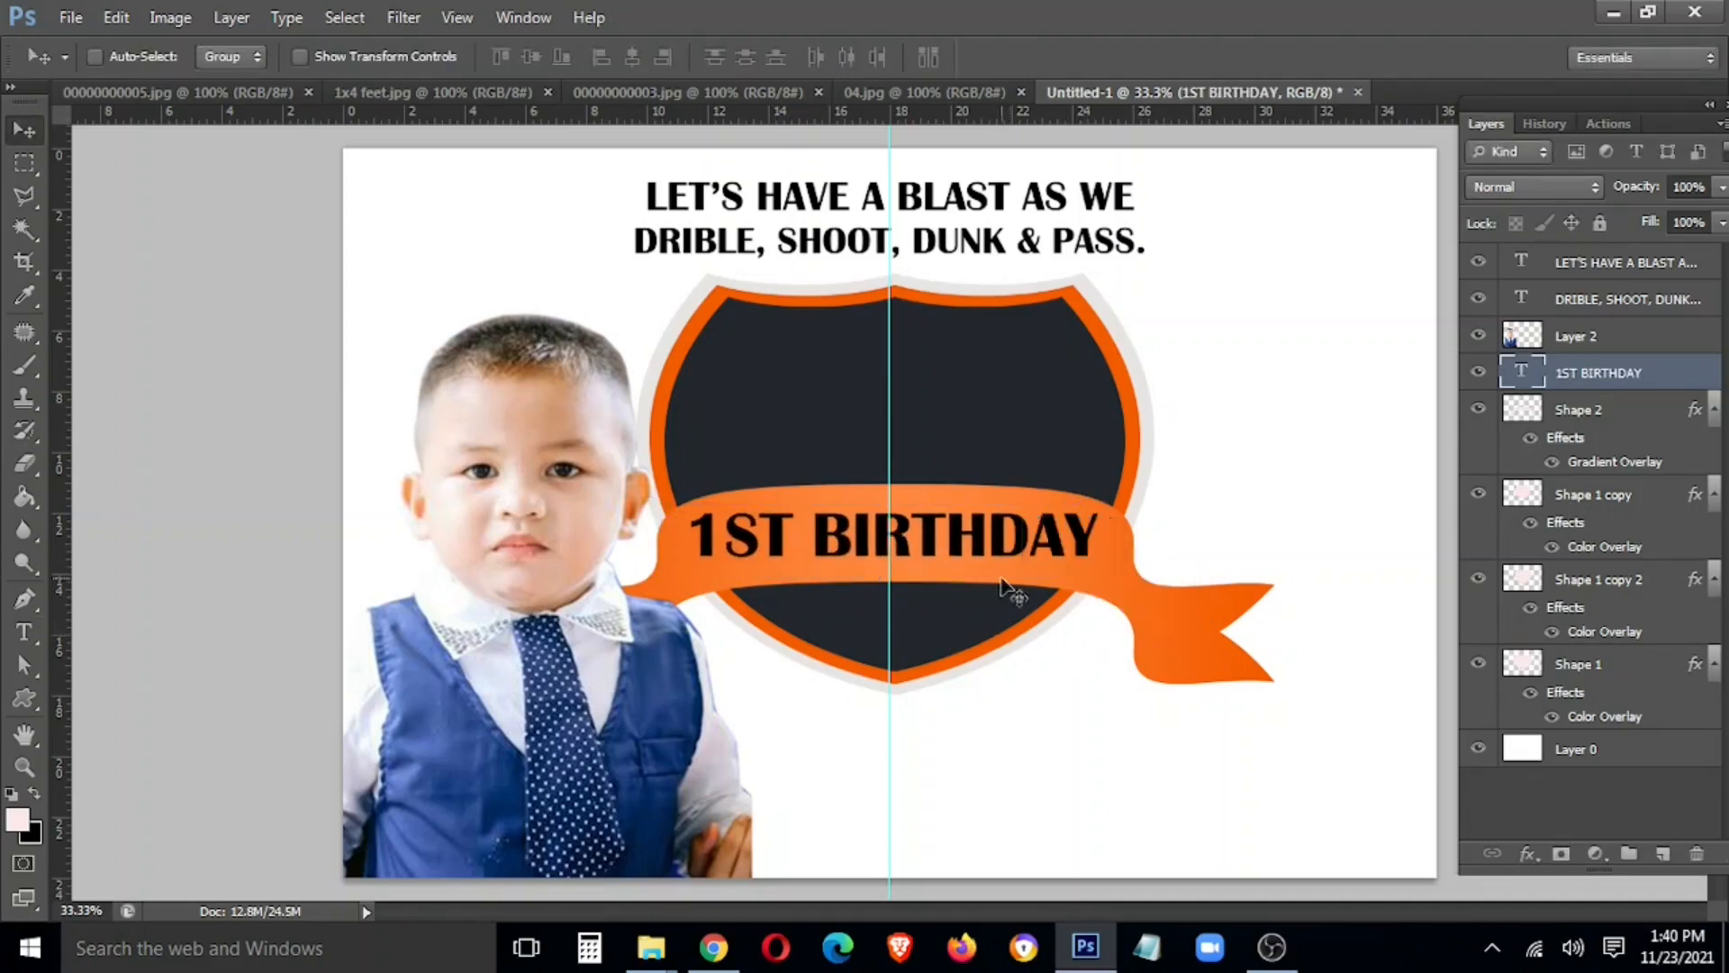
# Replace '1ST' with '###' and shrink the text to fit the ribbon
pyautogui.press('t')
pyautogui.moveTo(794, 536); pyautogui.dragTo(554, 530)
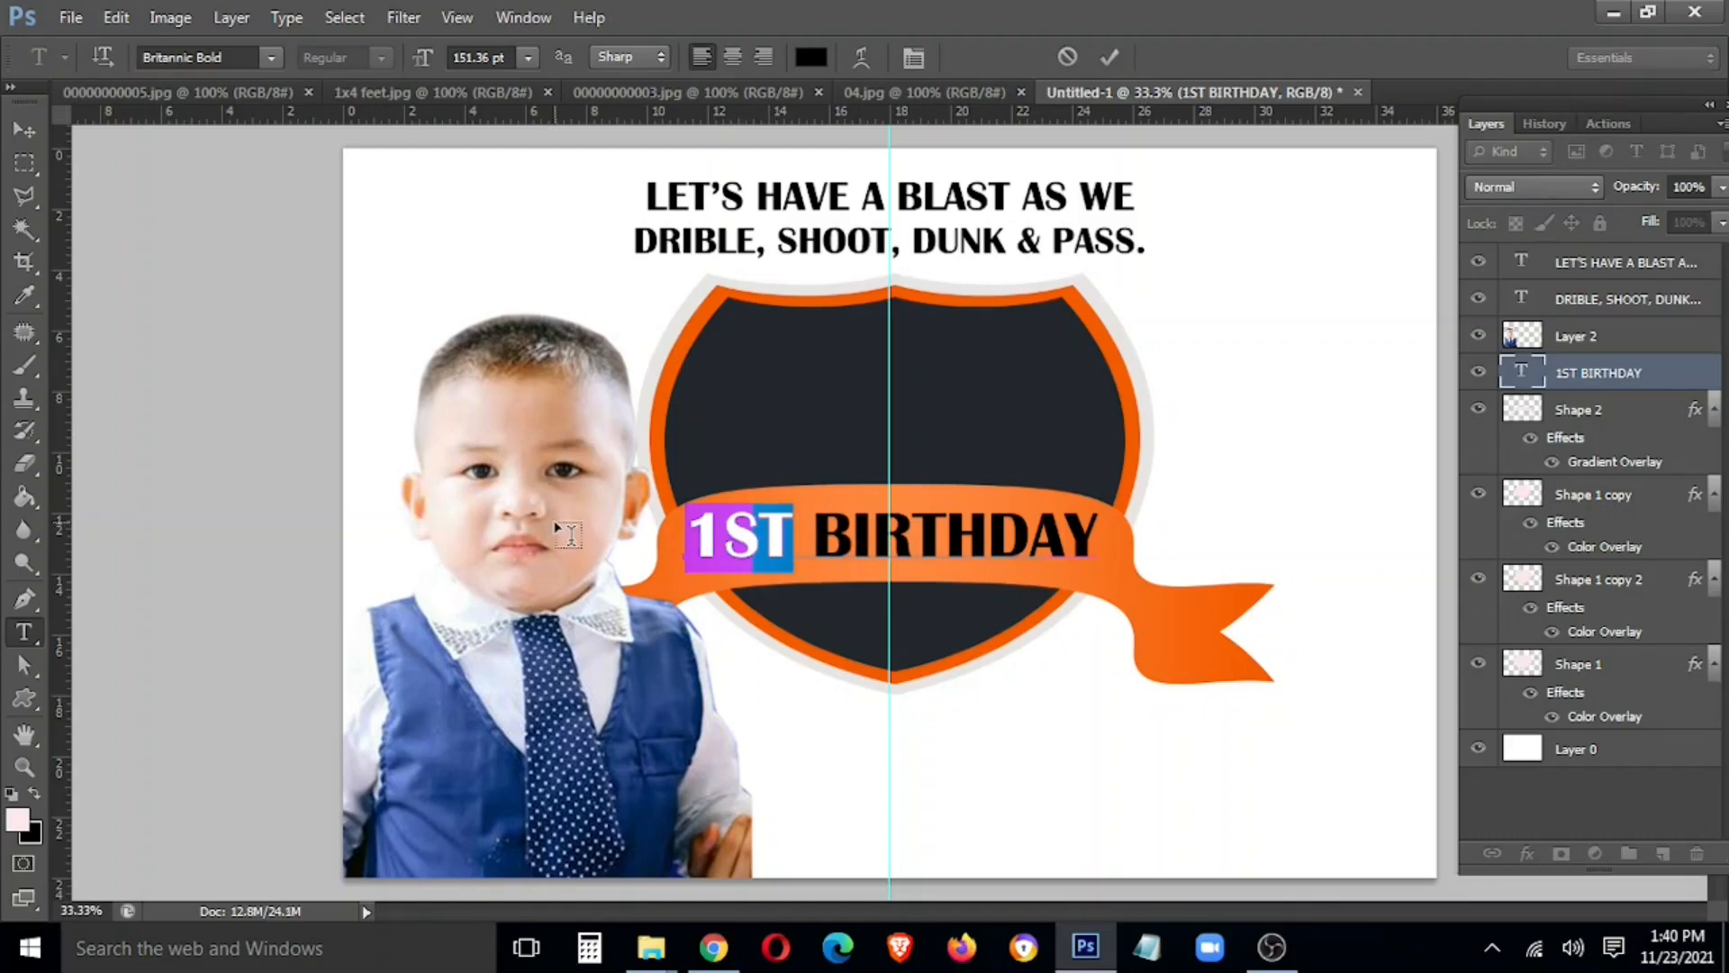
pyautogui.write('###')
pyautogui.hotkey('ctrl', 'Return')
pyautogui.press('v')
pyautogui.hotkey('ctrl', 't')
pyautogui.moveTo(1146, 503); pyautogui.dragTo(1108, 509)
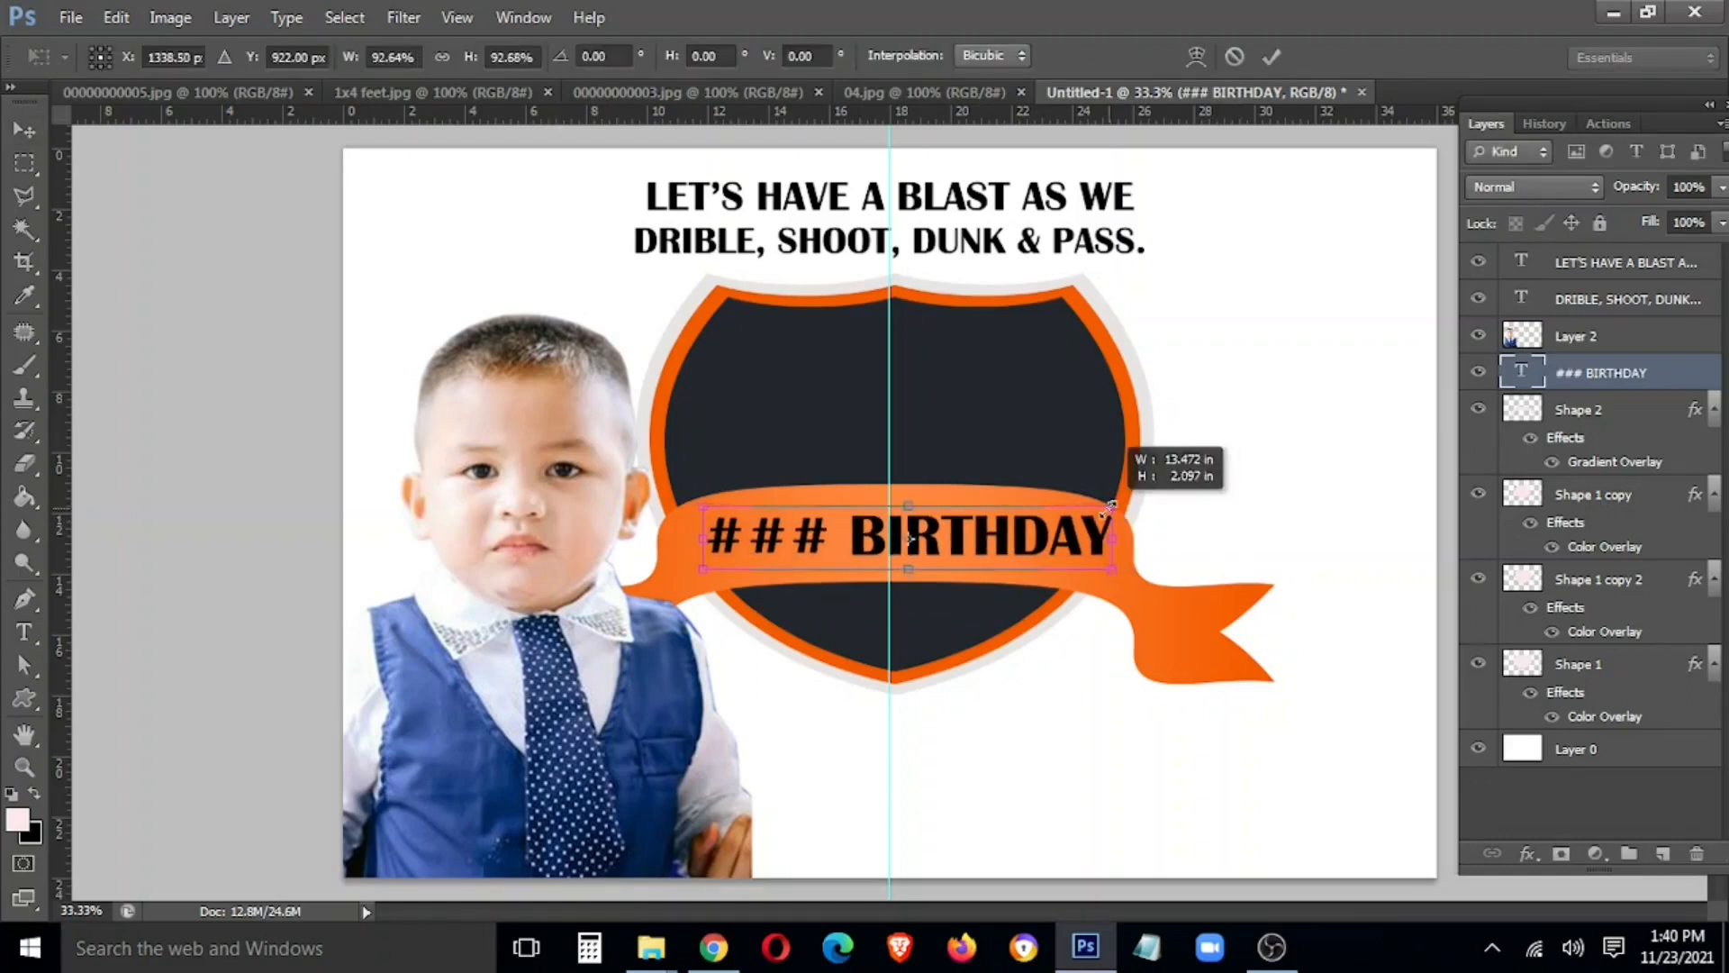
pyautogui.press('Return')
# Give the ### BIRTHDAY text a white Color Overlay
pyautogui.rightClick(1607, 372)
pyautogui.click(1297, 142)
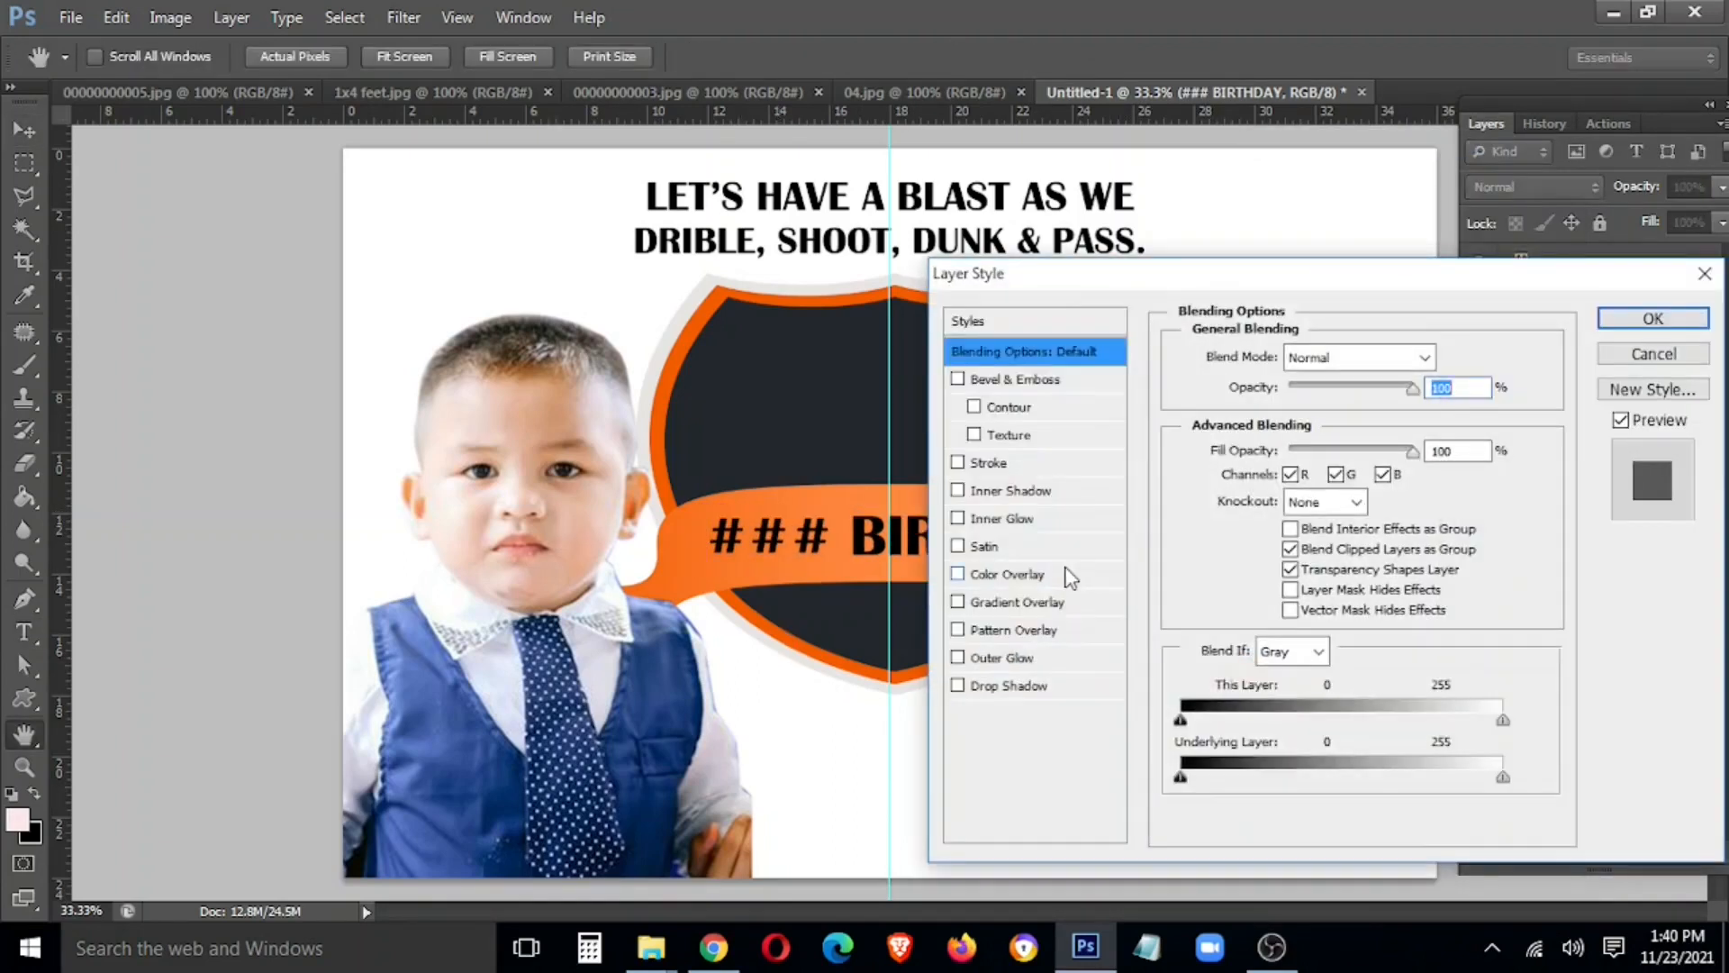
pyautogui.click(1059, 573)
pyautogui.click(1448, 357)
pyautogui.moveTo(443, 705); pyautogui.dragTo(299, 433)
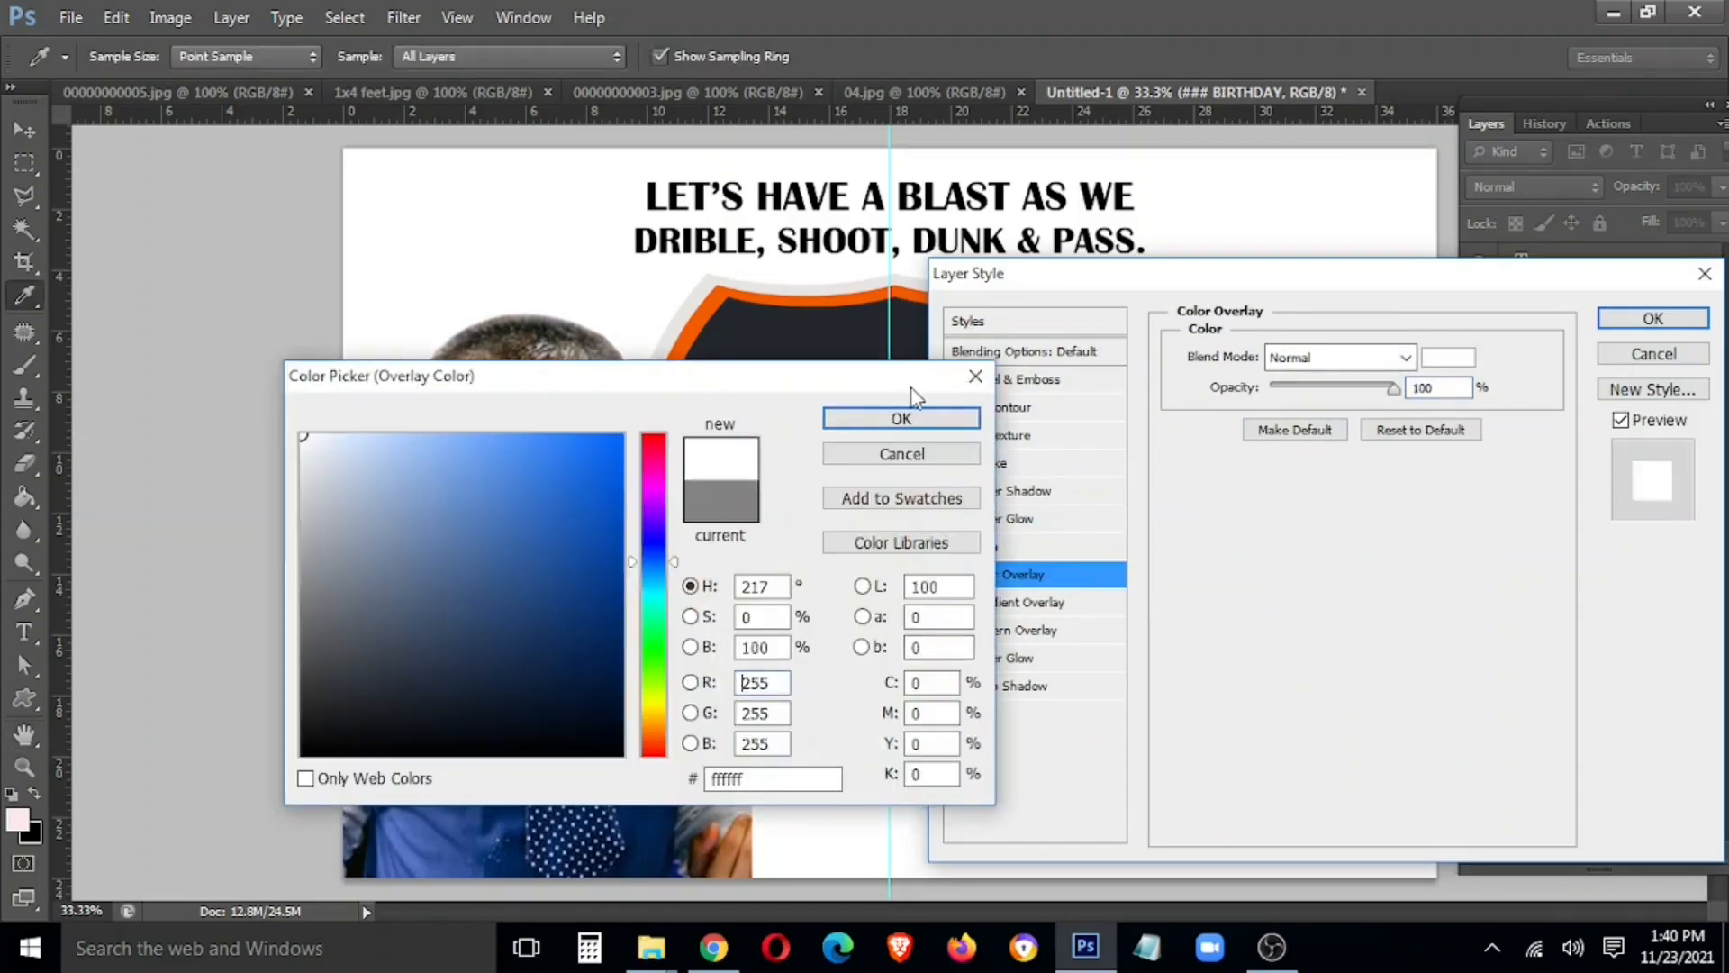
pyautogui.click(902, 418)
pyautogui.moveTo(1393, 285); pyautogui.dragTo(774, 677)
pyautogui.click(1035, 712)
# Centre the text on the ribbon and select the Shape 2 layer
pyautogui.moveTo(999, 553); pyautogui.dragTo(1042, 552)
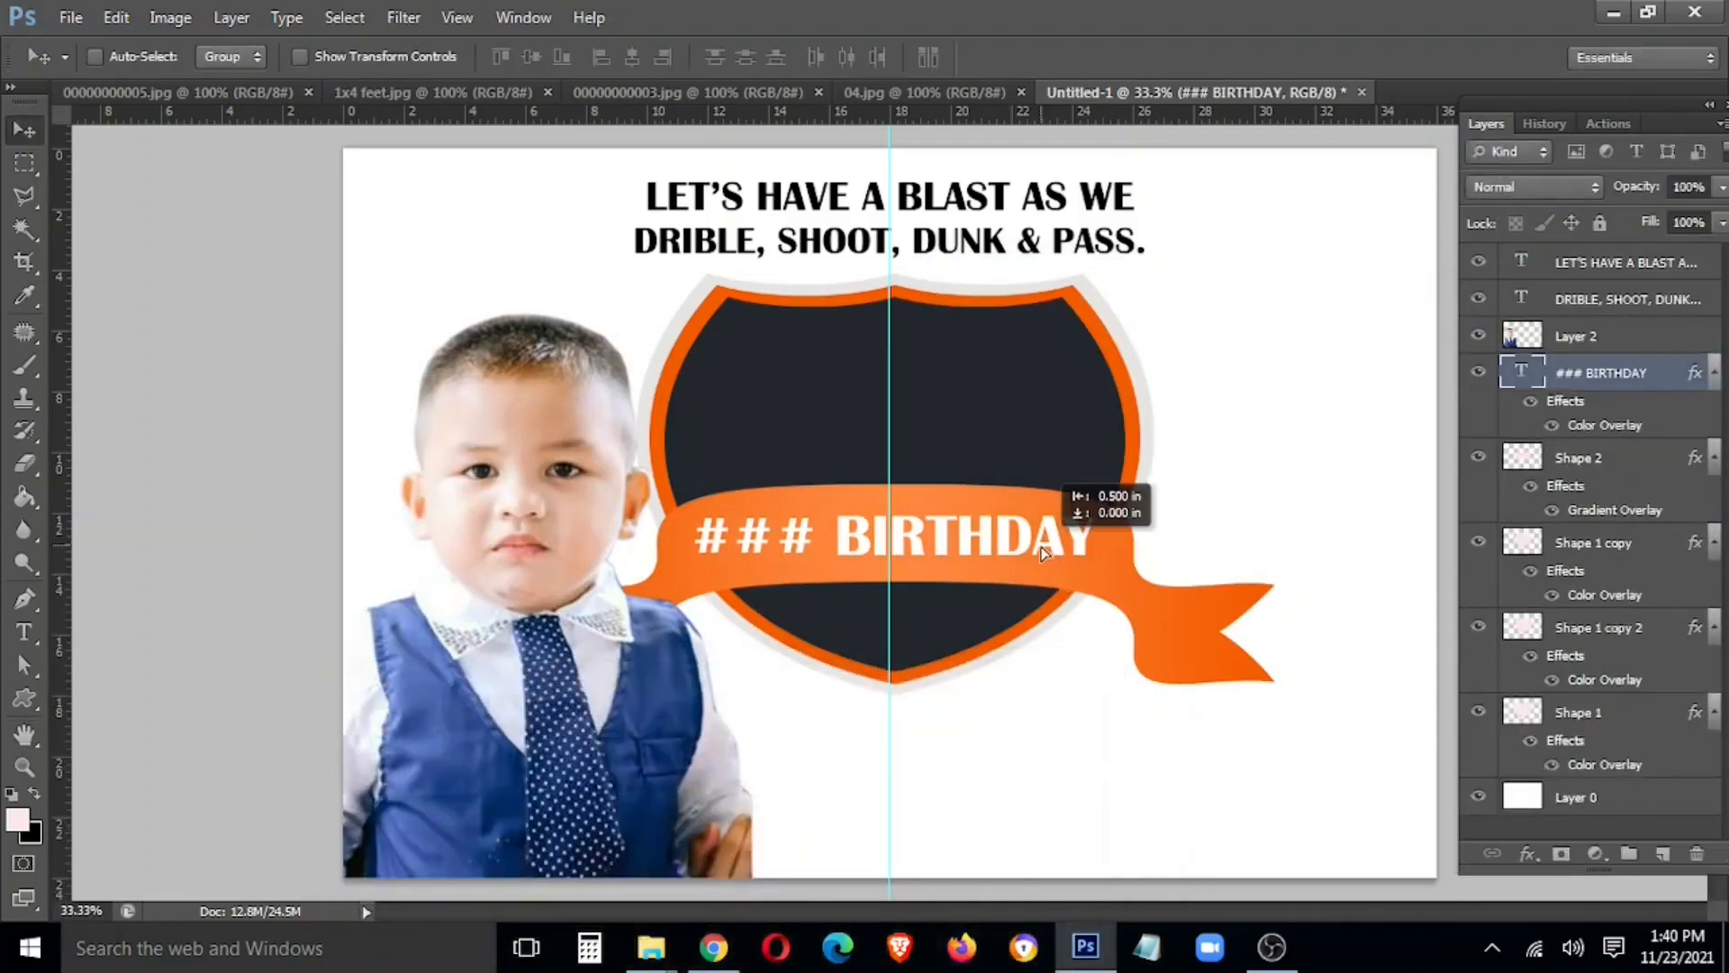
pyautogui.rightClick(1111, 577)
pyautogui.click(1145, 605)
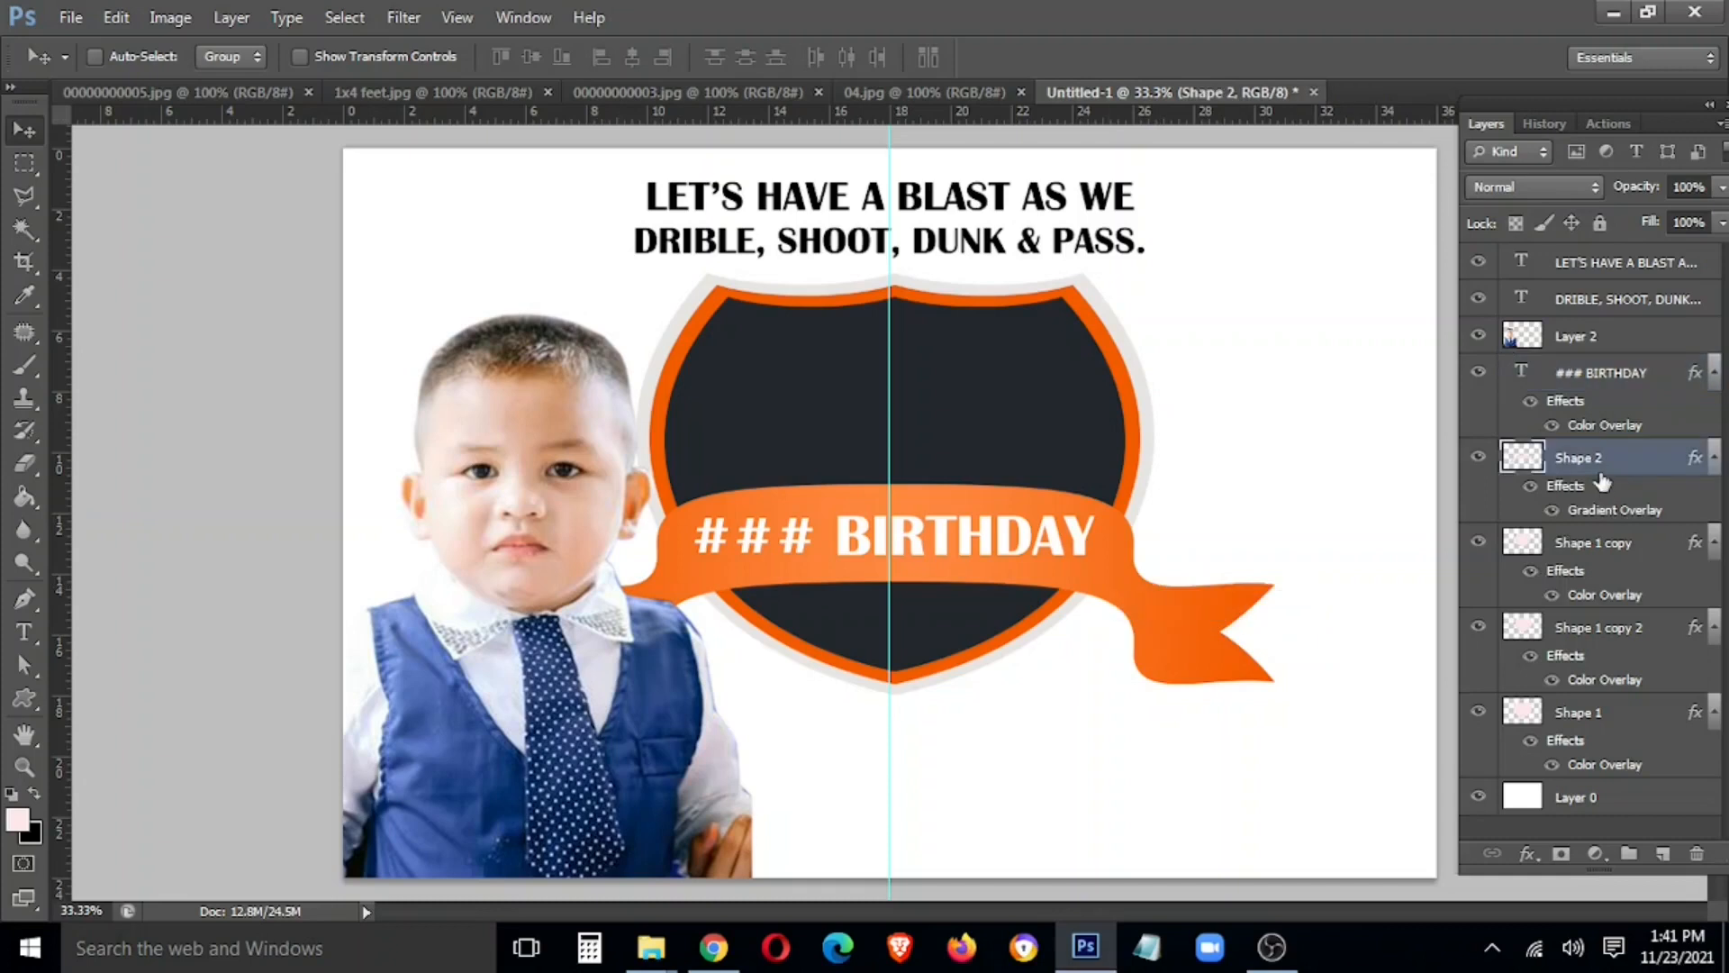
# In Shape 2's Gradient Overlay editor, slide the colour stops to new positions, one to the right end
pyautogui.doubleClick(1614, 510)
pyautogui.moveTo(572, 668); pyautogui.dragTo(355, 446)
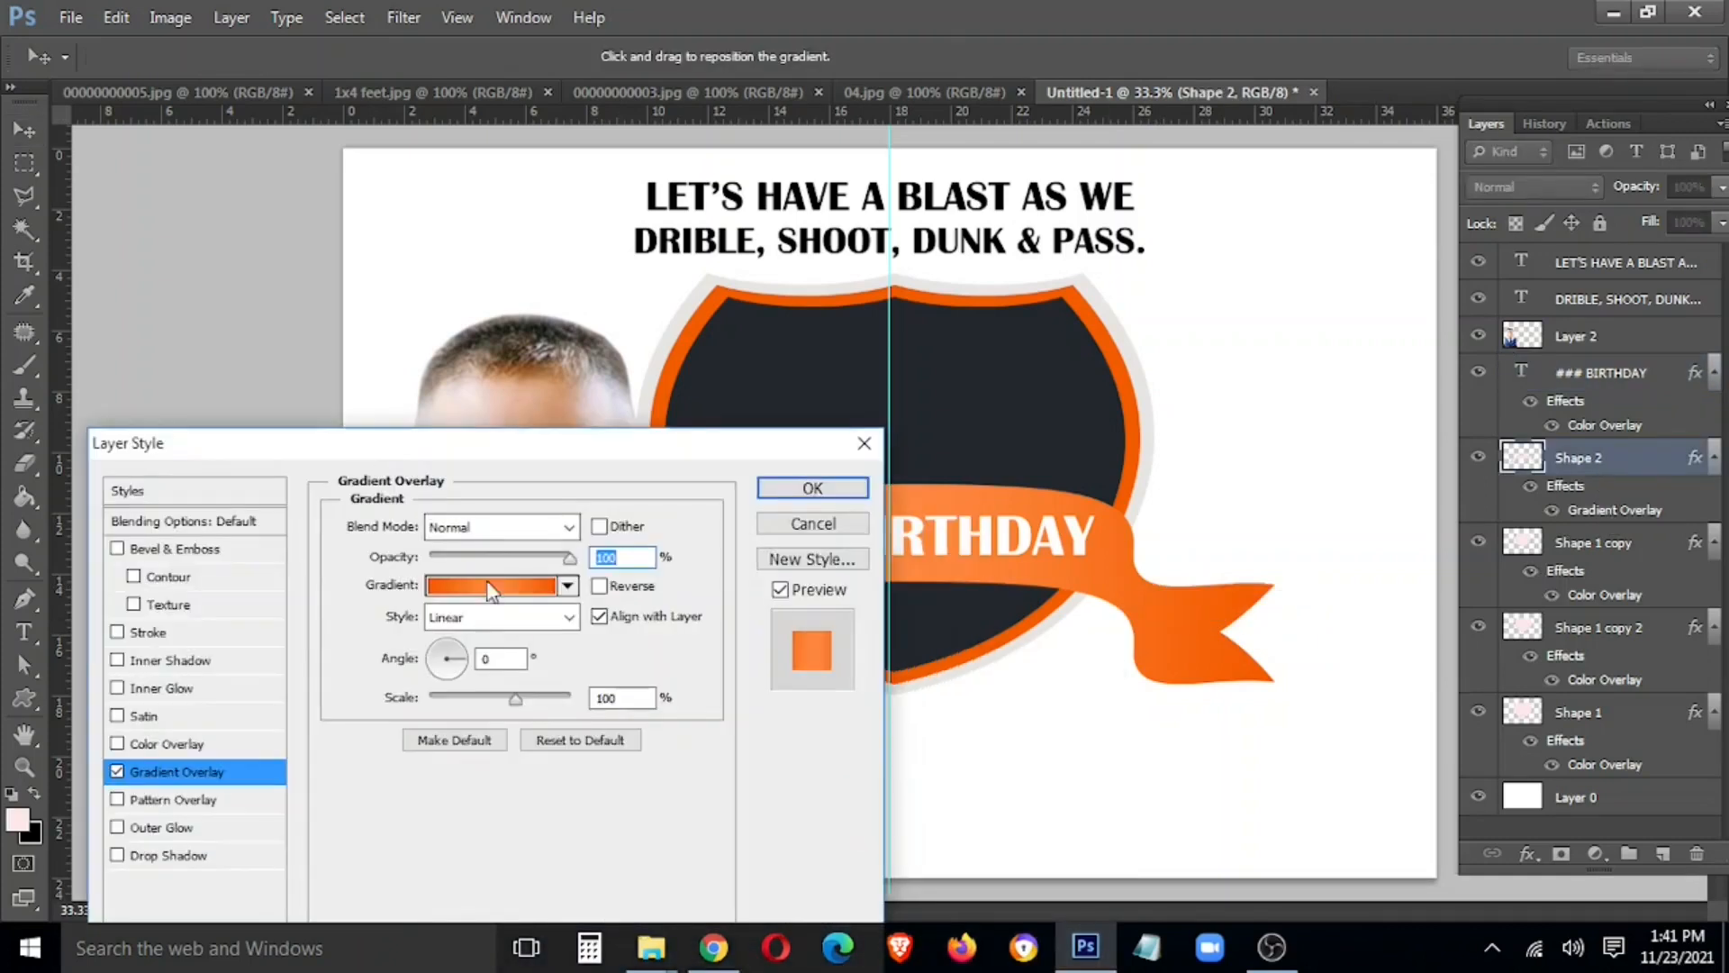
pyautogui.click(491, 585)
pyautogui.moveTo(1174, 178); pyautogui.dragTo(386, 169)
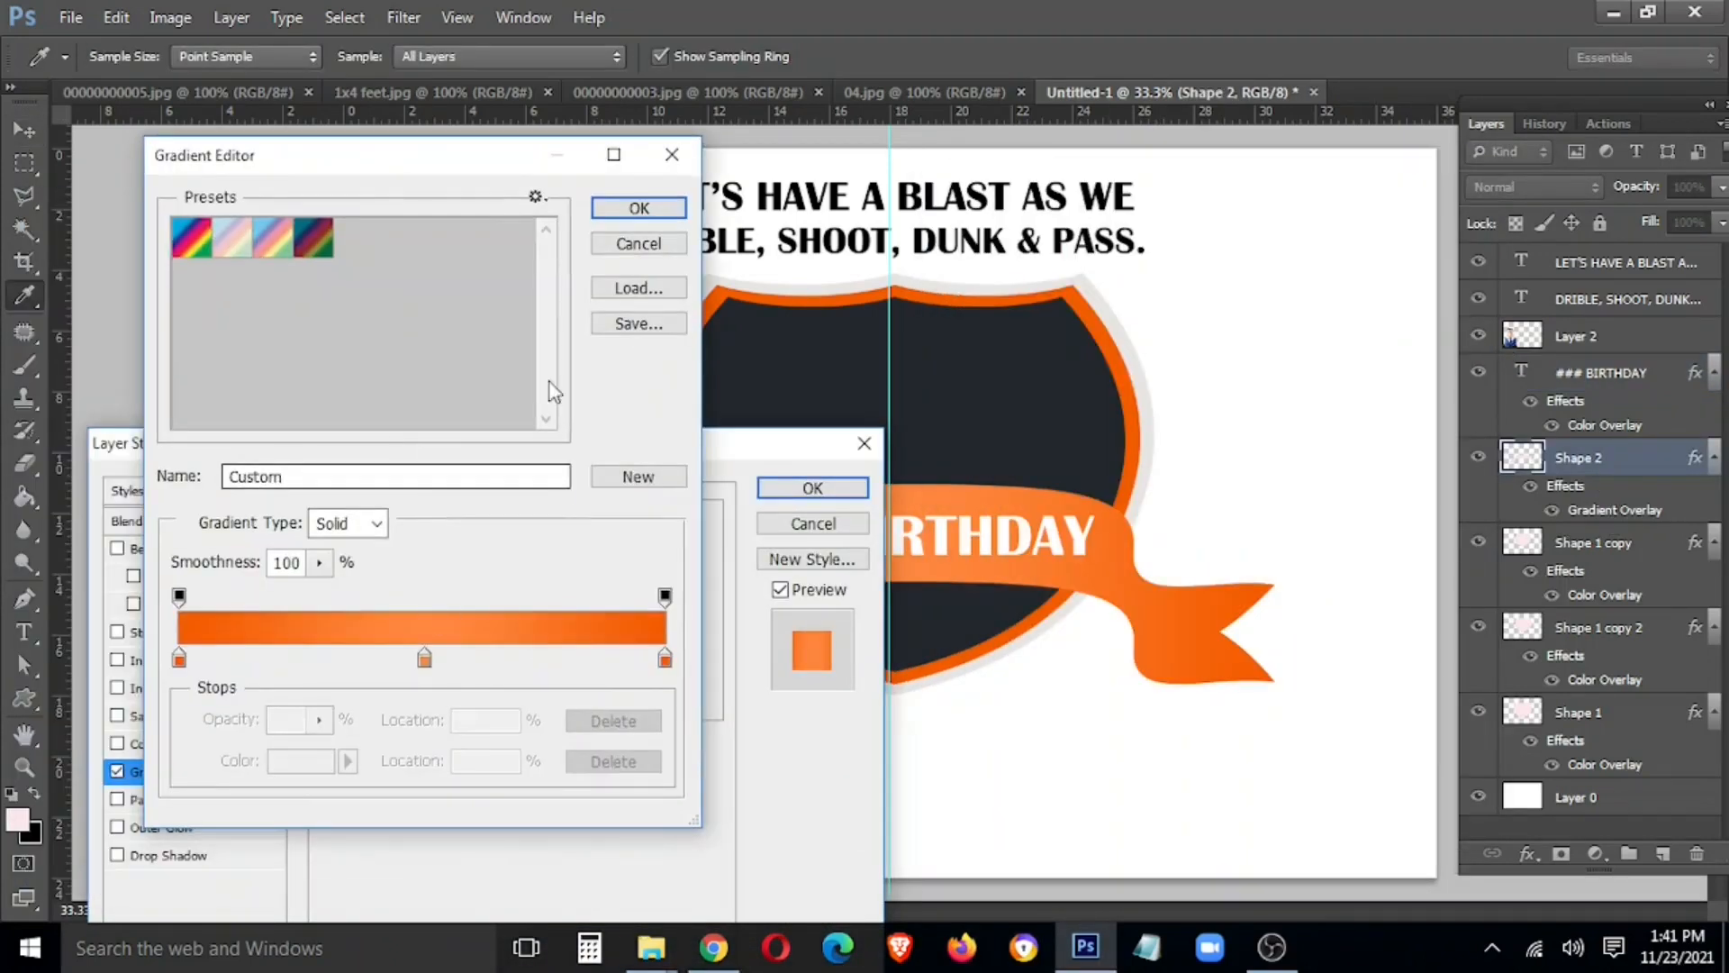
pyautogui.click(640, 209)
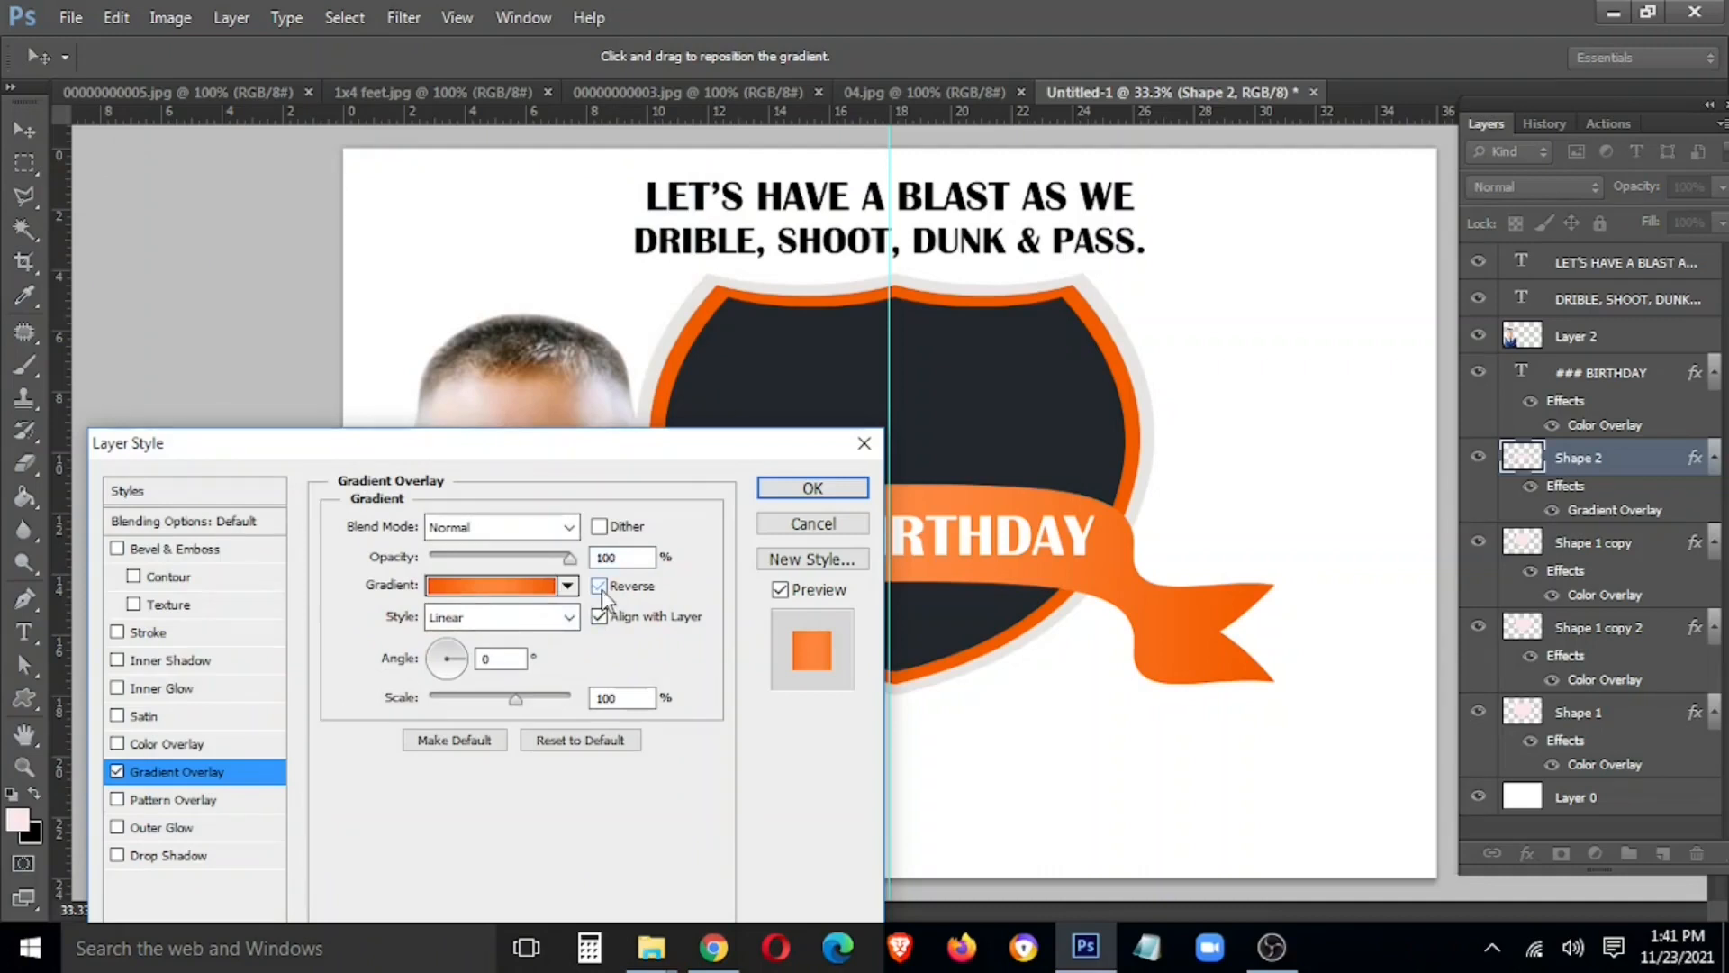
pyautogui.click(511, 587)
pyautogui.moveTo(425, 660)
pyautogui.mouseDown()
pyautogui.moveTo(581, 660)
pyautogui.moveTo(390, 660)
pyautogui.mouseUp()
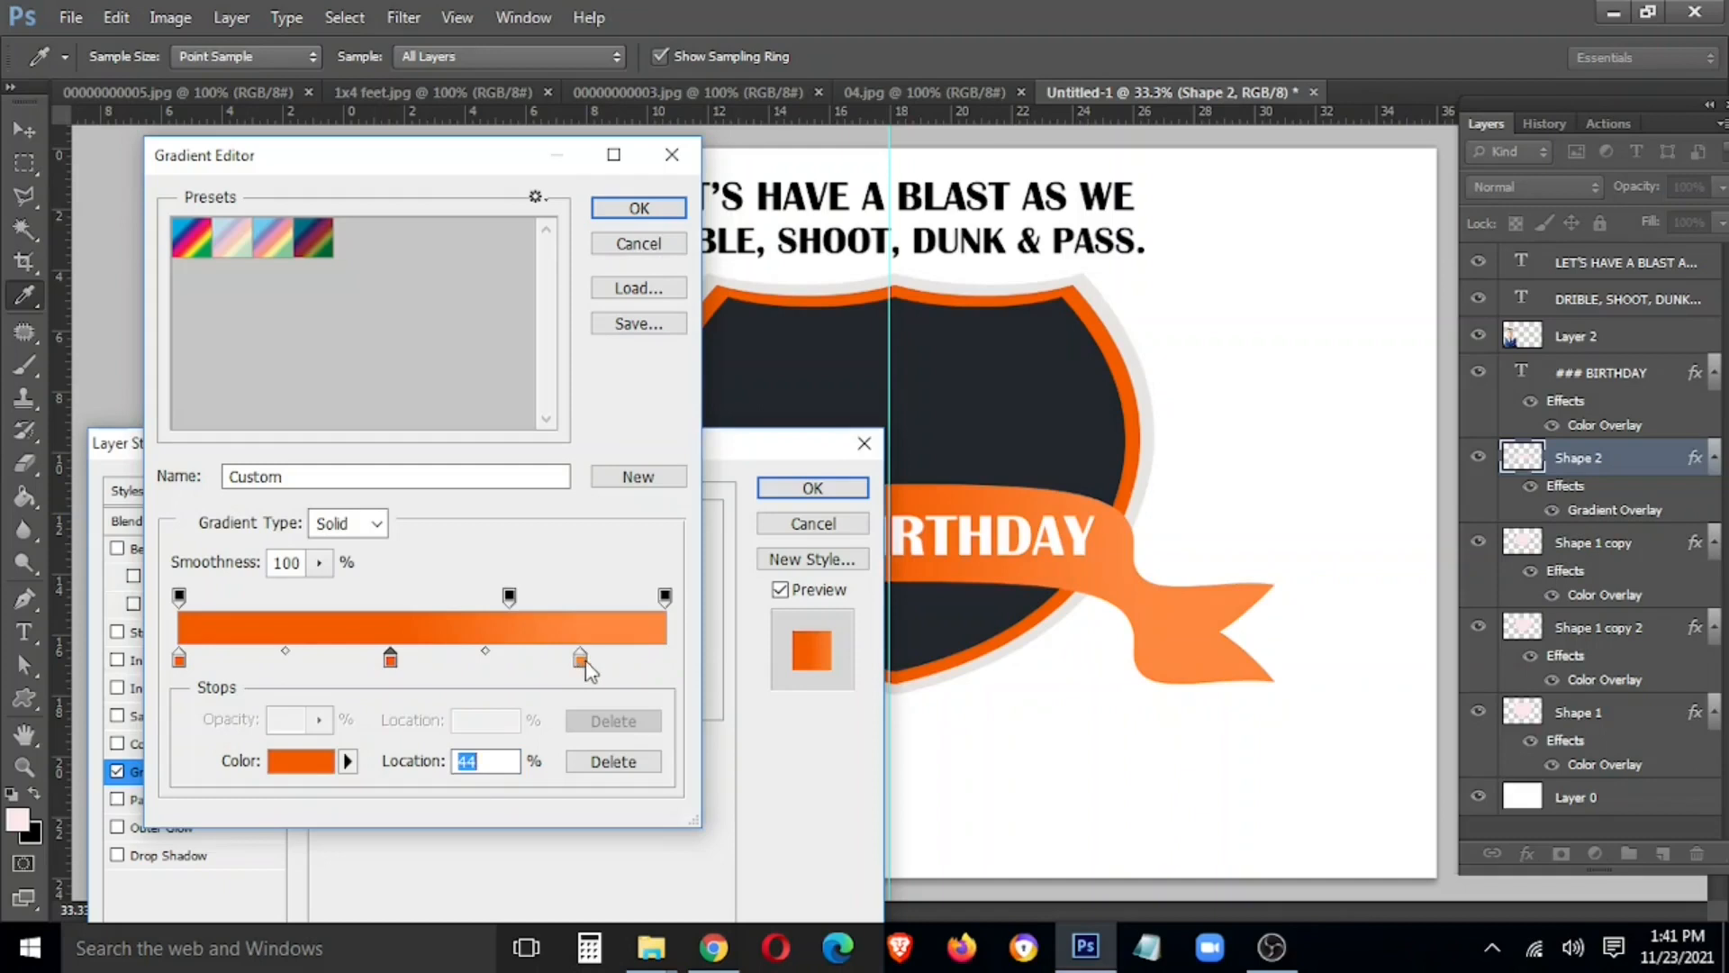
pyautogui.moveTo(582, 660); pyautogui.dragTo(664, 660)
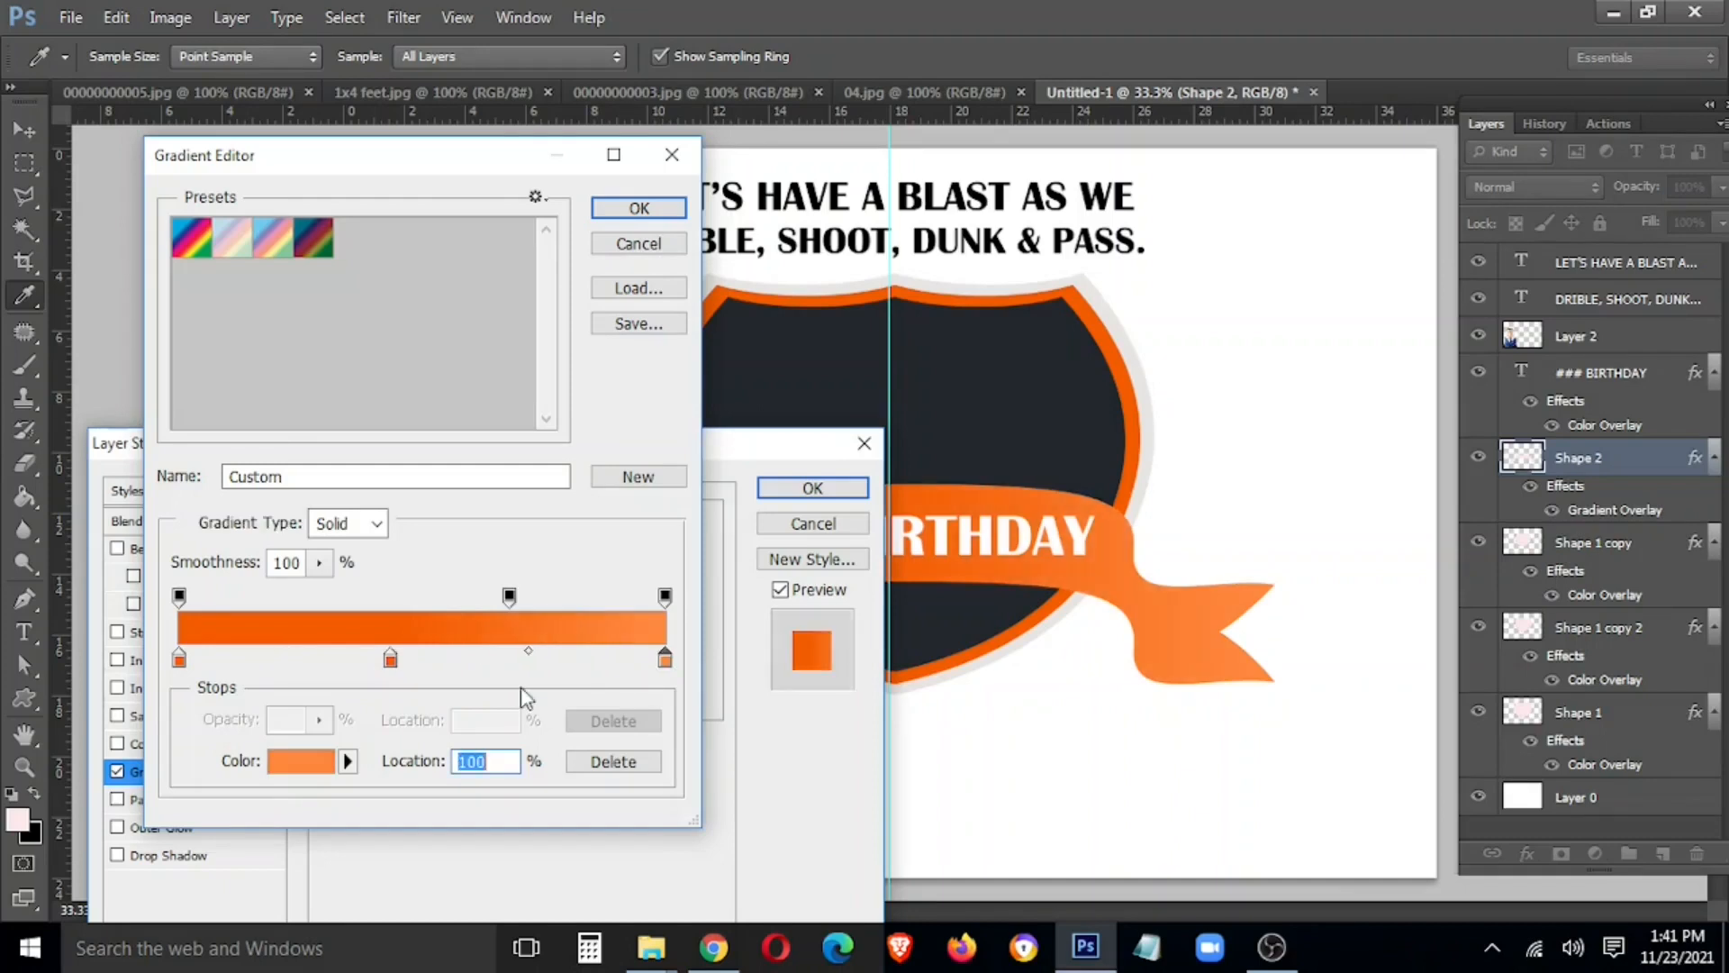
# Make the left stop lighter orange, add a sampled orange stop near 61%, and apply
pyautogui.click(179, 660)
pyautogui.doubleClick(179, 660)
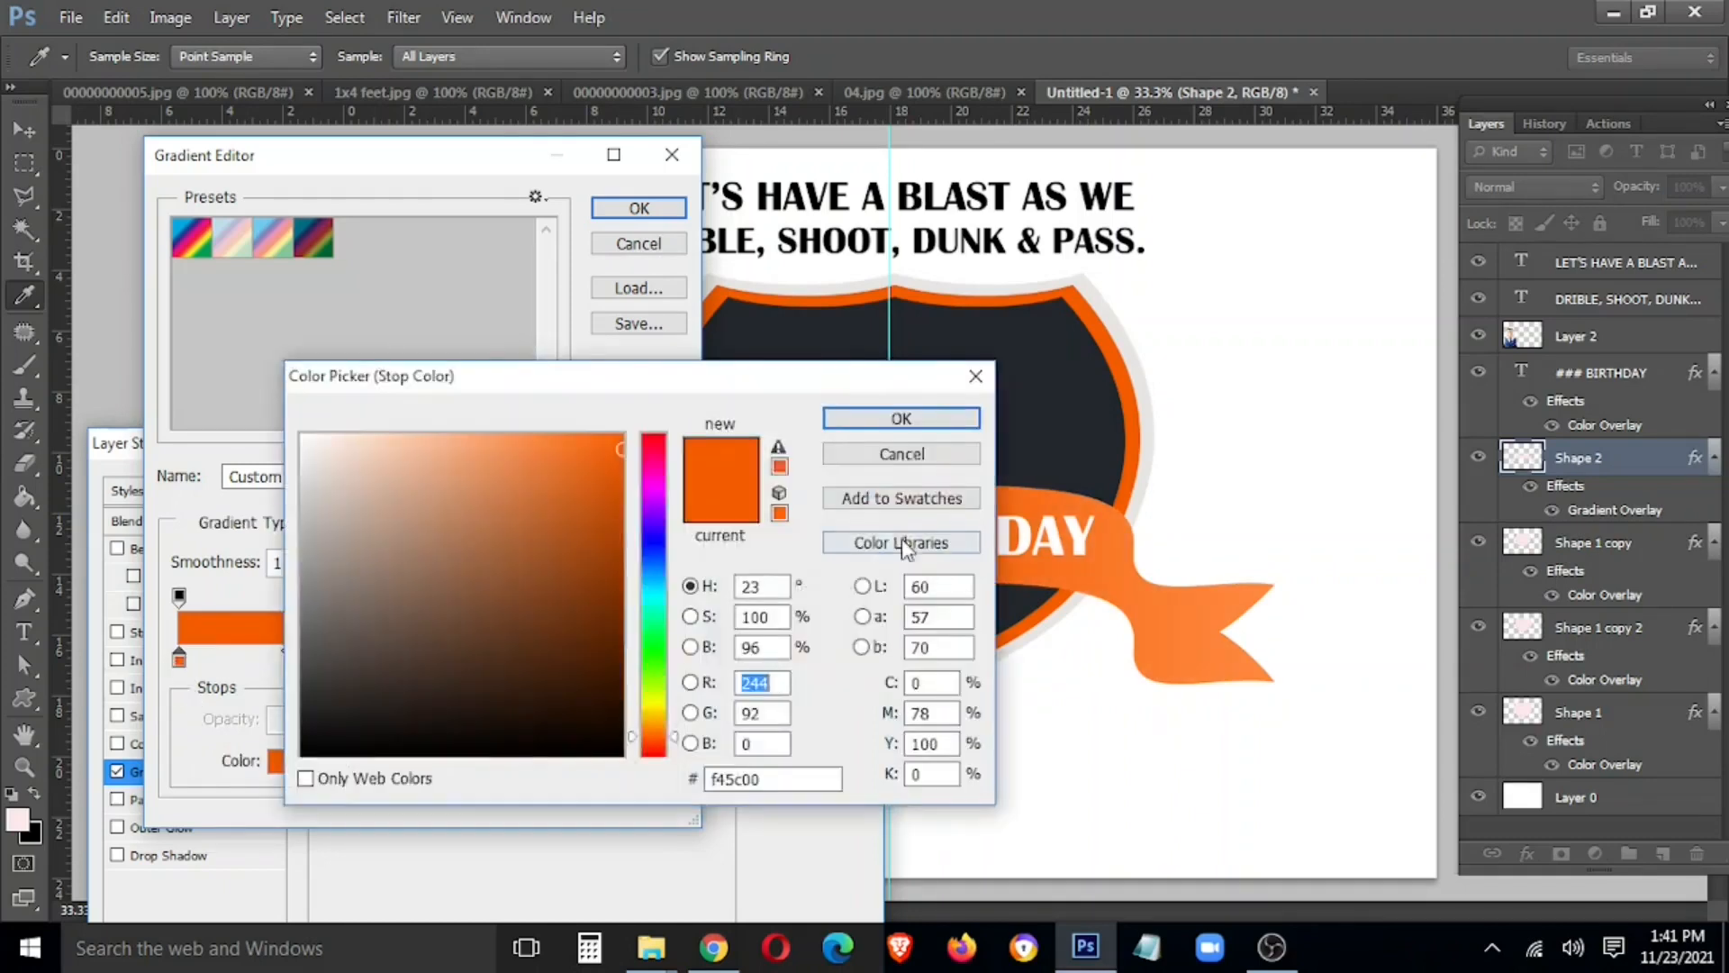
pyautogui.moveTo(568, 481); pyautogui.dragTo(539, 434)
pyautogui.click(847, 421)
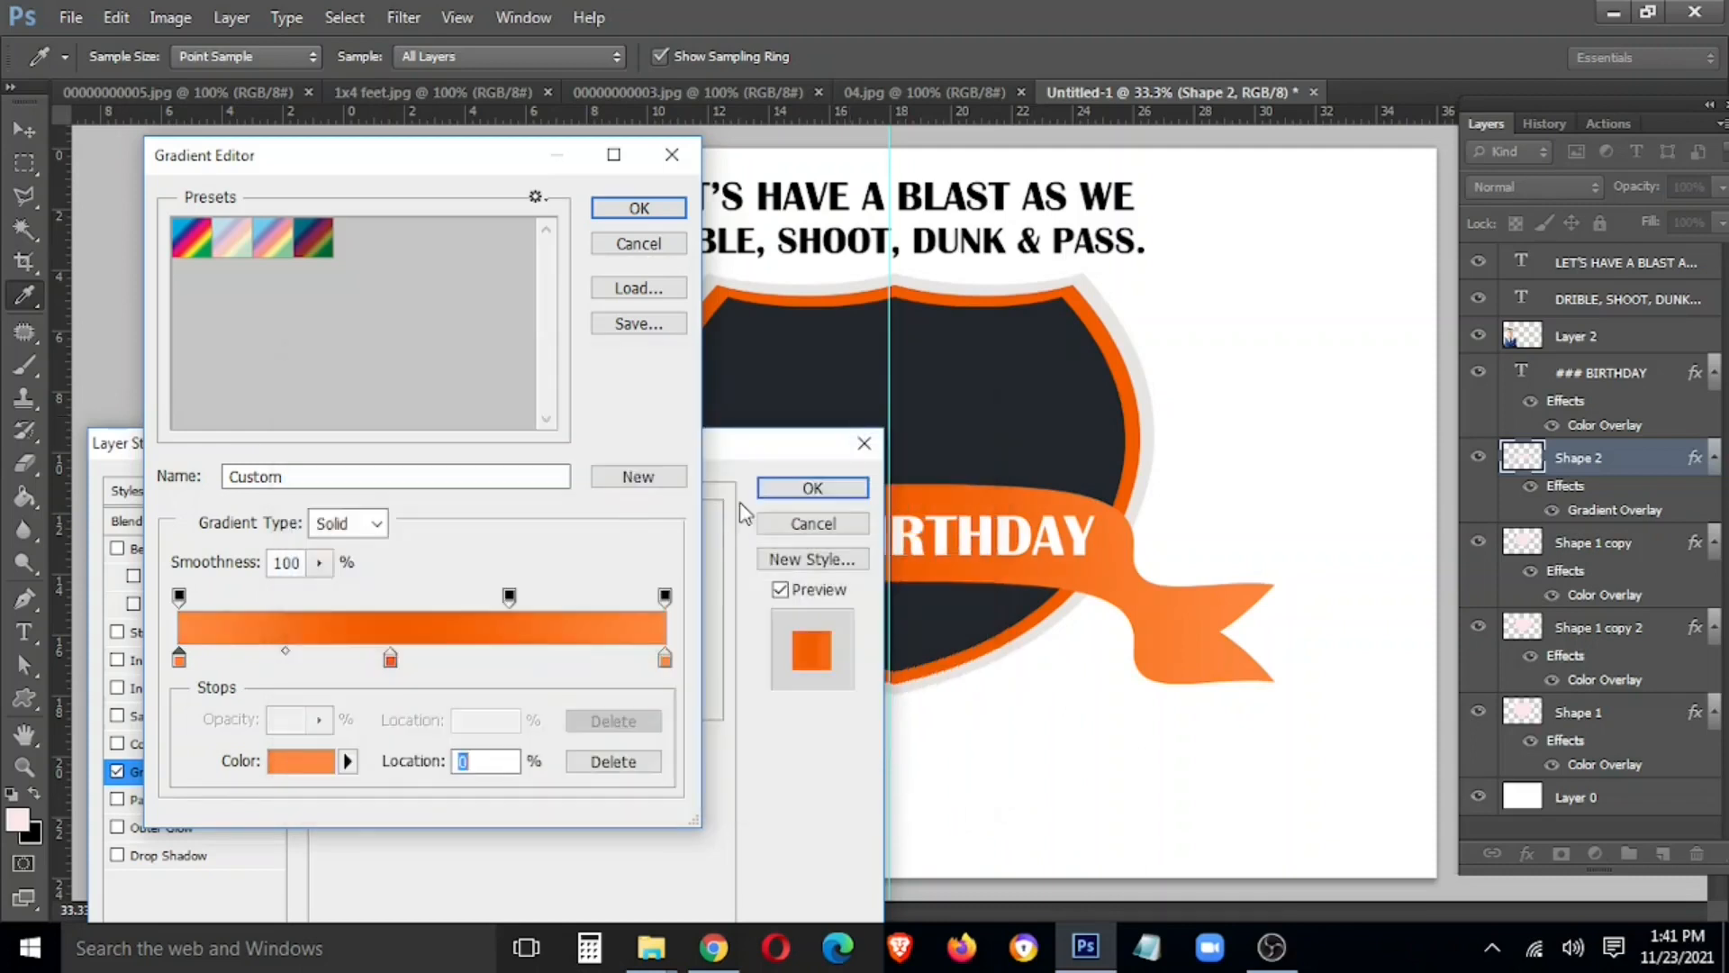
pyautogui.doubleClick(420, 660)
pyautogui.click(420, 663)
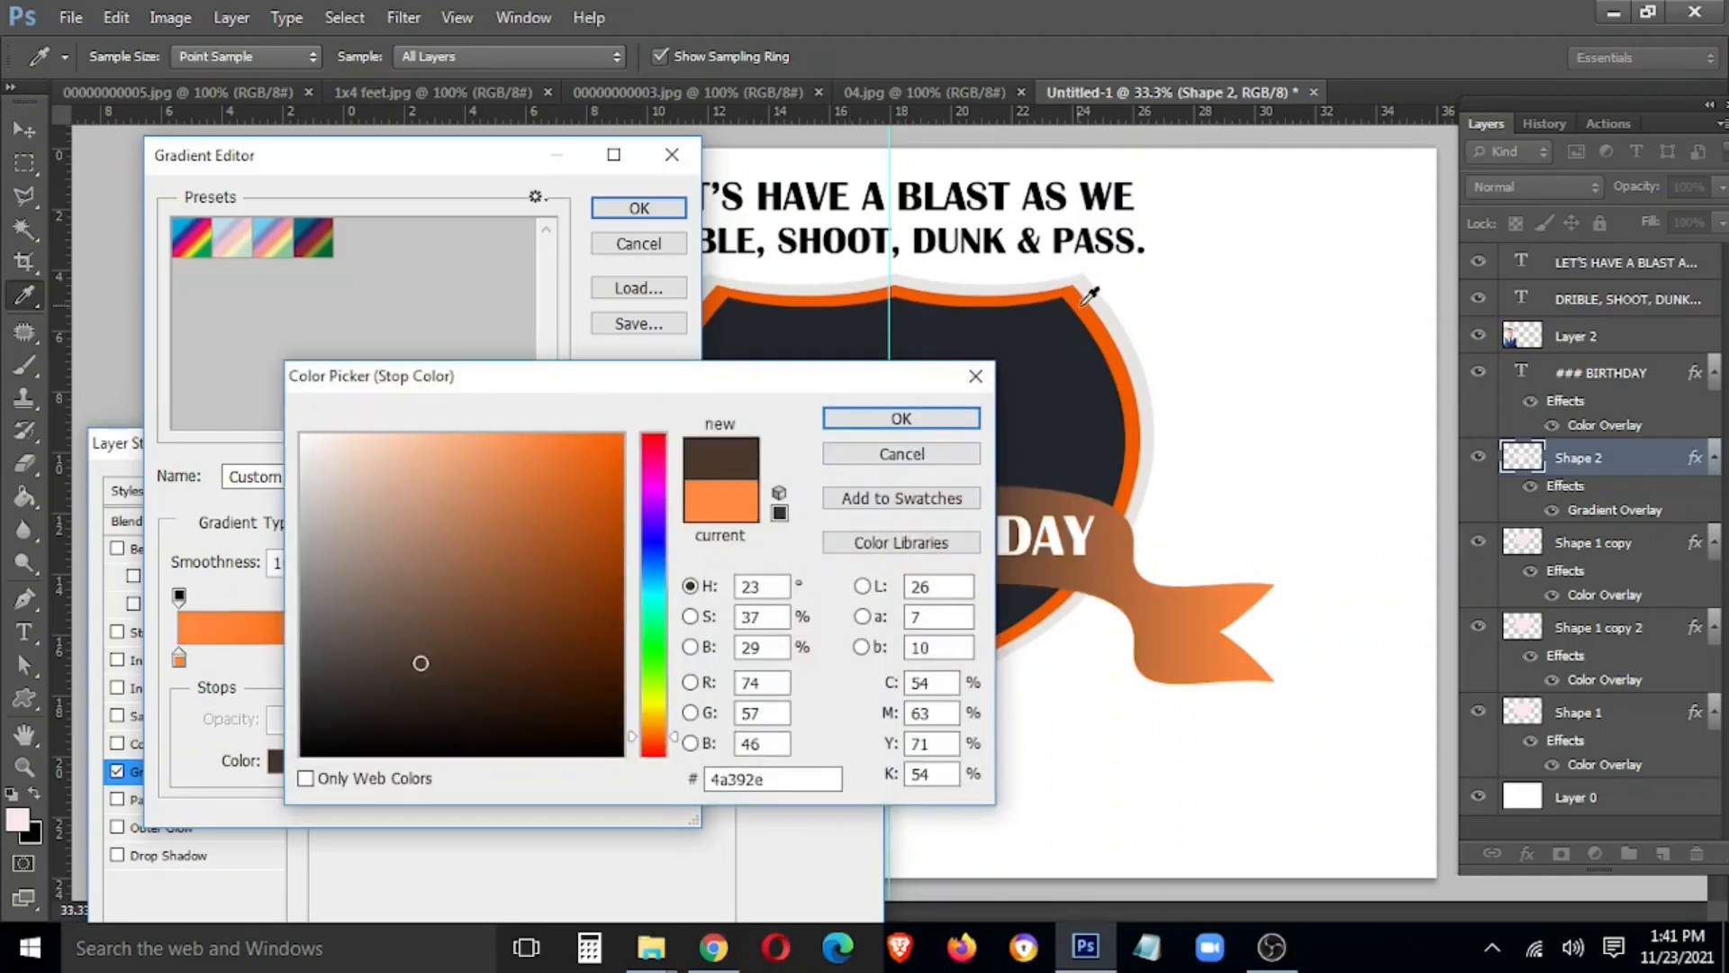
pyautogui.click(1085, 301)
pyautogui.click(946, 420)
pyautogui.moveTo(421, 662); pyautogui.dragTo(328, 662)
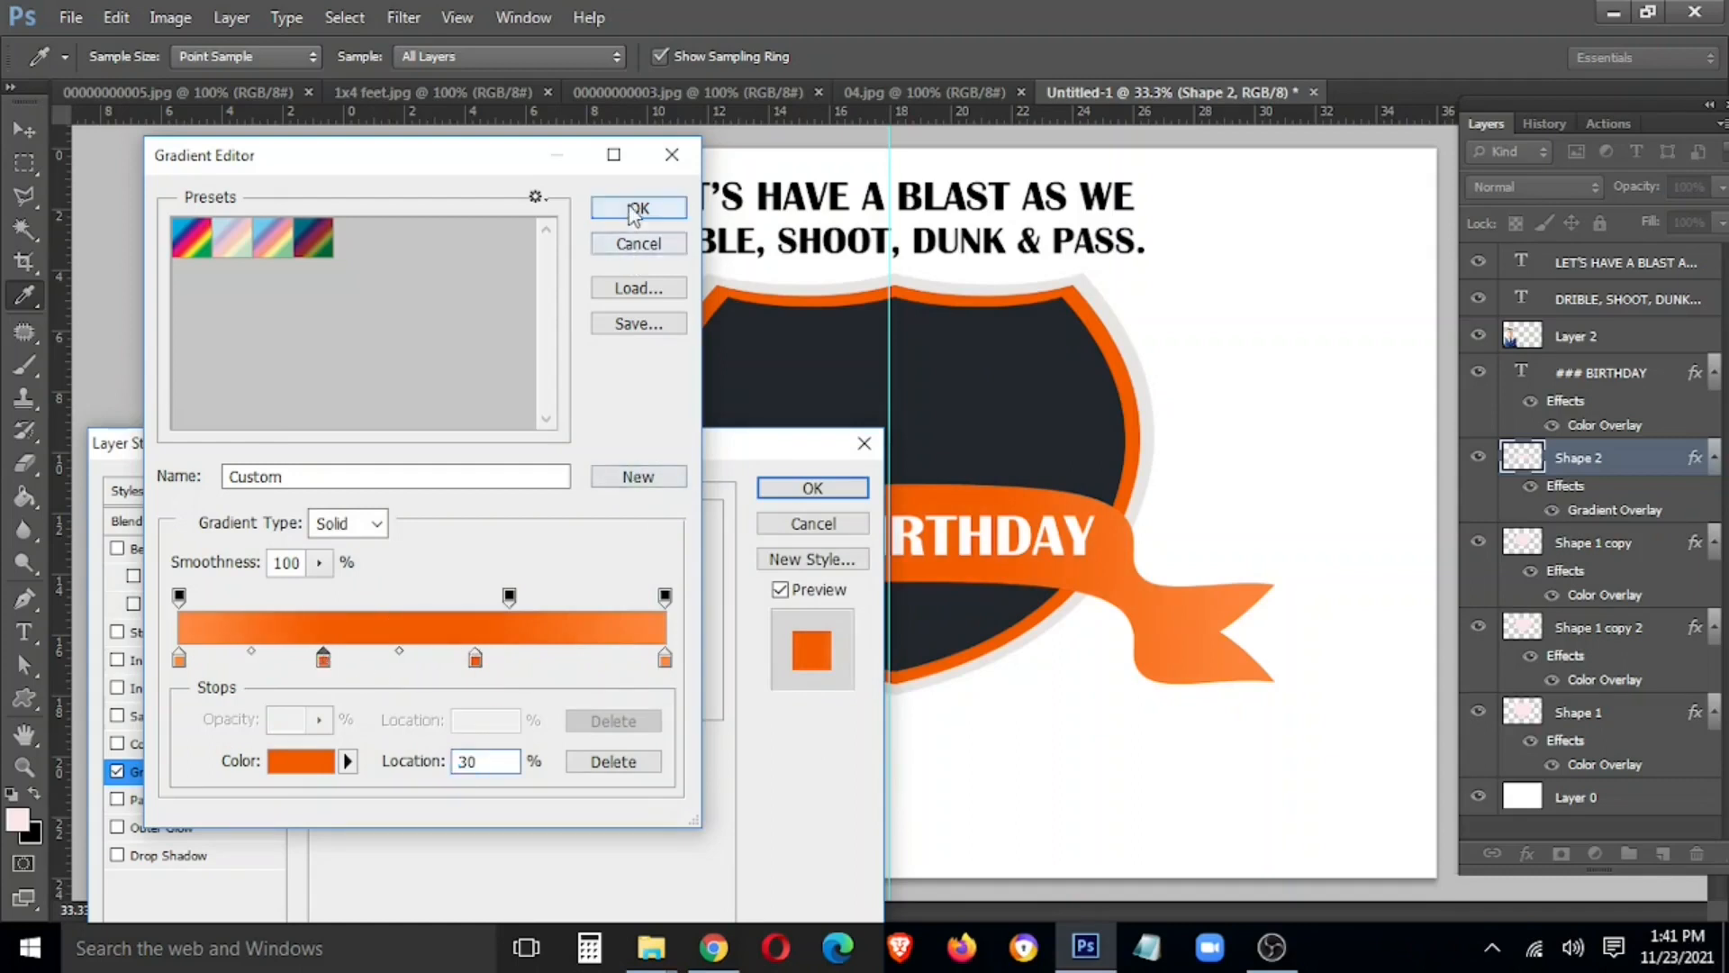
pyautogui.click(638, 208)
pyautogui.click(813, 487)
# Add NAME HERE! text on the shield, enlarge it to about 188% and lower it
pyautogui.press('t')
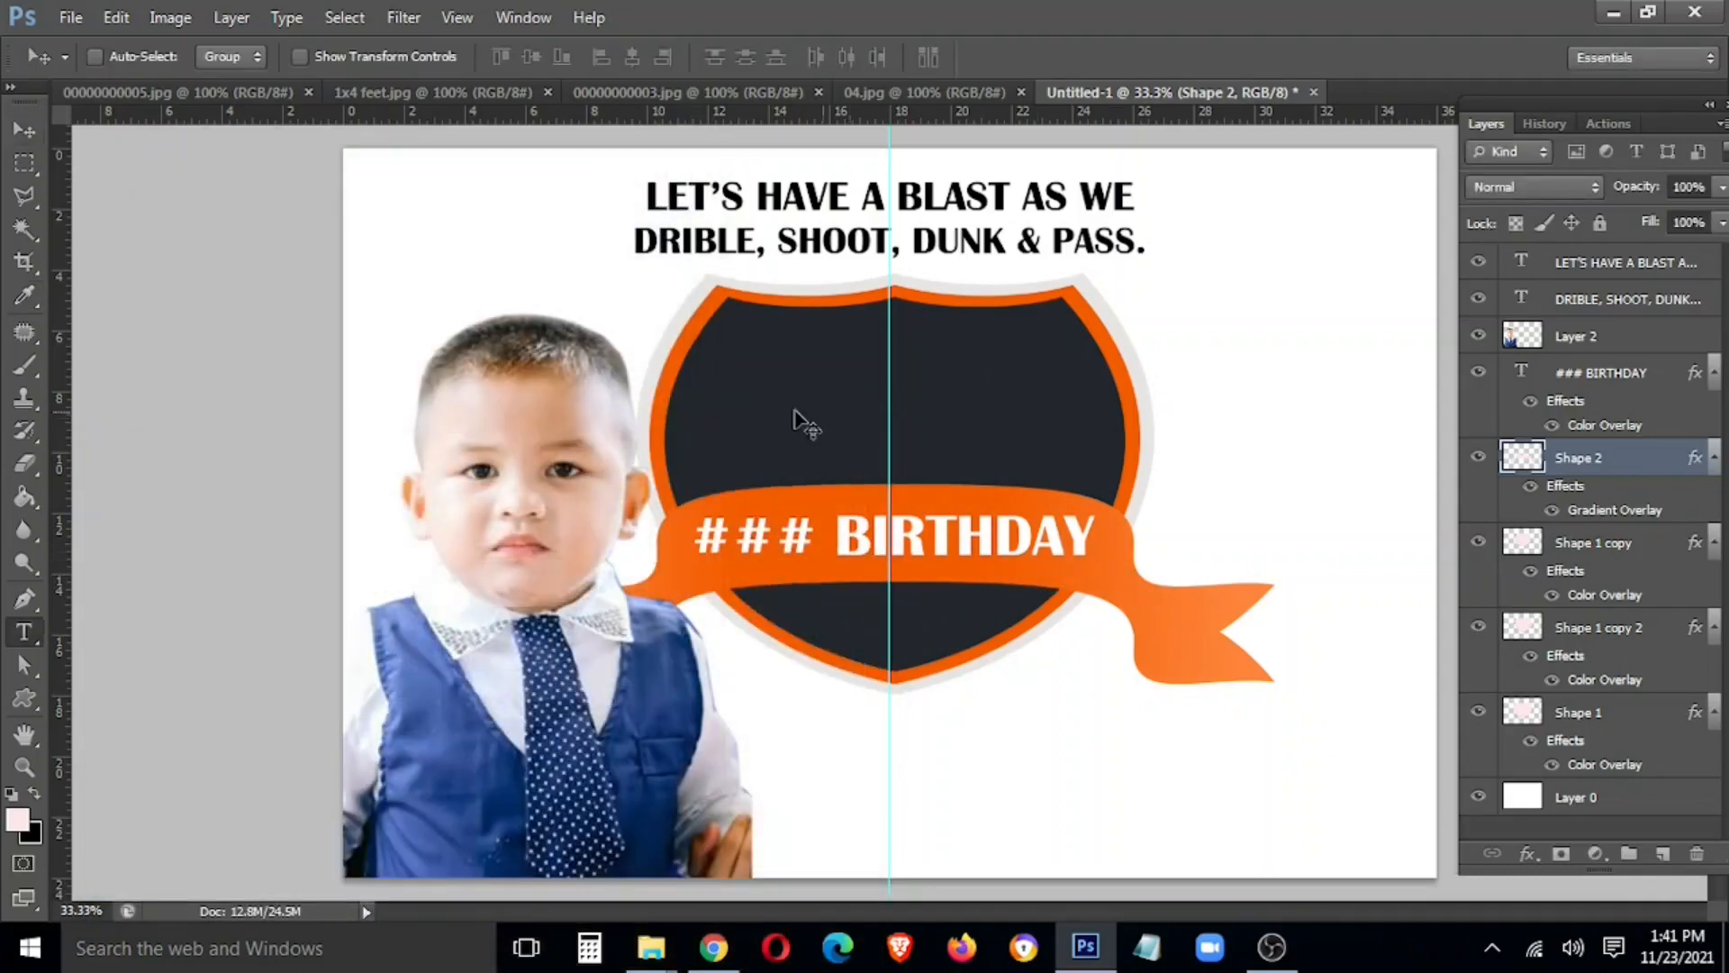
pyautogui.click(795, 412)
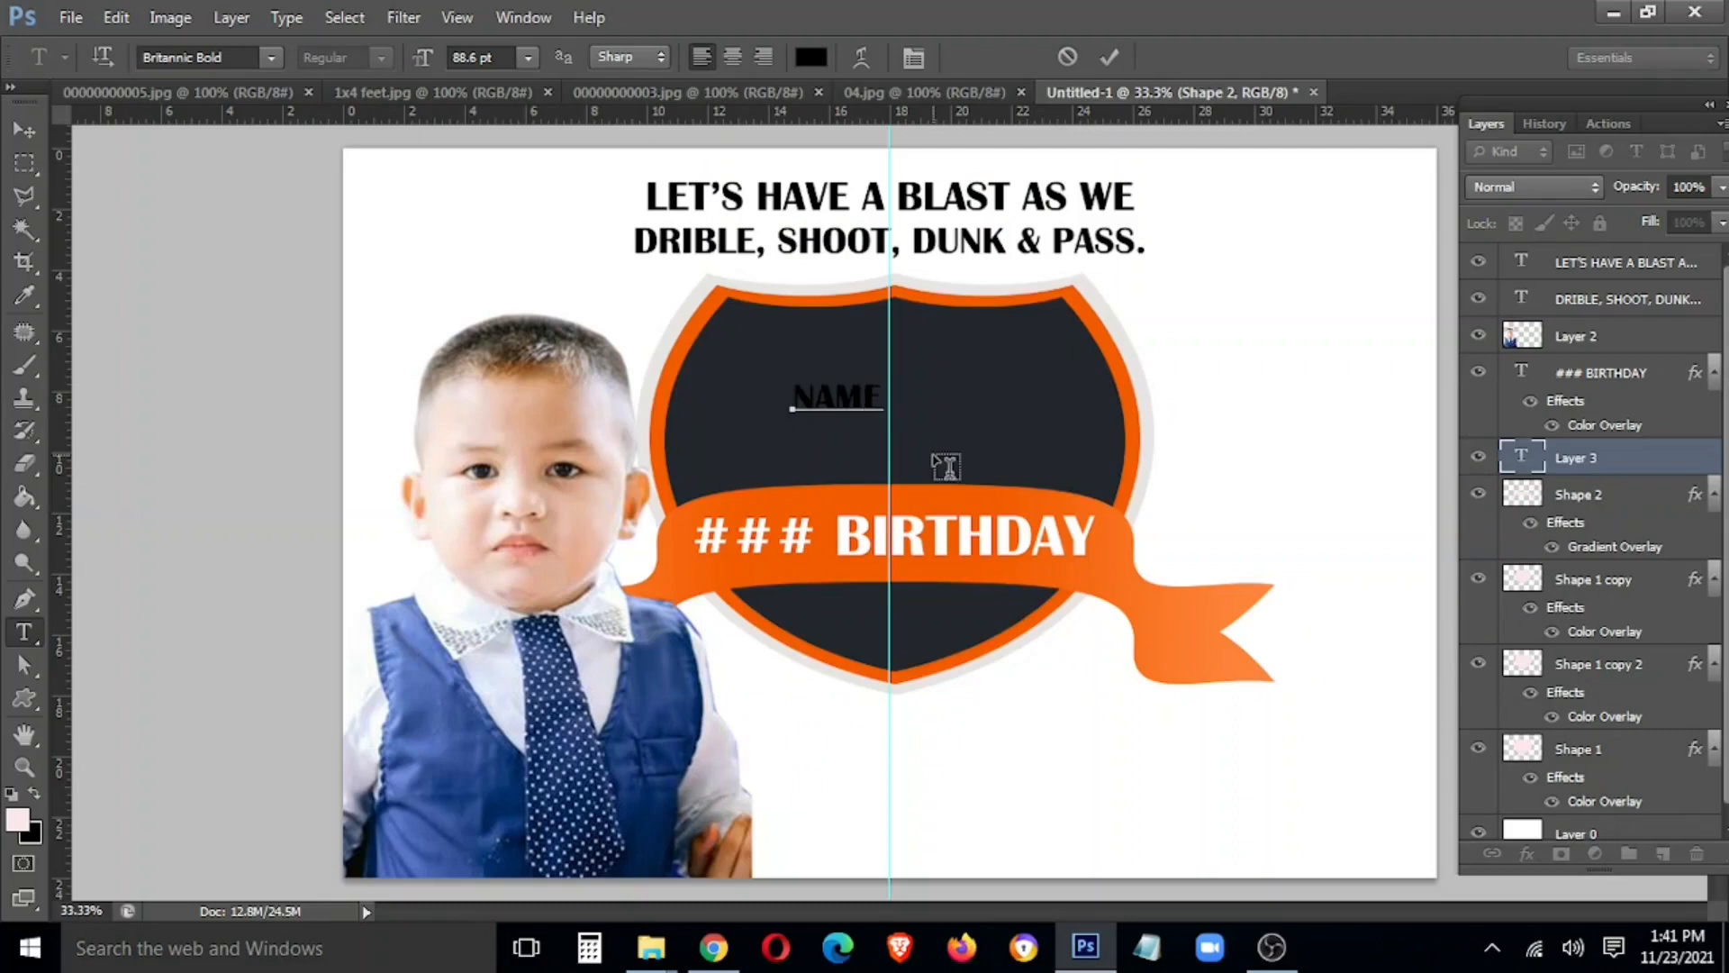
pyautogui.hotkey('ctrl', 't')
pyautogui.moveTo(1000, 415)
pyautogui.mouseDown()
pyautogui.moveTo(1085, 436)
pyautogui.moveTo(995, 448)
pyautogui.mouseUp()
pyautogui.press('Return')
# Make the NAME HERE! text white with a Color Overlay
pyautogui.rightClick(1620, 459)
pyautogui.click(1375, 141)
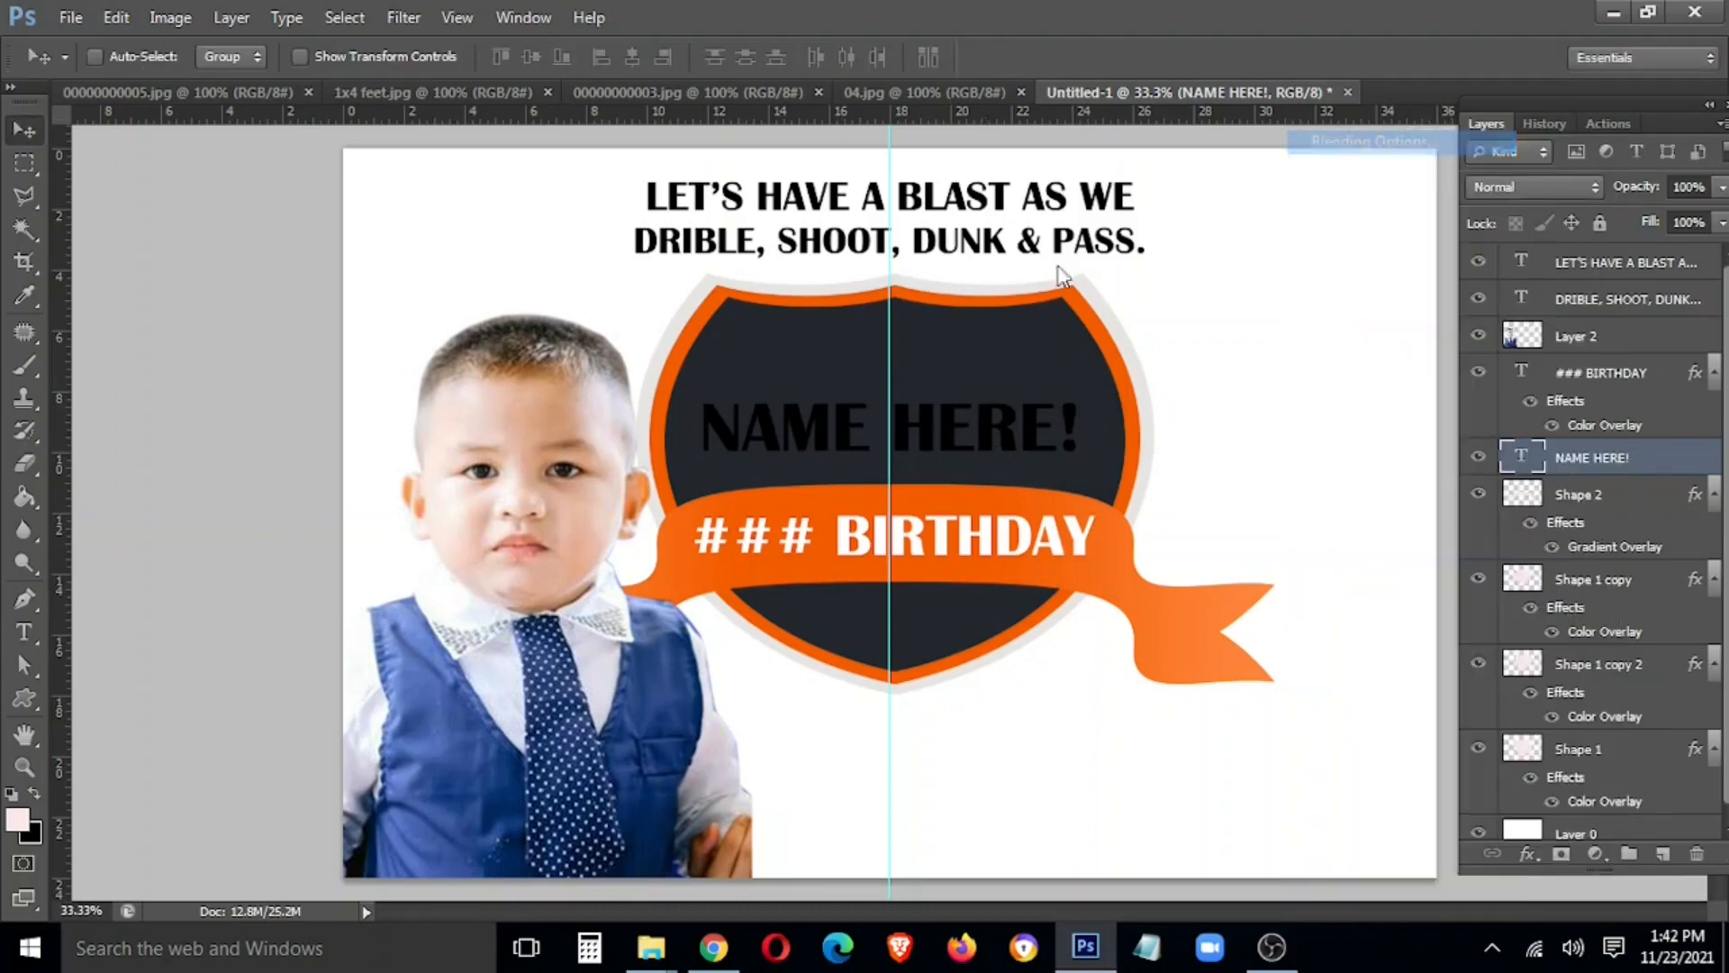
pyautogui.click(161, 745)
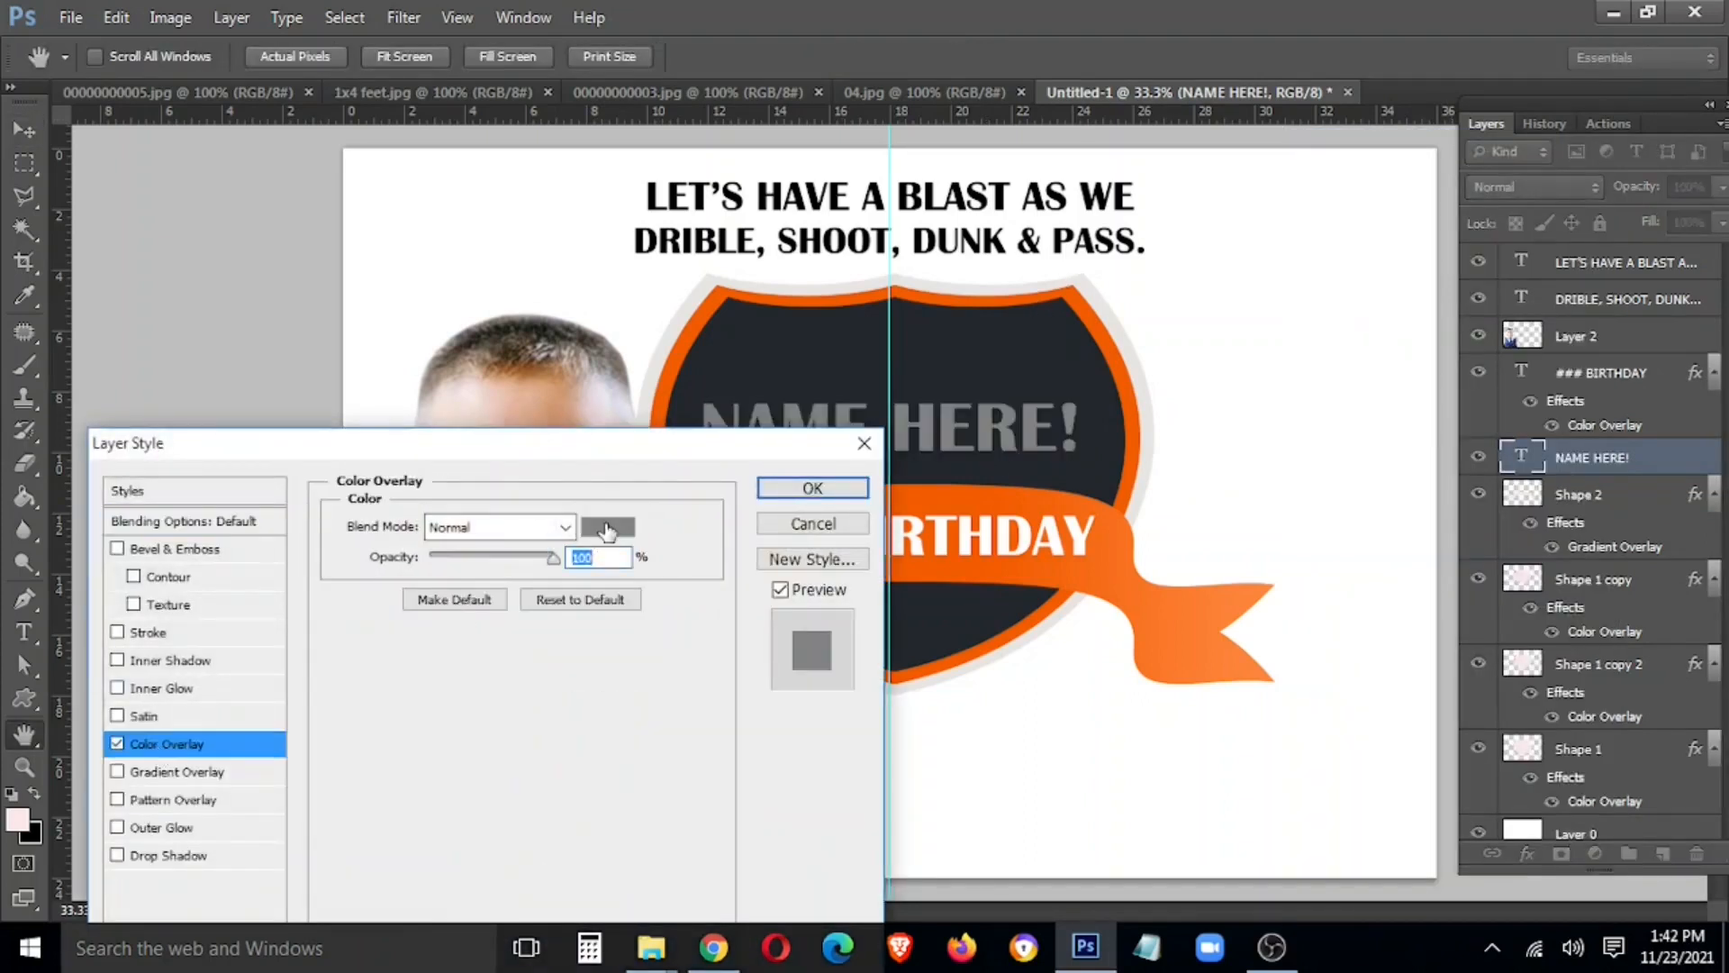
pyautogui.click(608, 528)
pyautogui.click(874, 419)
pyautogui.click(823, 497)
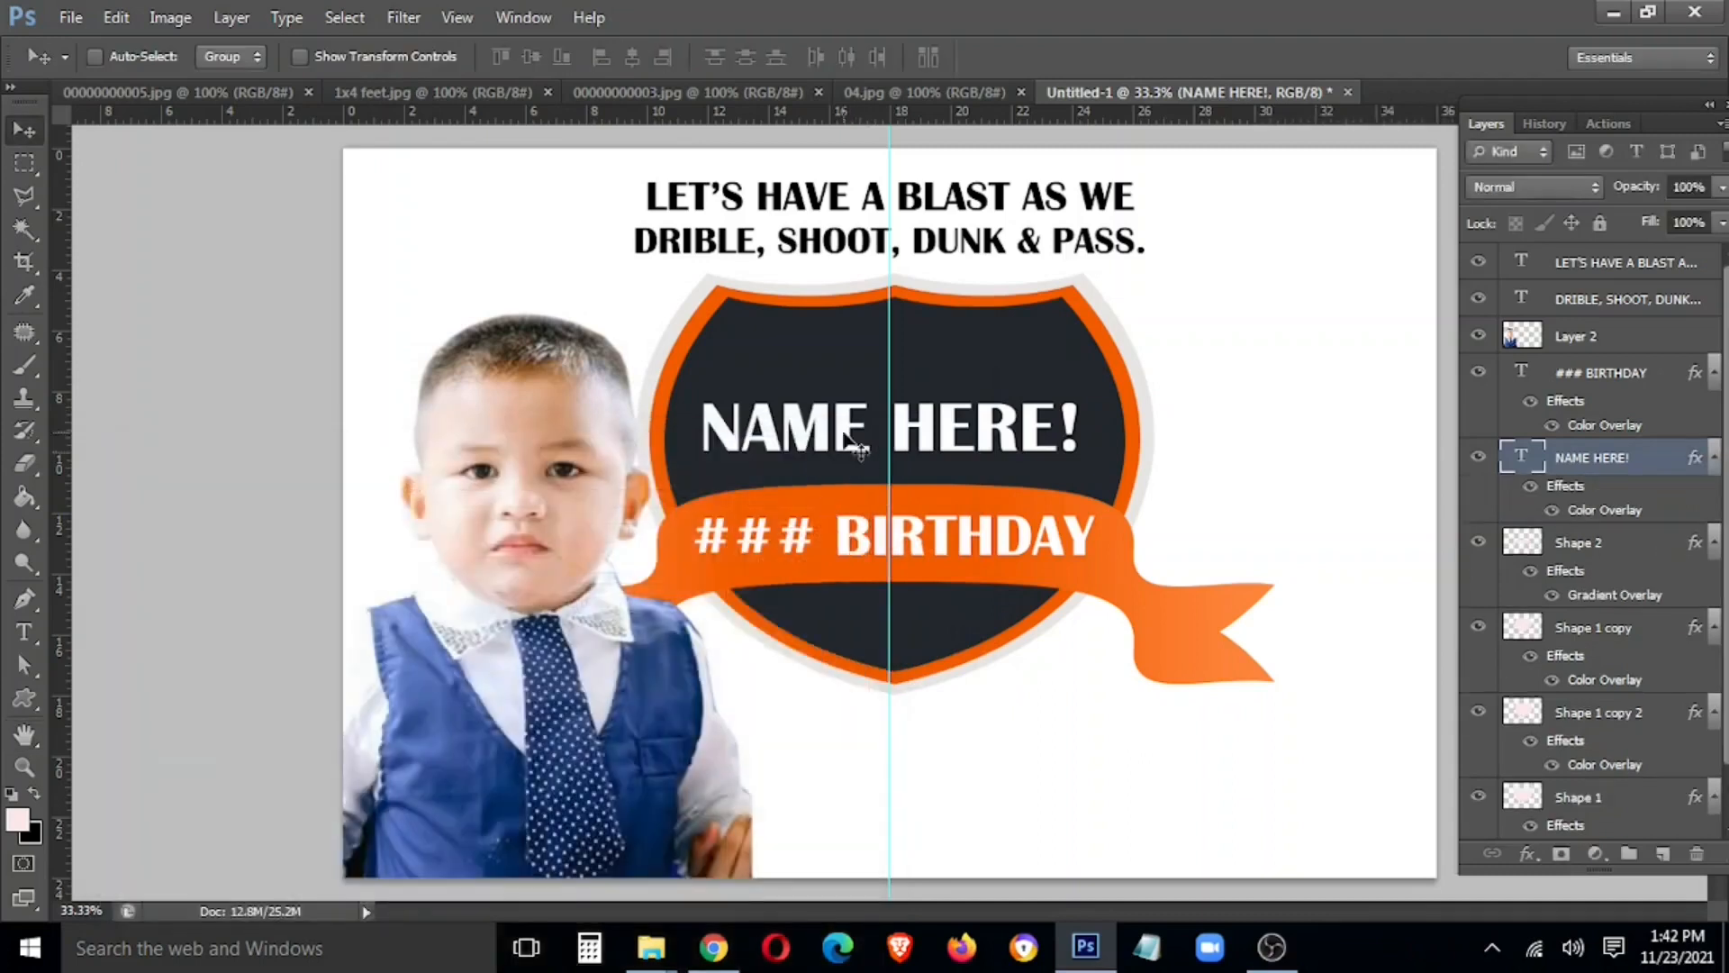
# Draw a custom star shape near the top of the shield
pyautogui.press('u')
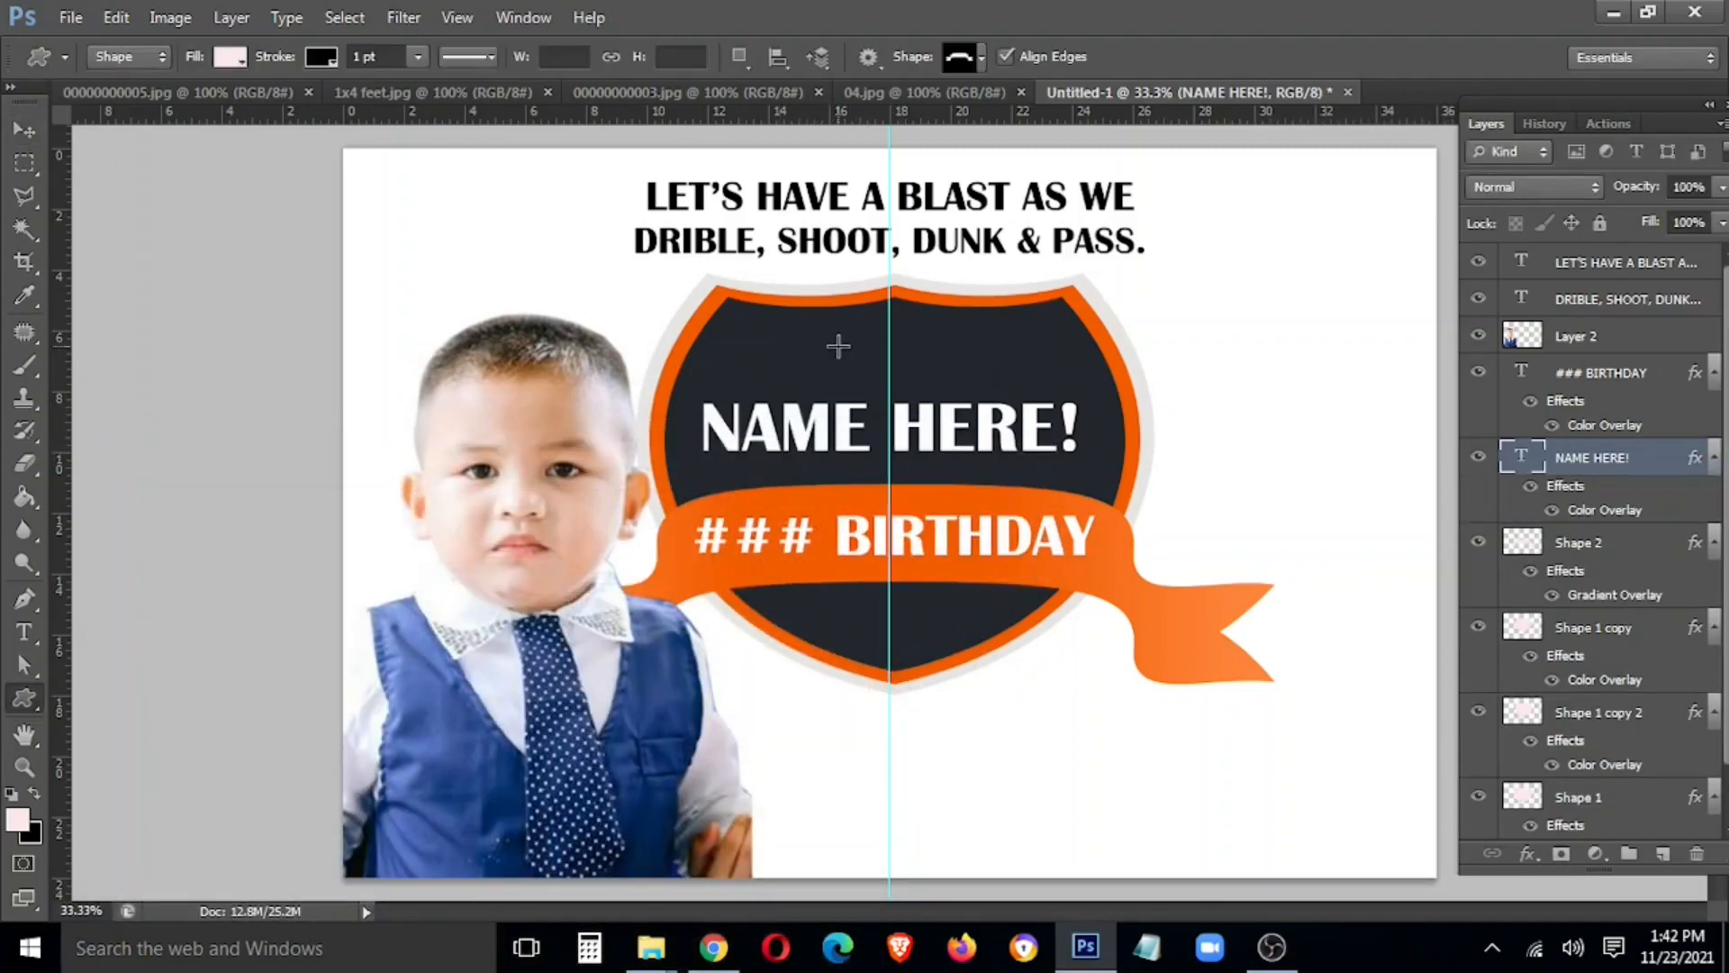
pyautogui.rightClick(833, 349)
pyautogui.scroll(-5, 1090, 595)
pyautogui.scroll(-5, 1090, 608)
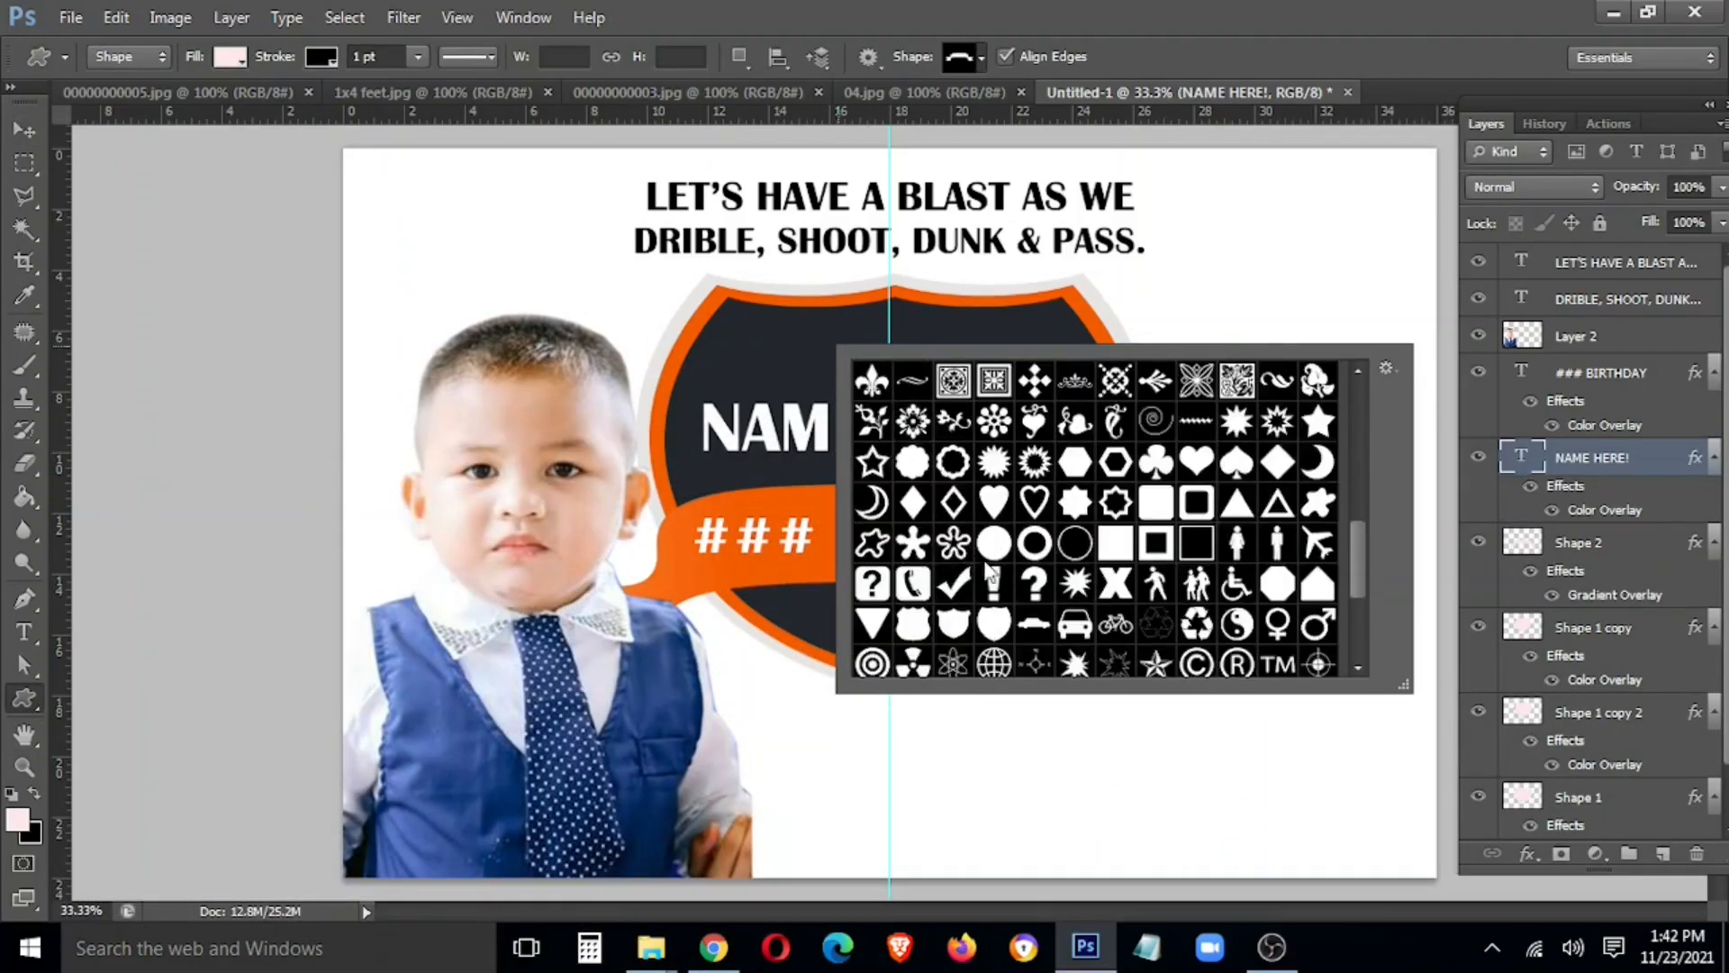
pyautogui.scroll(1, 1201, 439)
pyautogui.moveTo(778, 337)
pyautogui.mouseDown()
pyautogui.moveTo(833, 389)
pyautogui.moveTo(892, 369)
pyautogui.mouseUp()
# Rasterize the star layer and give it a white Color Overlay
pyautogui.press('v')
pyautogui.rightClick(1583, 483)
pyautogui.click(1378, 240)
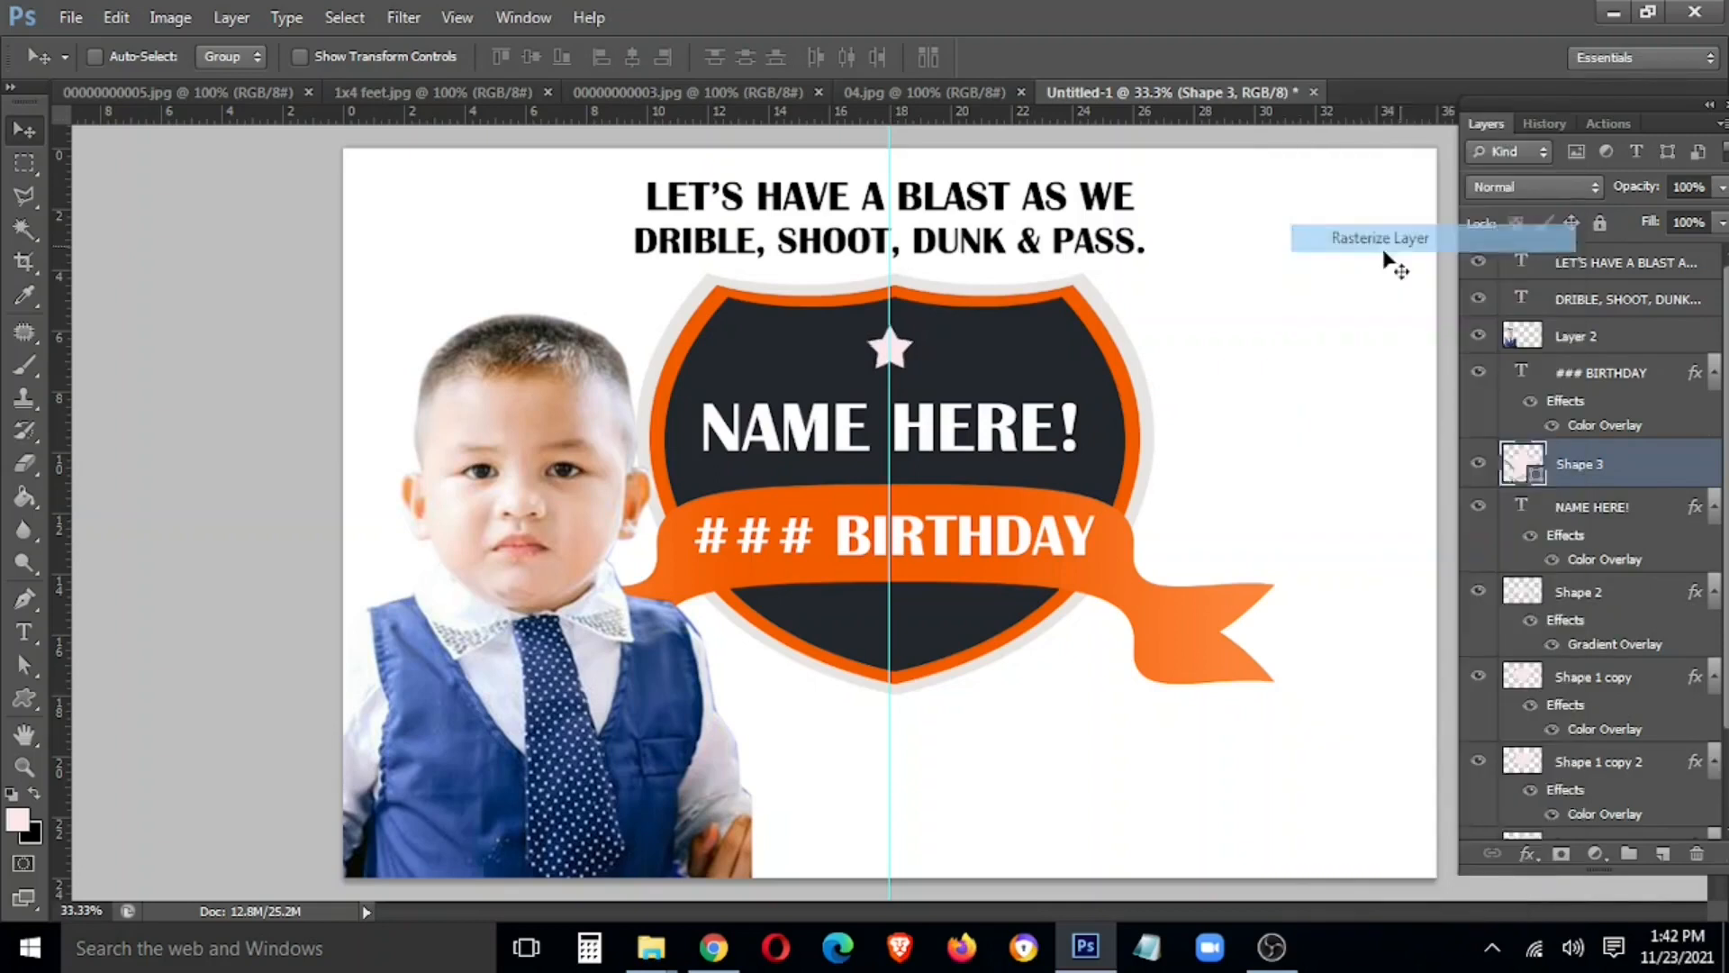
pyautogui.rightClick(1618, 457)
pyautogui.click(1441, 74)
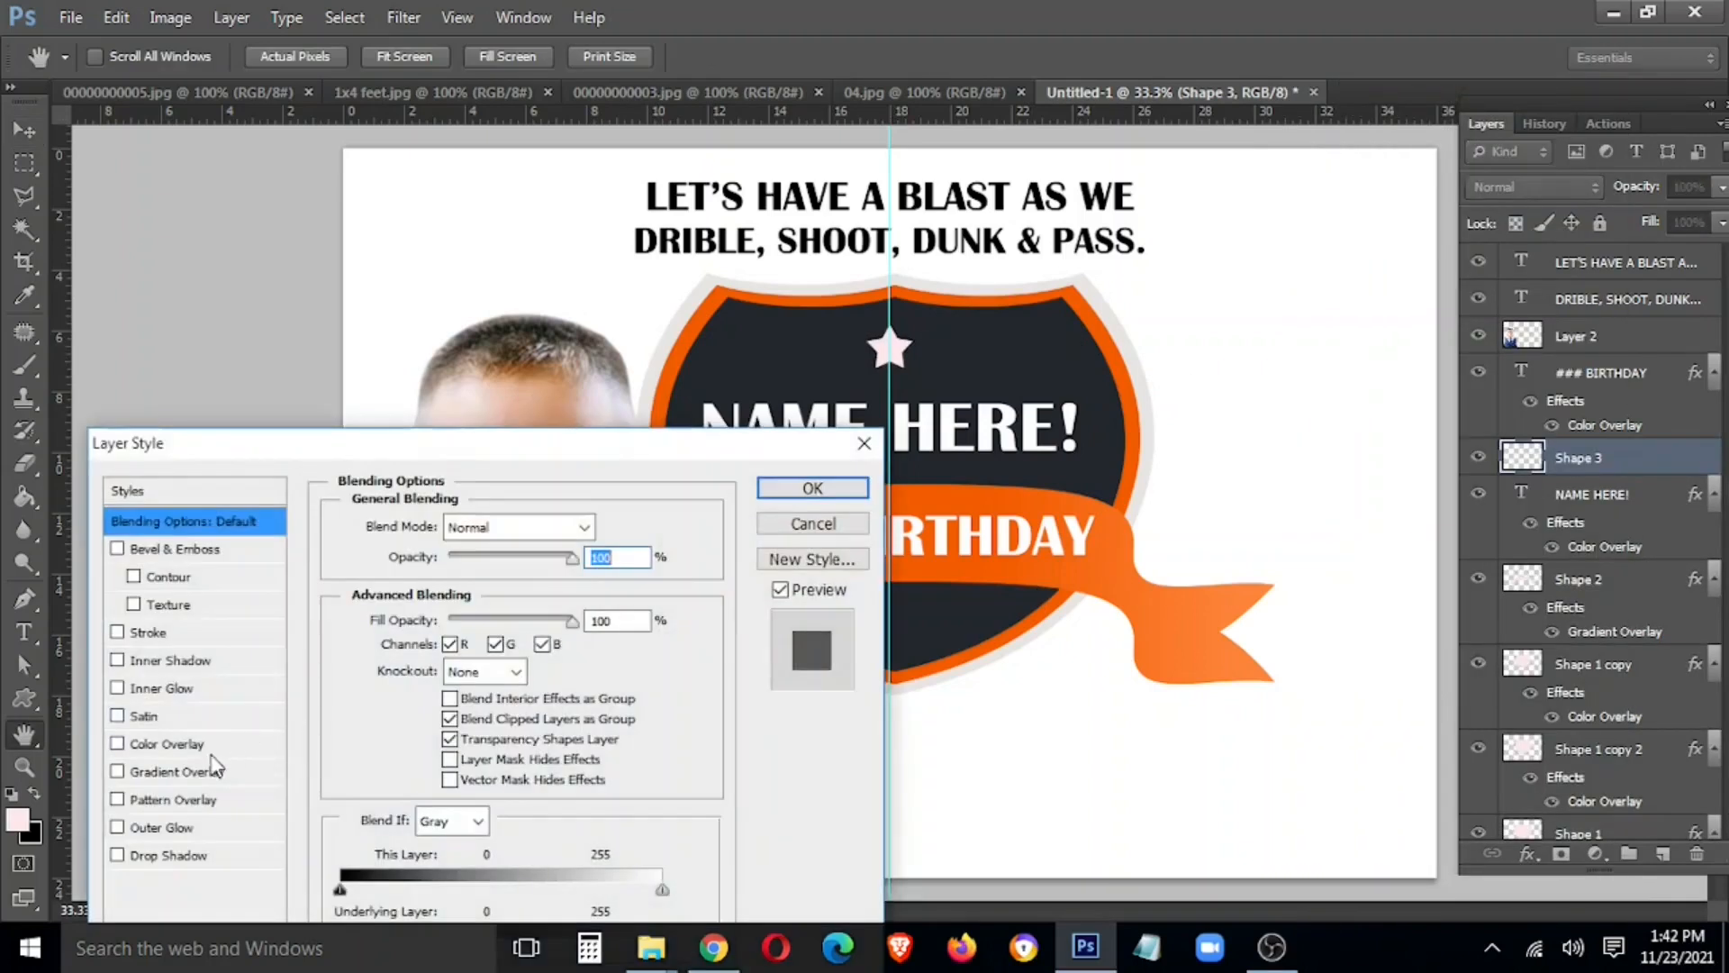
pyautogui.click(227, 748)
pyautogui.click(605, 527)
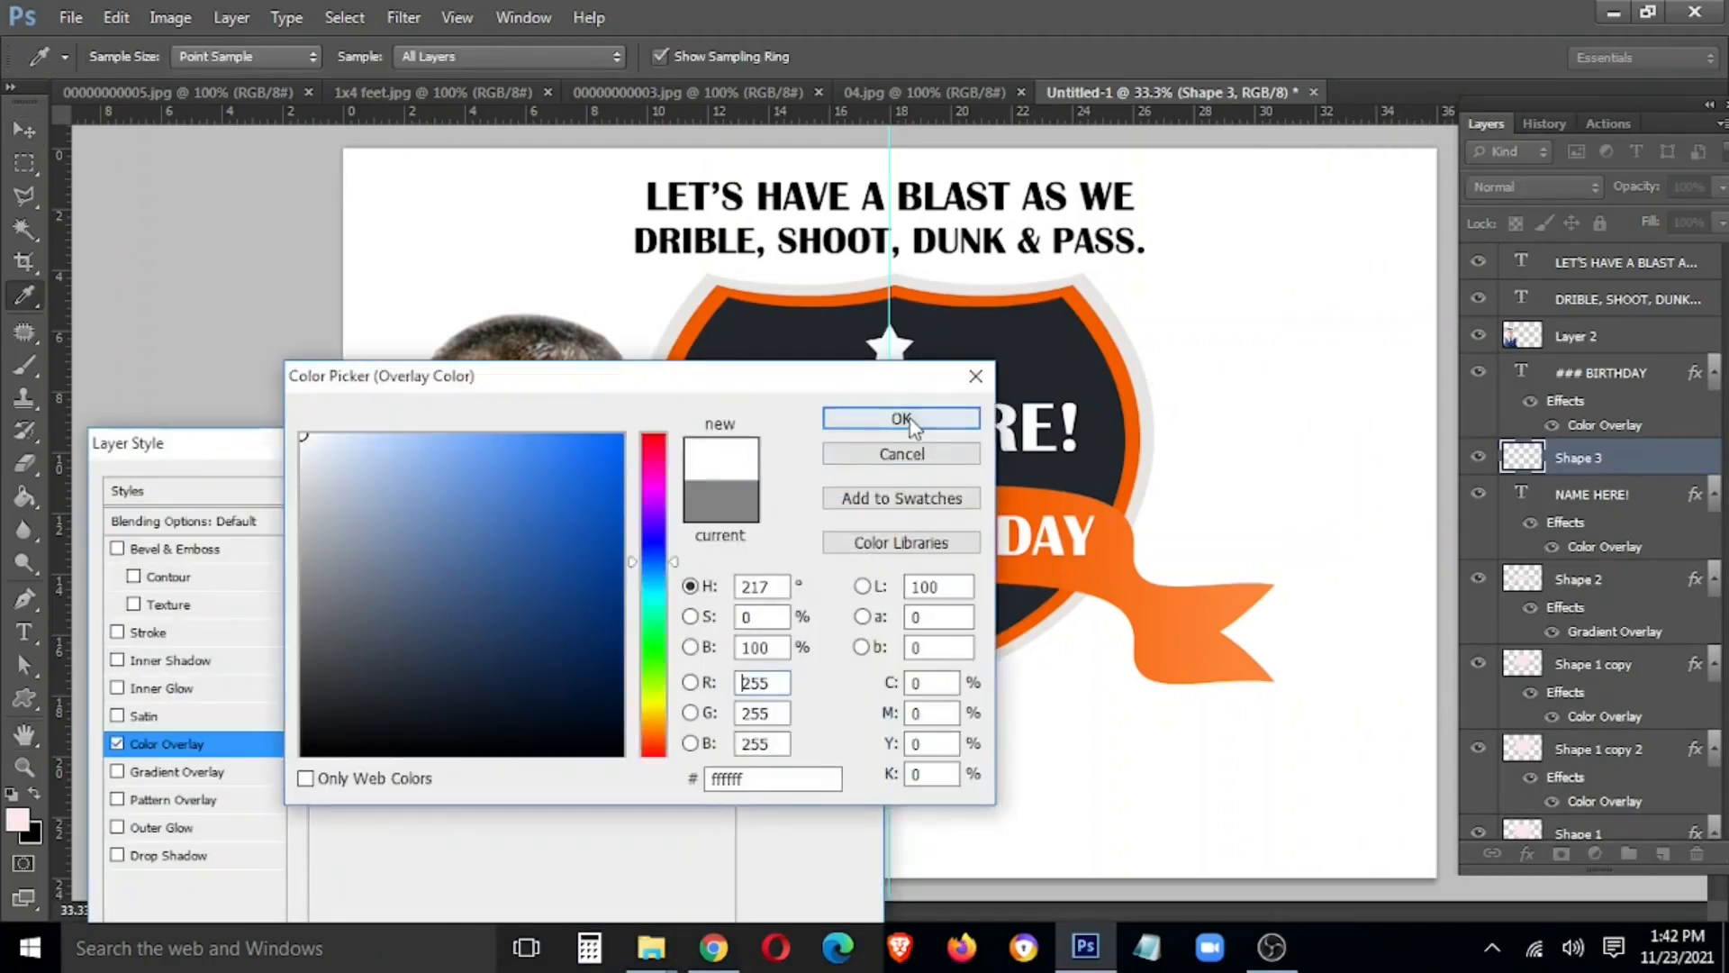
pyautogui.click(901, 418)
pyautogui.click(794, 486)
# Duplicate the star to the right and select the three star layers
pyautogui.moveTo(966, 359); pyautogui.dragTo(967, 360)
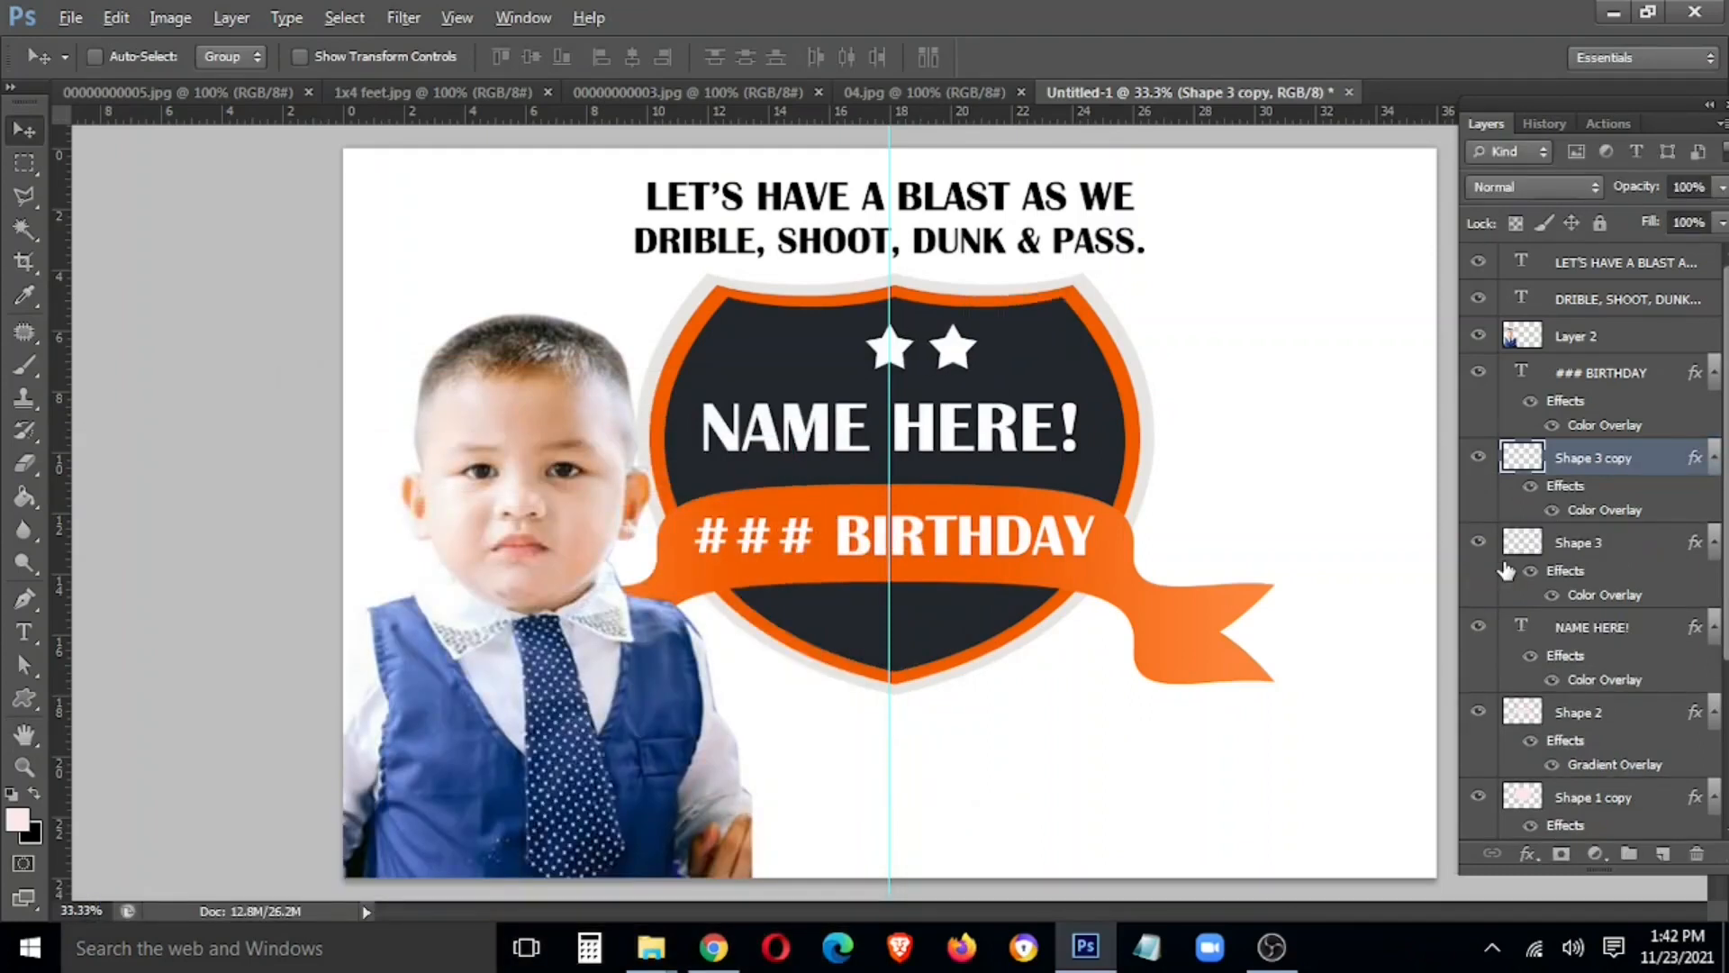
pyautogui.hotkey('ctrl', 'j')
pyautogui.hotkey('shift', 'Right')
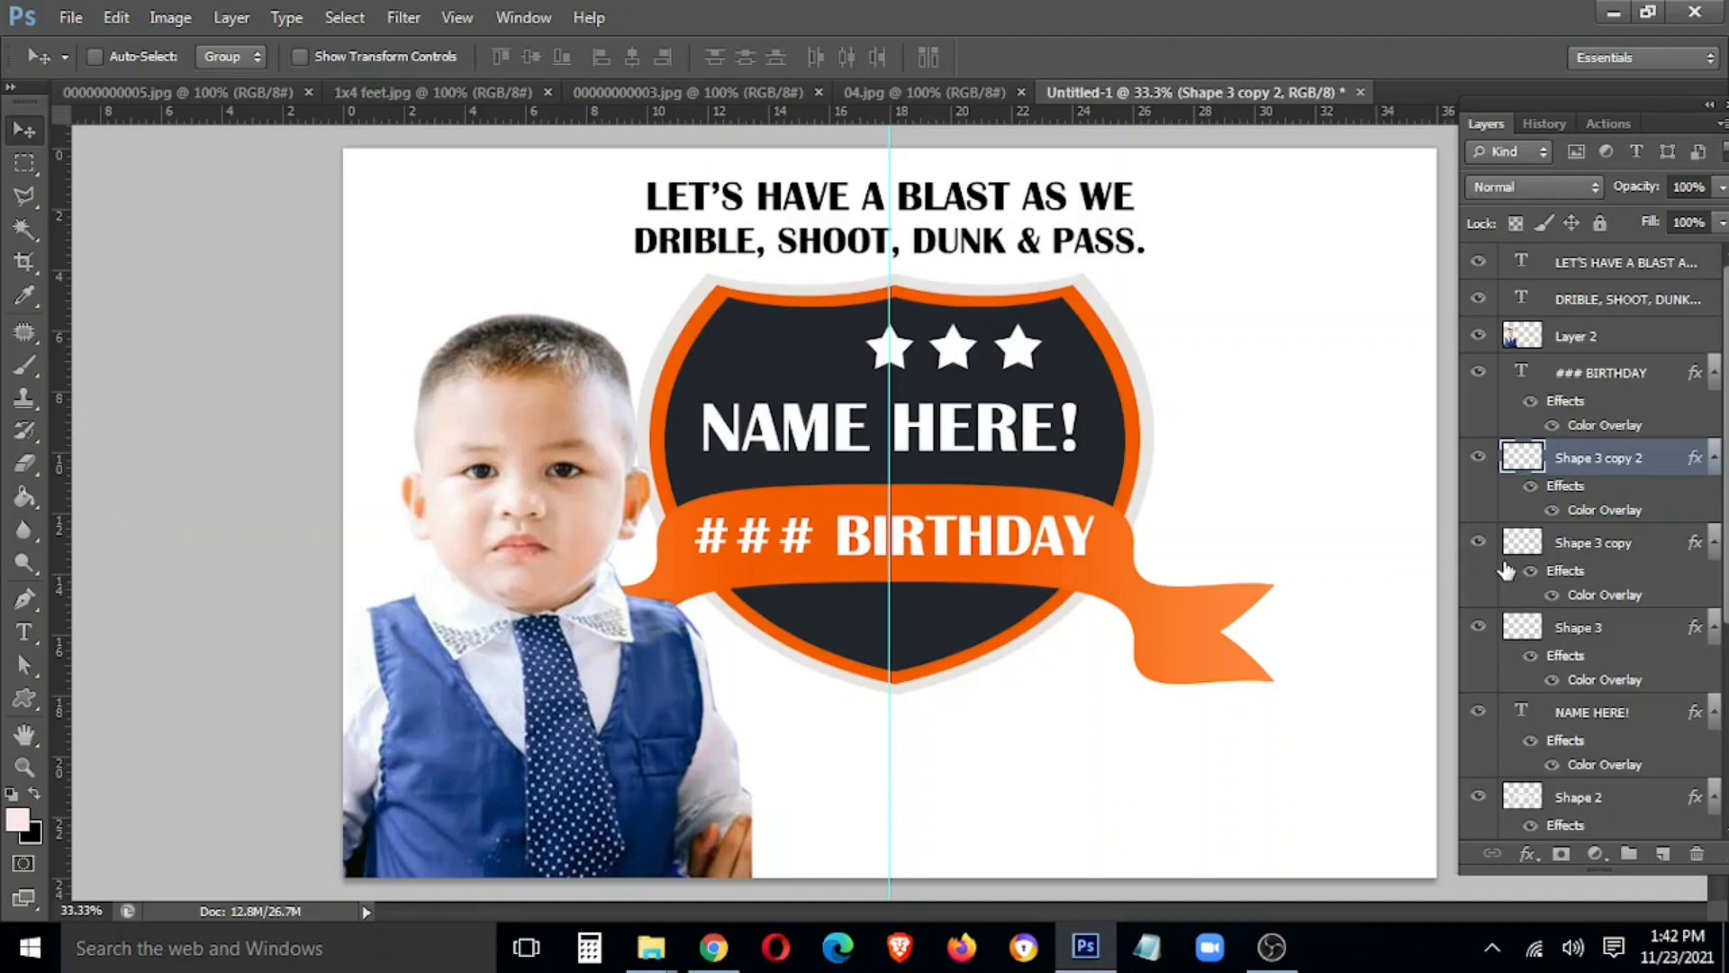
pyautogui.rightClick(891, 346)
pyautogui.click(911, 362)
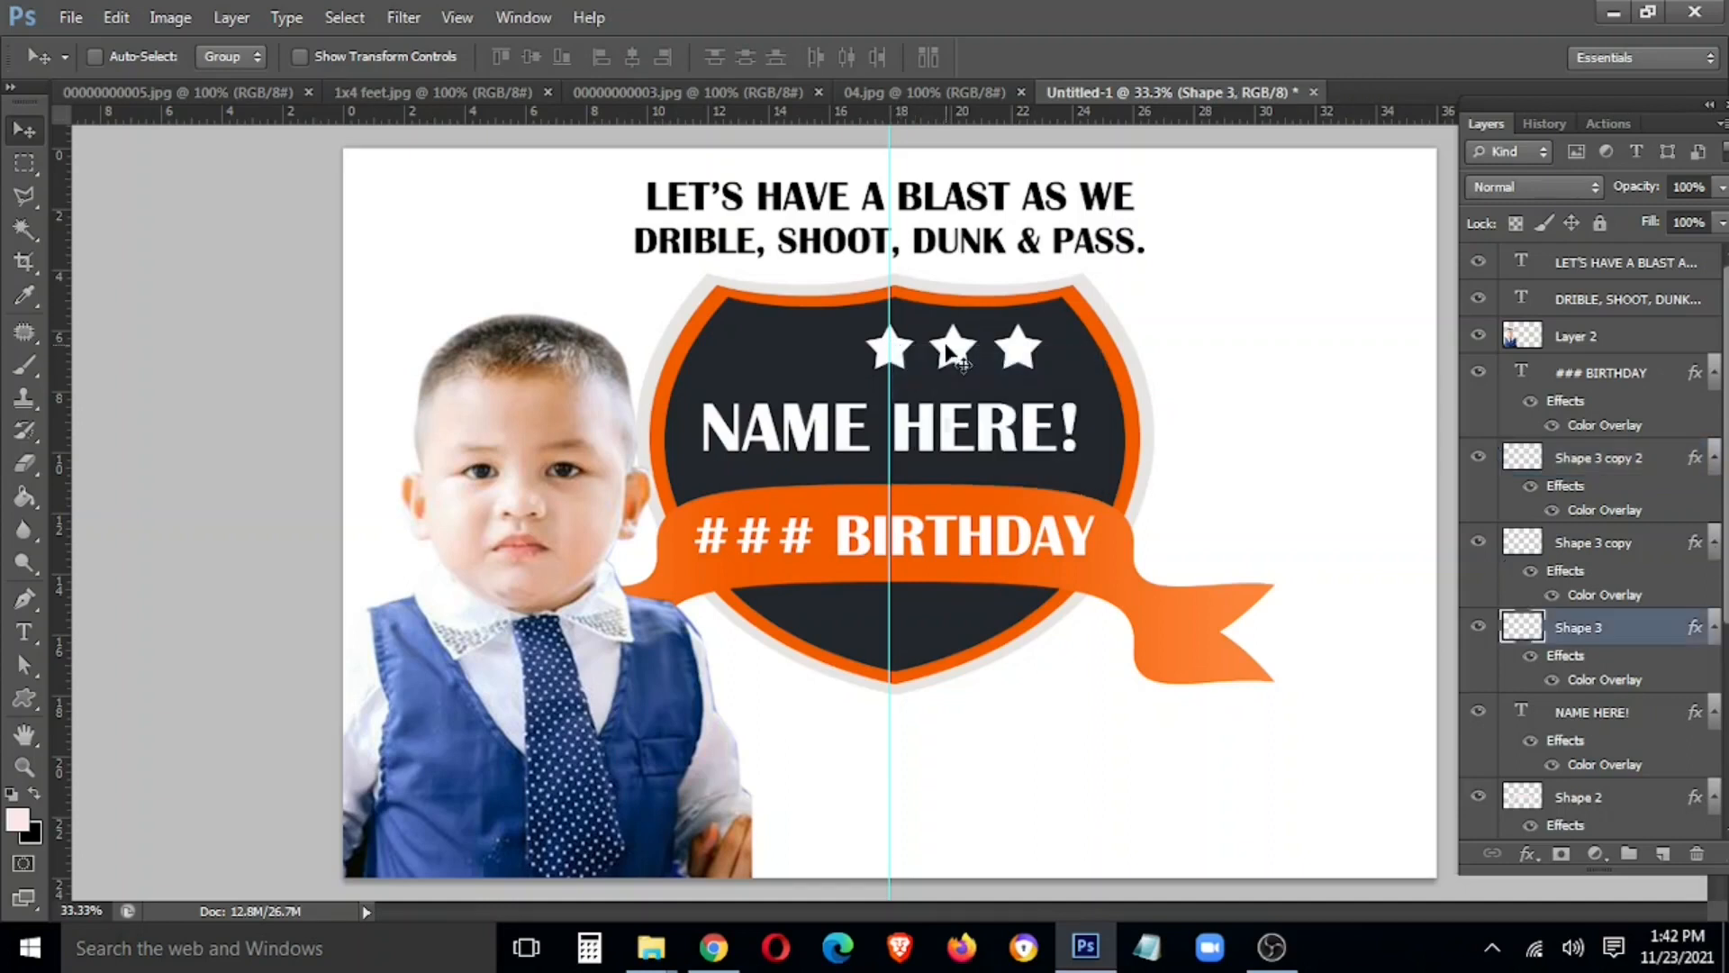
pyautogui.keyDown('shift'); pyautogui.rightClick(951, 349); pyautogui.keyUp('shift')
pyautogui.keyDown('shift'); pyautogui.click(971, 366); pyautogui.keyUp('shift')
pyautogui.keyDown('shift'); pyautogui.rightClick(1023, 354); pyautogui.keyUp('shift')
pyautogui.keyDown('shift'); pyautogui.click(1042, 372); pyautogui.keyUp('shift')
pyautogui.hotkey('ctrl', 't')
pyautogui.hotkey('alt', 'space')
pyautogui.press('Escape')
pyautogui.press('Escape')
# Copy two stars to the left, then delete the misplaced copies
pyautogui.rightClick(952, 354)
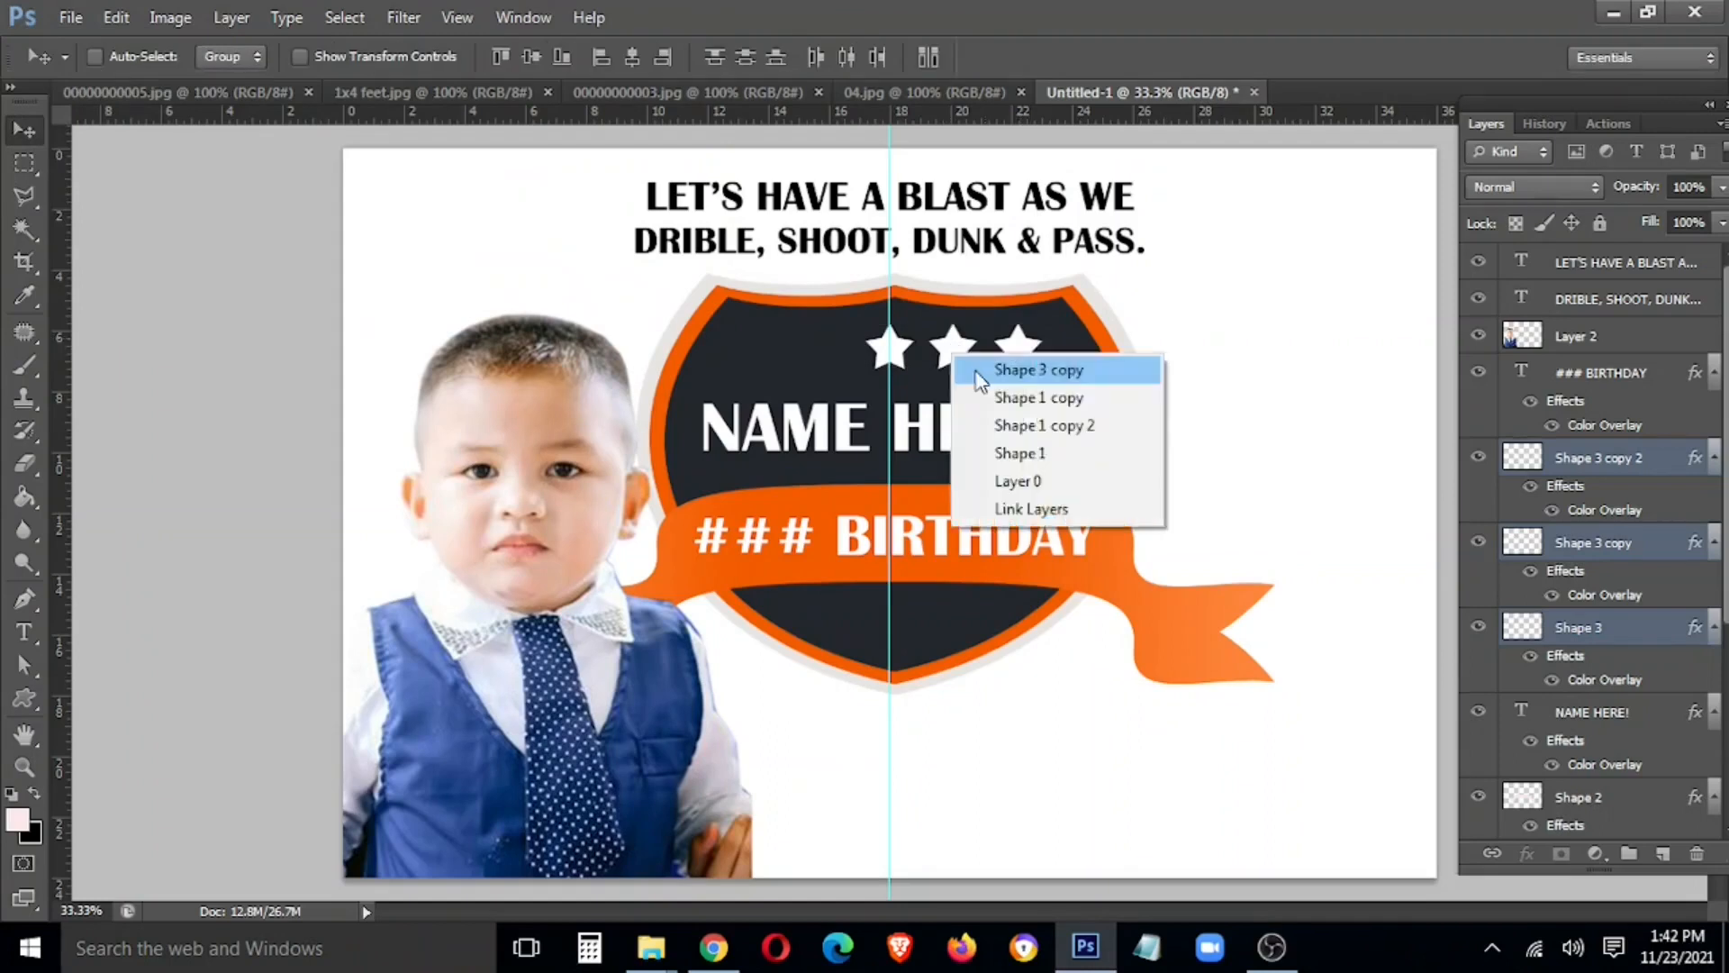
pyautogui.click(977, 371)
pyautogui.moveTo(944, 363); pyautogui.dragTo(818, 364)
pyautogui.moveTo(932, 361); pyautogui.dragTo(938, 358)
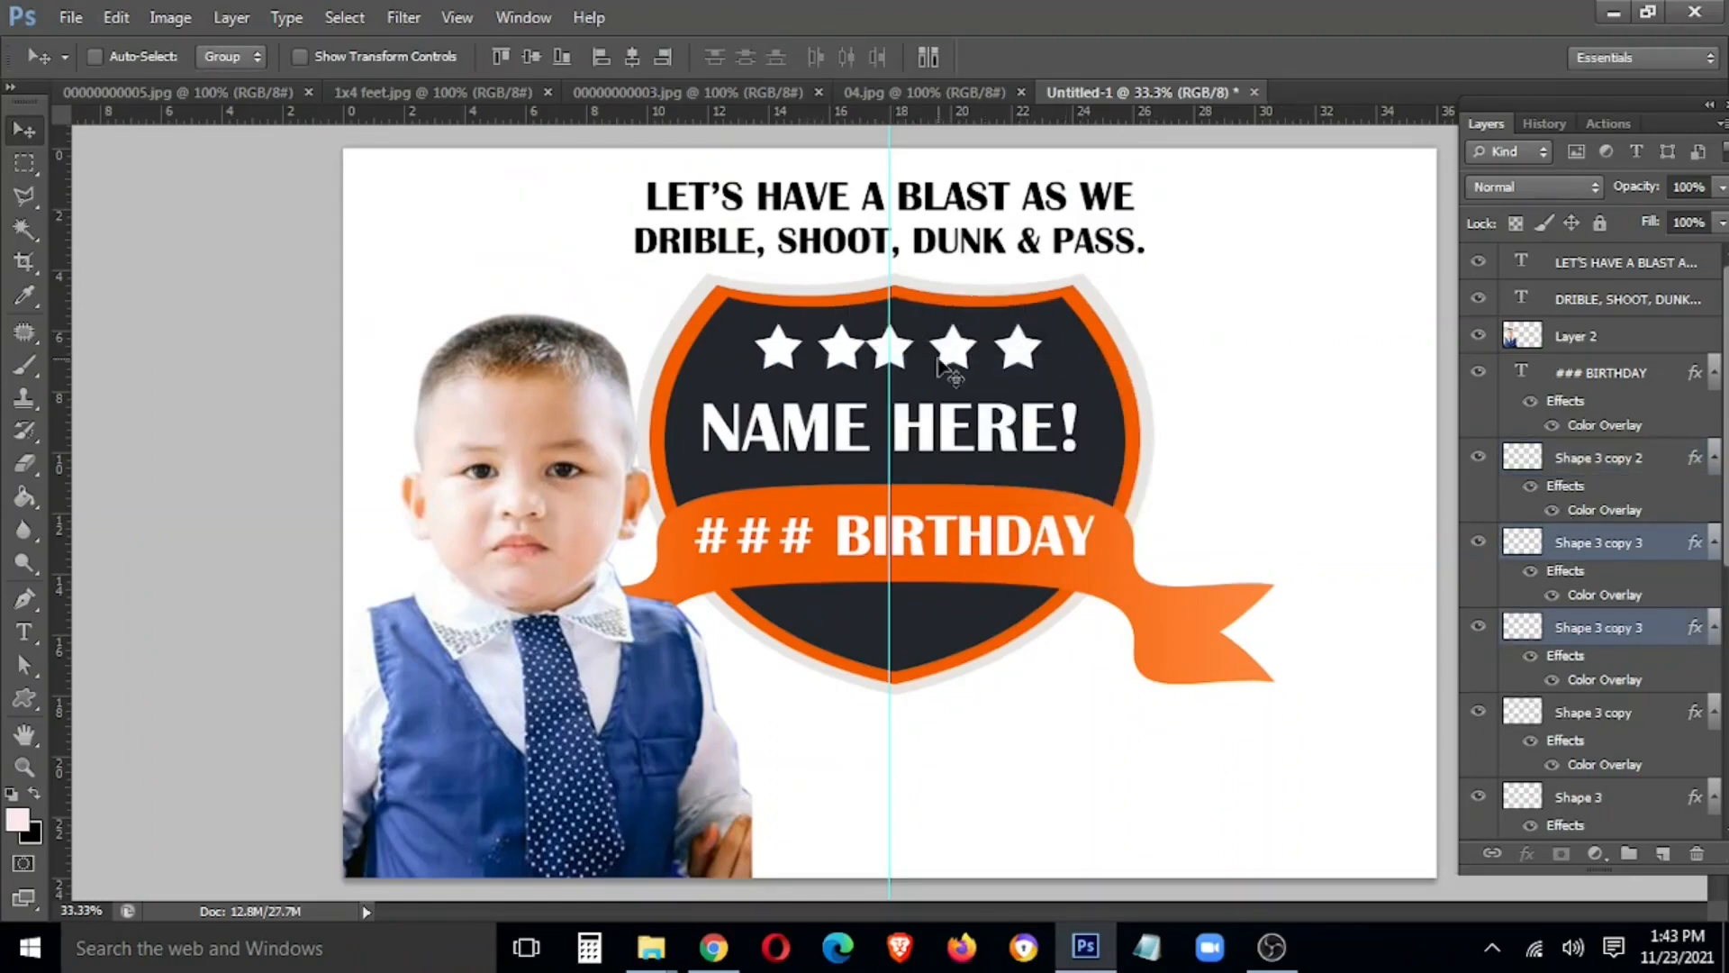
pyautogui.rightClick(899, 349)
pyautogui.keyDown('shift'); pyautogui.click(928, 367); pyautogui.keyUp('shift')
pyautogui.rightClick(961, 348)
pyautogui.click(881, 395)
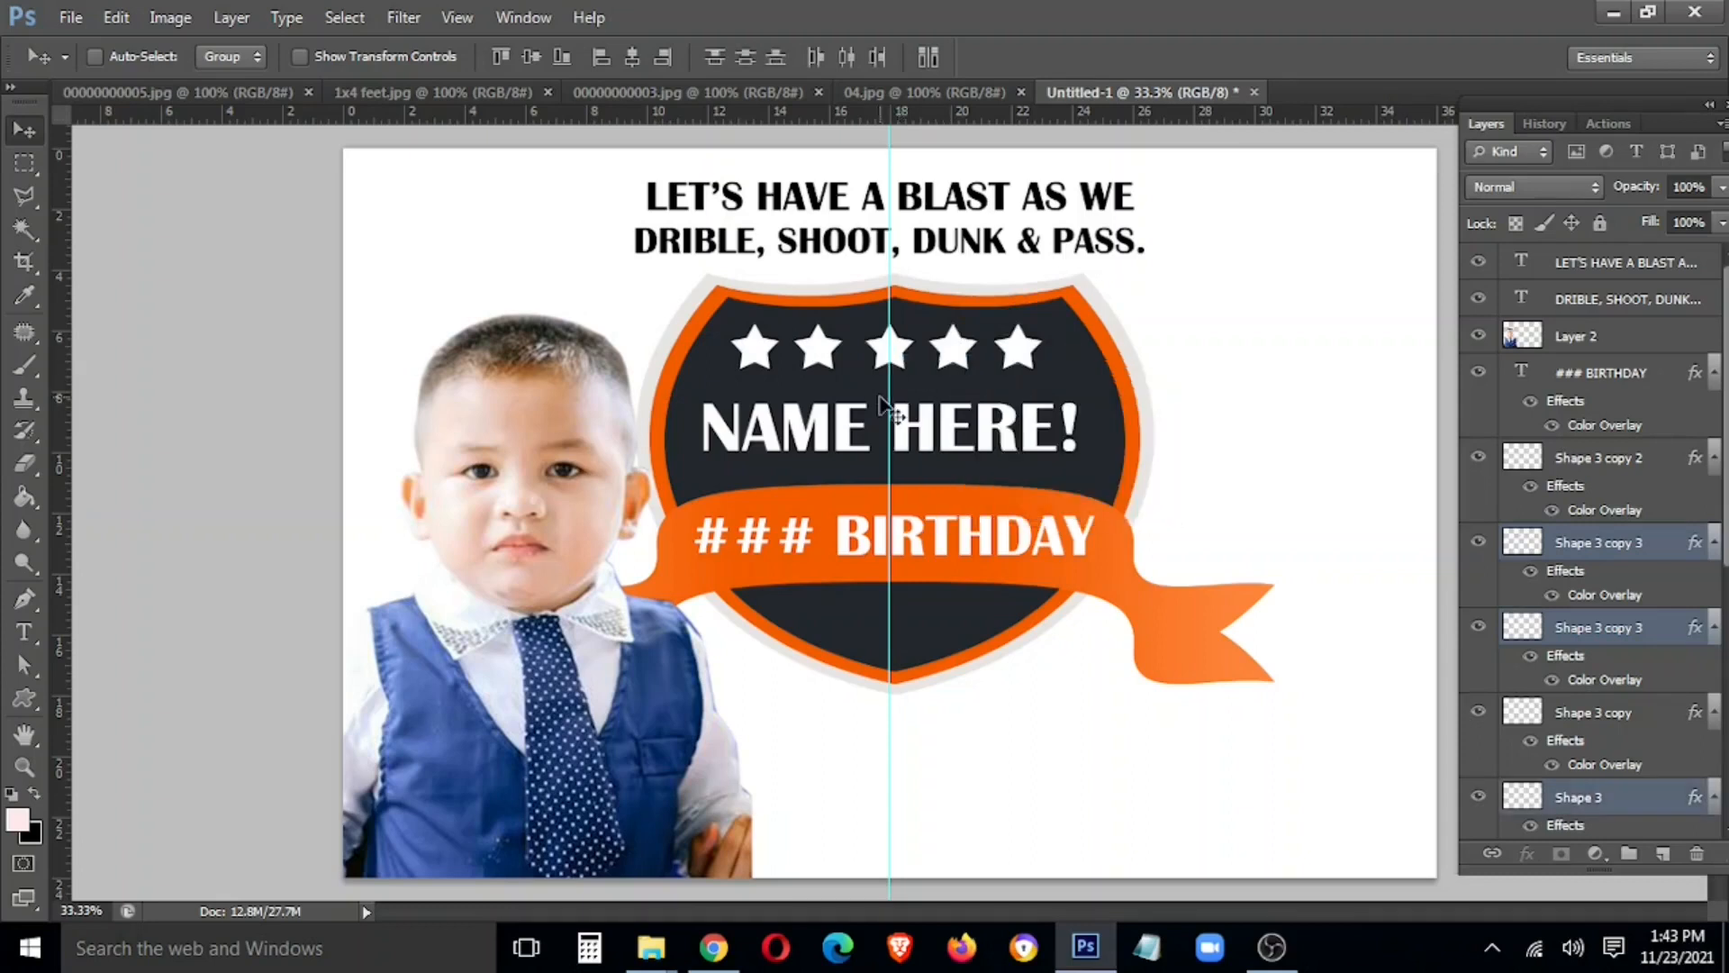
pyautogui.press('Delete')
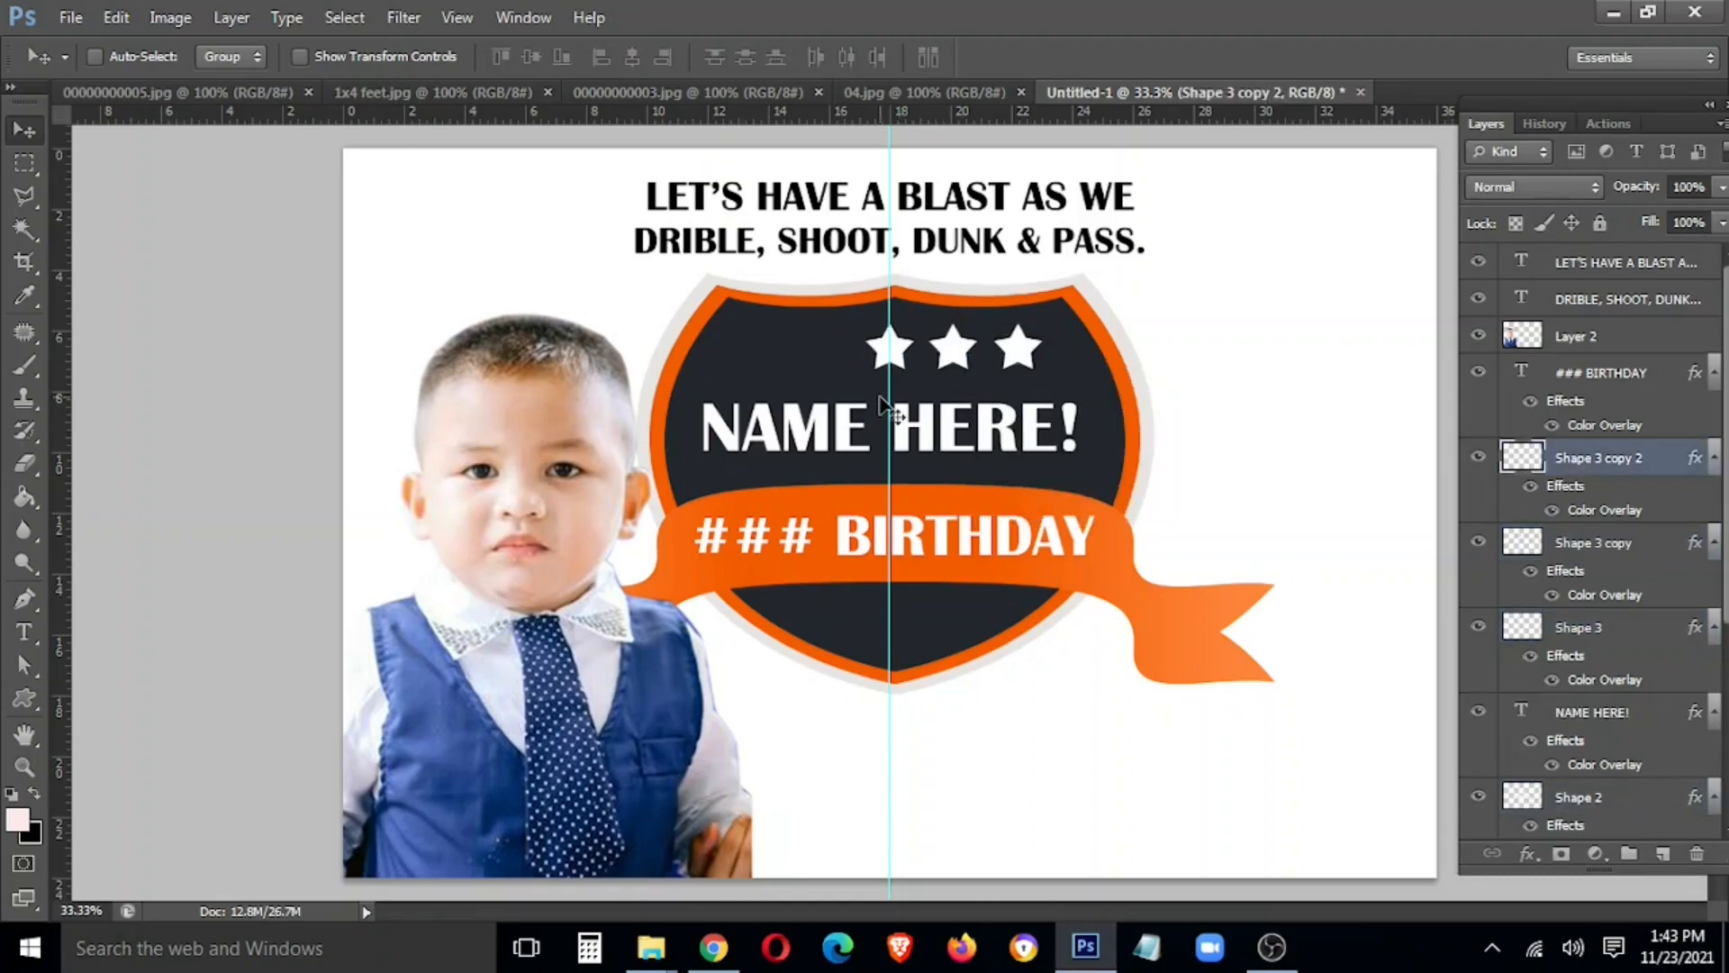
# Copy stars to the left end to complete the row of five, then select the star layers
pyautogui.moveTo(890, 351); pyautogui.dragTo(984, 370)
pyautogui.rightClick(956, 353)
pyautogui.click(975, 367)
pyautogui.keyDown('shift'); pyautogui.rightClick(884, 350); pyautogui.keyUp('shift')
pyautogui.keyDown('shift'); pyautogui.click(899, 364); pyautogui.keyUp('shift')
pyautogui.moveTo(898, 358); pyautogui.dragTo(772, 359)
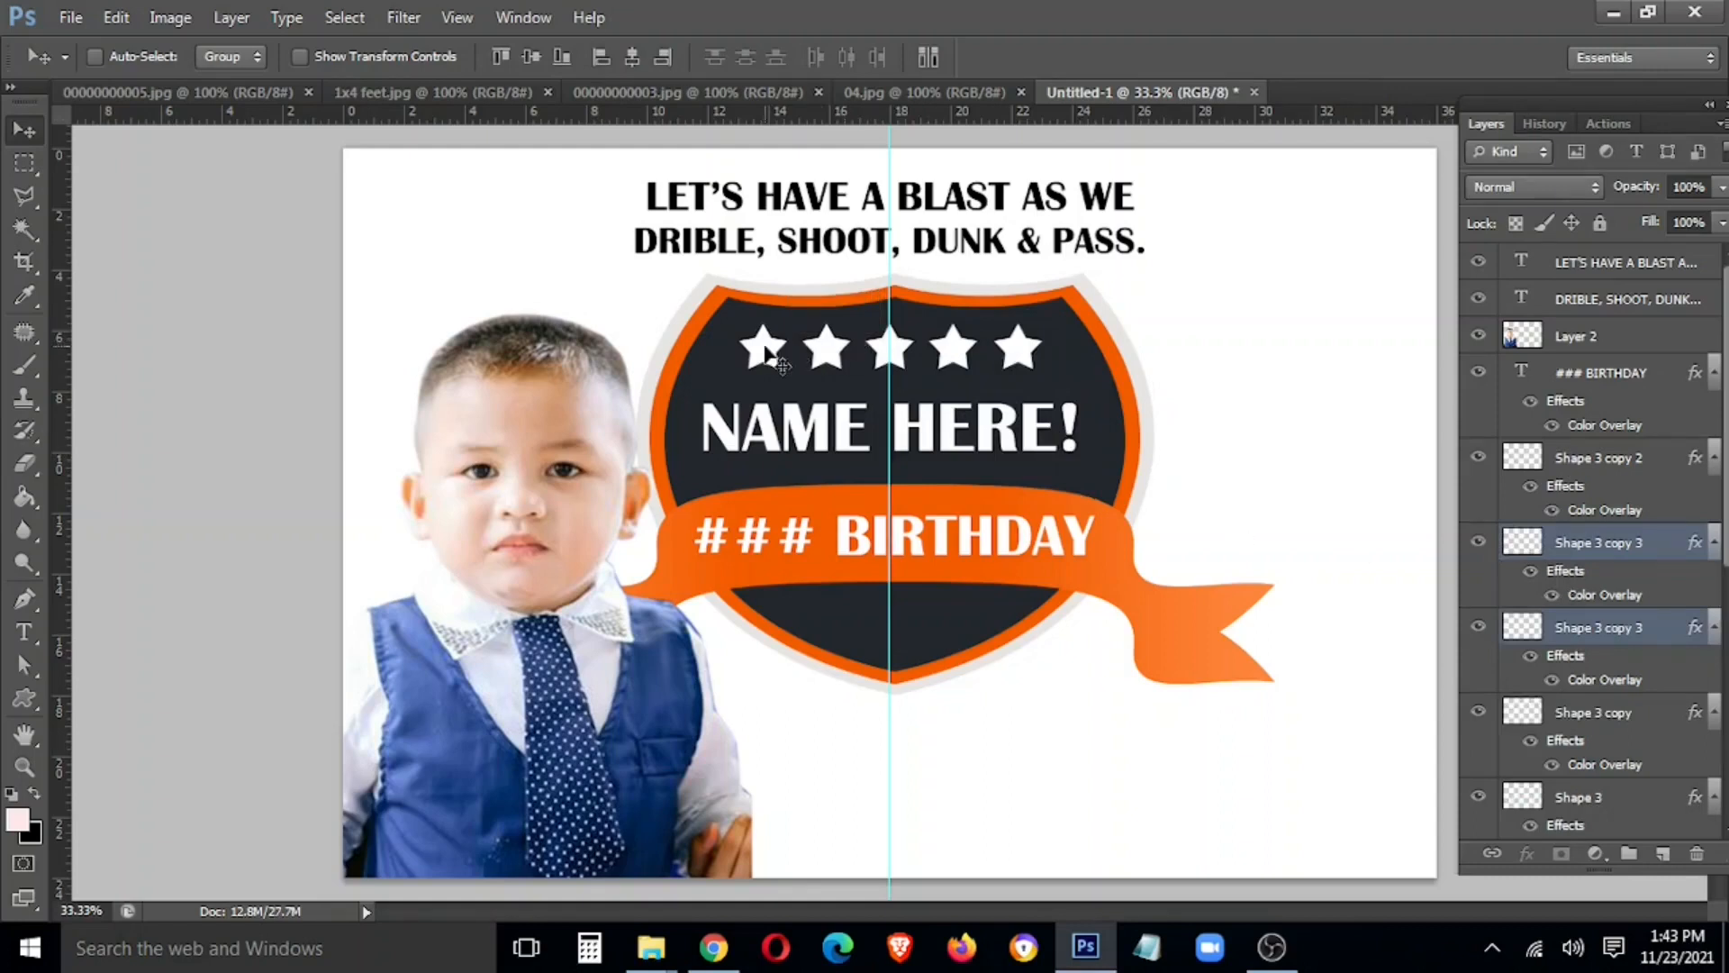
pyautogui.keyDown('shift'); pyautogui.rightClick(888, 344); pyautogui.keyUp('shift')
pyautogui.keyDown('shift'); pyautogui.click(910, 354); pyautogui.keyUp('shift')
pyautogui.keyDown('shift'); pyautogui.rightClick(953, 361); pyautogui.keyUp('shift')
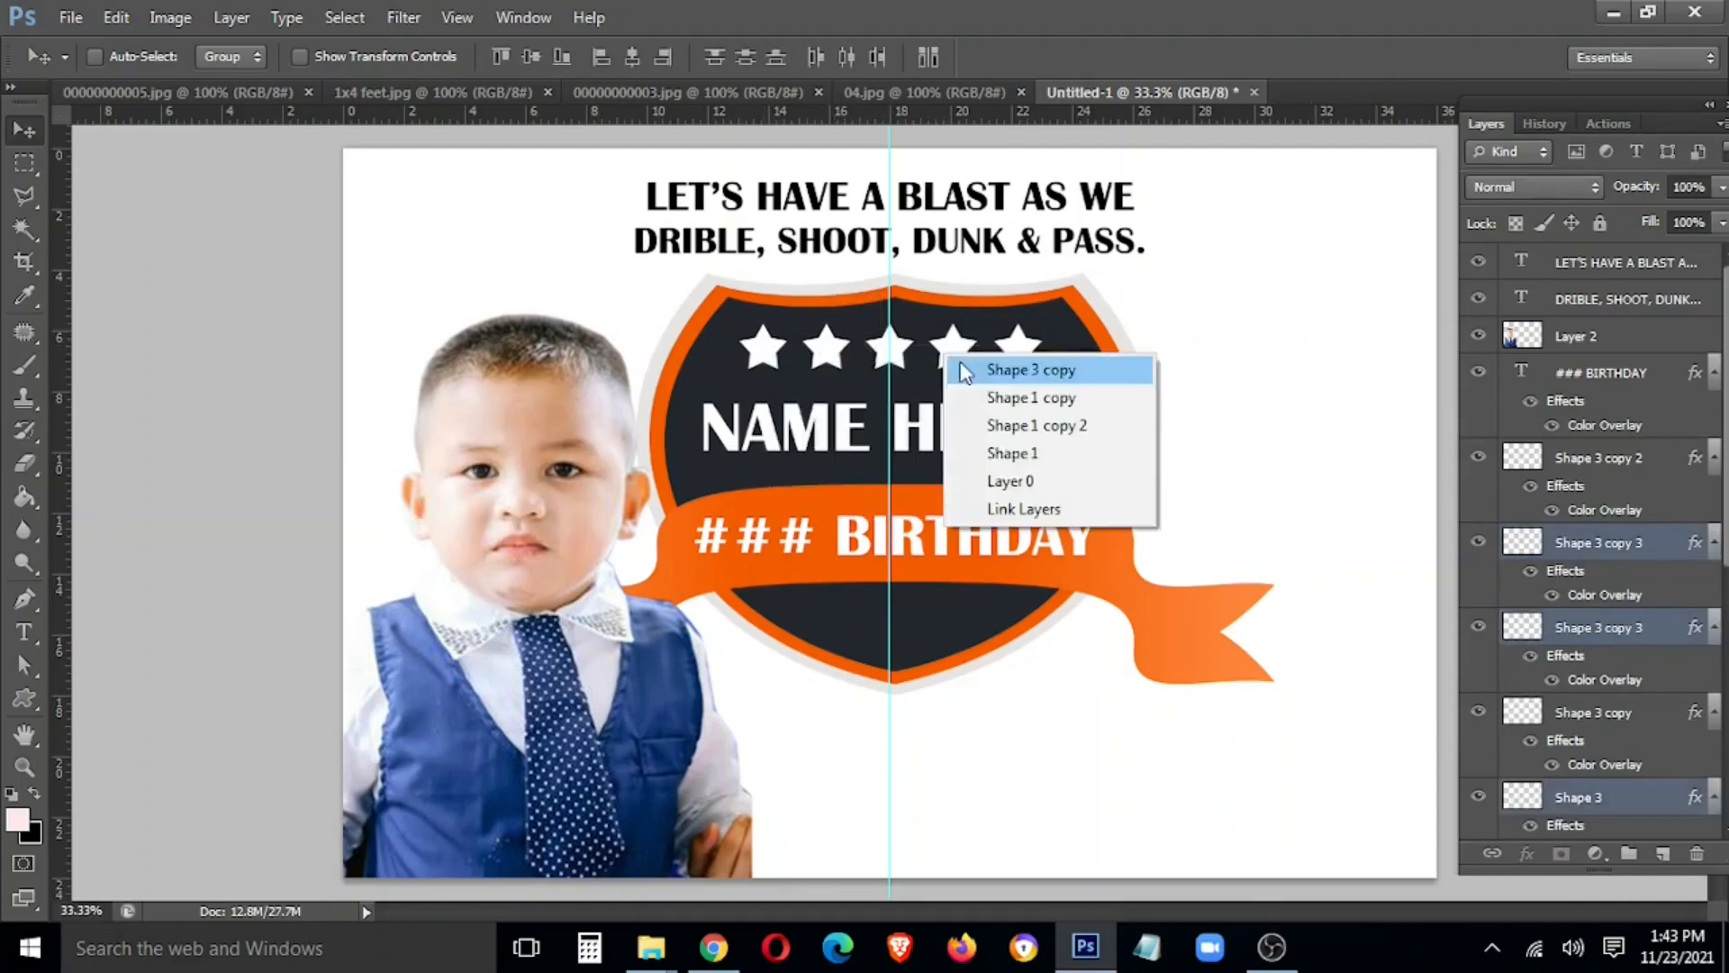
pyautogui.keyDown('shift'); pyautogui.click(964, 369); pyautogui.keyUp('shift')
pyautogui.keyDown('shift'); pyautogui.rightClick(1017, 358); pyautogui.keyUp('shift')
pyautogui.keyDown('shift'); pyautogui.click(1033, 377); pyautogui.keyUp('shift')
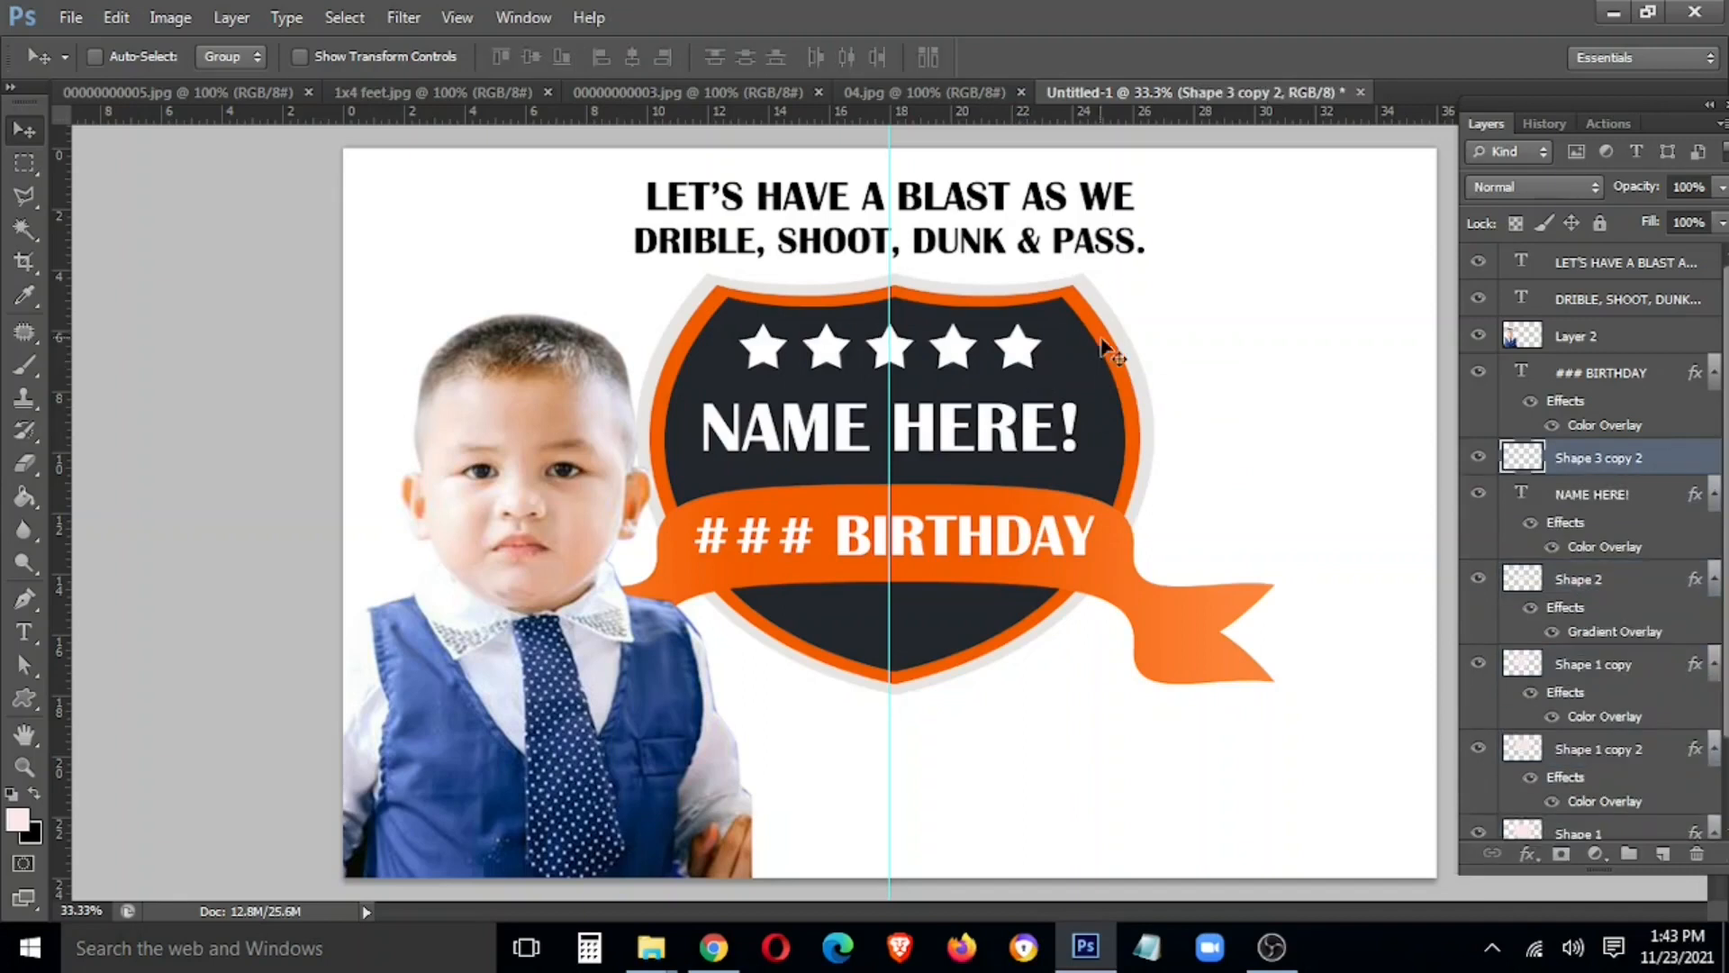
# Apply an Inner Bevel, Smooth Bevel & Emboss of size 57 to Shape 1 copy 2's orange rim
pyautogui.rightClick(1598, 733)
pyautogui.click(1386, 74)
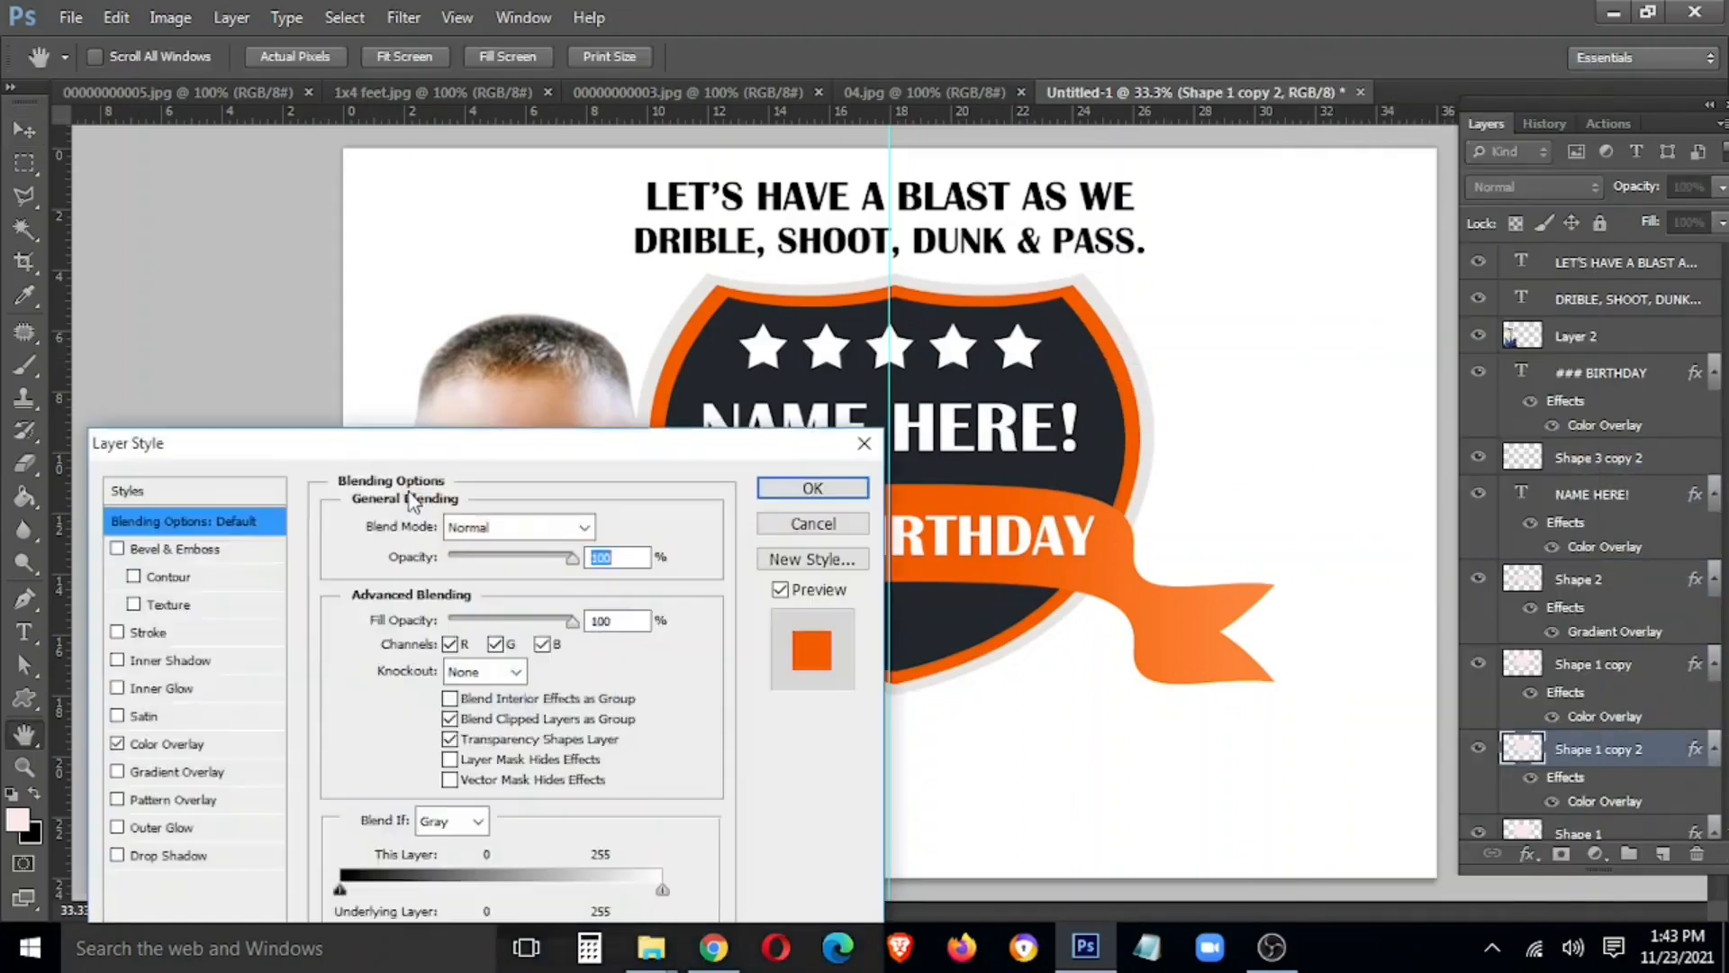
pyautogui.click(181, 551)
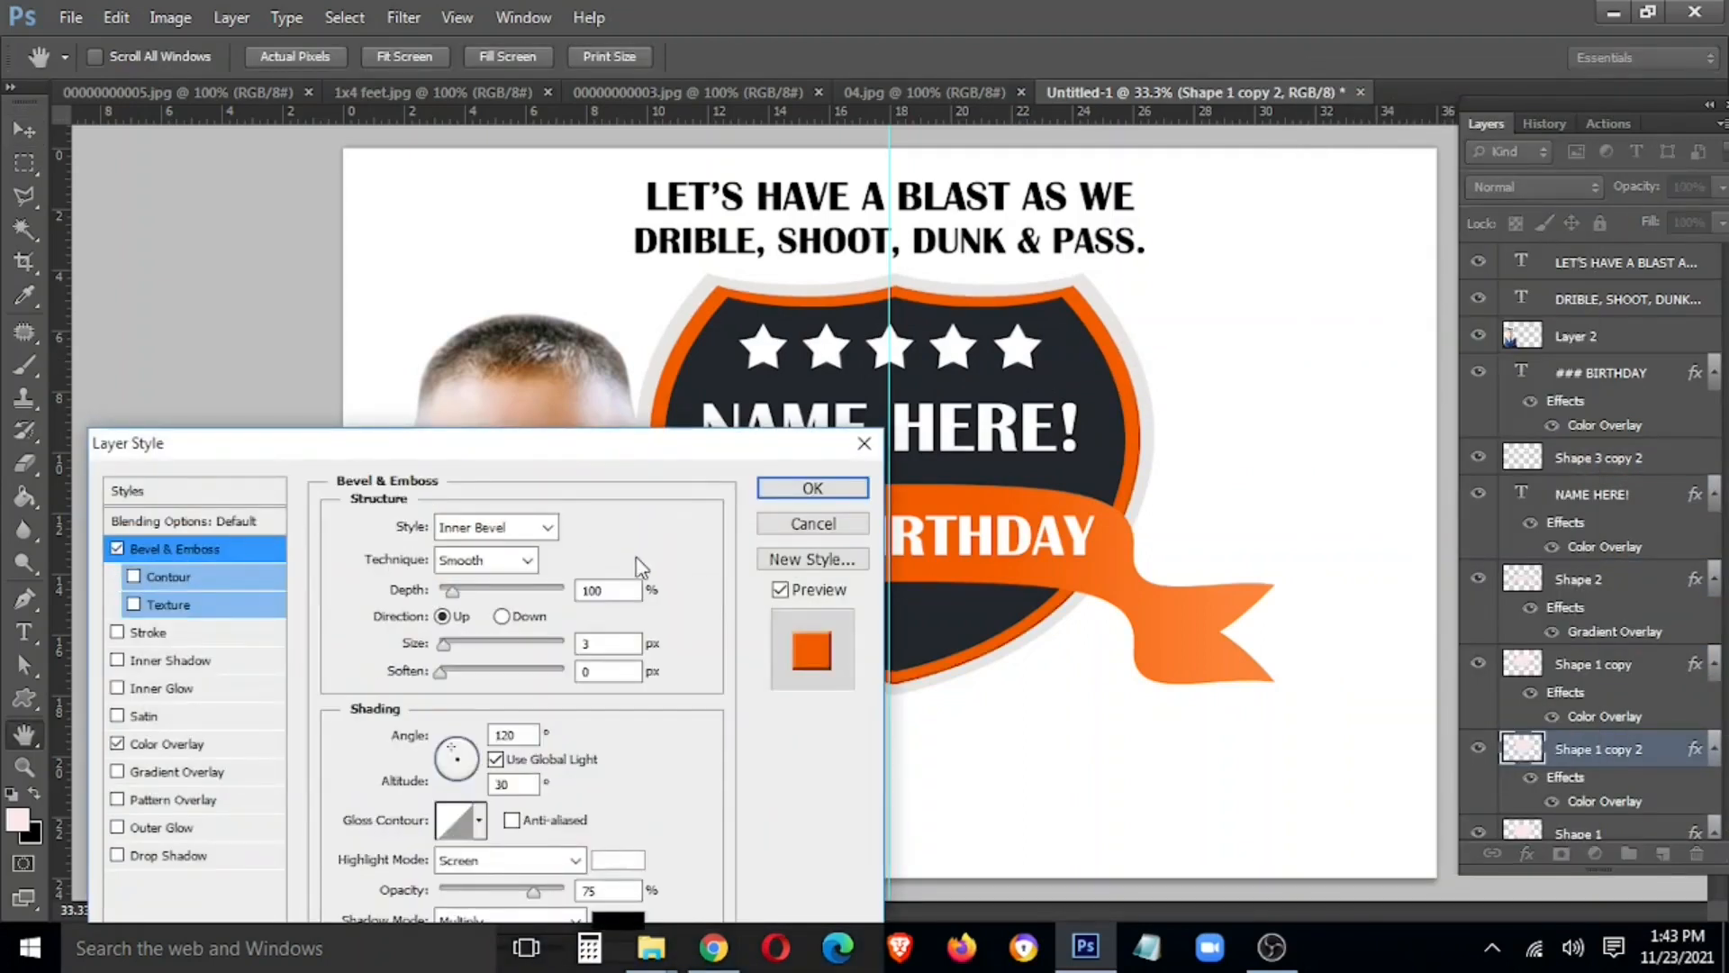
pyautogui.moveTo(442, 644)
pyautogui.mouseDown()
pyautogui.moveTo(474, 650)
pyautogui.moveTo(453, 656)
pyautogui.mouseUp()
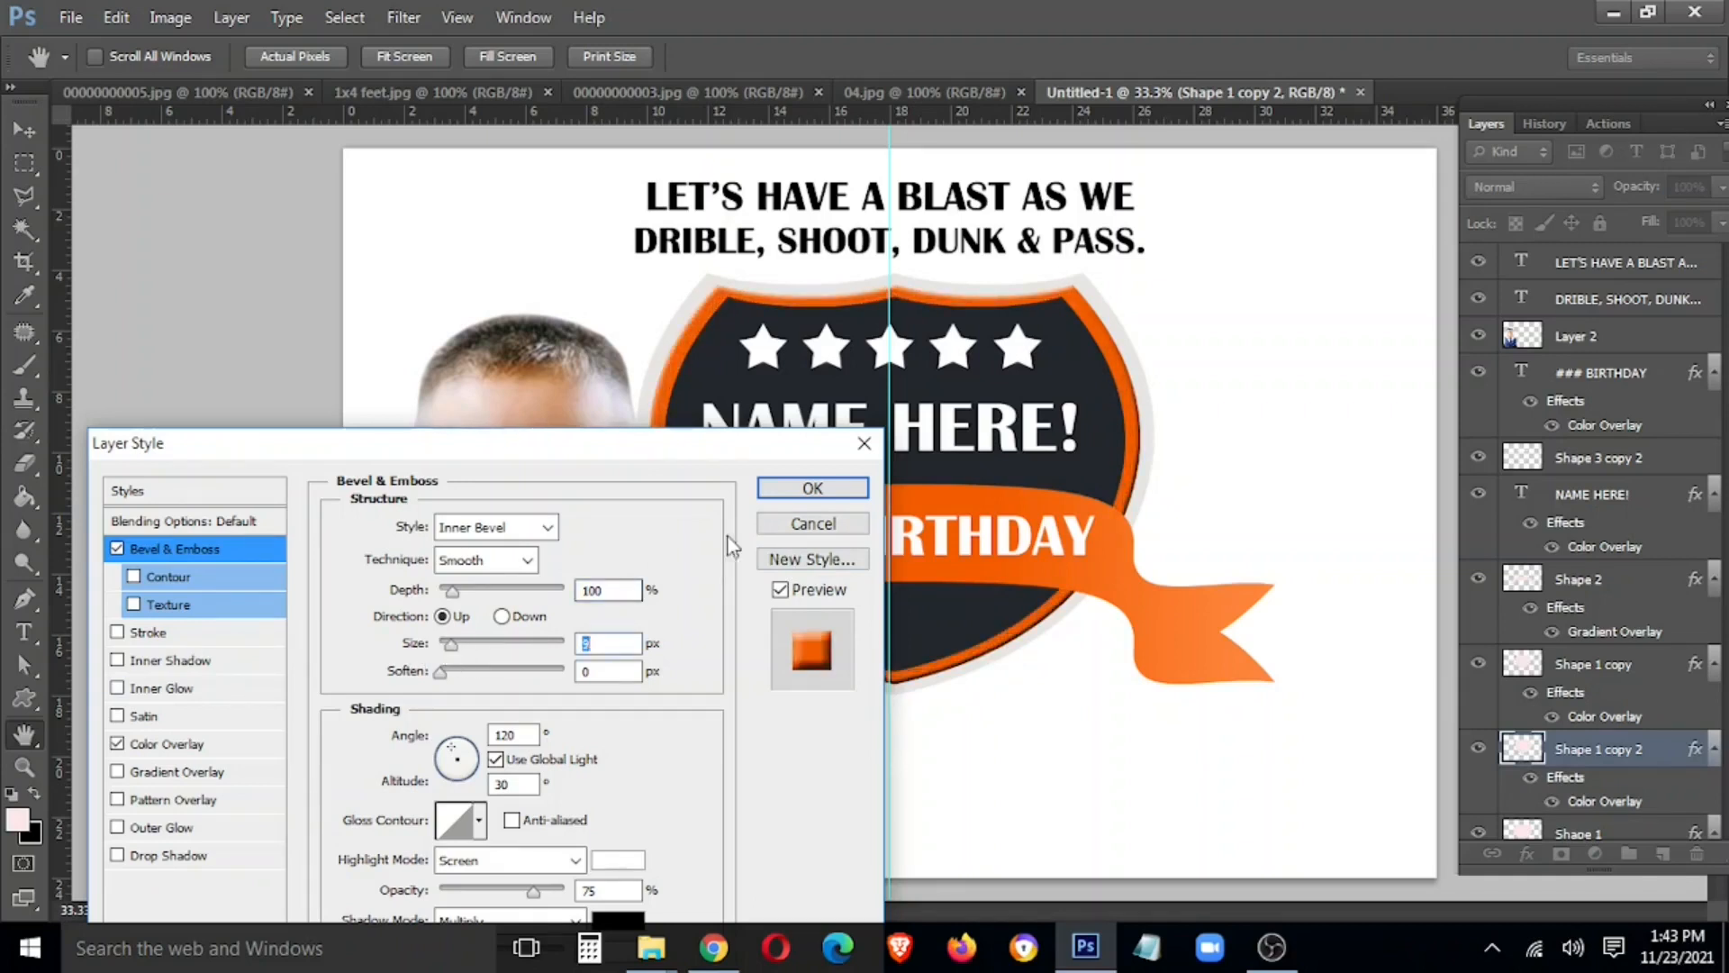
pyautogui.click(812, 487)
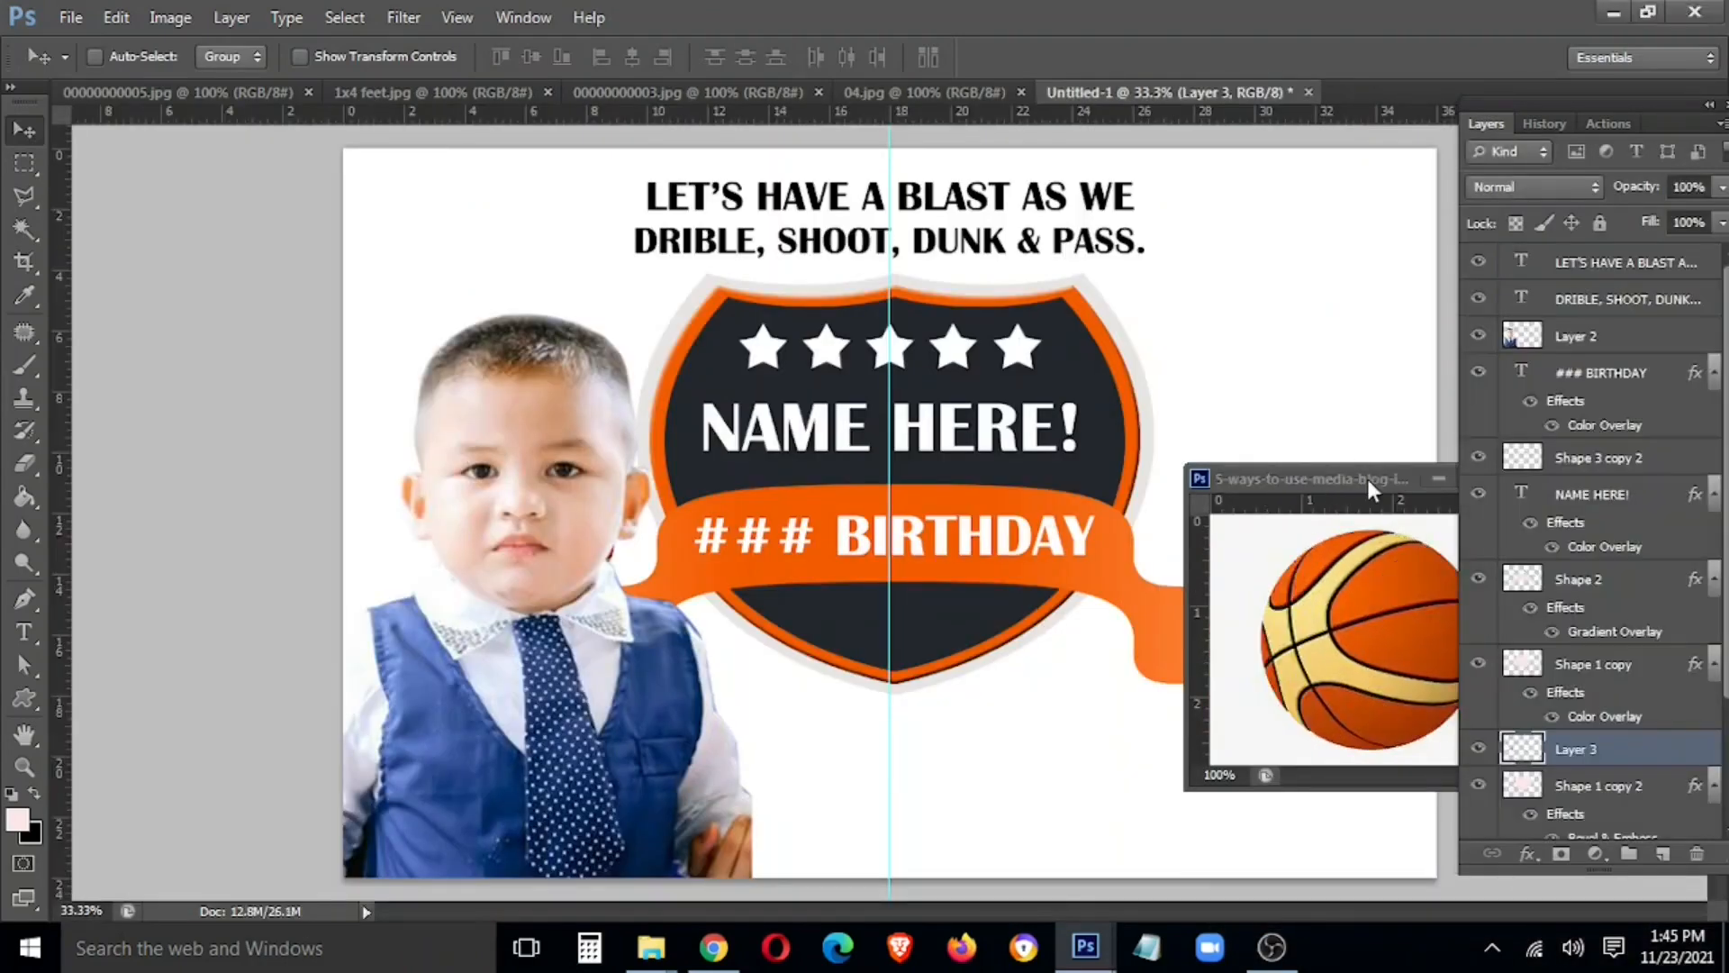
# Bring the basketball image in, enlarge it below the shield, and raise its layer two levels
pyautogui.moveTo(1369, 487); pyautogui.dragTo(742, 731)
pyautogui.click(713, 577)
pyautogui.hotkey('ctrl', 't')
pyautogui.moveTo(709, 636); pyautogui.dragTo(827, 796)
pyautogui.press('Return')
pyautogui.hotkey('ctrl', ']')
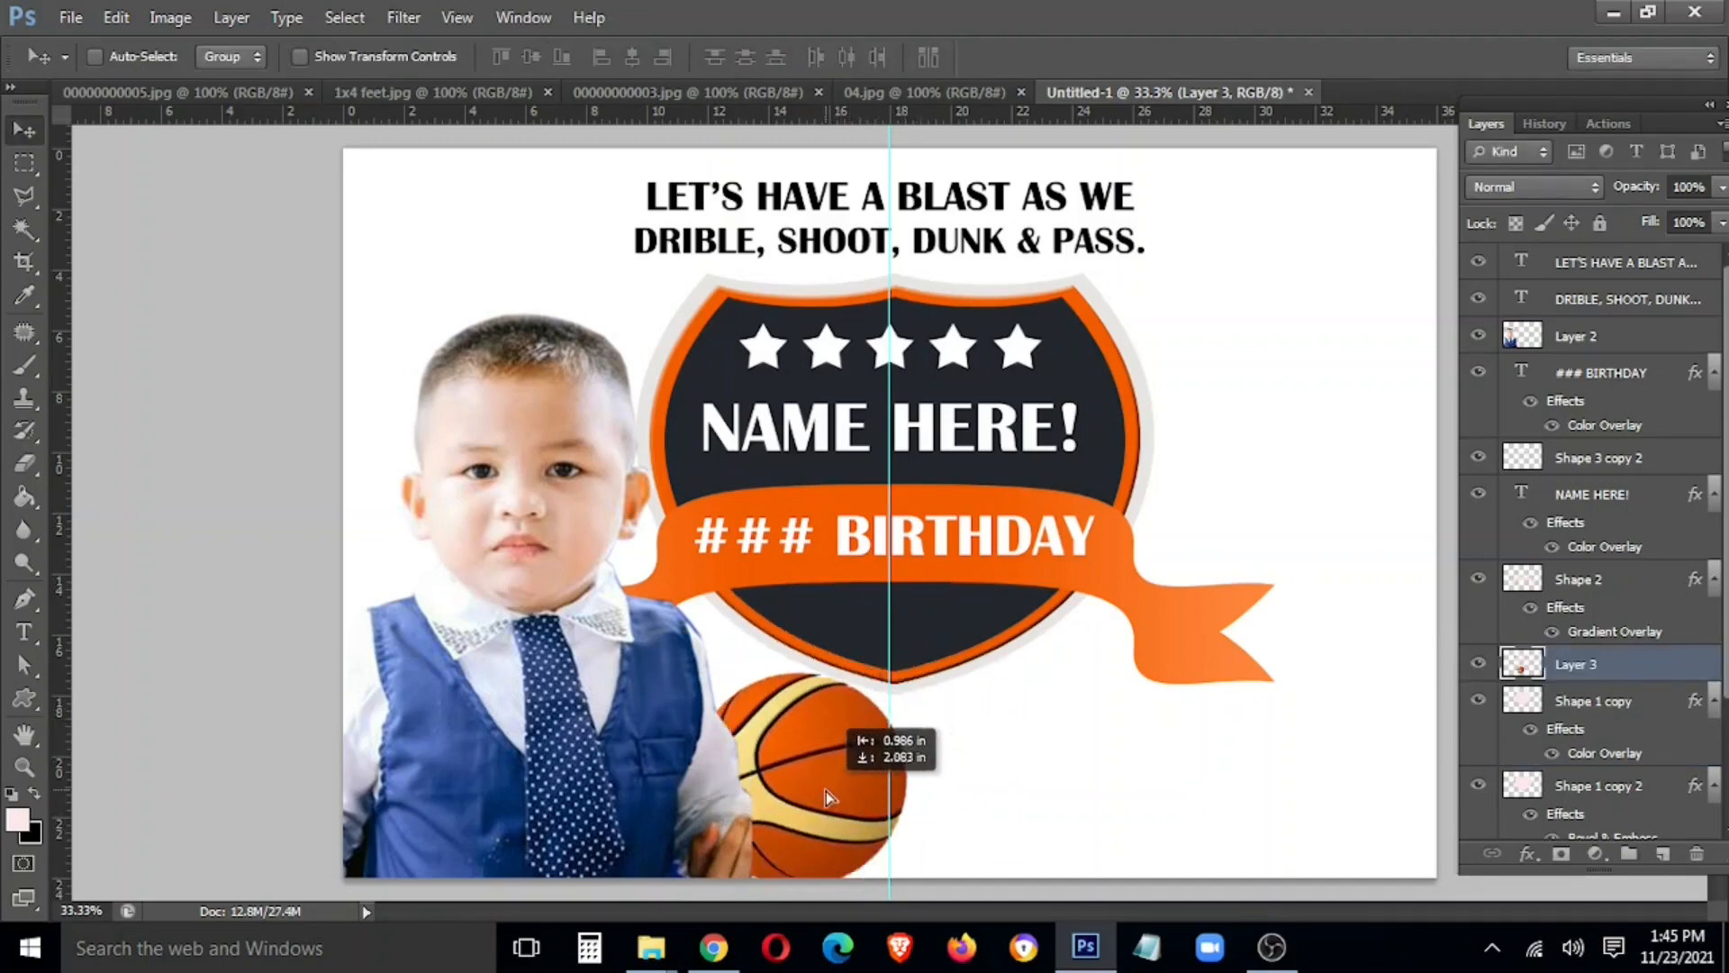
pyautogui.hotkey('ctrl', ']')
pyautogui.hotkey('ctrl', ']')
pyautogui.hotkey('ctrl', ']')
pyautogui.hotkey('ctrl', ']')
pyautogui.hotkey('ctrl', ']')
pyautogui.hotkey('ctrl', ']')
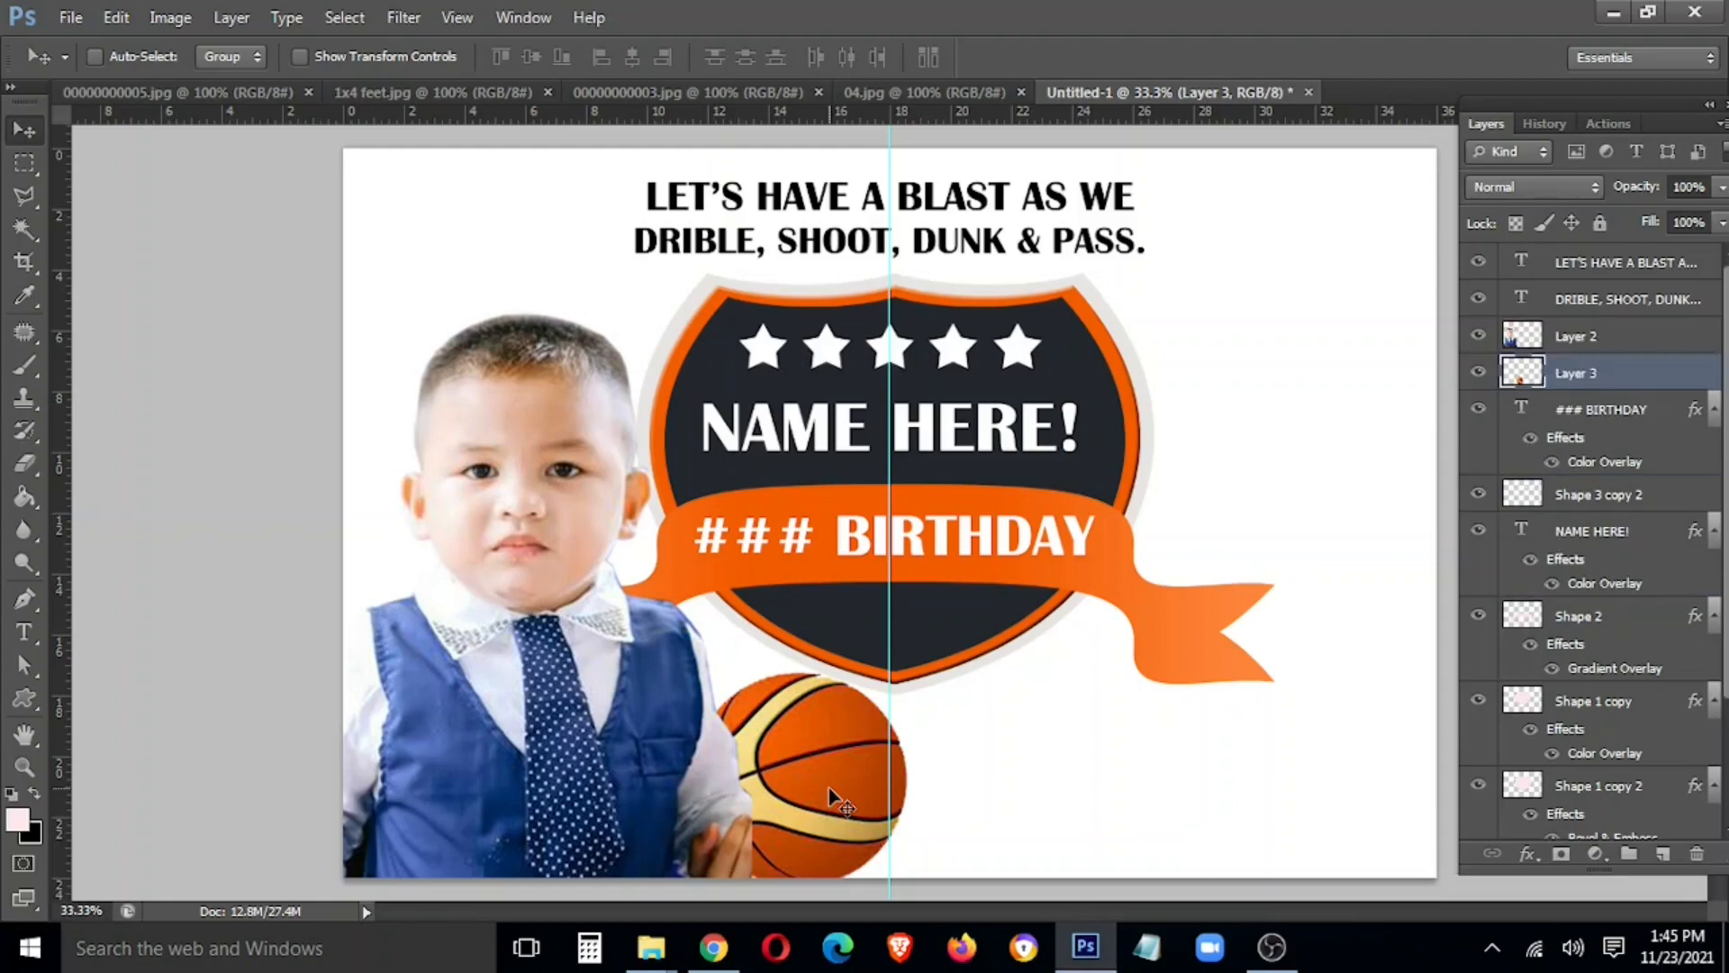
# Shift the basketball left beside the boy's hand and enlarge it slightly
pyautogui.rightClick(829, 789)
pyautogui.moveTo(829, 789)
pyautogui.mouseDown()
pyautogui.moveTo(798, 815)
pyautogui.moveTo(816, 820)
pyautogui.mouseUp()
pyautogui.hotkey('ctrl', 't')
pyautogui.moveTo(859, 672); pyautogui.dragTo(878, 657)
pyautogui.moveTo(800, 801); pyautogui.dragTo(794, 792)
# Place the hoop net in the top-left corner at about 73% size, layered behind the boy
pyautogui.press('Return')
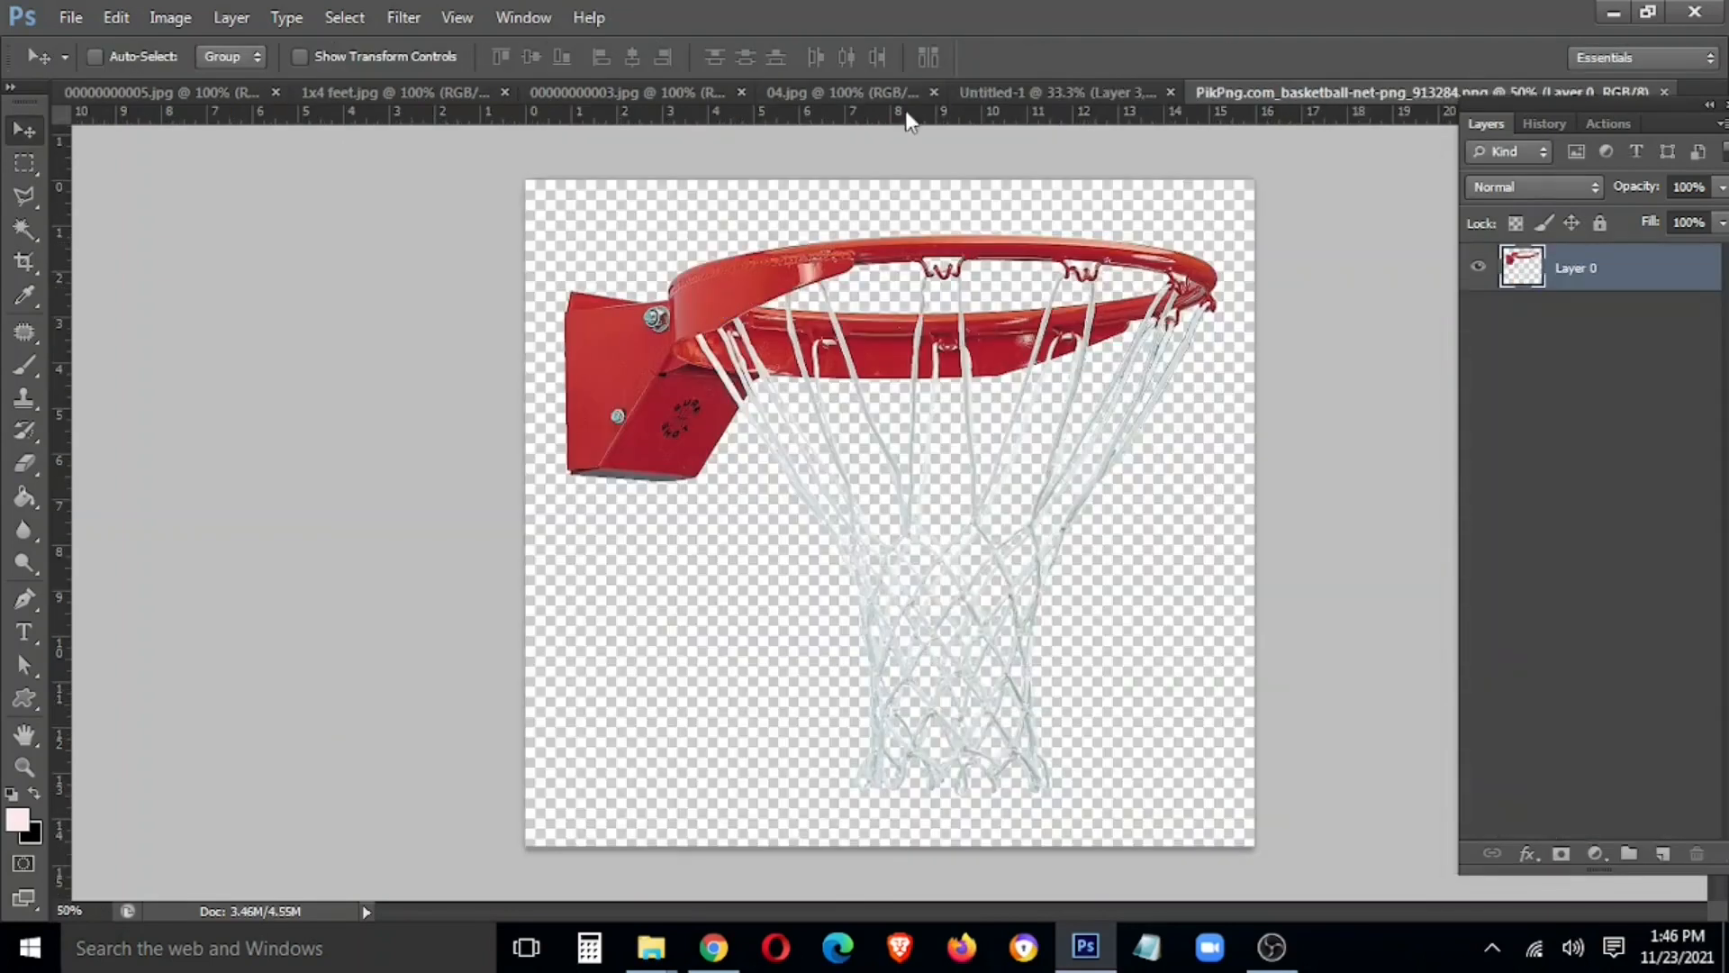
pyautogui.moveTo(1171, 93); pyautogui.dragTo(182, 464)
pyautogui.moveTo(420, 613); pyautogui.dragTo(494, 272)
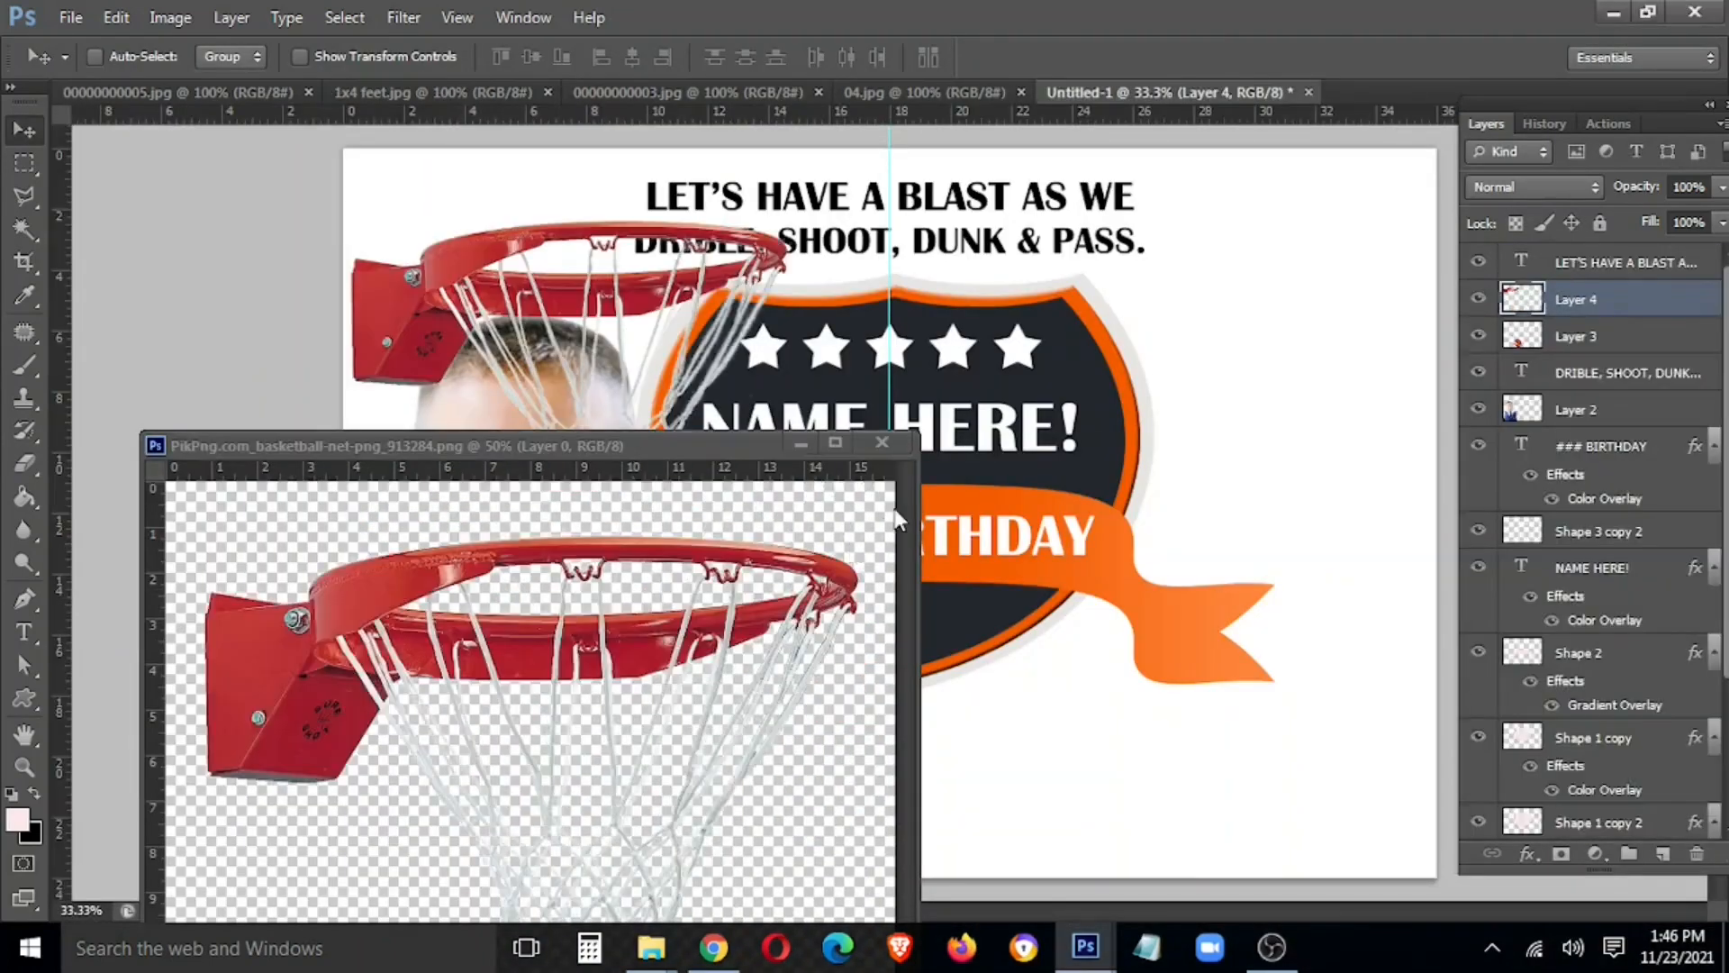
pyautogui.click(881, 443)
pyautogui.moveTo(657, 364); pyautogui.dragTo(639, 305)
pyautogui.hotkey('ctrl', 't')
pyautogui.moveTo(790, 125); pyautogui.dragTo(725, 185)
pyautogui.moveTo(525, 223); pyautogui.dragTo(442, 178)
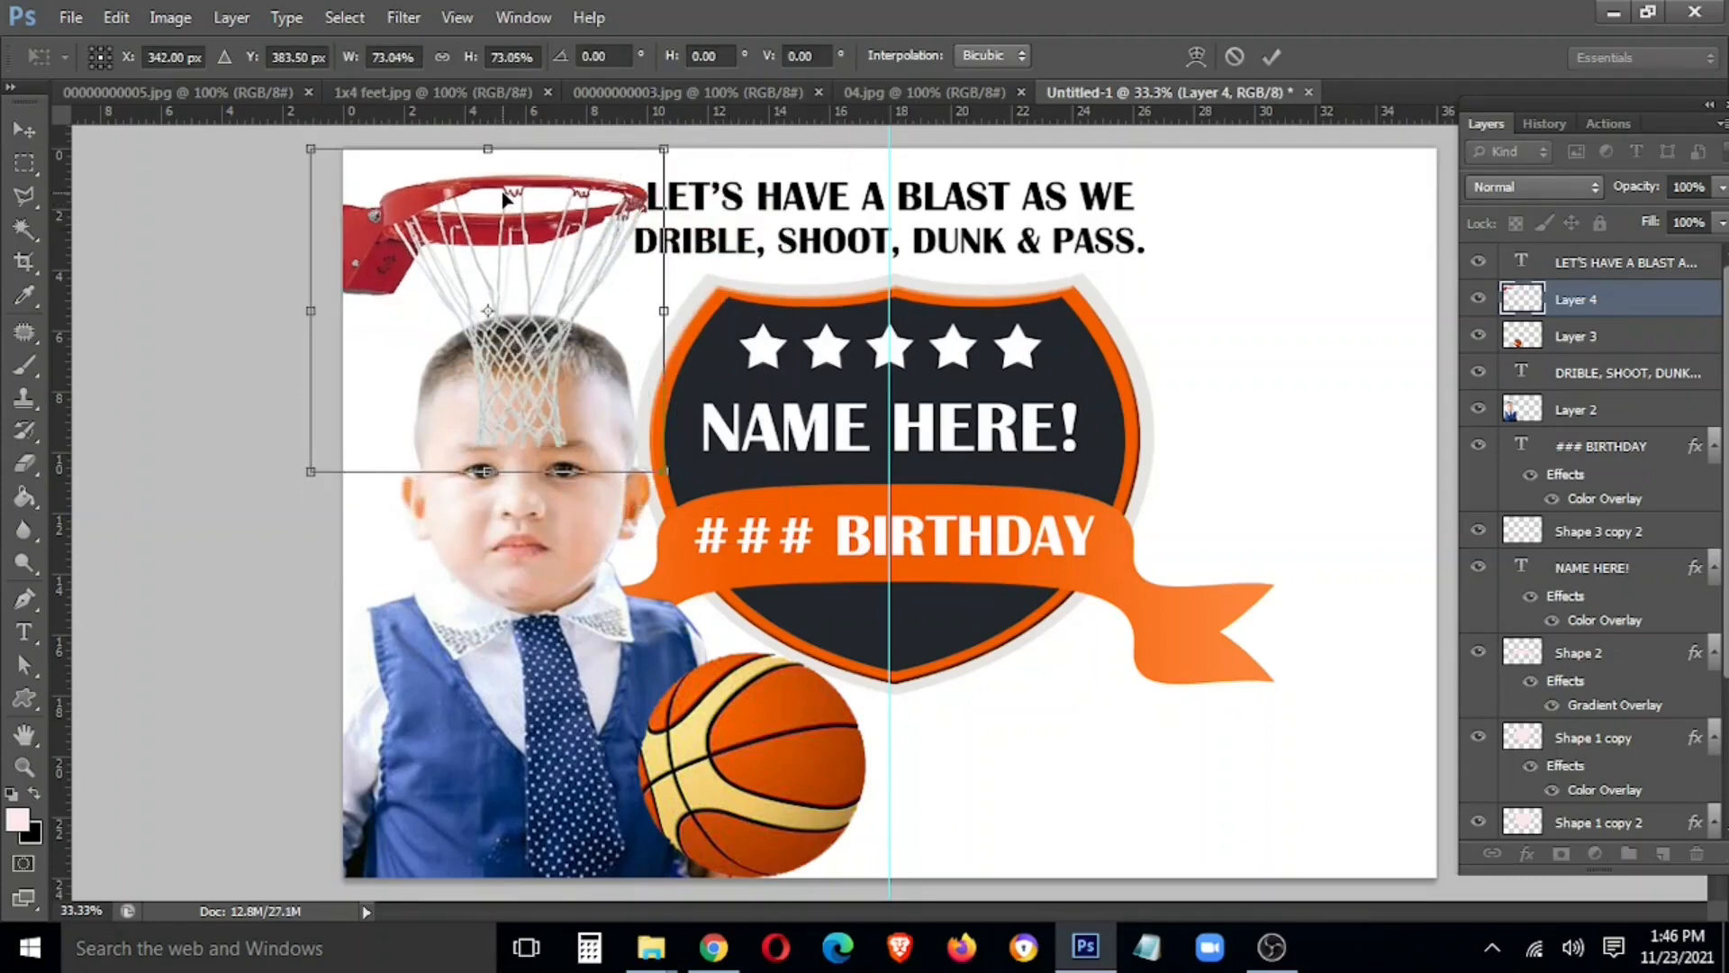
pyautogui.press('Return')
pyautogui.moveTo(1570, 407); pyautogui.dragTo(1625, 712)
# Hide the panels and shrink the top-left hoop a bit more
pyautogui.press('Tab')
pyautogui.hotkey('ctrl', 't')
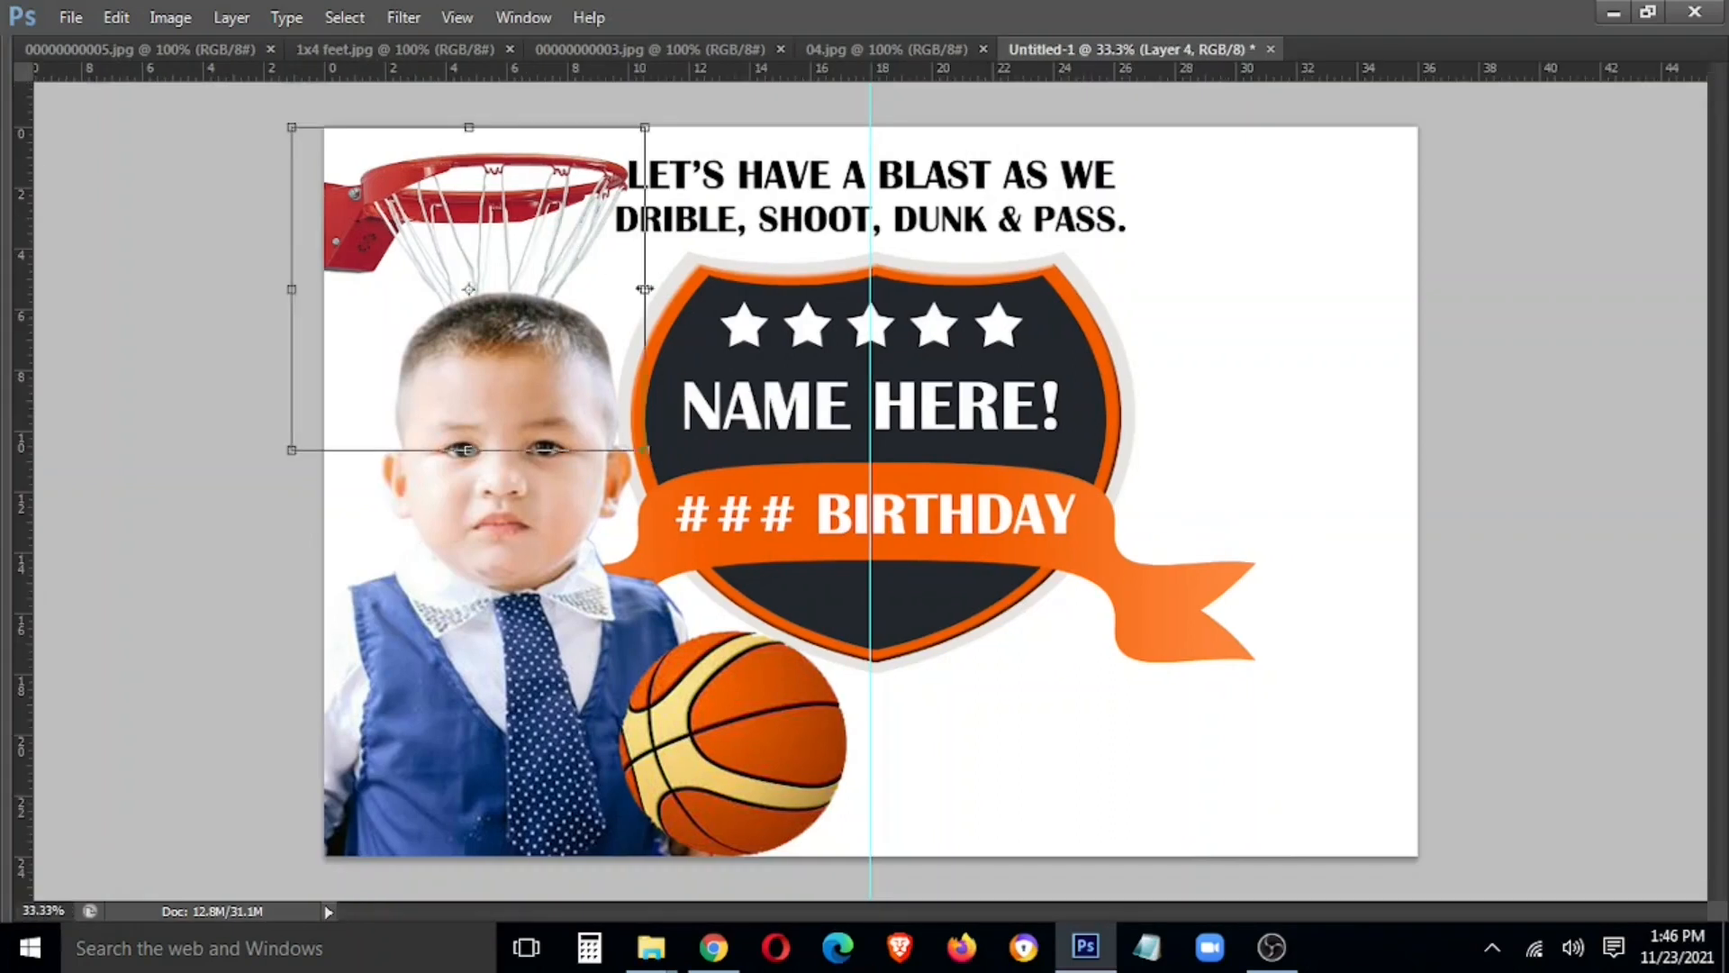
pyautogui.moveTo(647, 453); pyautogui.dragTo(579, 438)
pyautogui.press('Return')
# Duplicate the hoop, flip the copy horizontally, and move it to the top-right corner
pyautogui.moveTo(476, 227); pyautogui.dragTo(1209, 267)
pyautogui.hotkey('ctrl', 't')
pyautogui.rightClick(592, 221)
pyautogui.click(749, 604)
pyautogui.press('Return')
pyautogui.moveTo(613, 248); pyautogui.dragTo(1320, 256)
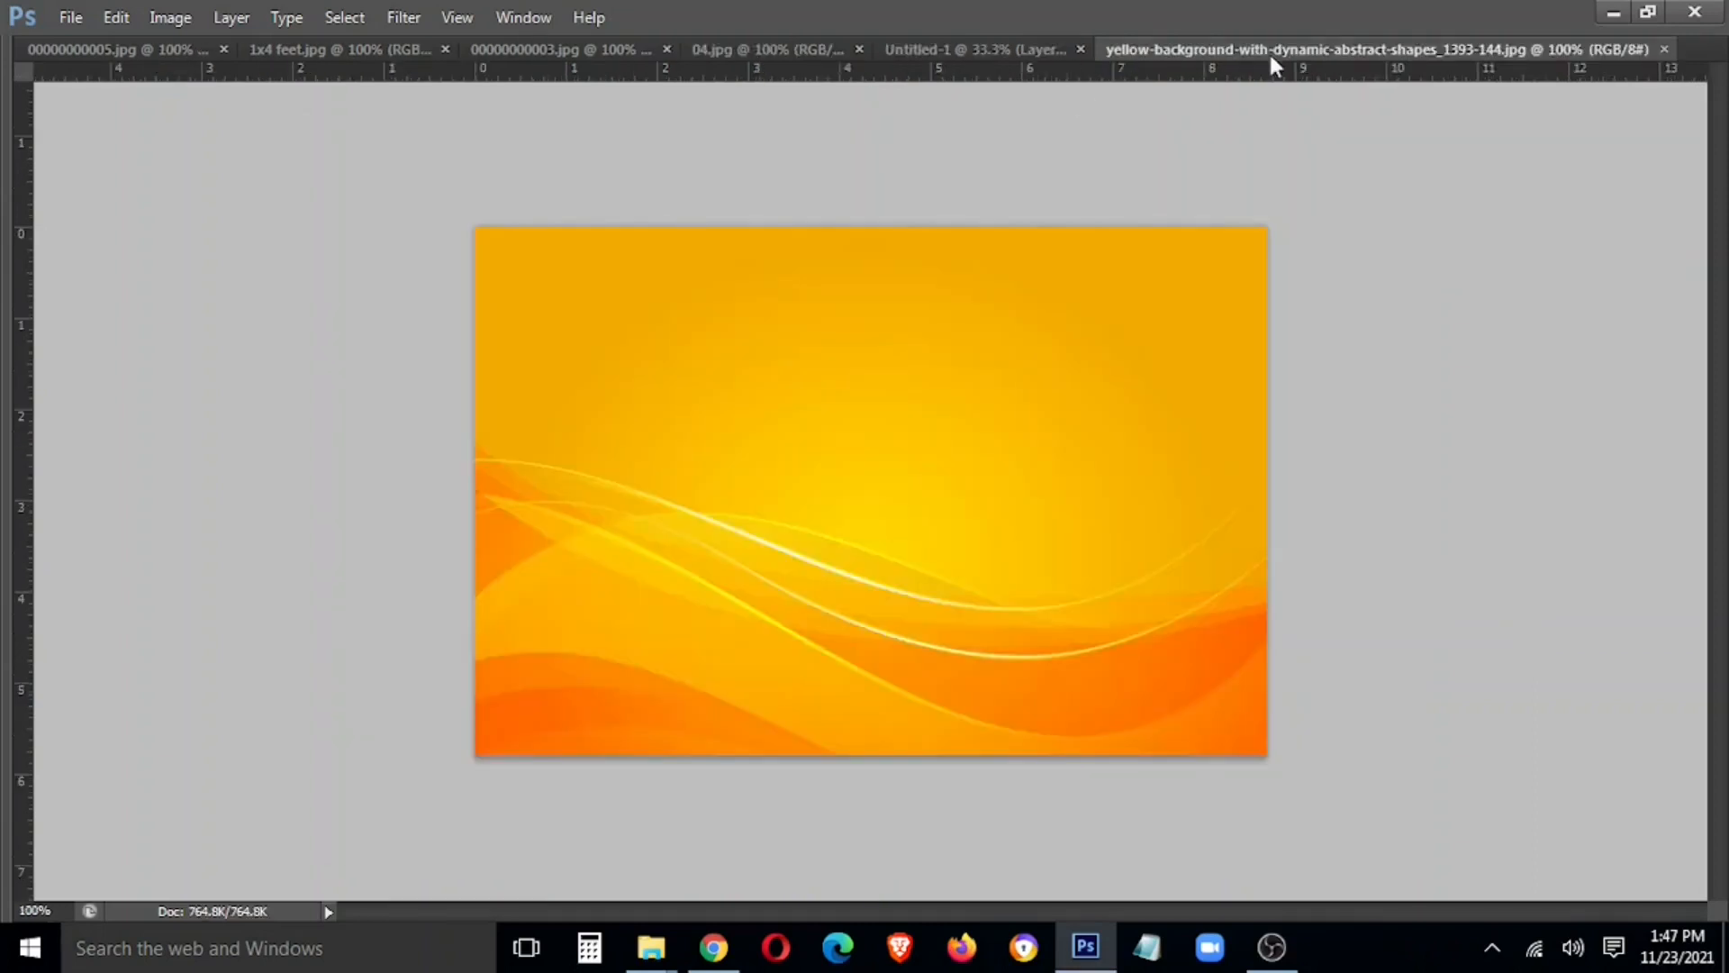
# Put the yellow-orange wave image just above the white background layer, stretched over the whole canvas
pyautogui.moveTo(1271, 56); pyautogui.dragTo(549, 414)
pyautogui.moveTo(626, 650); pyautogui.dragTo(721, 306)
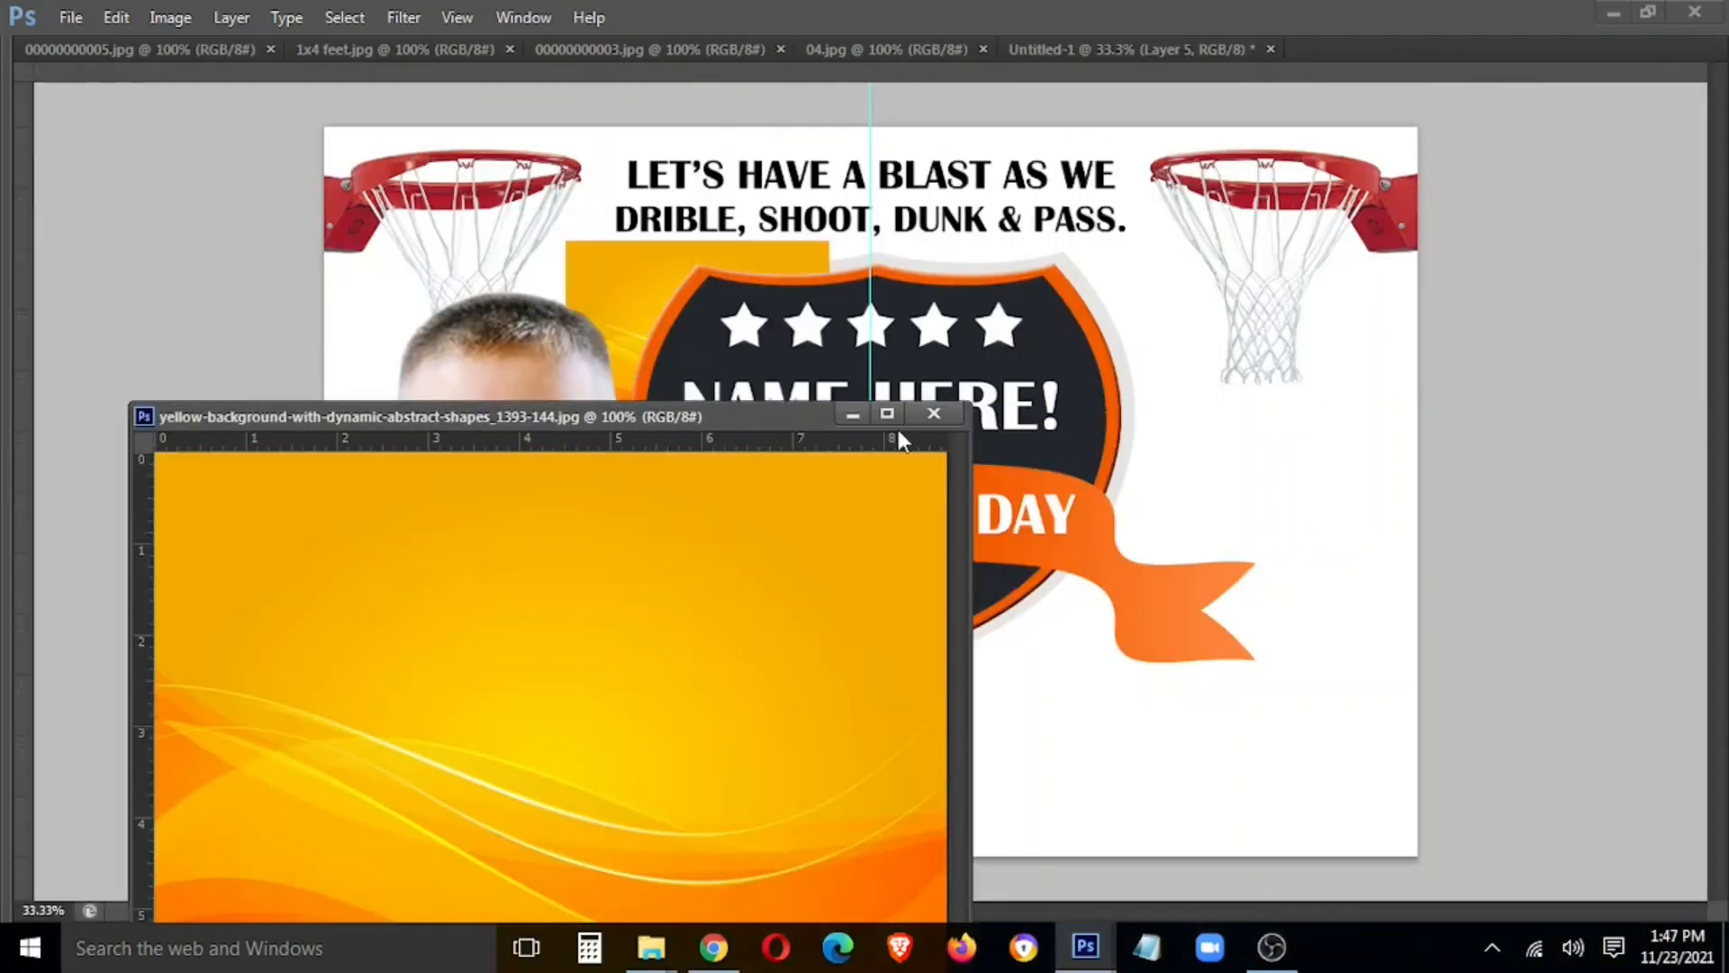
pyautogui.click(938, 413)
pyautogui.hotkey('ctrl', 'shift', '[')
pyautogui.hotkey('ctrl', ']')
pyautogui.moveTo(761, 385); pyautogui.dragTo(1351, 939)
pyautogui.press('Return')
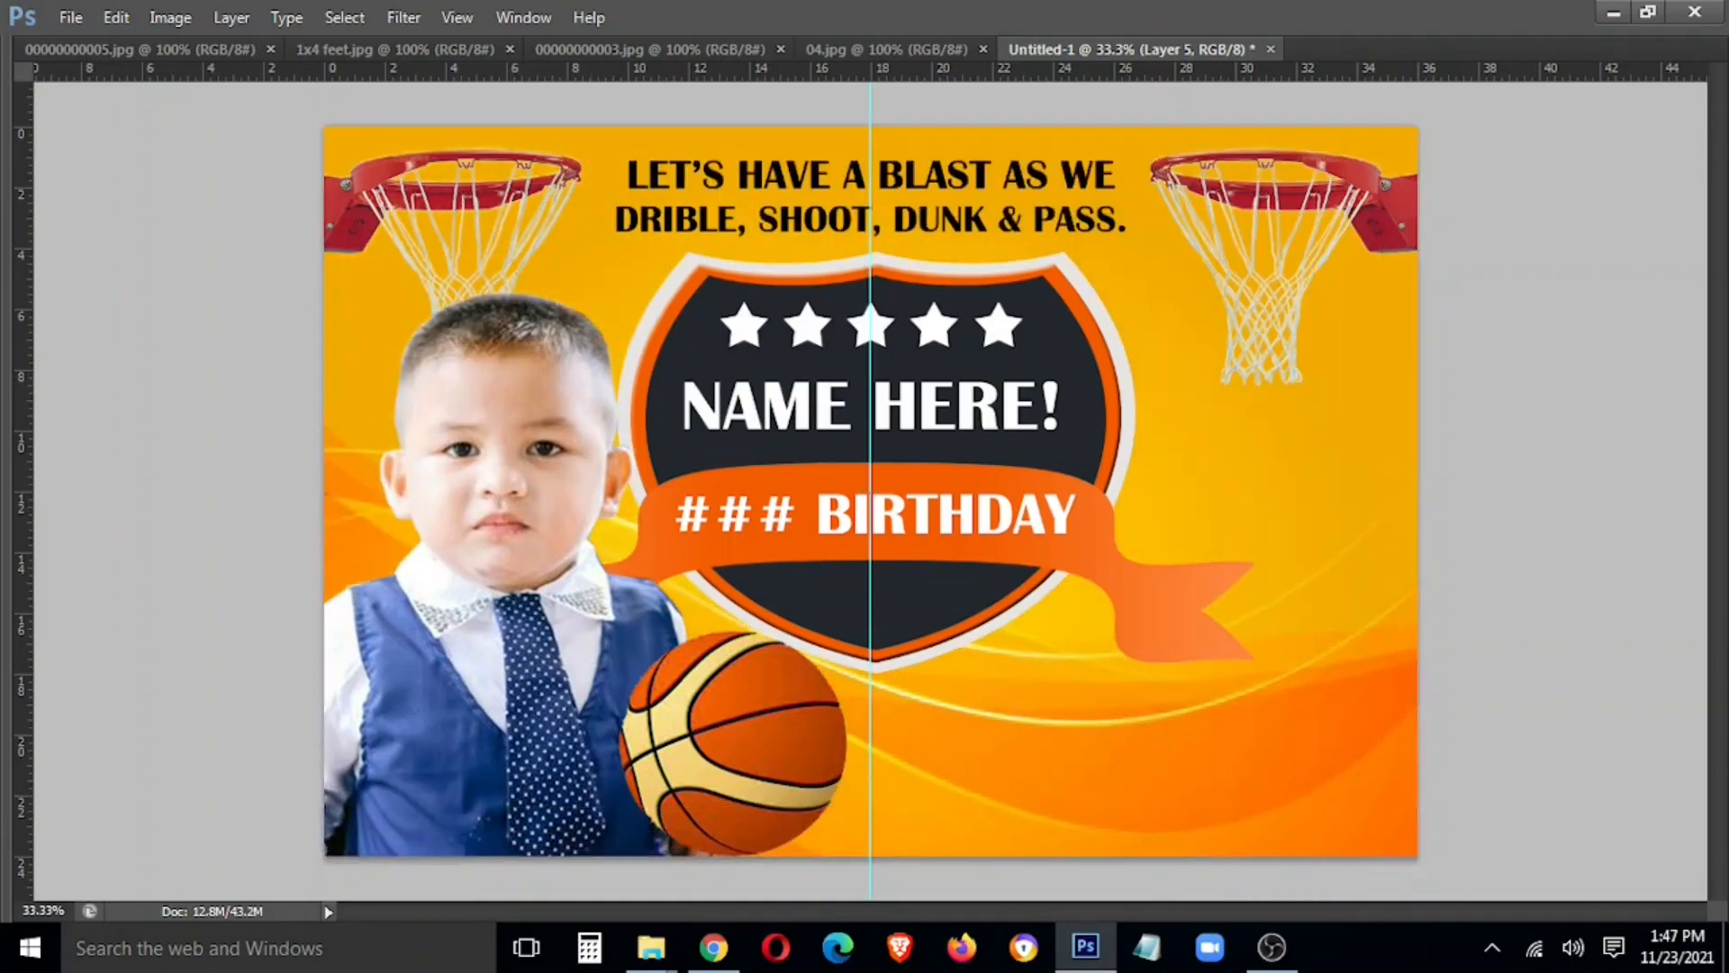
pyautogui.press('Tab')
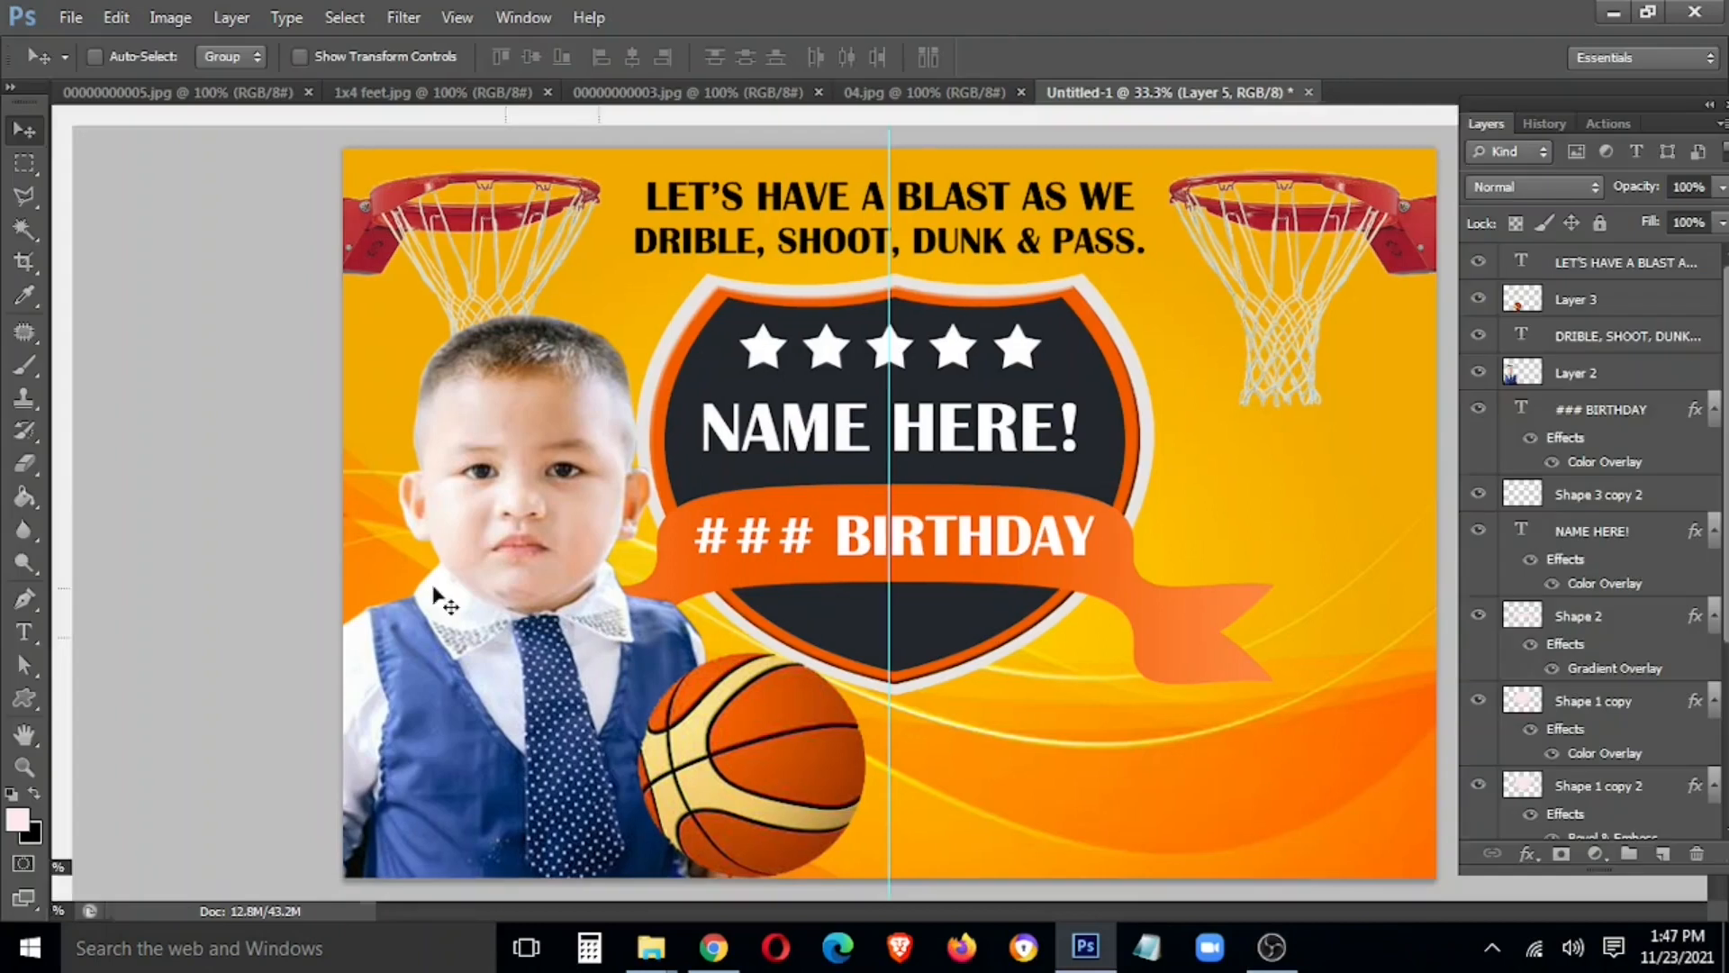
# Draw a large rectangle over the banner's middle and rasterize it
pyautogui.rightClick(24, 698)
pyautogui.click(81, 701)
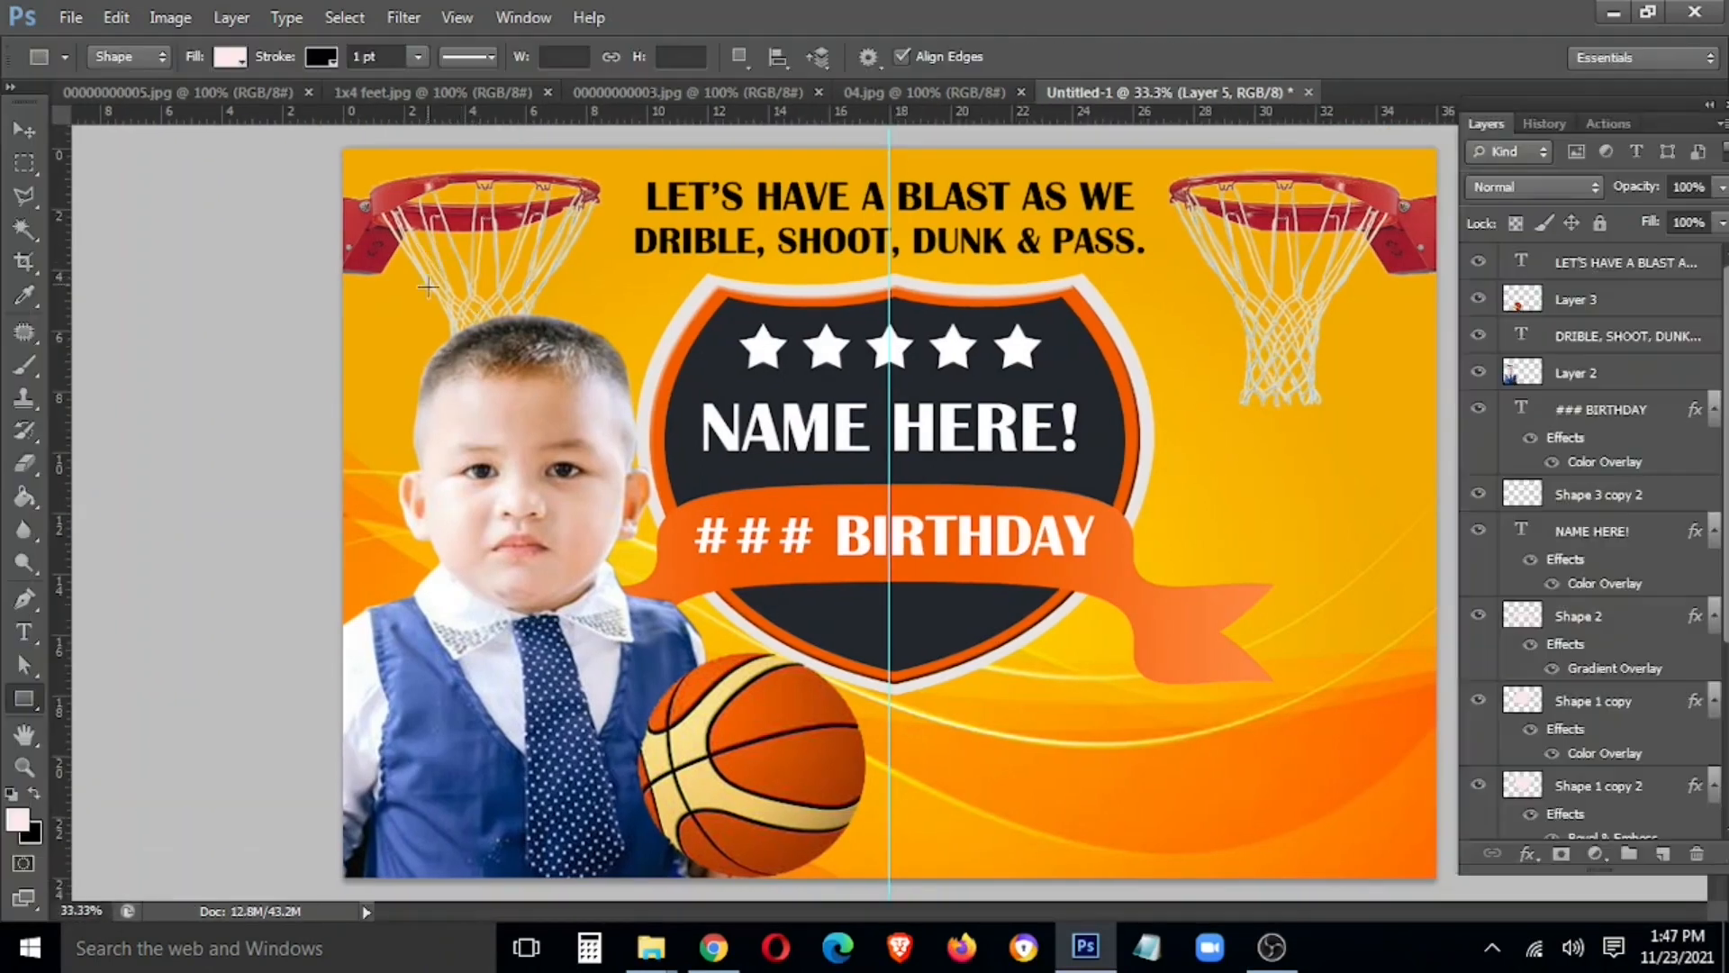
pyautogui.moveTo(440, 216); pyautogui.dragTo(1041, 565)
pyautogui.hotkey('ctrl', 'z')
pyautogui.moveTo(441, 262); pyautogui.dragTo(1347, 814)
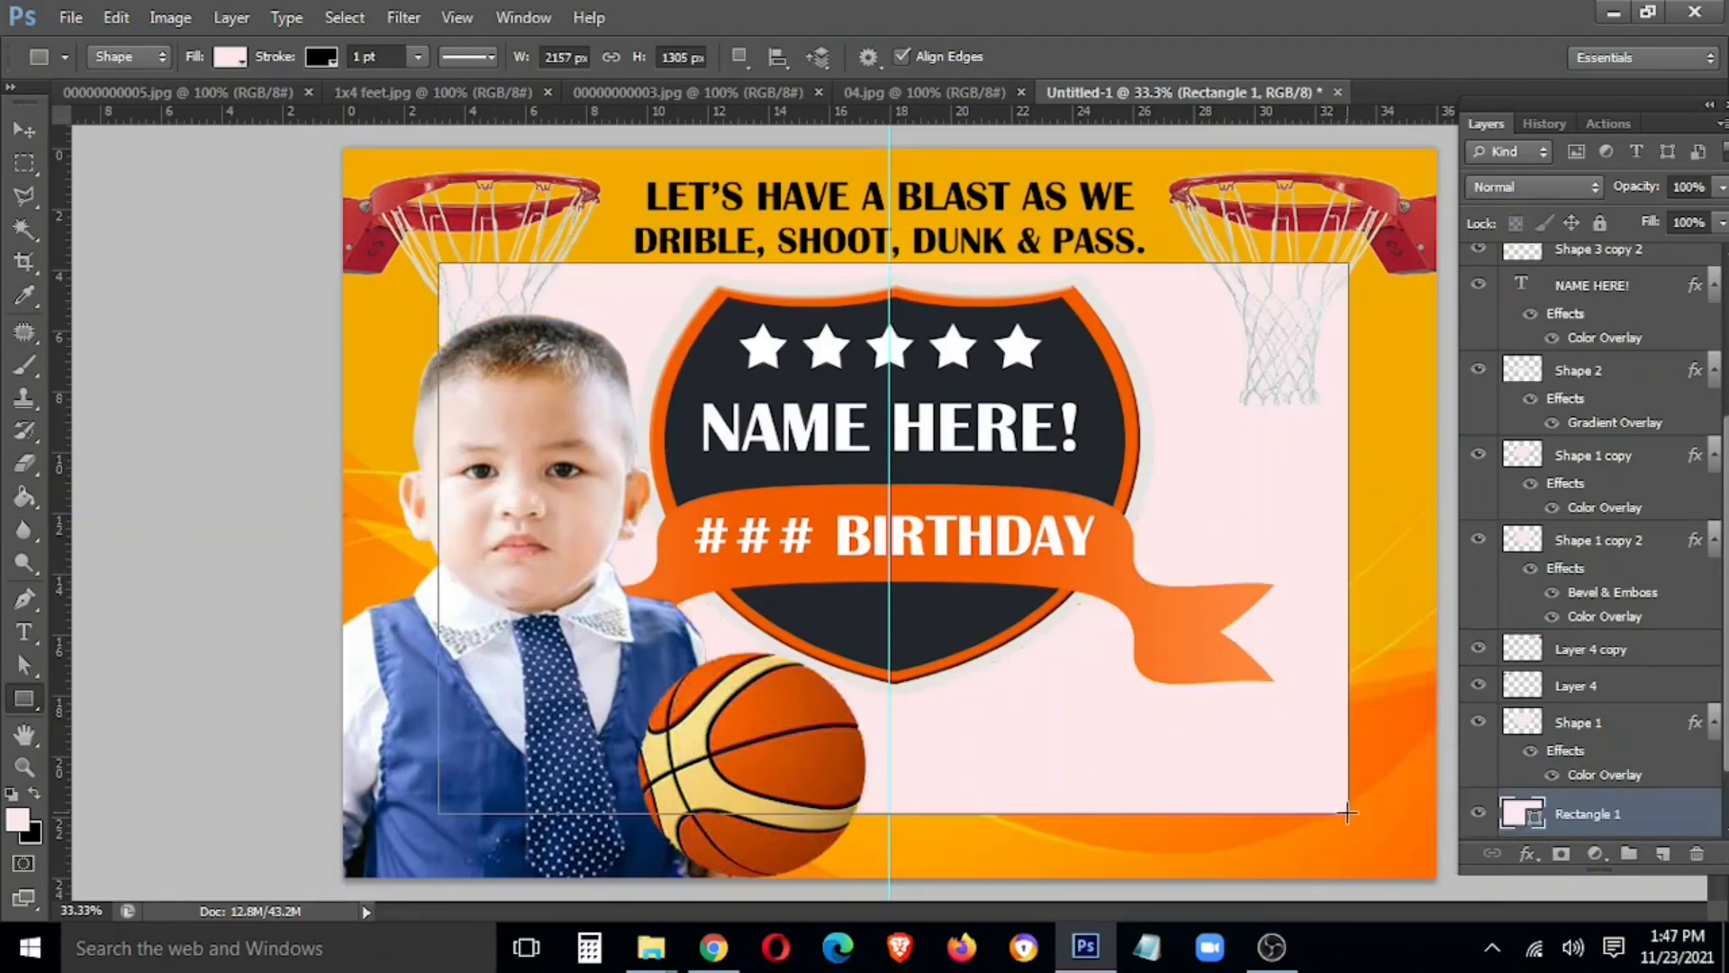
pyautogui.press('v')
pyautogui.rightClick(1623, 803)
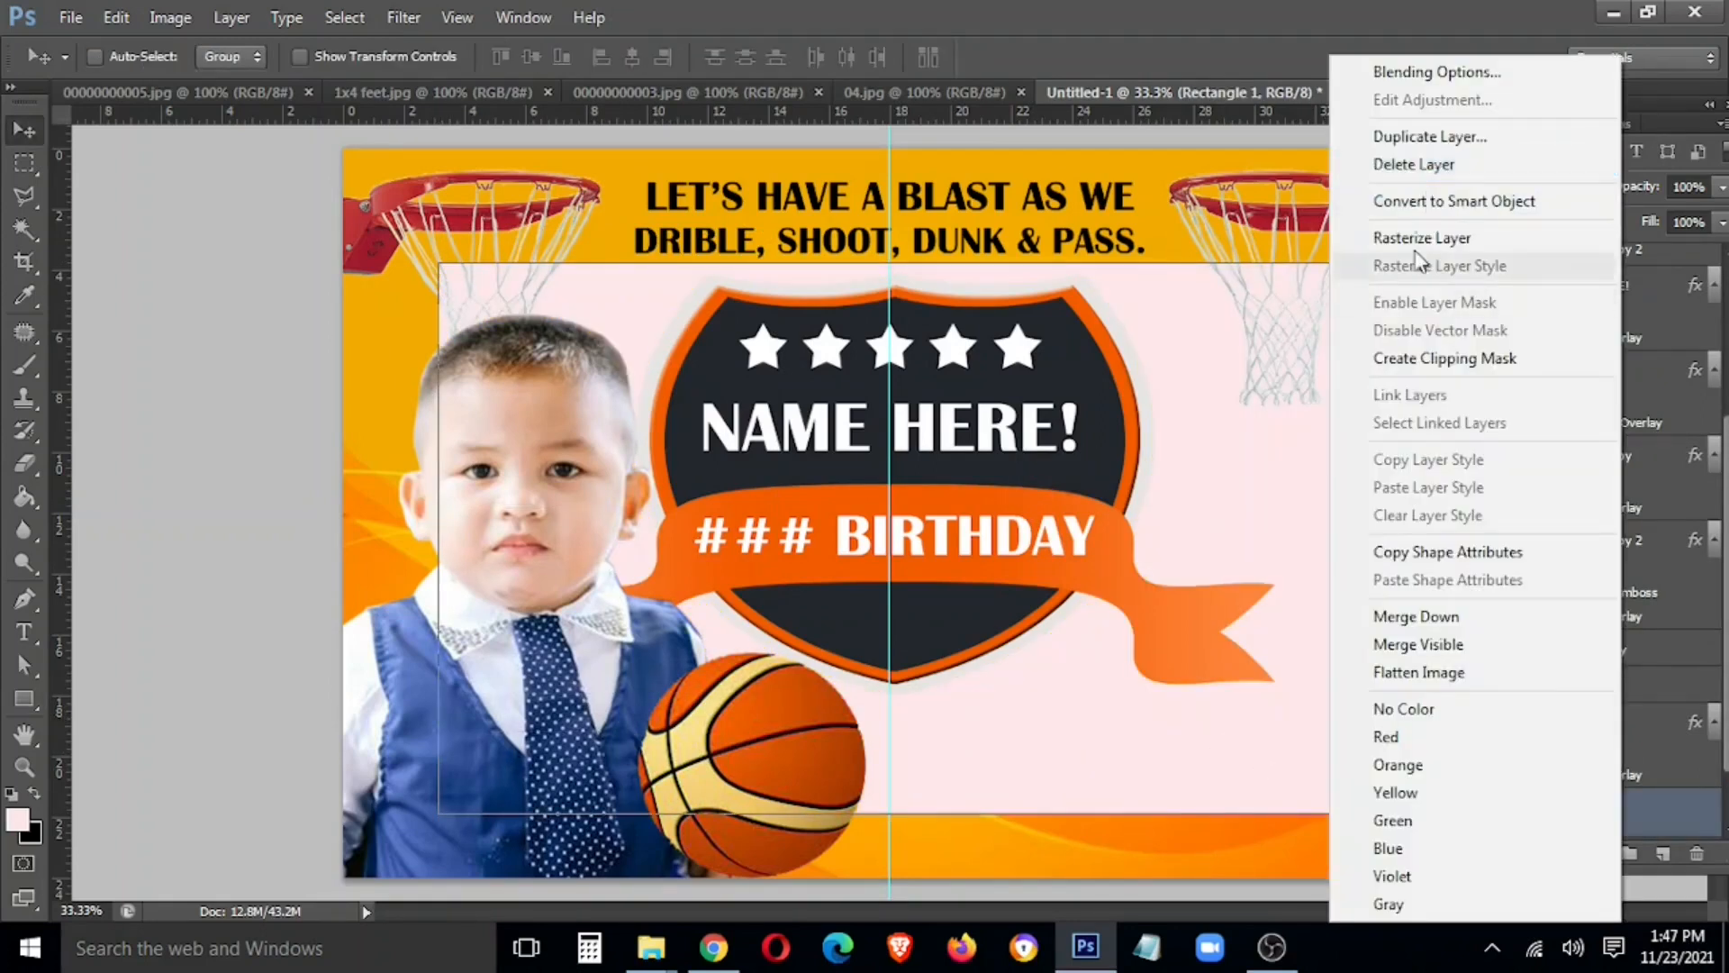
pyautogui.click(1421, 239)
# Give the rectangle a dark navy textured Pattern Overlay layer style
pyautogui.rightClick(1605, 808)
pyautogui.click(1420, 66)
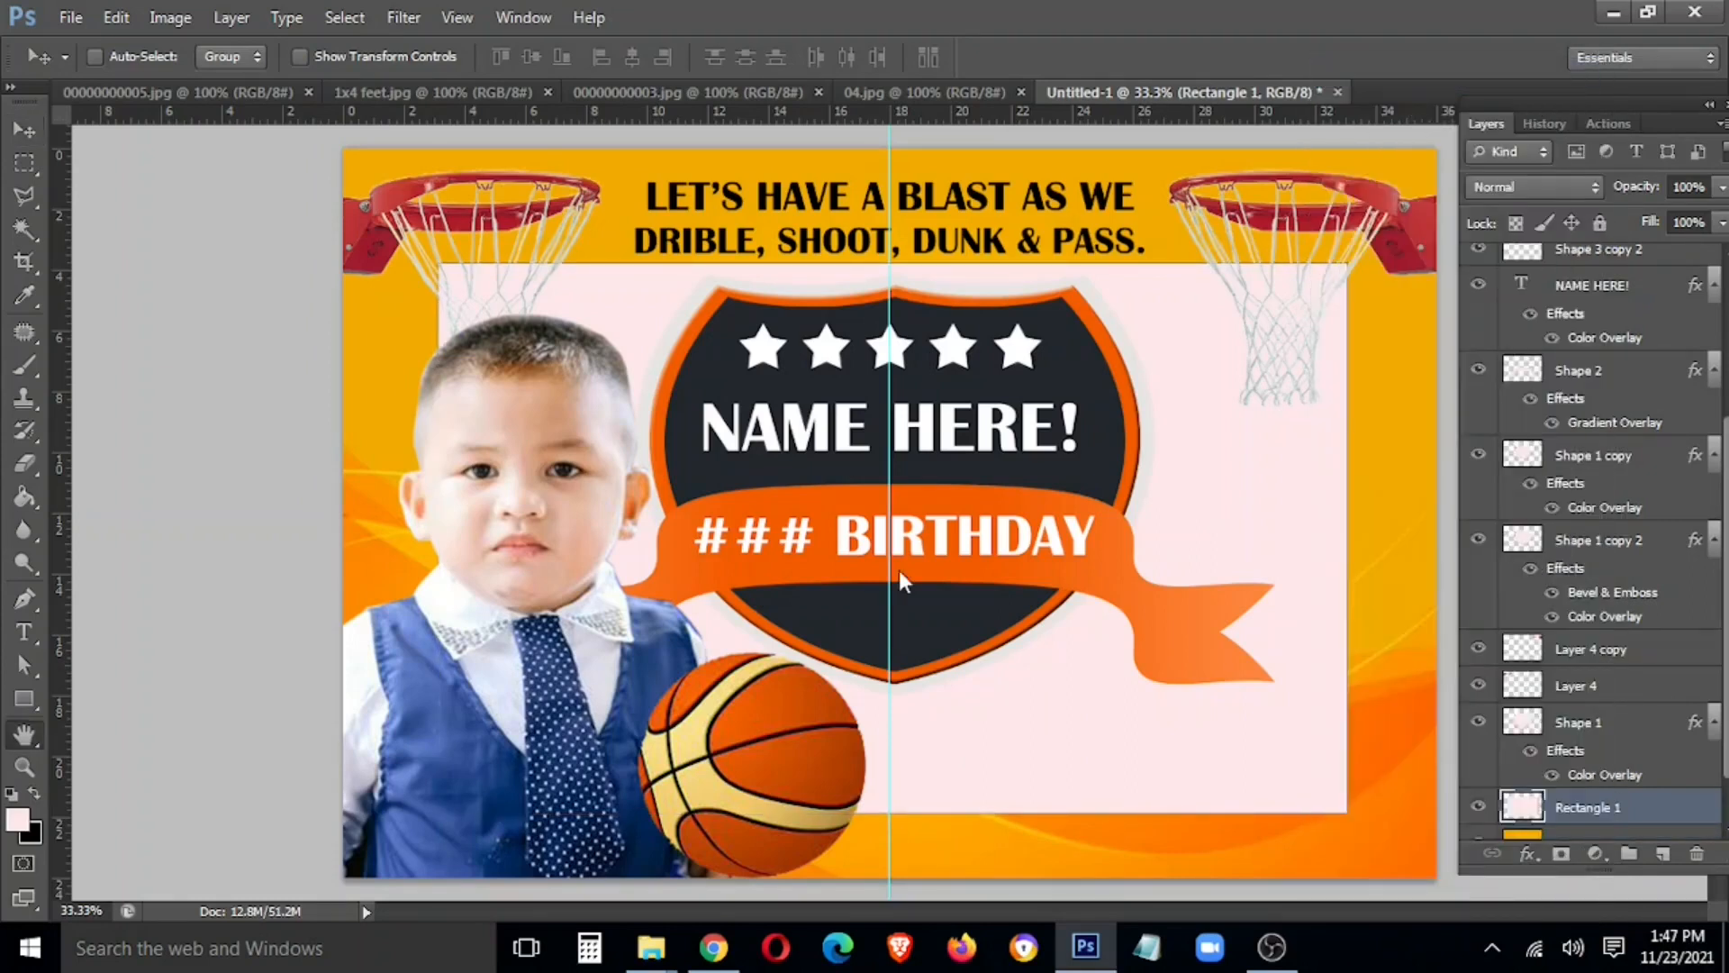
pyautogui.click(152, 777)
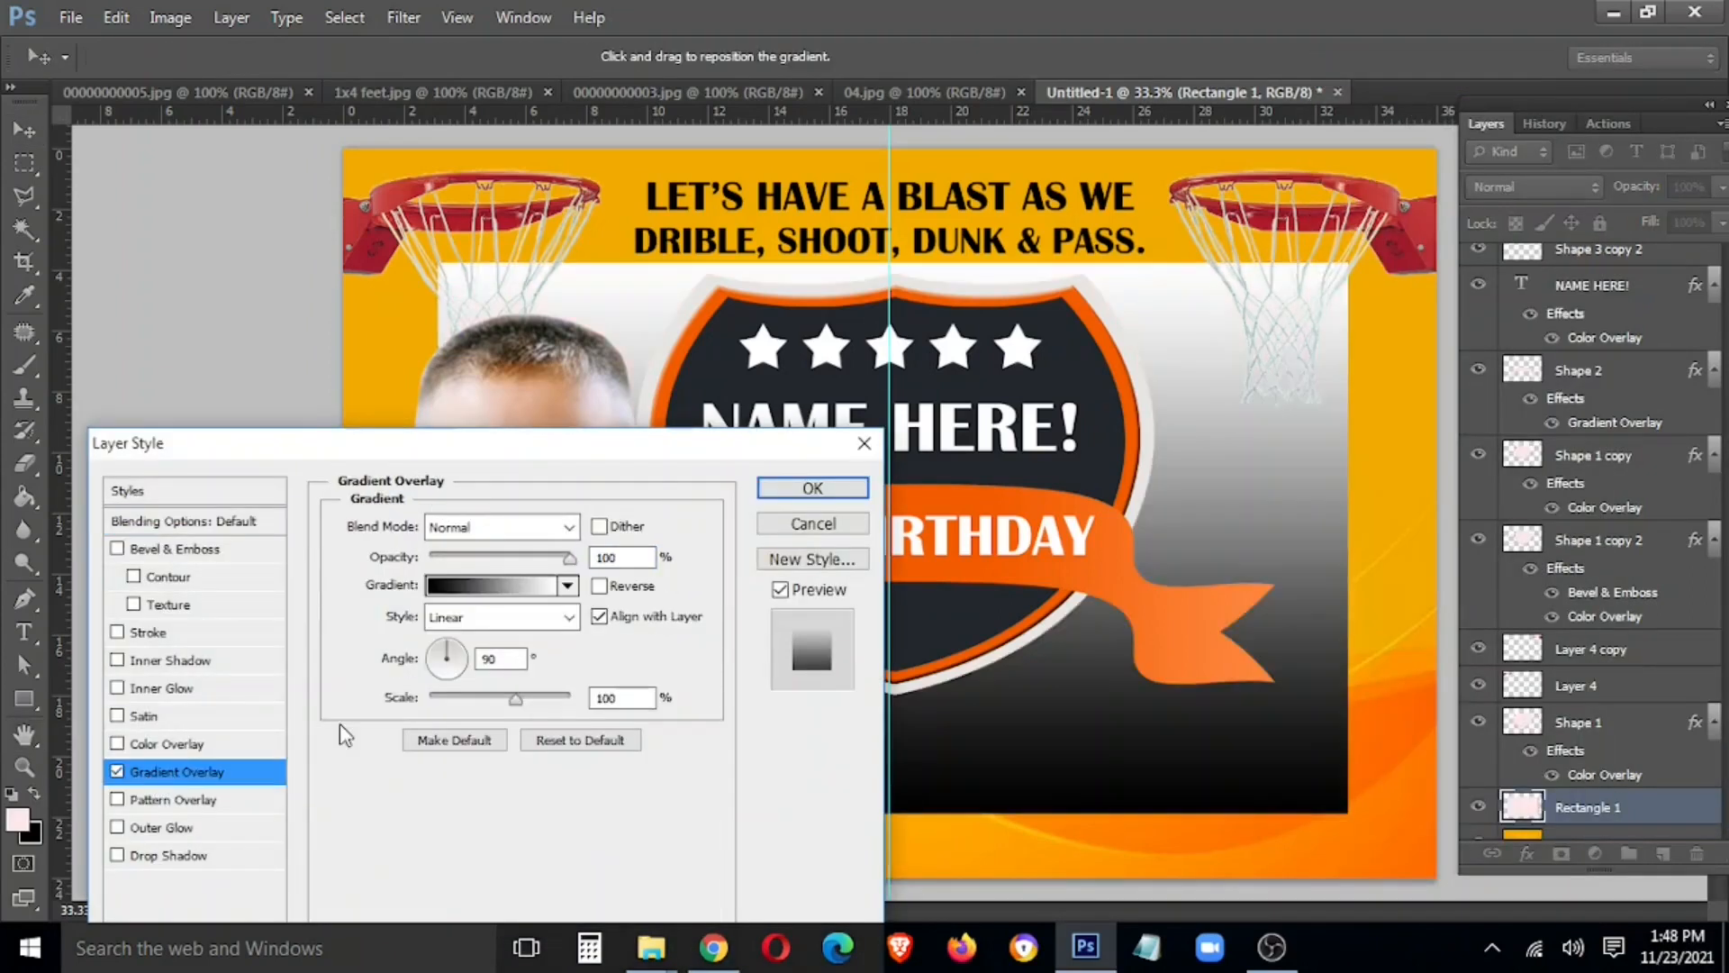
pyautogui.click(117, 772)
pyautogui.click(144, 800)
pyautogui.click(509, 615)
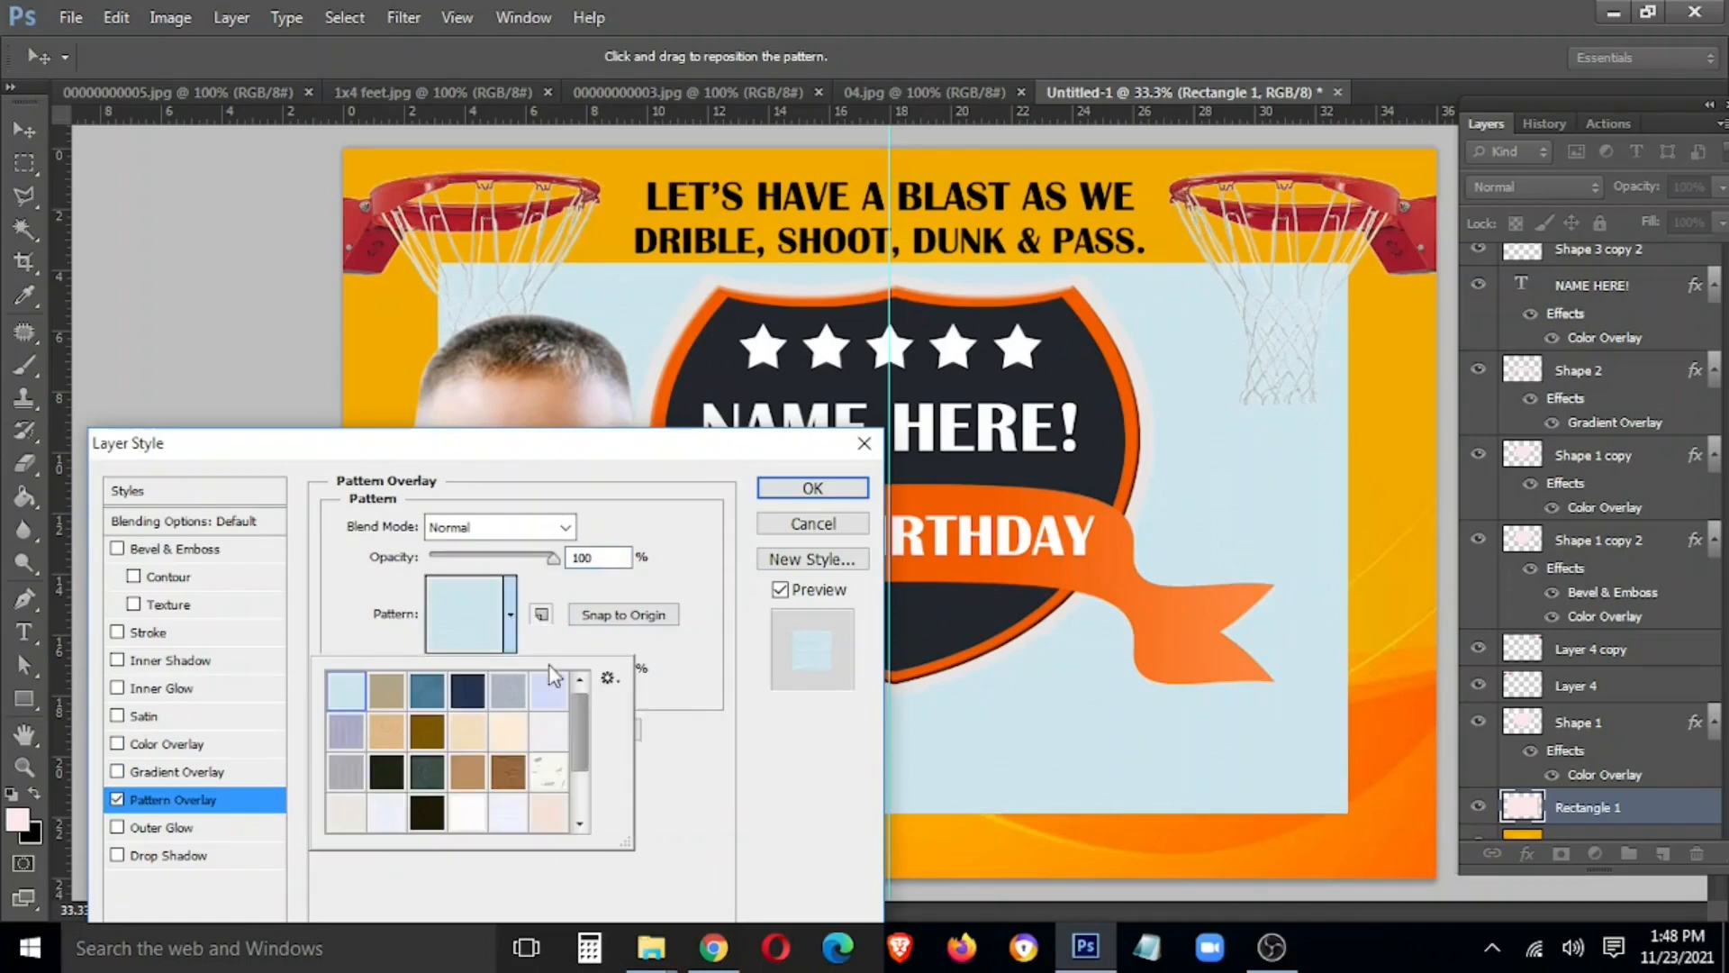
pyautogui.click(467, 699)
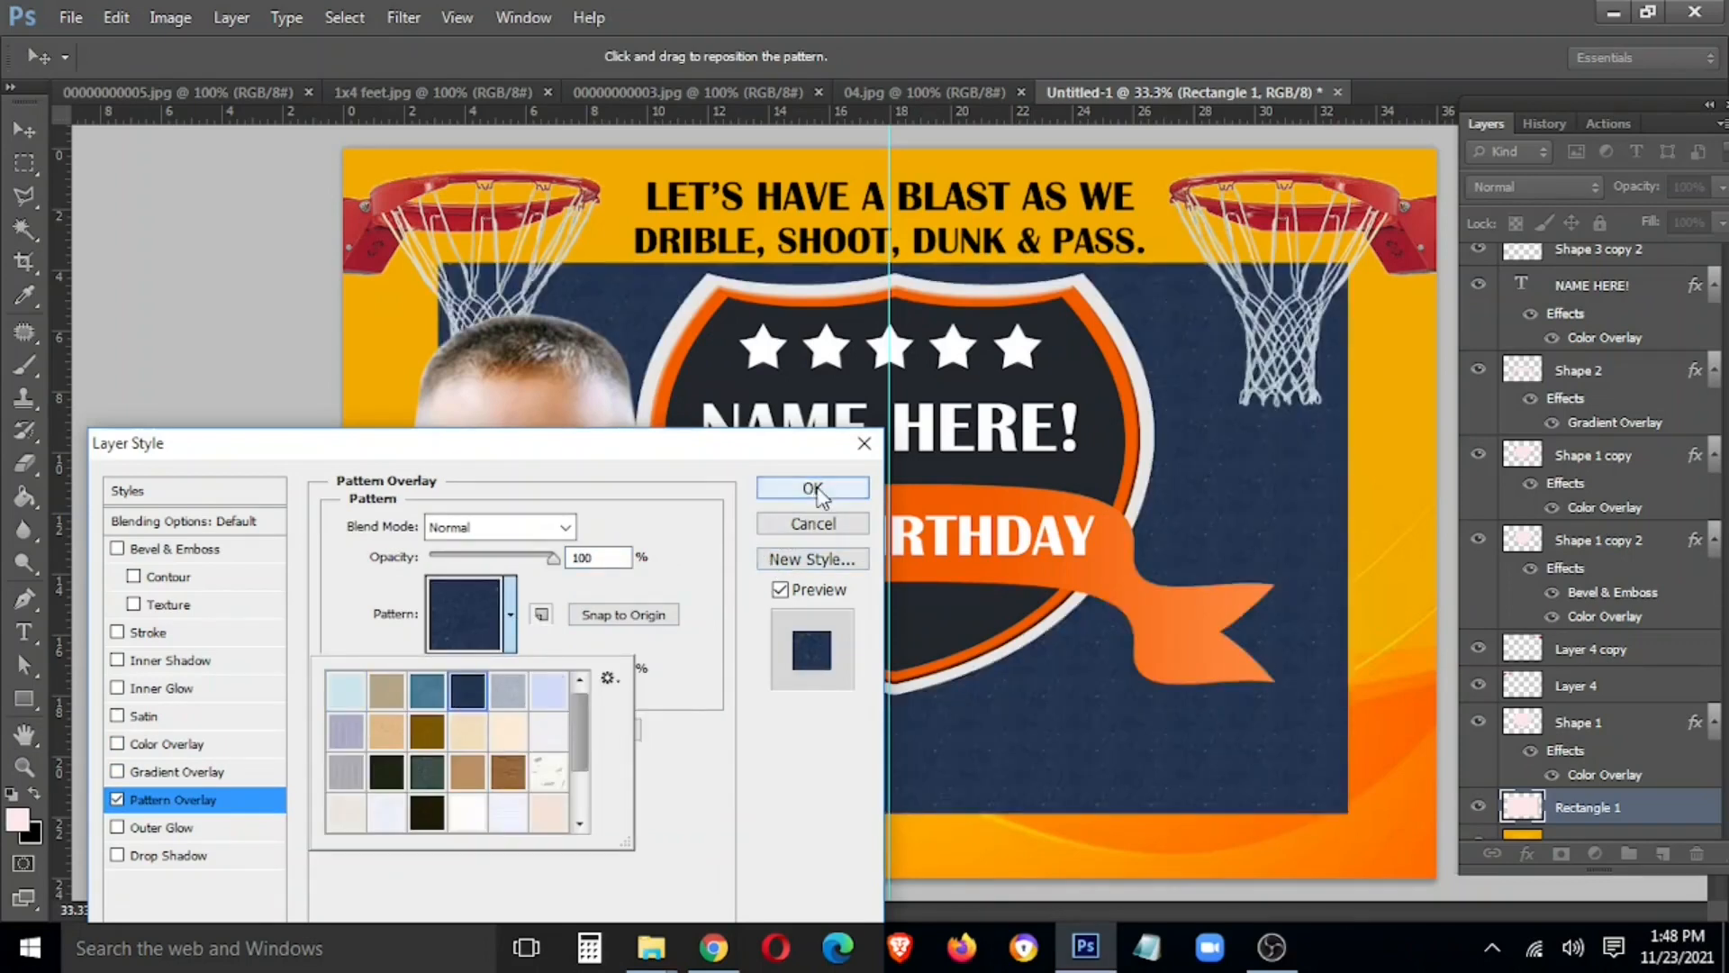
pyautogui.click(815, 491)
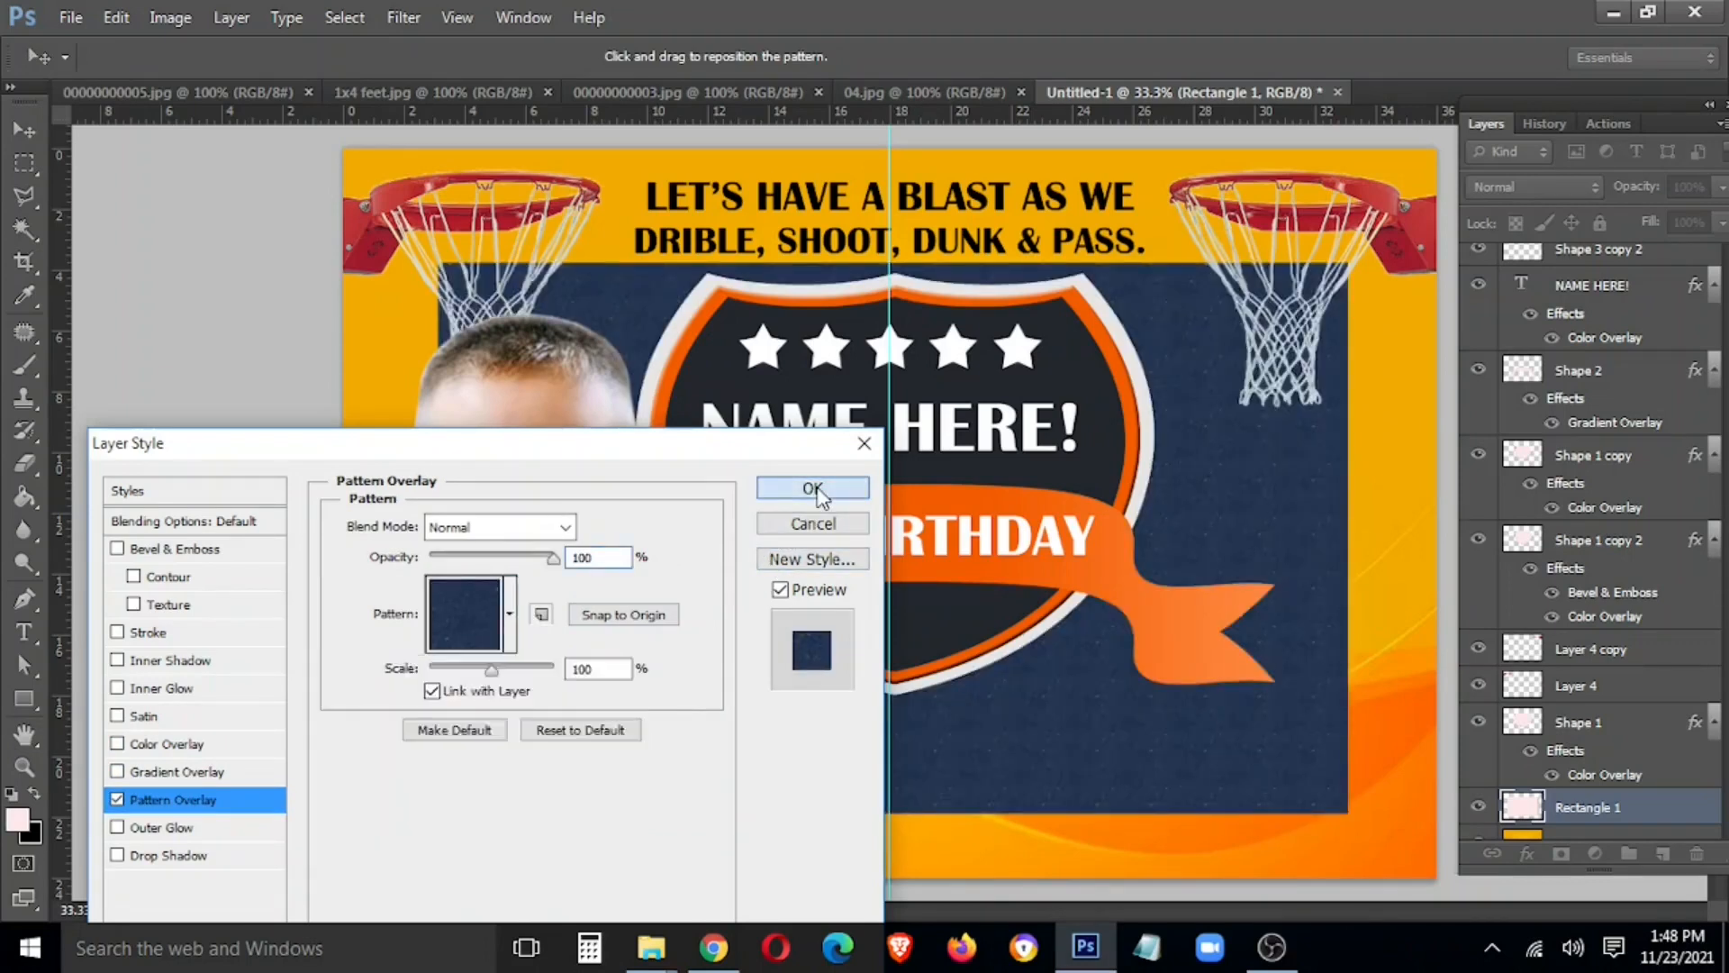
pyautogui.click(815, 491)
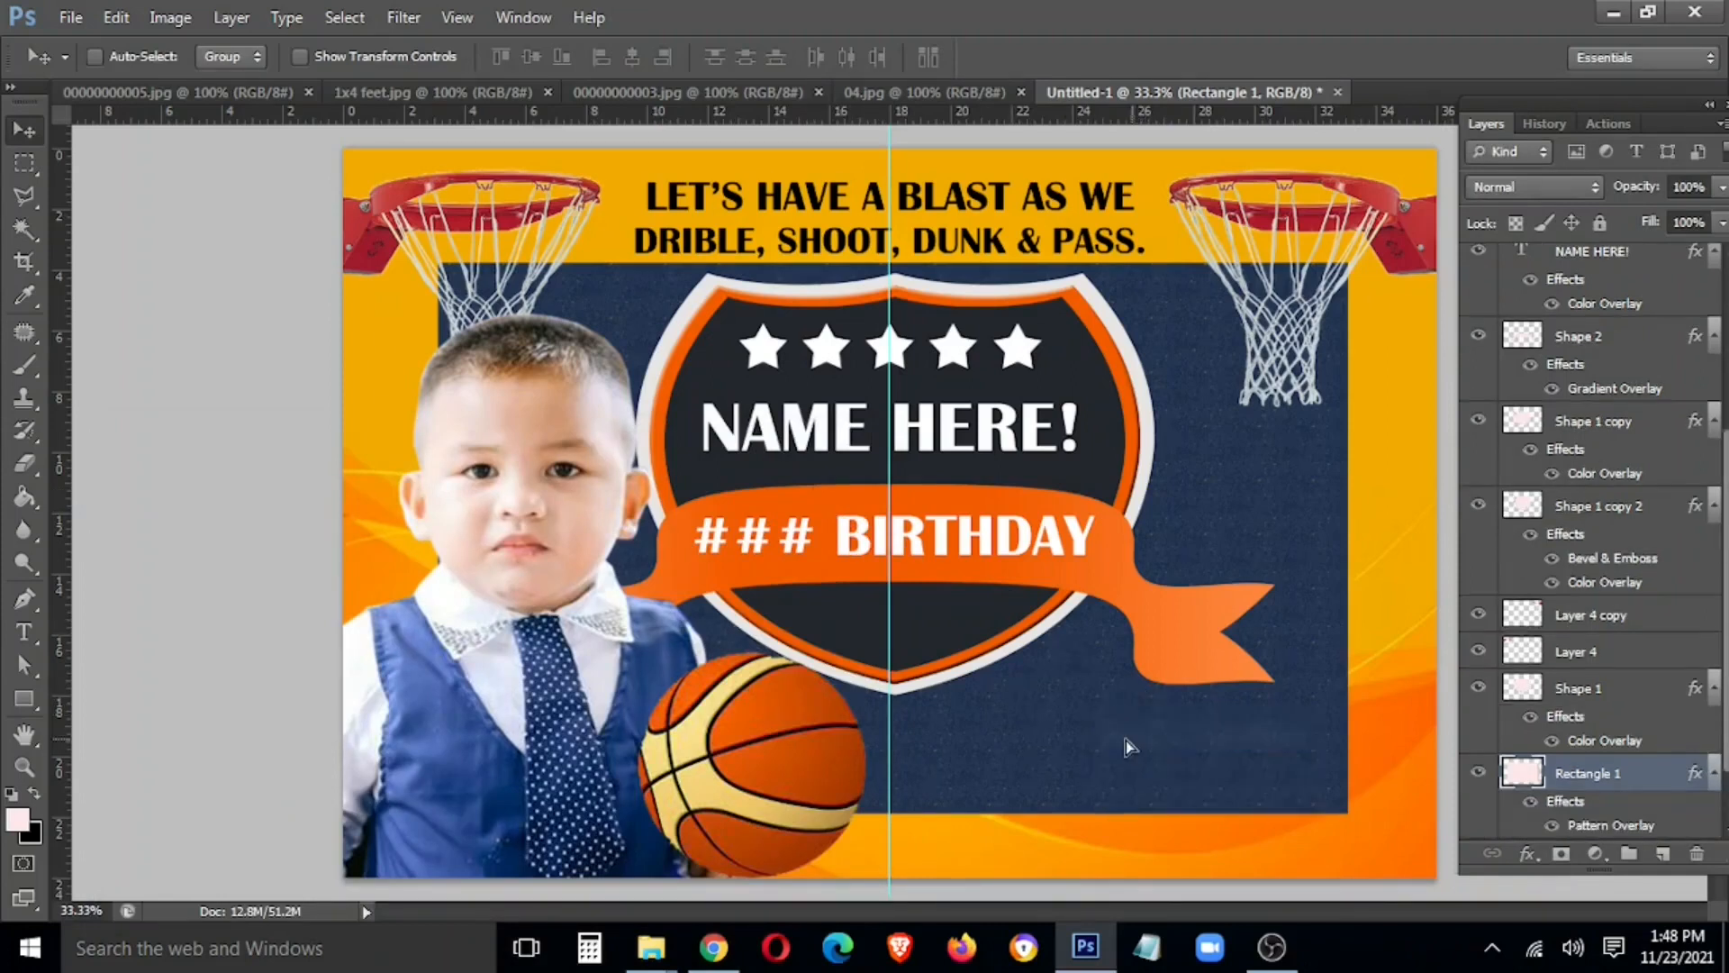
# Stretch the navy panel to the banner's right edge
pyautogui.hotkey('ctrl', 't')
pyautogui.moveTo(1348, 533); pyautogui.dragTo(1439, 542)
pyautogui.press('Return')
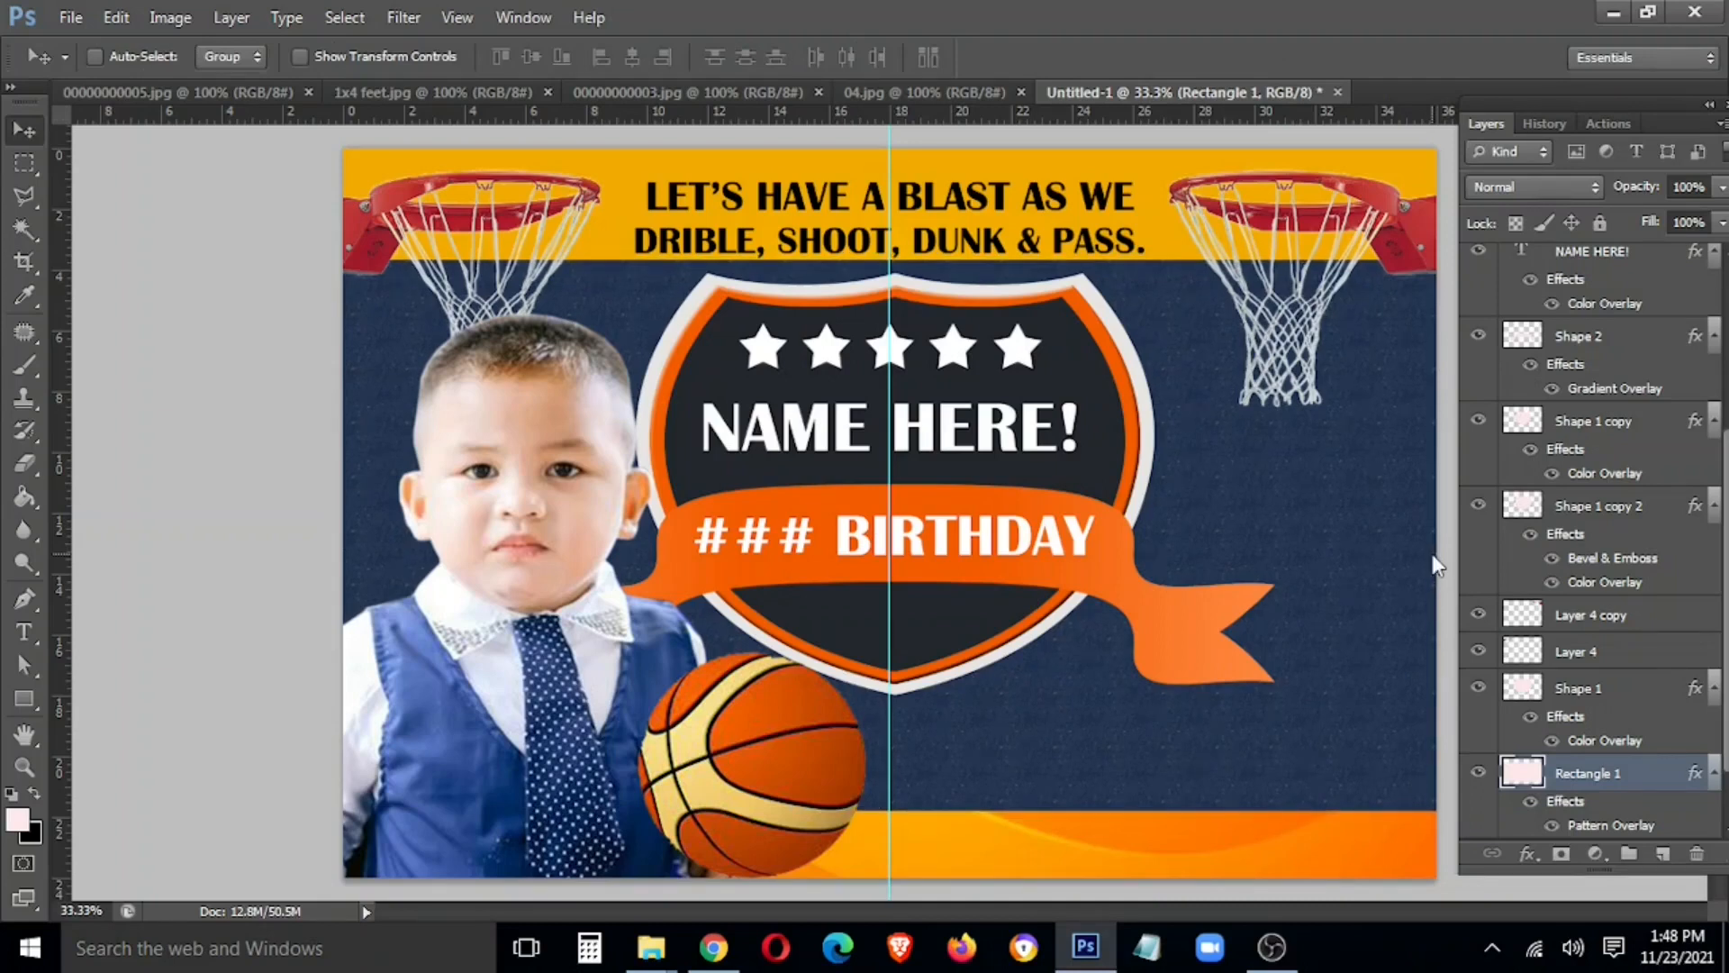
# Browse the open photos, including 1x4 feet.jpg and 04.jpg, to pick the next picture
pyautogui.click(504, 92)
pyautogui.click(766, 96)
pyautogui.click(861, 93)
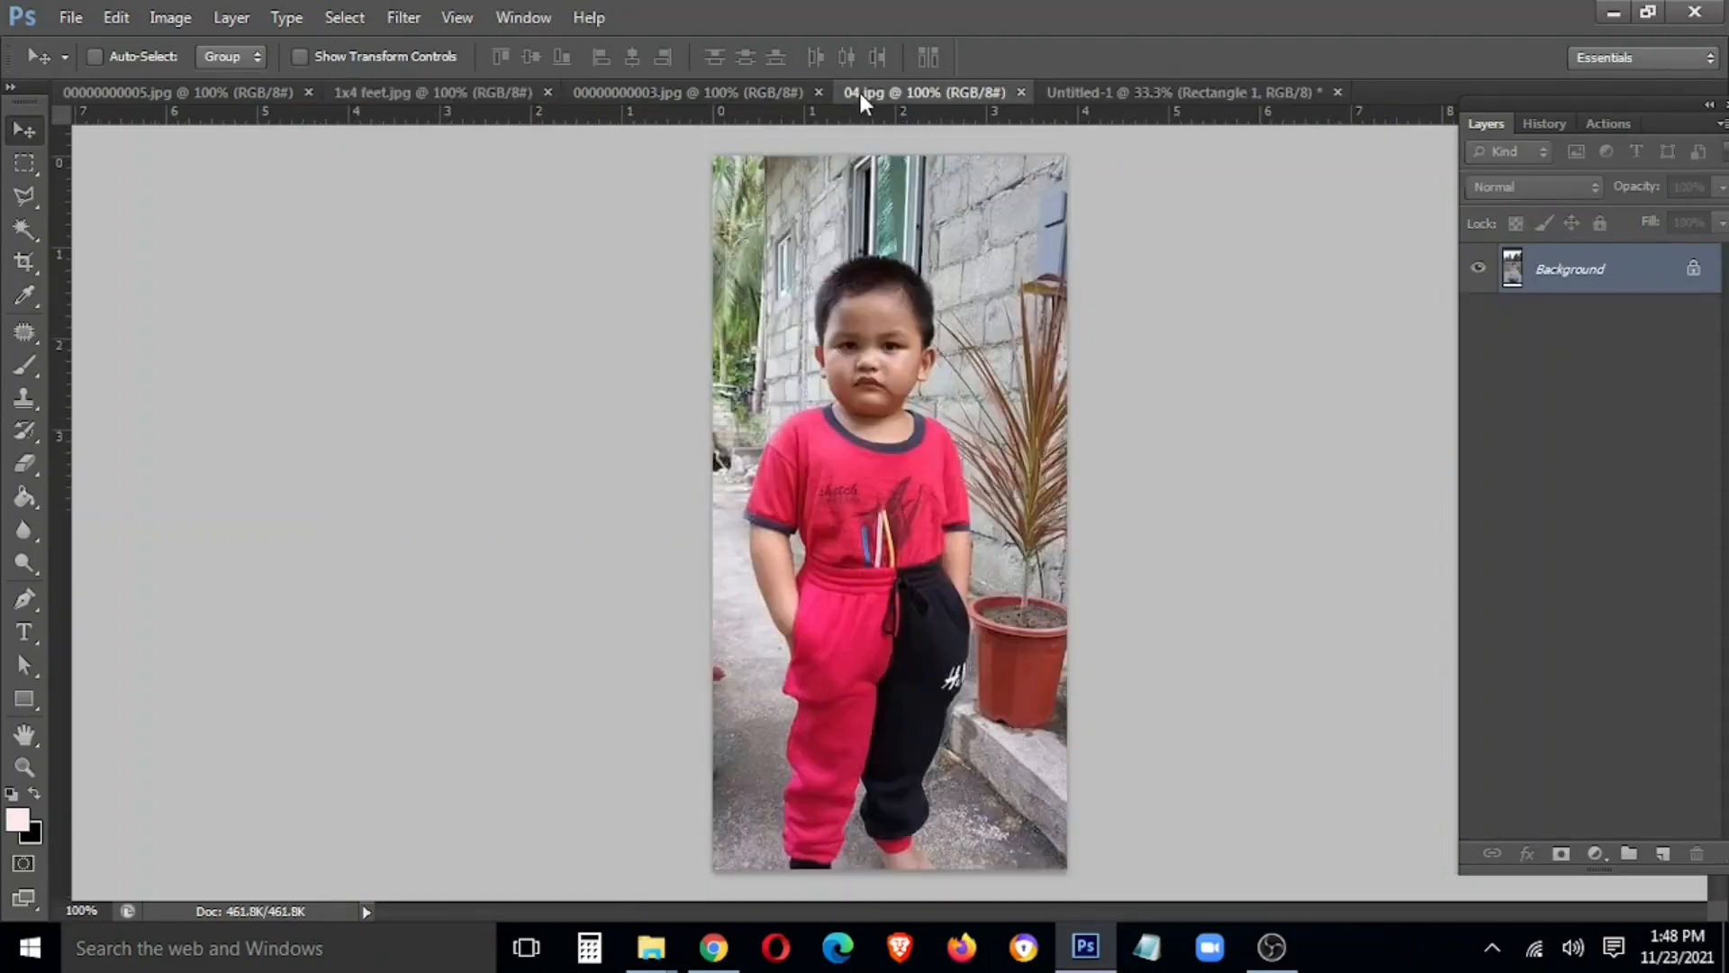
pyautogui.click(1111, 99)
pyautogui.click(938, 95)
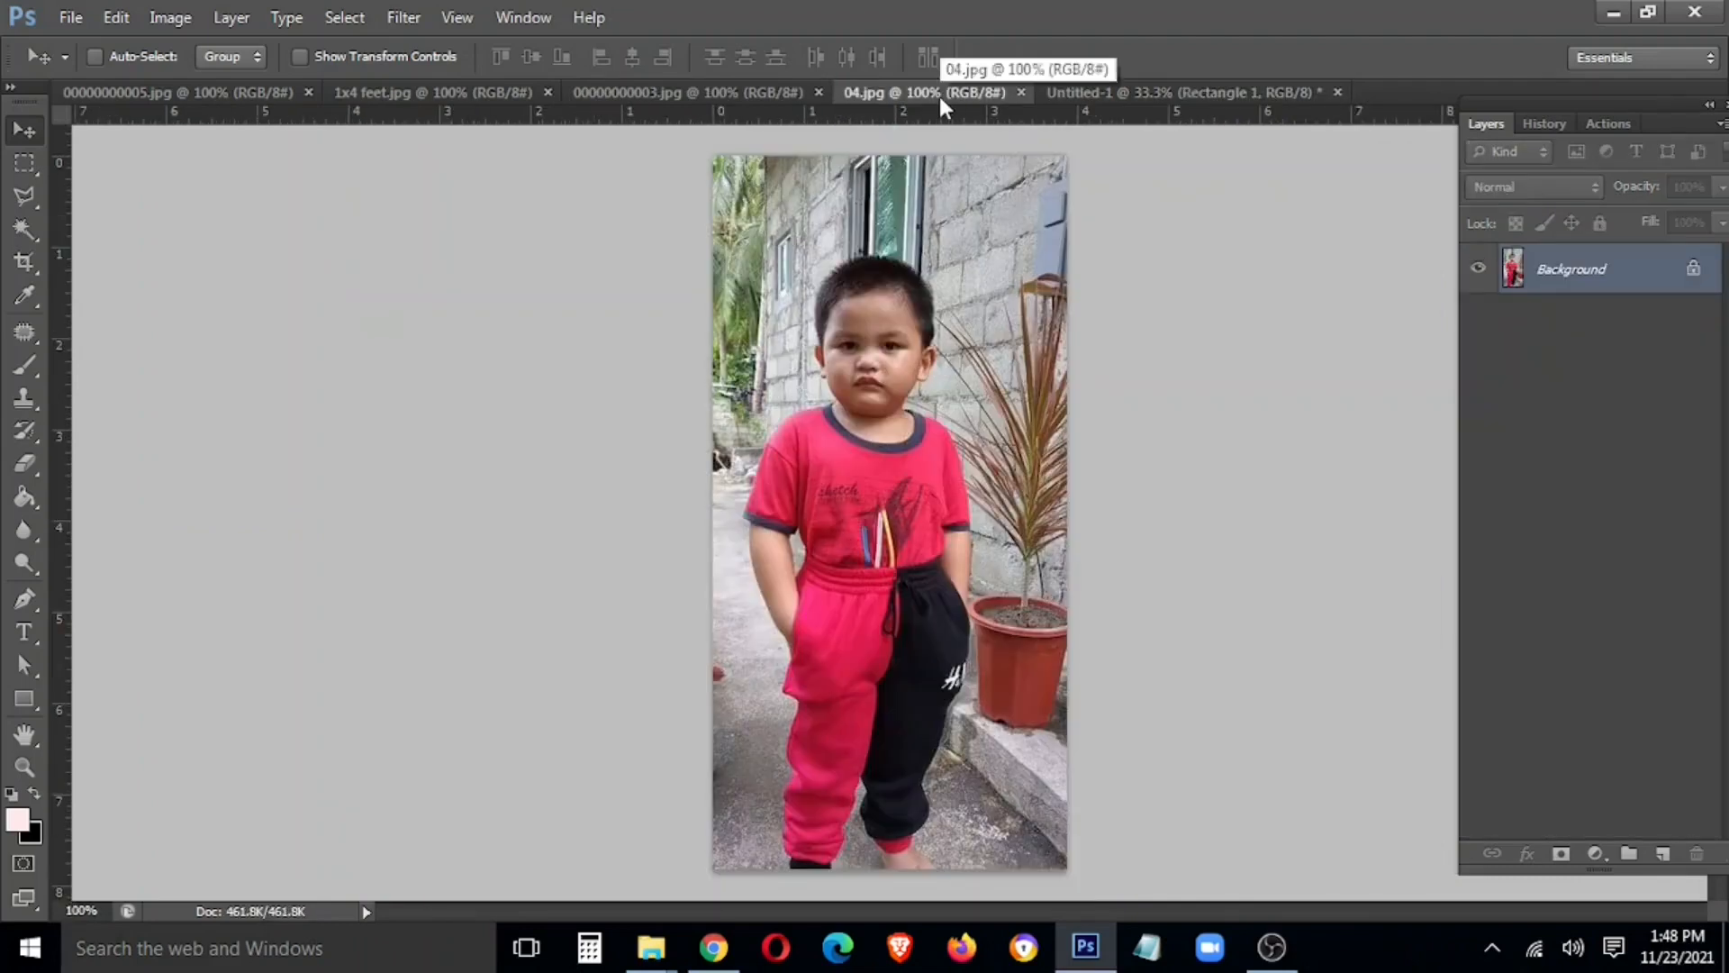
pyautogui.click(1115, 92)
pyautogui.click(734, 93)
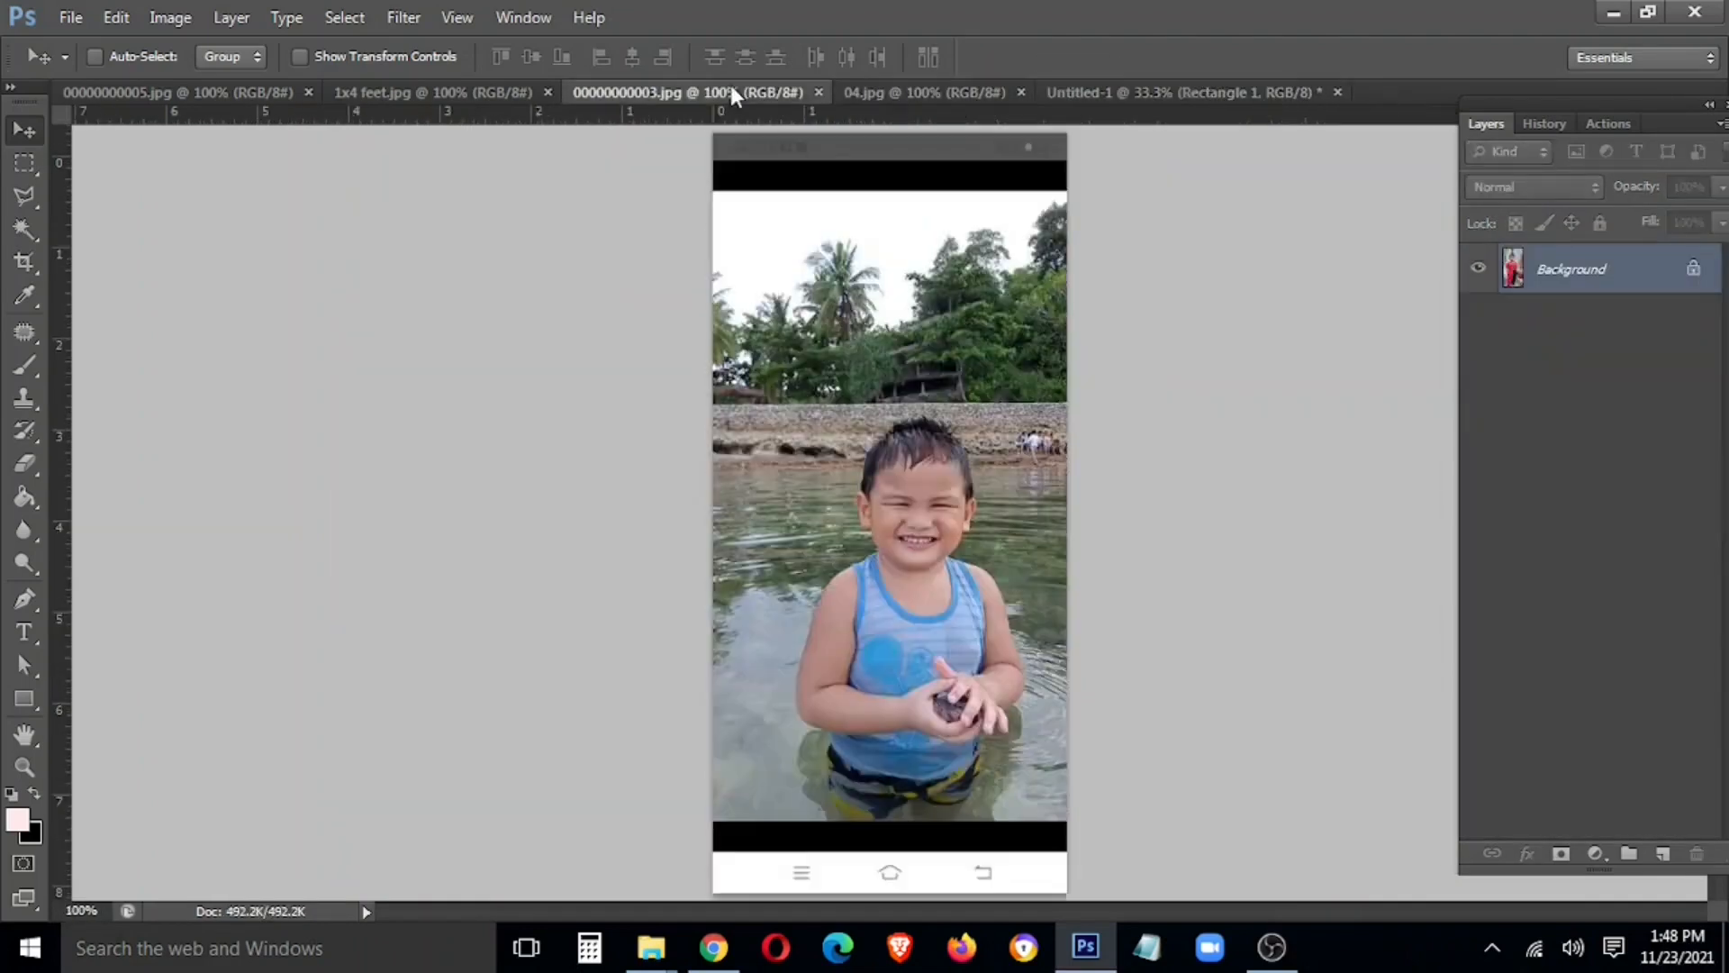
pyautogui.click(472, 90)
pyautogui.click(168, 93)
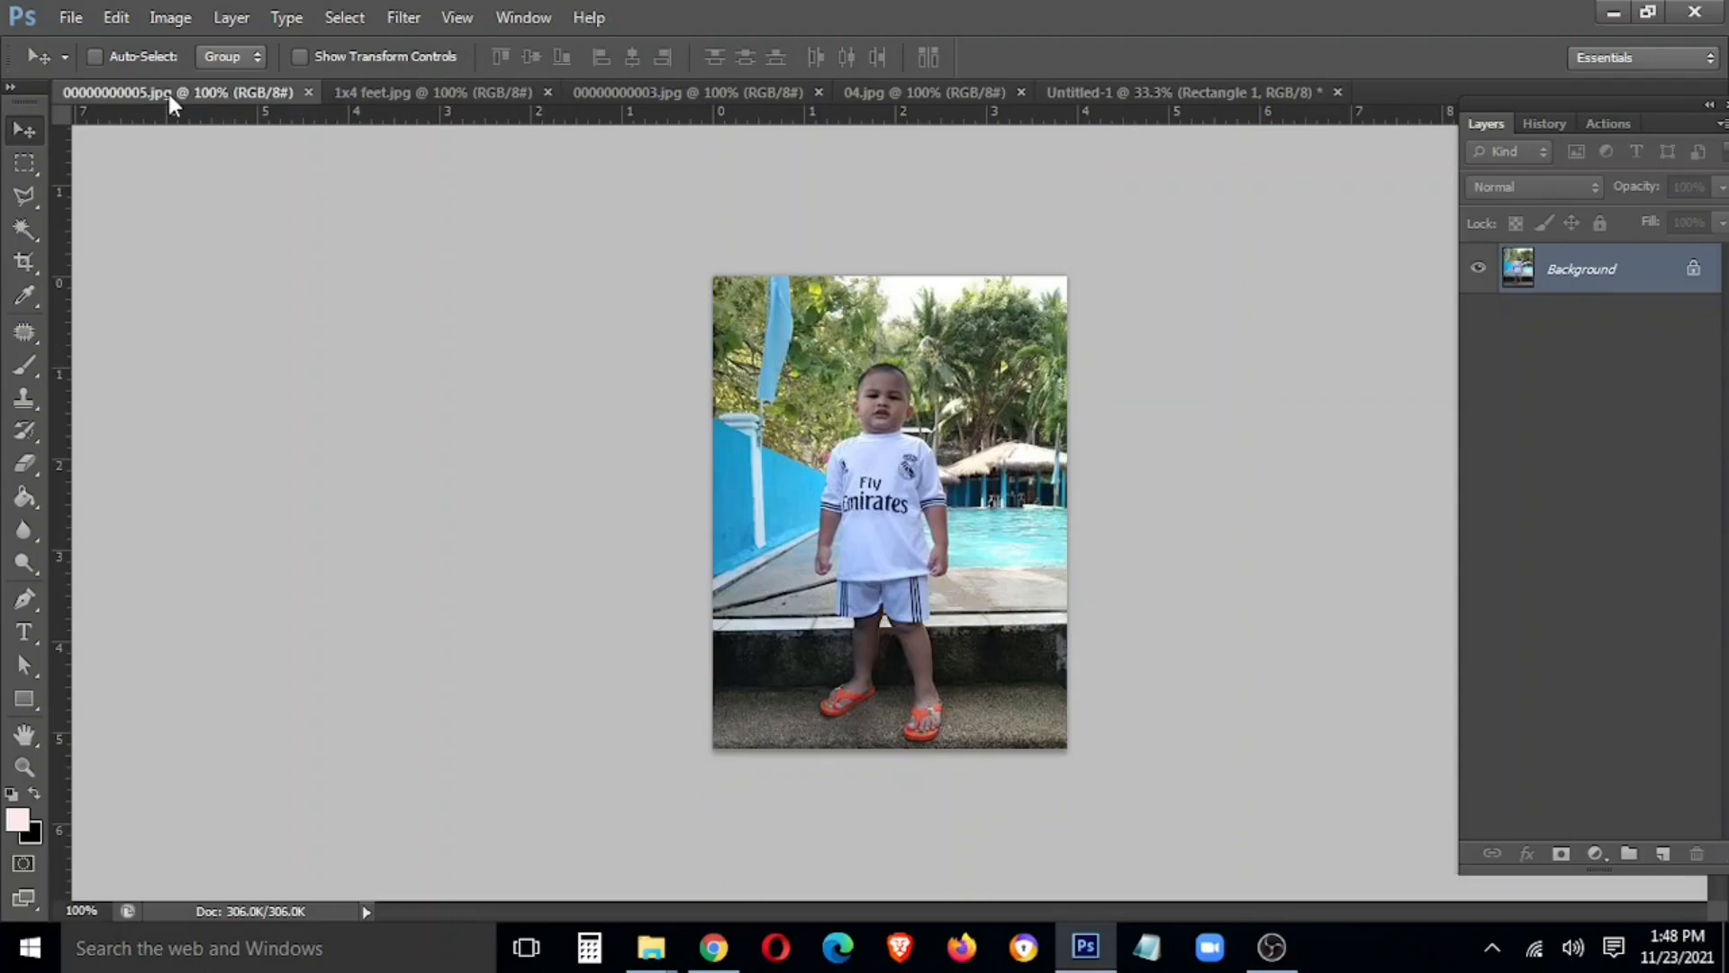
pyautogui.hotkey('ctrl', '+')
pyautogui.hotkey('ctrl', '+')
pyautogui.hotkey('ctrl', '+')
pyautogui.hotkey('ctrl', '-')
pyautogui.hotkey('ctrl', '-')
pyautogui.hotkey('ctrl', '-')
pyautogui.click(1186, 94)
pyautogui.click(889, 88)
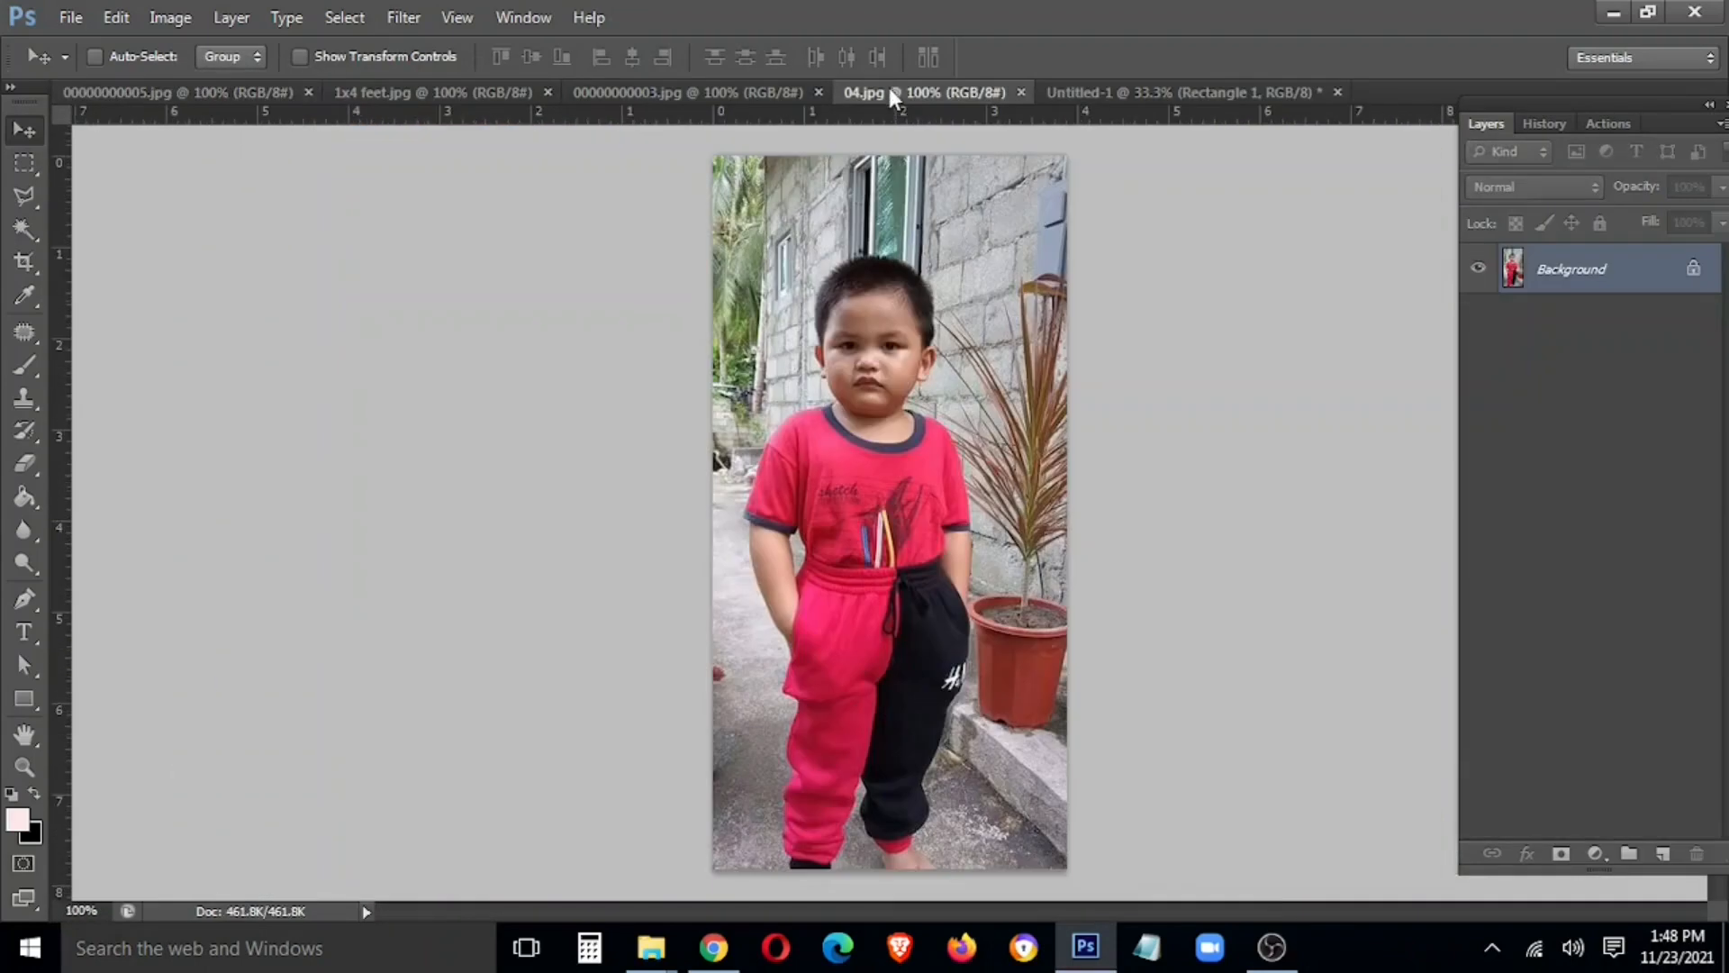
# Copy the boy-on-rocks photo into the banner as the top layer, scaled to the bottom
pyautogui.moveTo(421, 90); pyautogui.dragTo(324, 356)
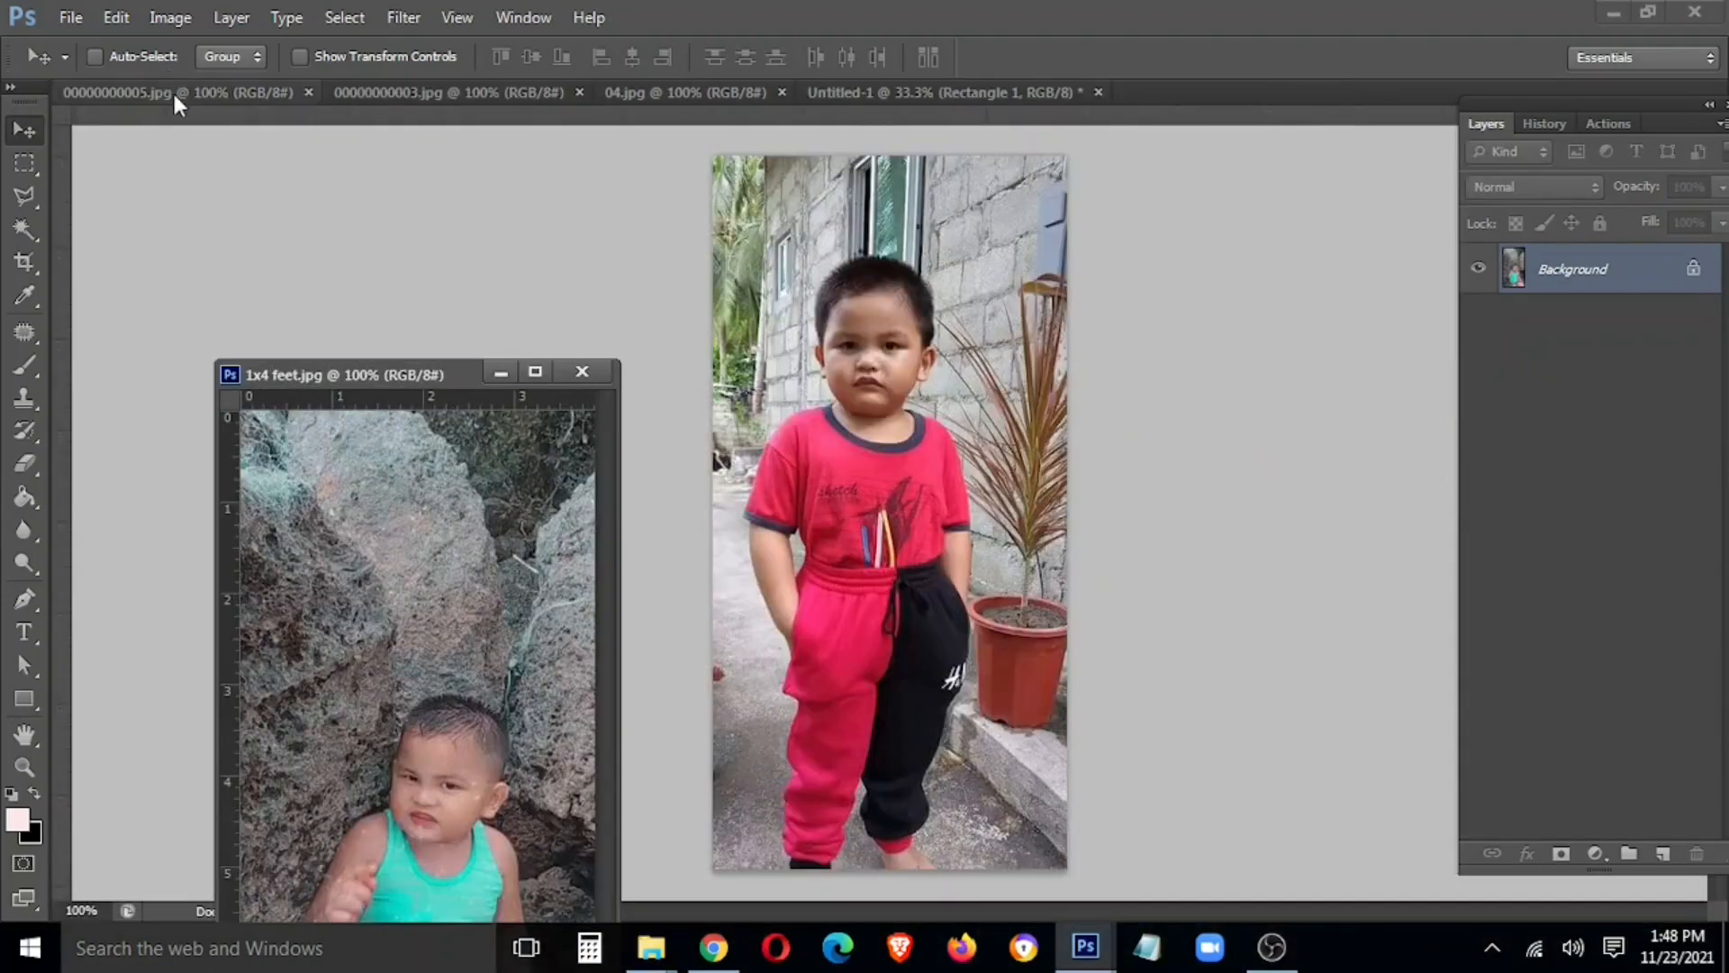
pyautogui.click(920, 101)
pyautogui.click(570, 623)
pyautogui.moveTo(547, 607); pyautogui.dragTo(972, 521)
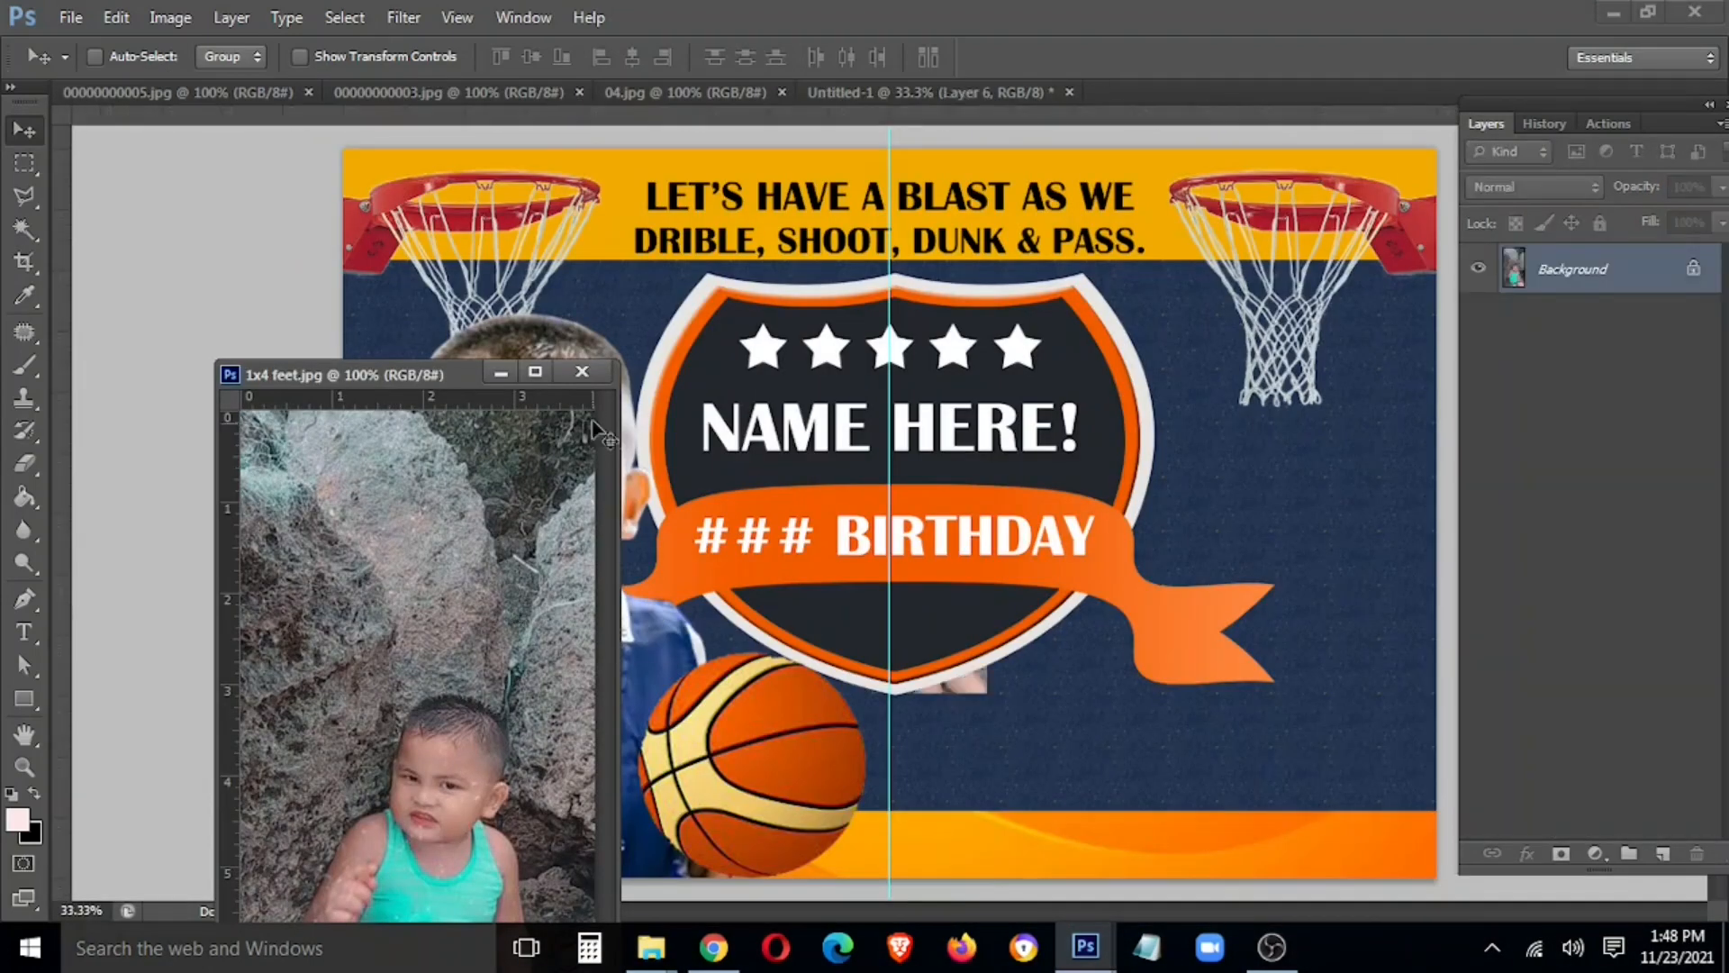
pyautogui.click(584, 373)
pyautogui.hotkey('ctrl', 'shift', ']')
pyautogui.hotkey('ctrl', 't')
pyautogui.moveTo(957, 639); pyautogui.dragTo(1161, 534)
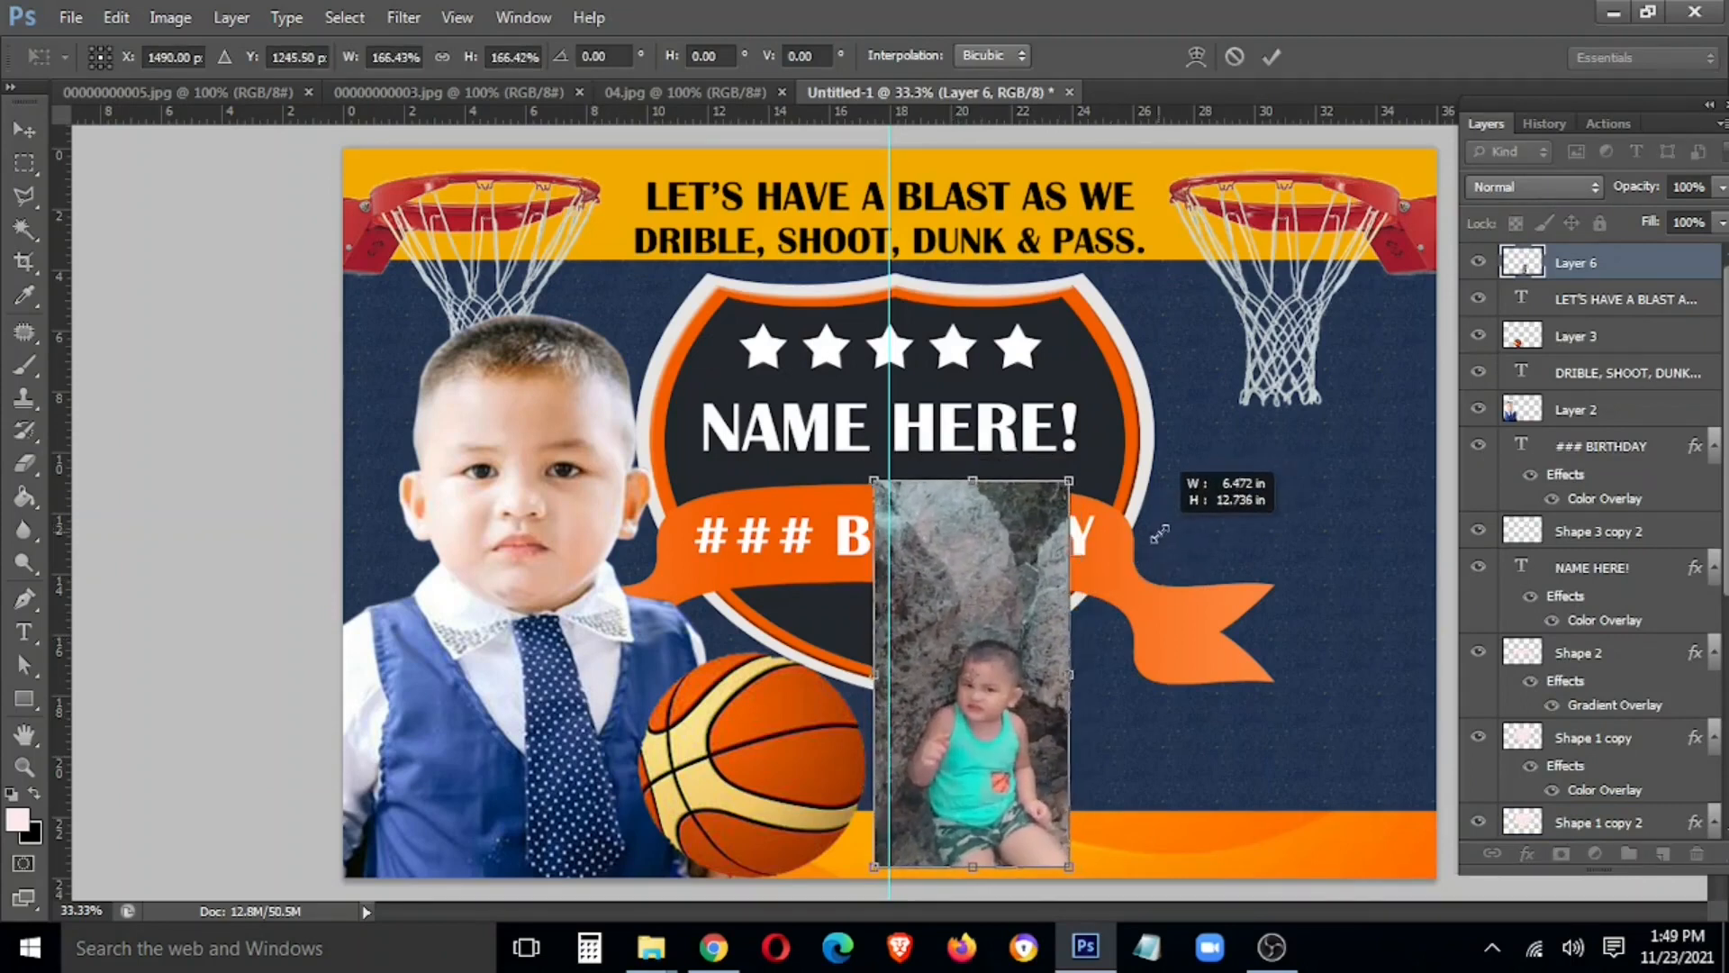
pyautogui.press('Return')
# Trim the photo's top covering BIRTHDAY and a side strip, then place it beside the basketball
pyautogui.press('m')
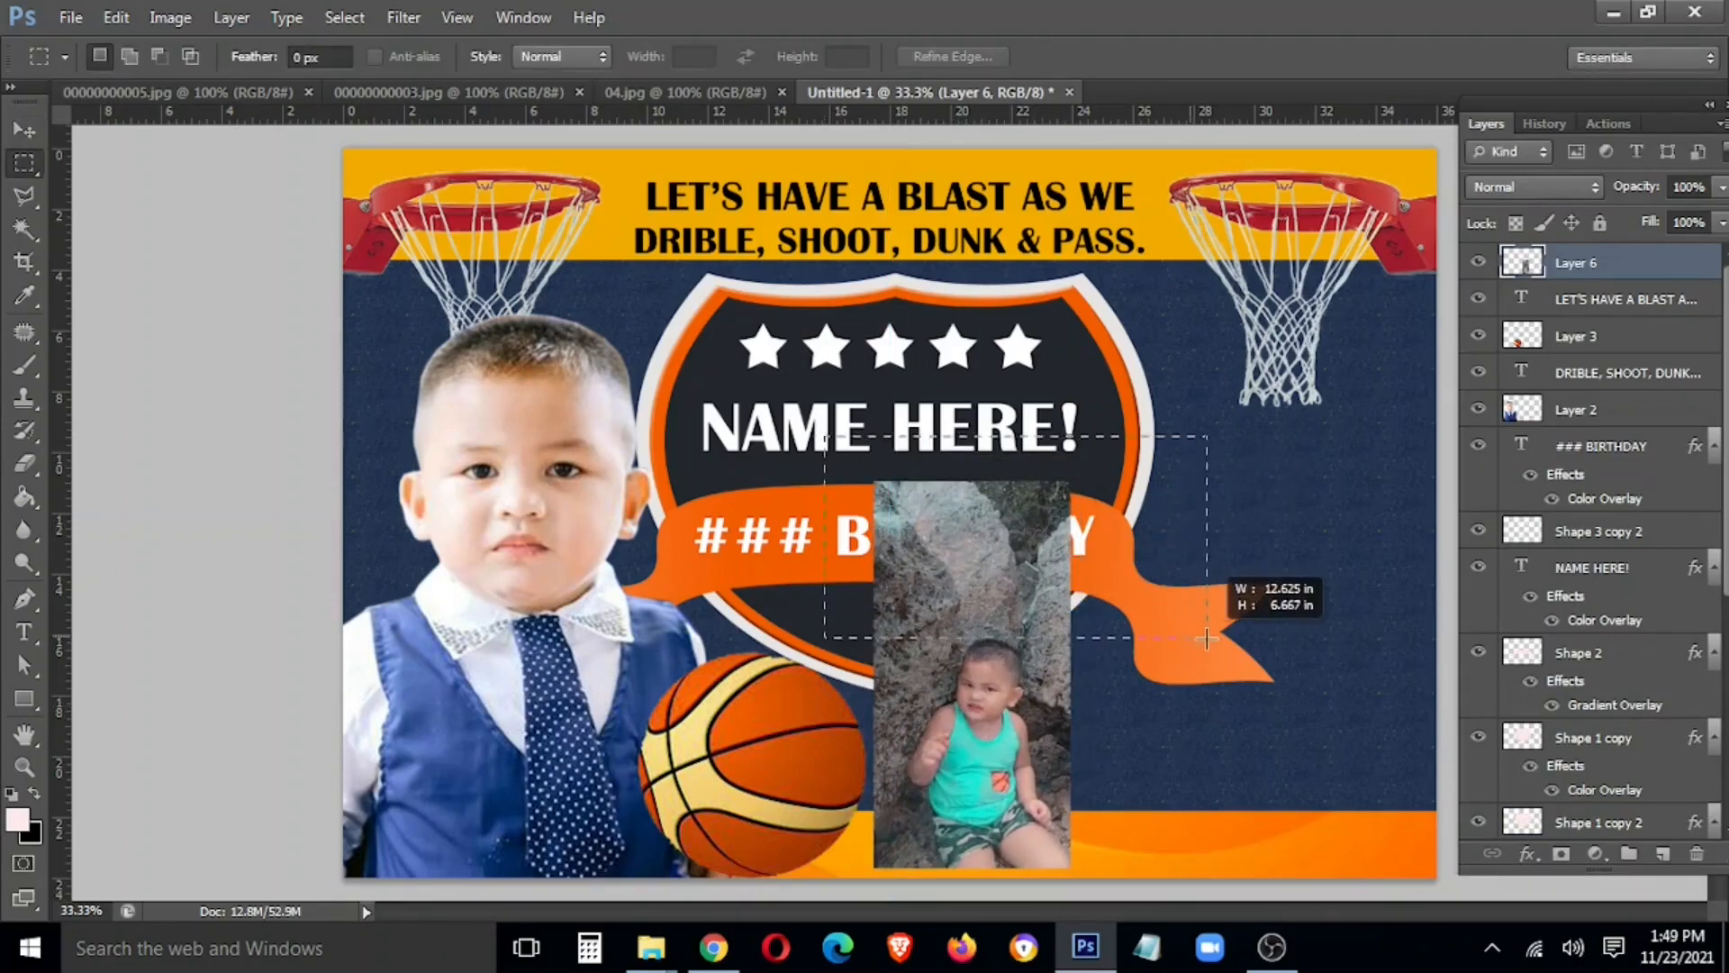
pyautogui.moveTo(1206, 638); pyautogui.dragTo(1192, 620)
pyautogui.press('Delete')
pyautogui.moveTo(904, 863); pyautogui.dragTo(904, 863)
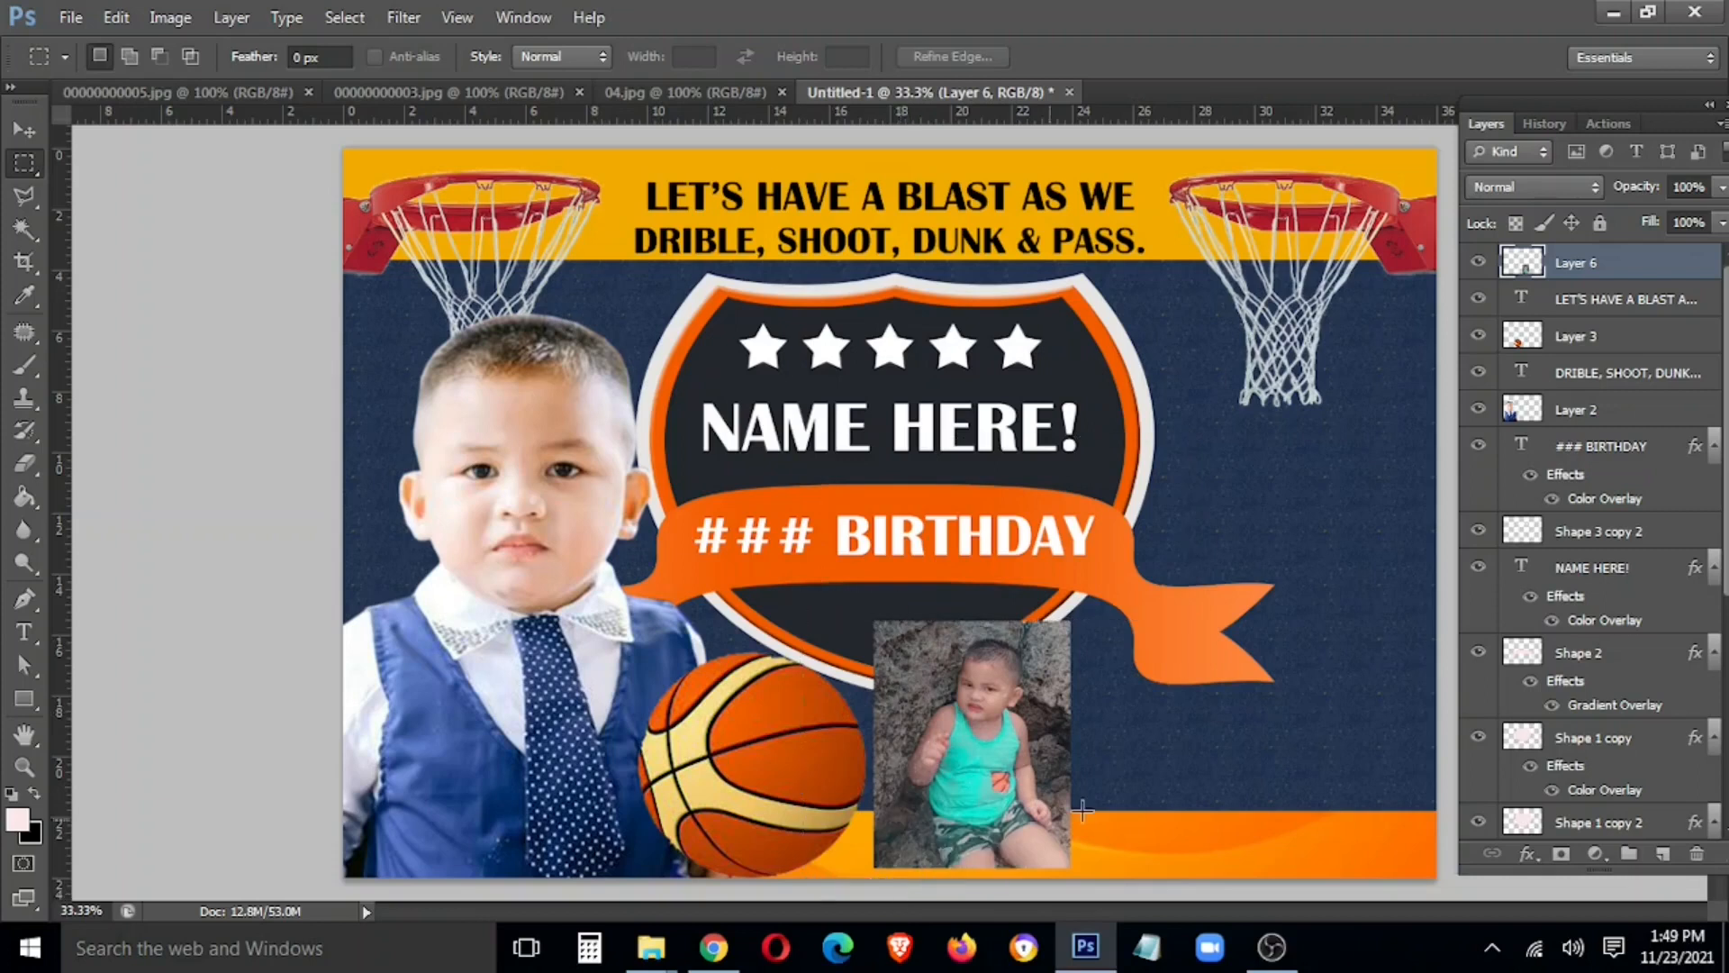
pyautogui.press('Delete')
pyautogui.press('v')
pyautogui.moveTo(1019, 803)
pyautogui.mouseDown()
pyautogui.moveTo(991, 812)
pyautogui.moveTo(989, 793)
pyautogui.mouseUp()
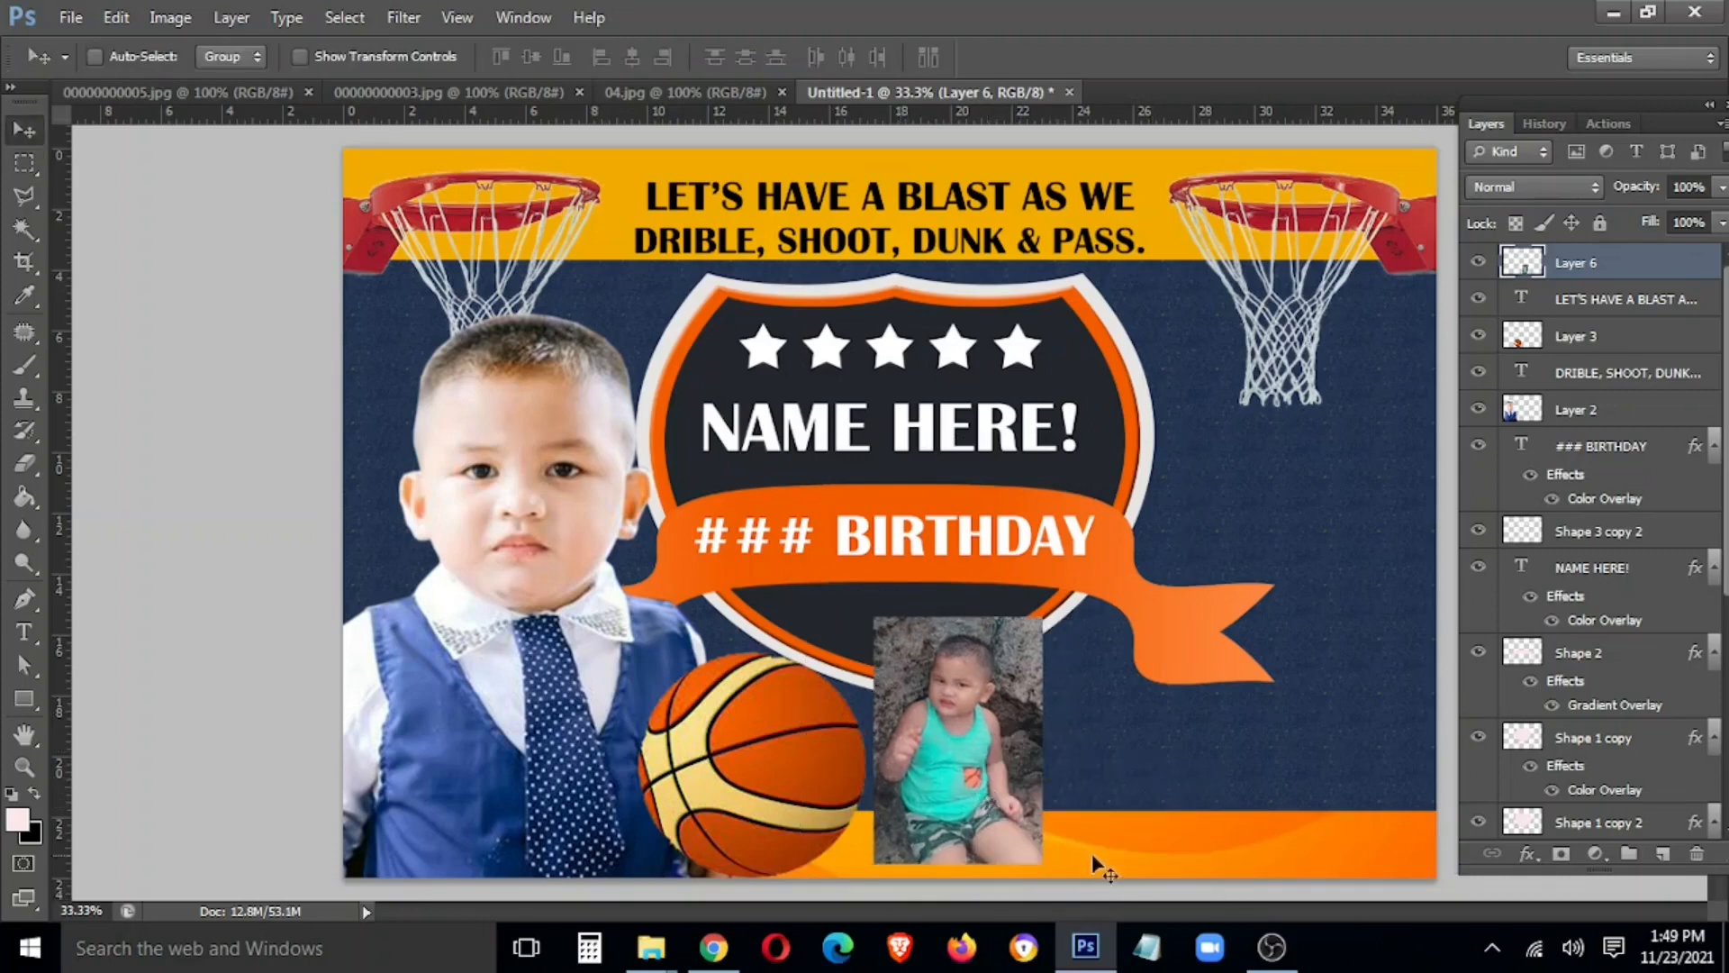
# Select the orange background layer and darken it with Curves
pyautogui.rightClick(1112, 850)
pyautogui.click(1148, 867)
pyautogui.hotkey('ctrl', 'm')
pyautogui.moveTo(348, 441); pyautogui.dragTo(370, 475)
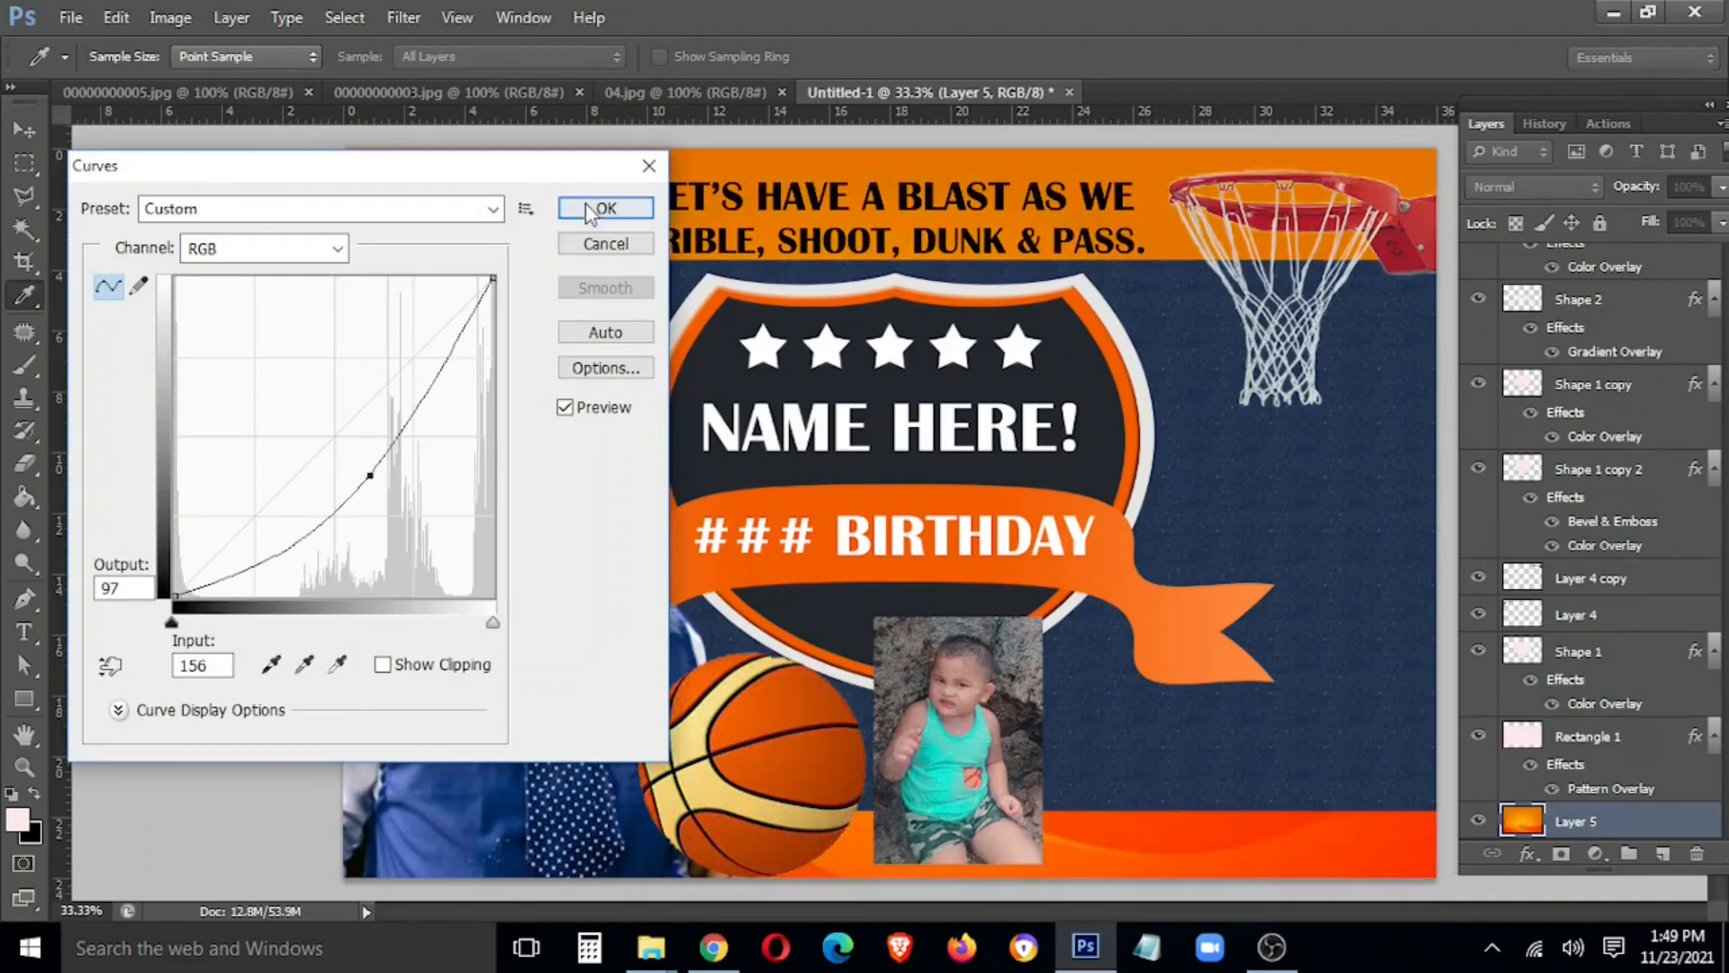
pyautogui.click(590, 211)
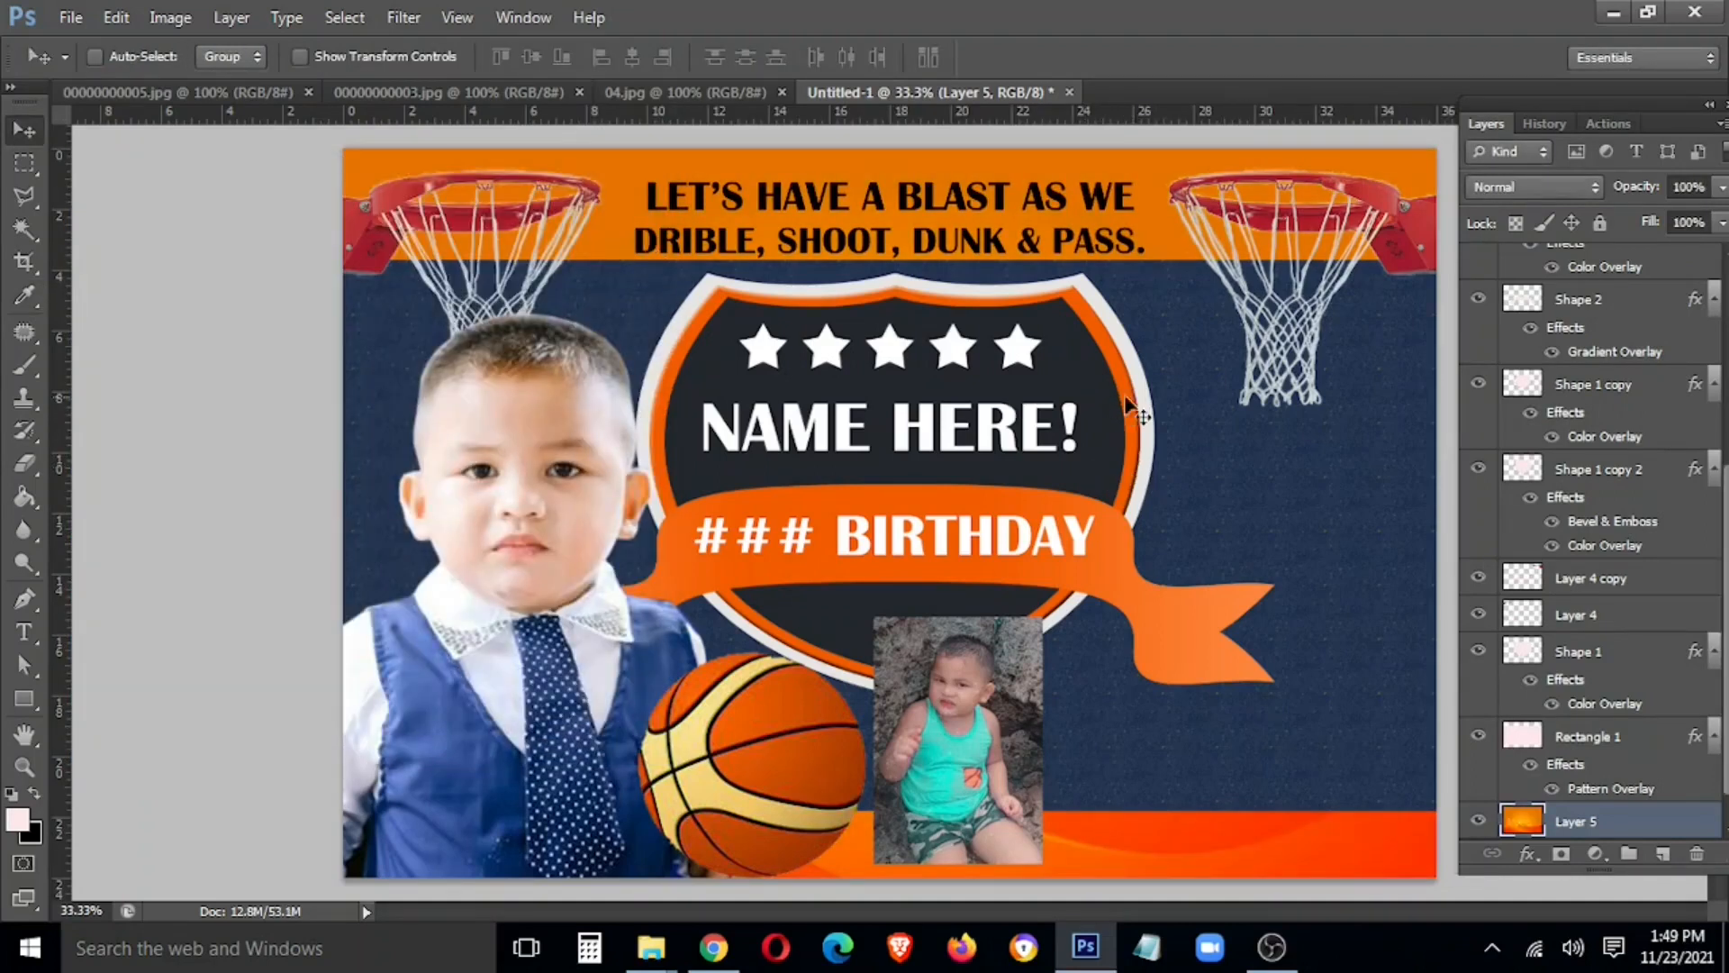
# Copy the white-shirt photo into the banner and bring its layer to the top
pyautogui.moveTo(287, 90); pyautogui.dragTo(455, 463)
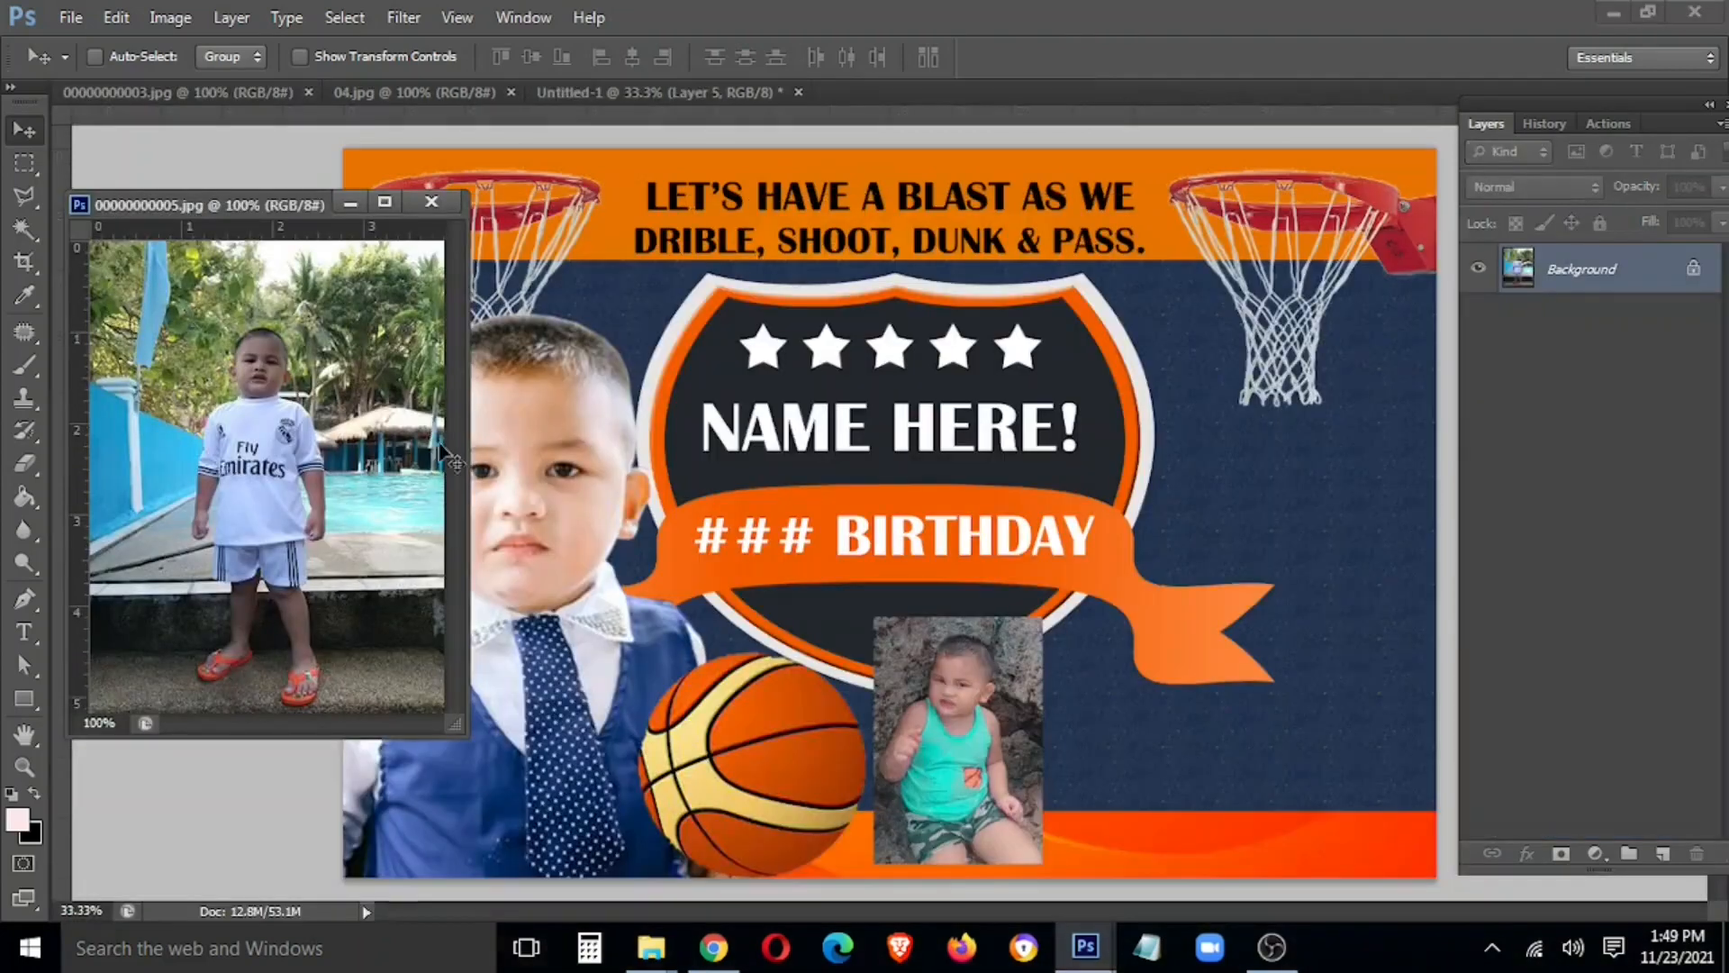
pyautogui.moveTo(200, 527); pyautogui.dragTo(766, 477)
pyautogui.moveTo(271, 450); pyautogui.dragTo(899, 473)
pyautogui.hotkey('ctrl', 't')
pyautogui.press('Return')
pyautogui.hotkey('ctrl', ']')
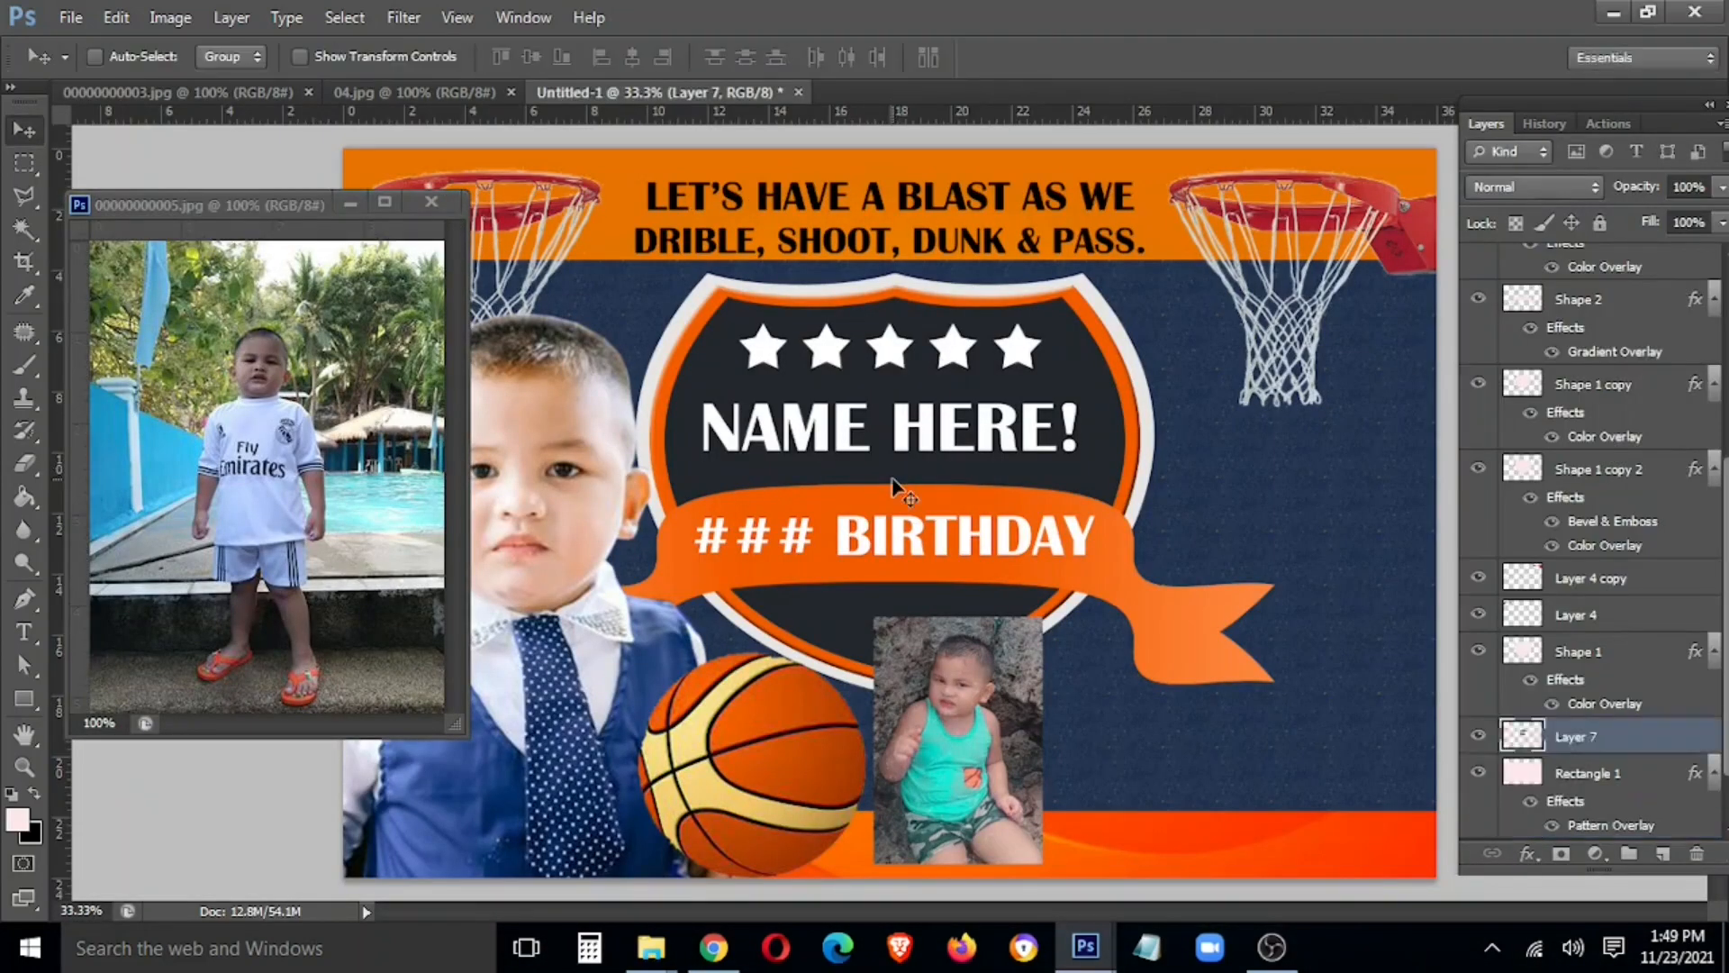
pyautogui.hotkey('ctrl', 'shift', ']')
pyautogui.click(451, 193)
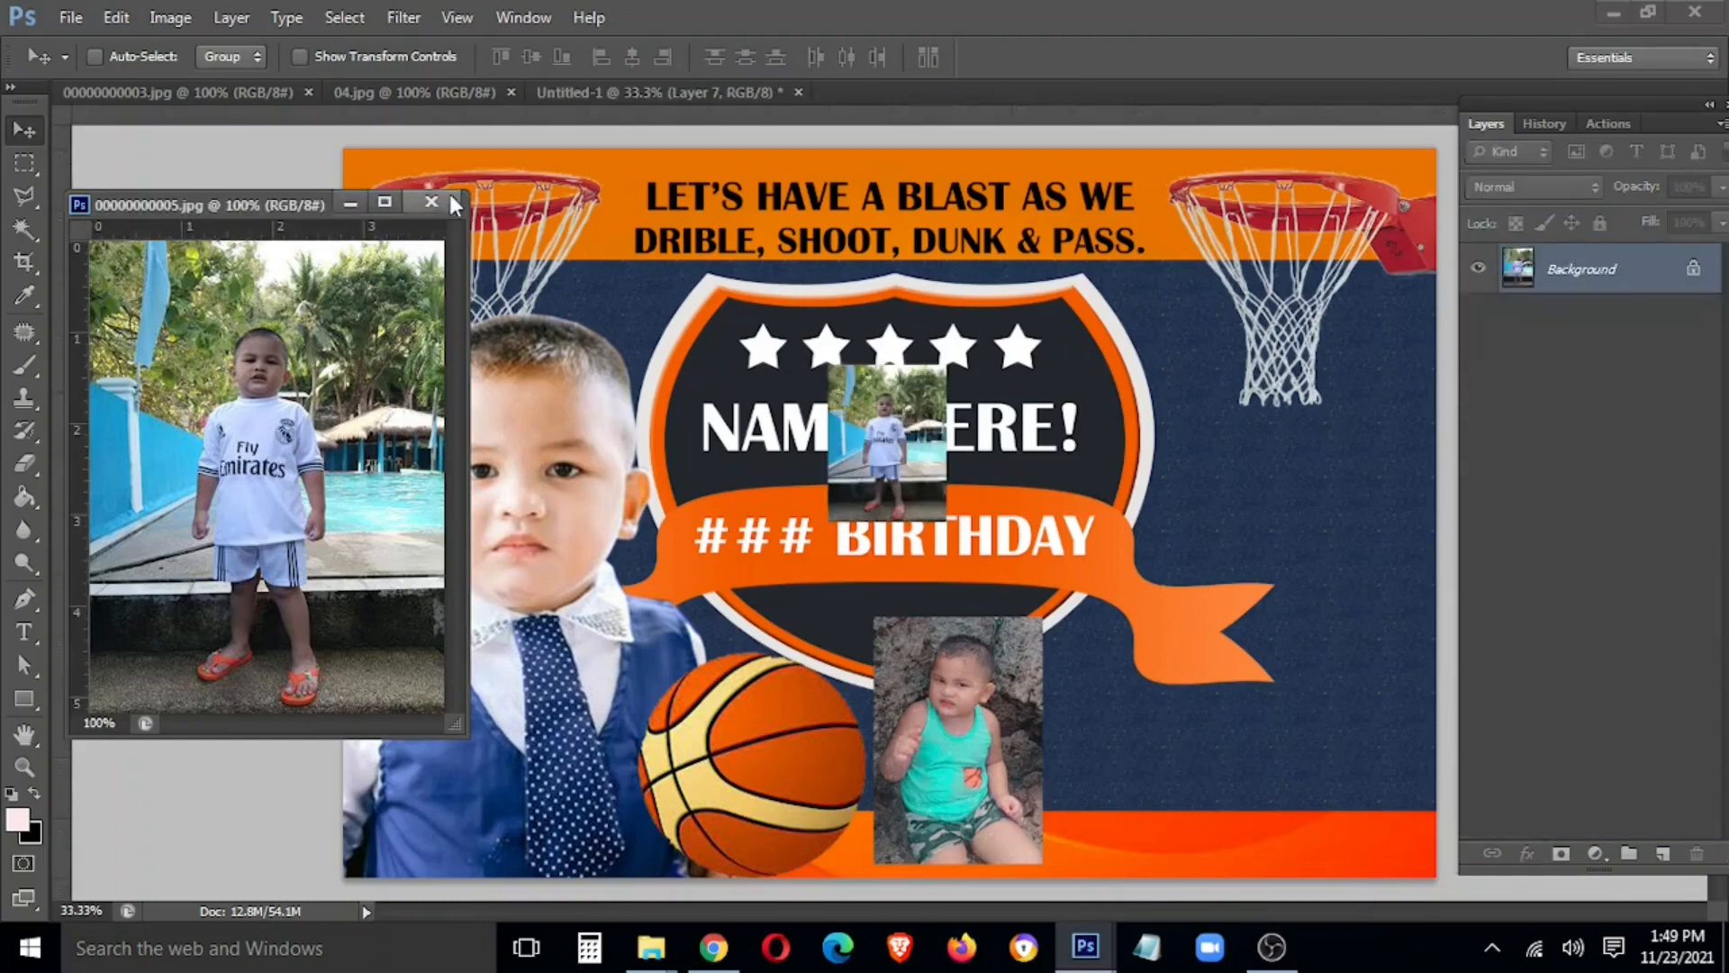
pyautogui.click(431, 202)
pyautogui.rightClick(910, 466)
pyautogui.press('Escape')
# Trim away the white-shirt photo's right part and top with marquee selections
pyautogui.press('m')
pyautogui.moveTo(1042, 279); pyautogui.dragTo(926, 718)
pyautogui.press('Delete')
pyautogui.moveTo(746, 335); pyautogui.dragTo(839, 641)
pyautogui.moveTo(755, 256); pyautogui.dragTo(992, 381)
pyautogui.press('Delete')
pyautogui.hotkey('ctrl', 'd')
# Move the white-shirt photo beside the rocks photo and fine-tune its size
pyautogui.press('v')
pyautogui.moveTo(913, 475); pyautogui.dragTo(1198, 867)
pyautogui.hotkey('ctrl', 't')
pyautogui.press('Return')
pyautogui.hotkey('ctrl', 't')
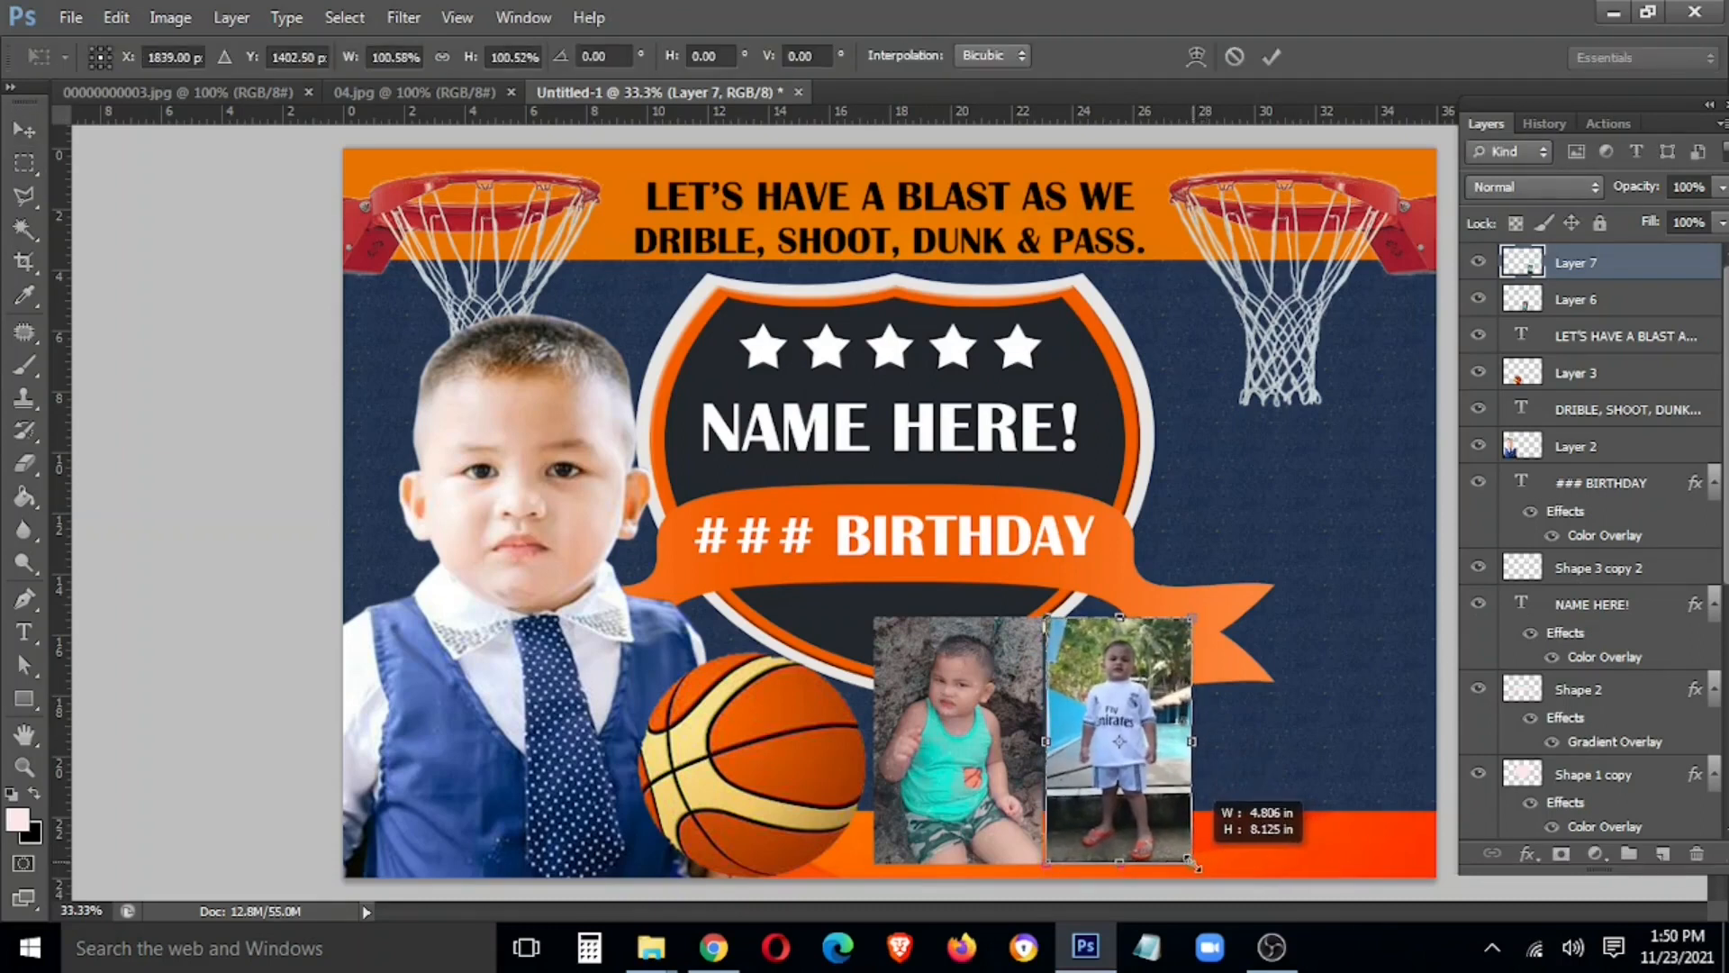
pyautogui.press('Return')
pyautogui.moveTo(414, 92); pyautogui.dragTo(397, 408)
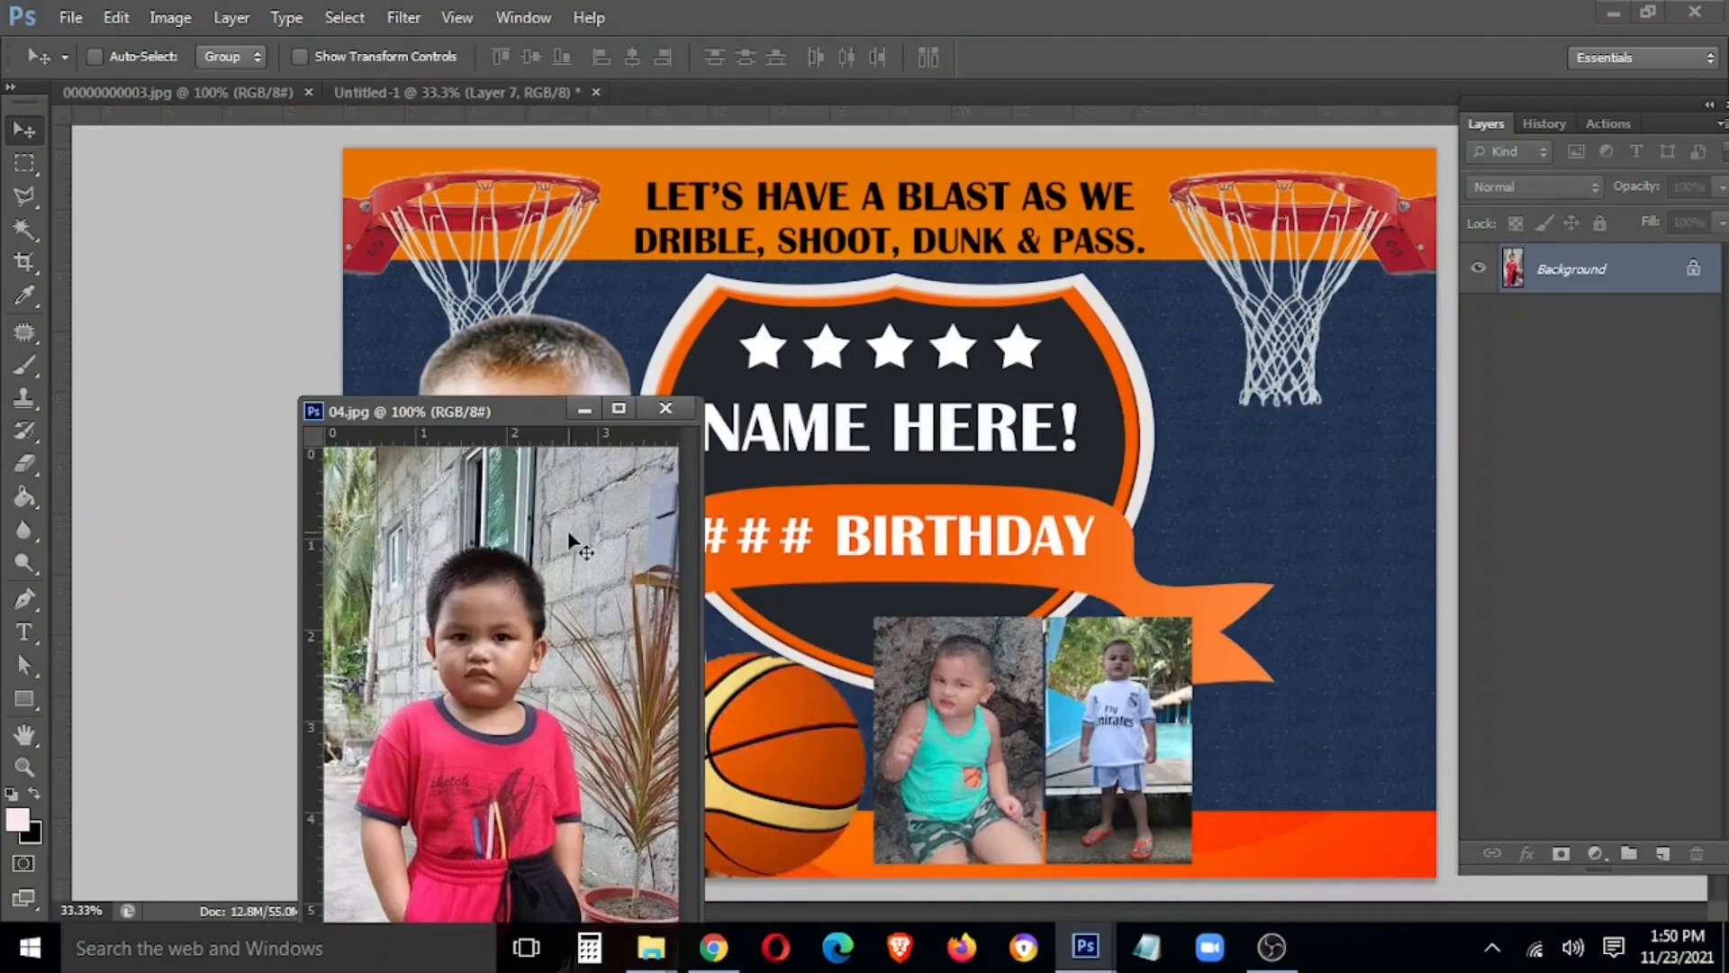
# Copy the boy-in-water photo into the banner
pyautogui.moveTo(502, 414); pyautogui.dragTo(350, 251)
pyautogui.moveTo(252, 93); pyautogui.dragTo(439, 378)
pyautogui.moveTo(486, 792); pyautogui.dragTo(869, 599)
pyautogui.click(606, 377)
# Trim the new photo's top part and two side strips
pyautogui.press('m')
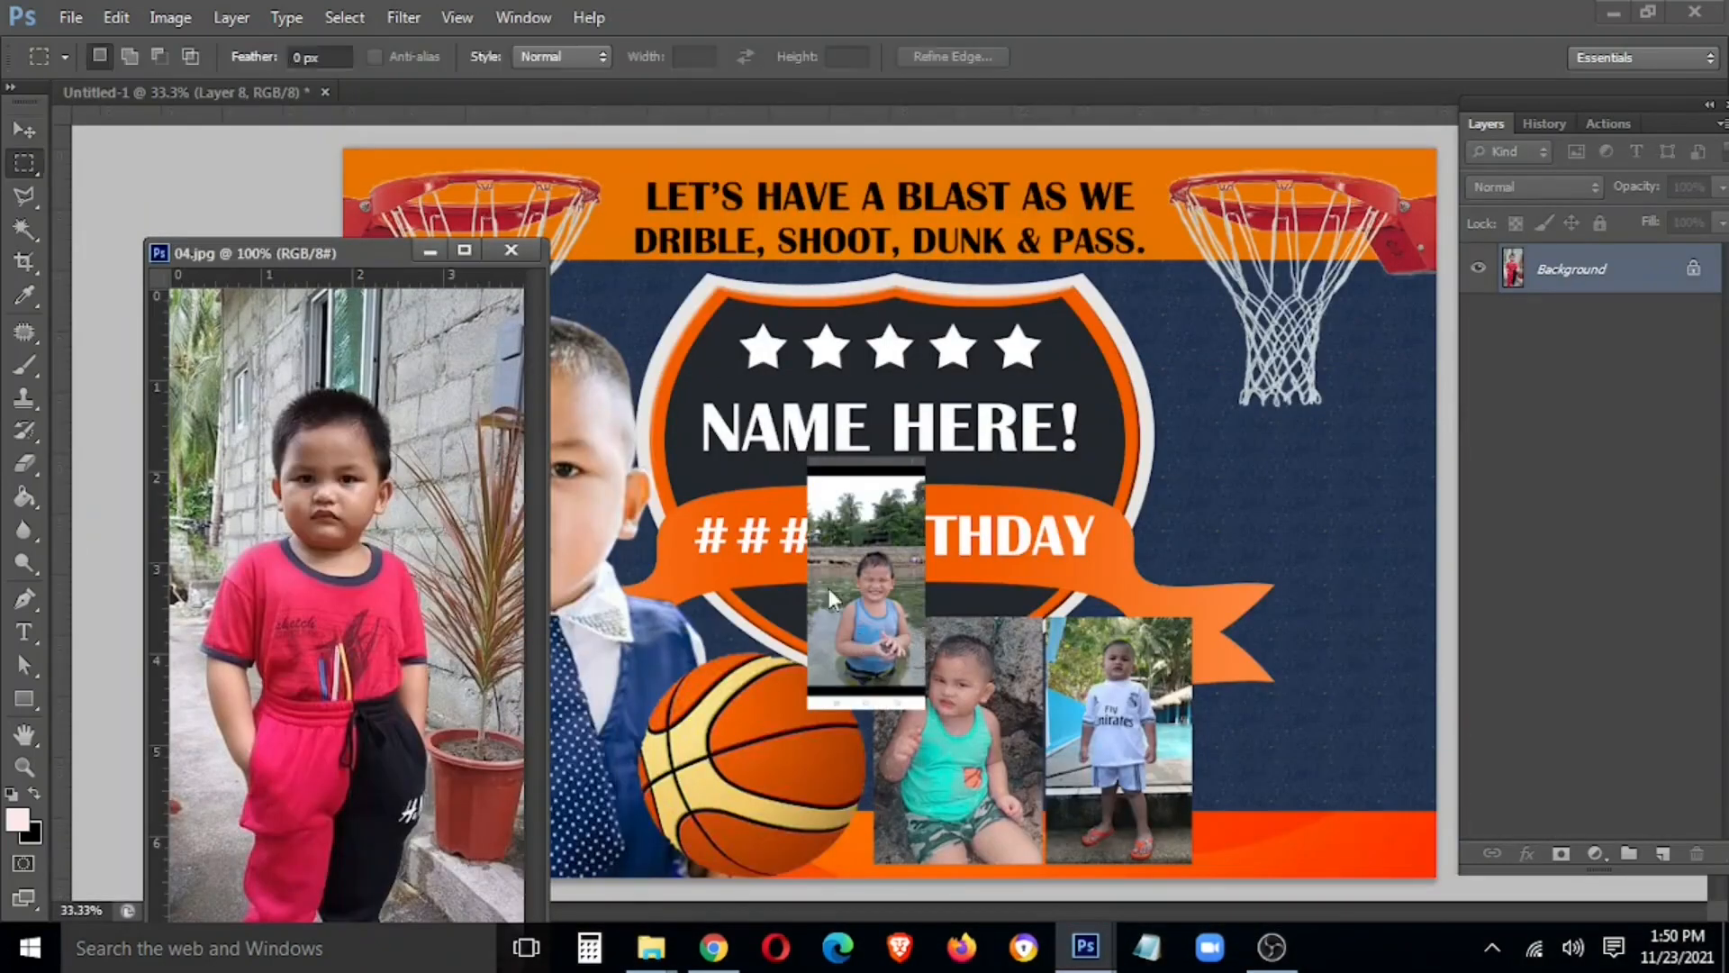
pyautogui.moveTo(723, 405); pyautogui.dragTo(1024, 538)
pyautogui.press('Delete')
pyautogui.moveTo(787, 465); pyautogui.dragTo(824, 729)
pyautogui.press('Delete')
pyautogui.moveTo(975, 447); pyautogui.dragTo(919, 752)
pyautogui.press('Delete')
pyautogui.hotkey('ctrl', 'd')
# Move the boy-in-water photo right of the others and enlarge it to about 160%
pyautogui.press('v')
pyautogui.moveTo(849, 640); pyautogui.dragTo(1218, 820)
pyautogui.hotkey('ctrl', 't')
pyautogui.moveTo(1285, 709); pyautogui.dragTo(1340, 617)
pyautogui.press('Return')
pyautogui.hotkey('shift', 'Right')
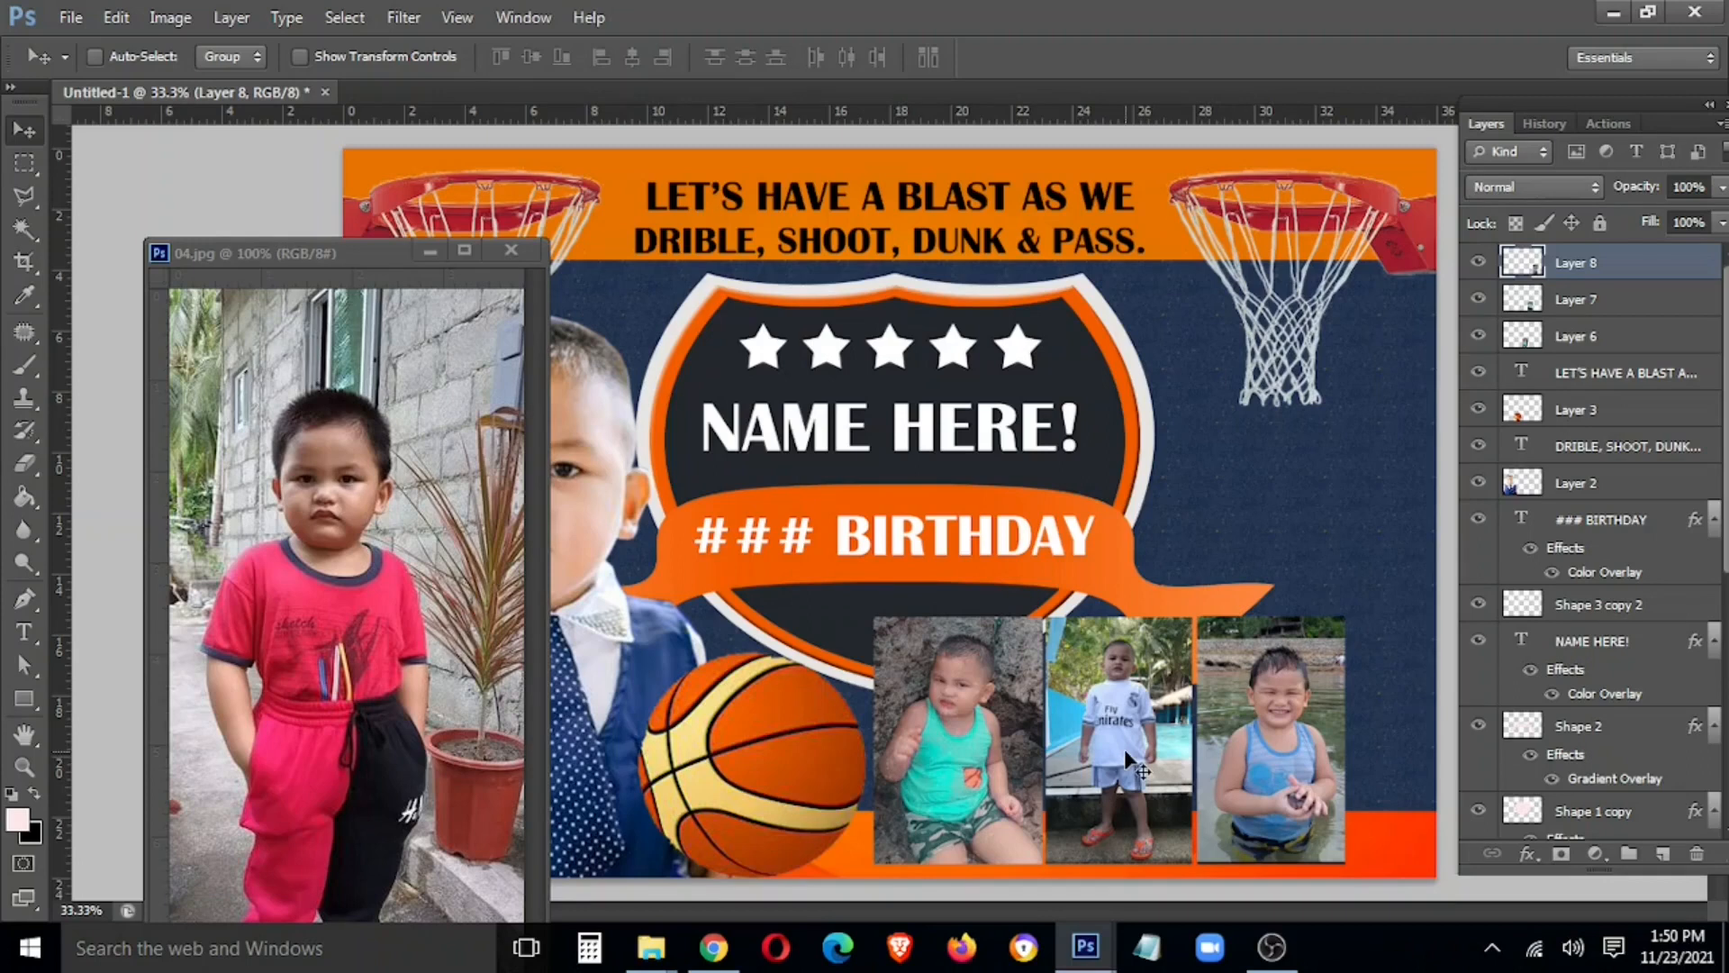
# Send the three collage photos below the Shape 2 ribbon and move the white-shirt photo beside the right hoop
pyautogui.rightClick(972, 688)
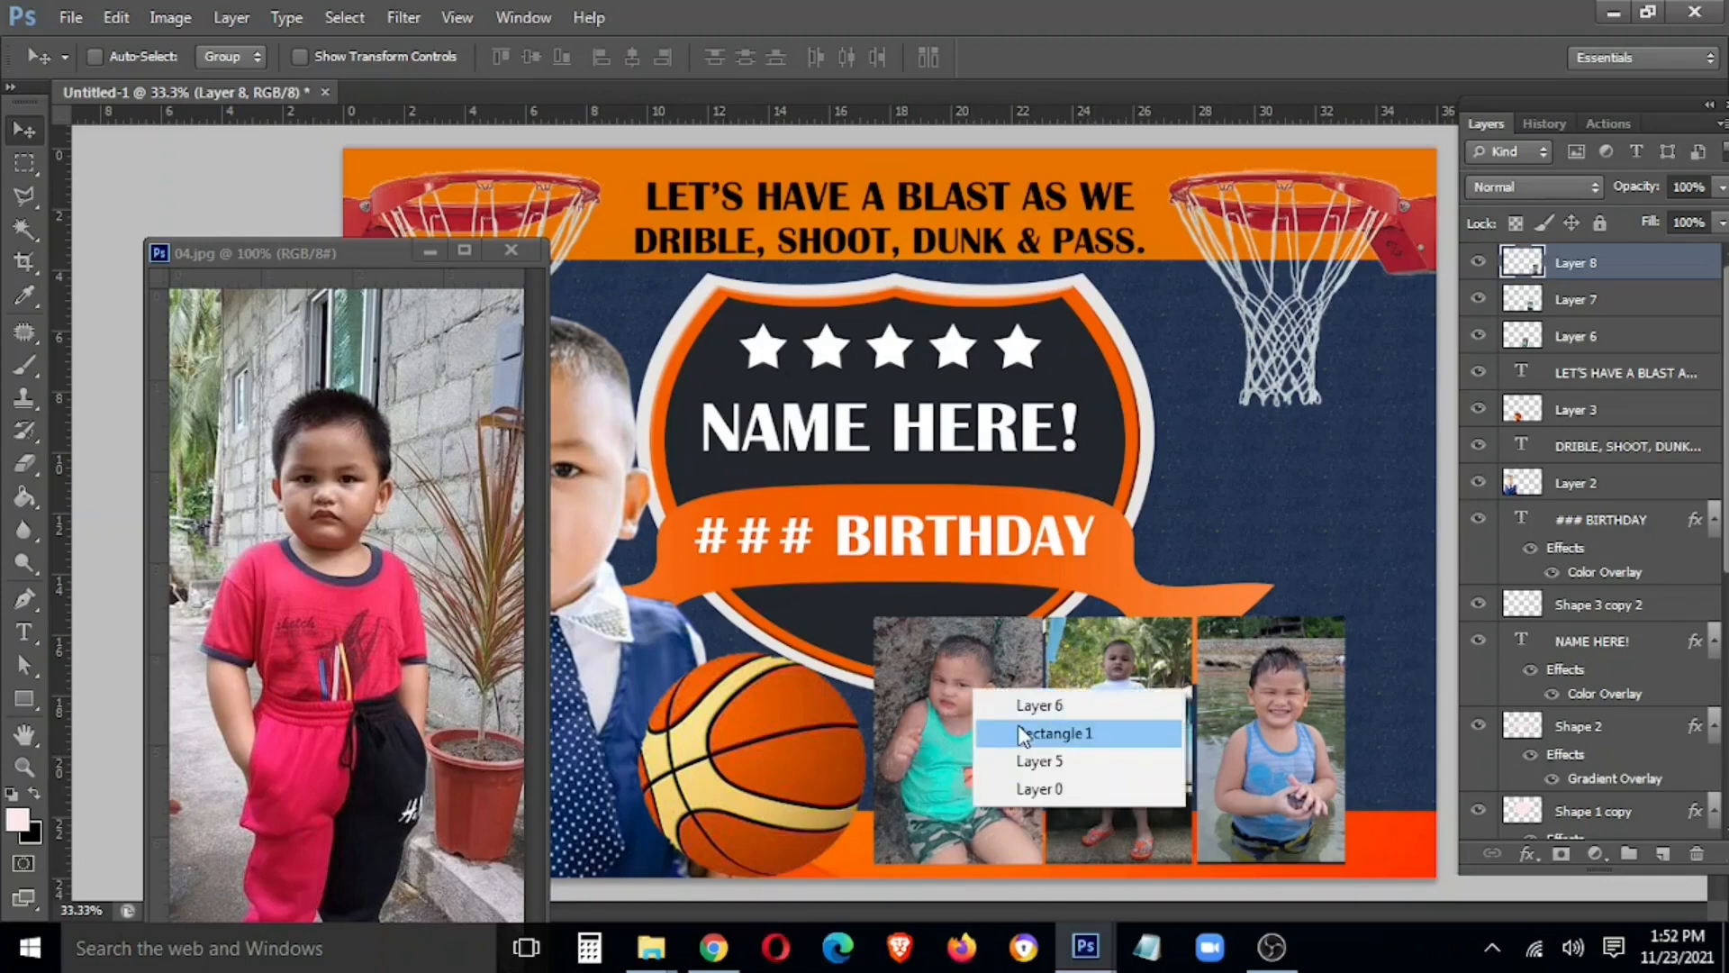
pyautogui.click(1008, 707)
pyautogui.rightClick(1126, 721)
pyautogui.keyDown('shift'); pyautogui.click(1144, 739); pyautogui.keyUp('shift')
pyautogui.rightClick(1308, 751)
pyautogui.keyDown('shift'); pyautogui.click(1322, 770); pyautogui.keyUp('shift')
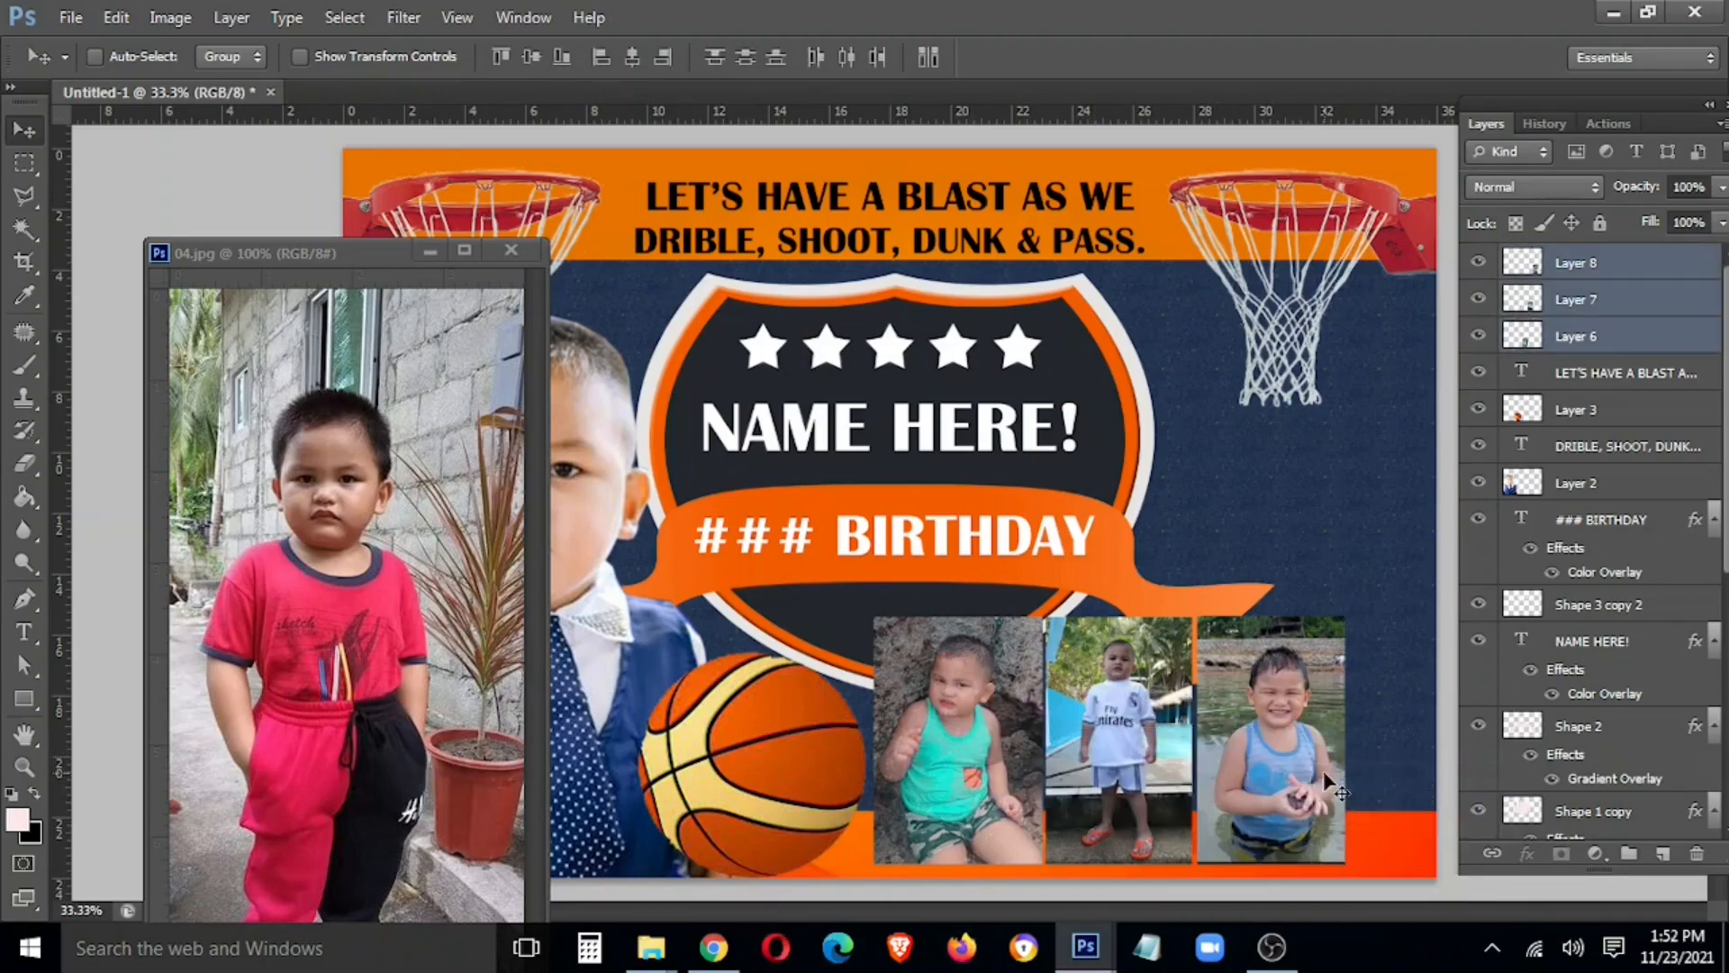
pyautogui.hotkey('ctrl', '[')
pyautogui.hotkey('ctrl', '[')
pyautogui.hotkey('ctrl', '[')
pyautogui.hotkey('ctrl', '[')
pyautogui.hotkey('ctrl', '[')
pyautogui.hotkey('ctrl', '[')
pyautogui.hotkey('ctrl', '[')
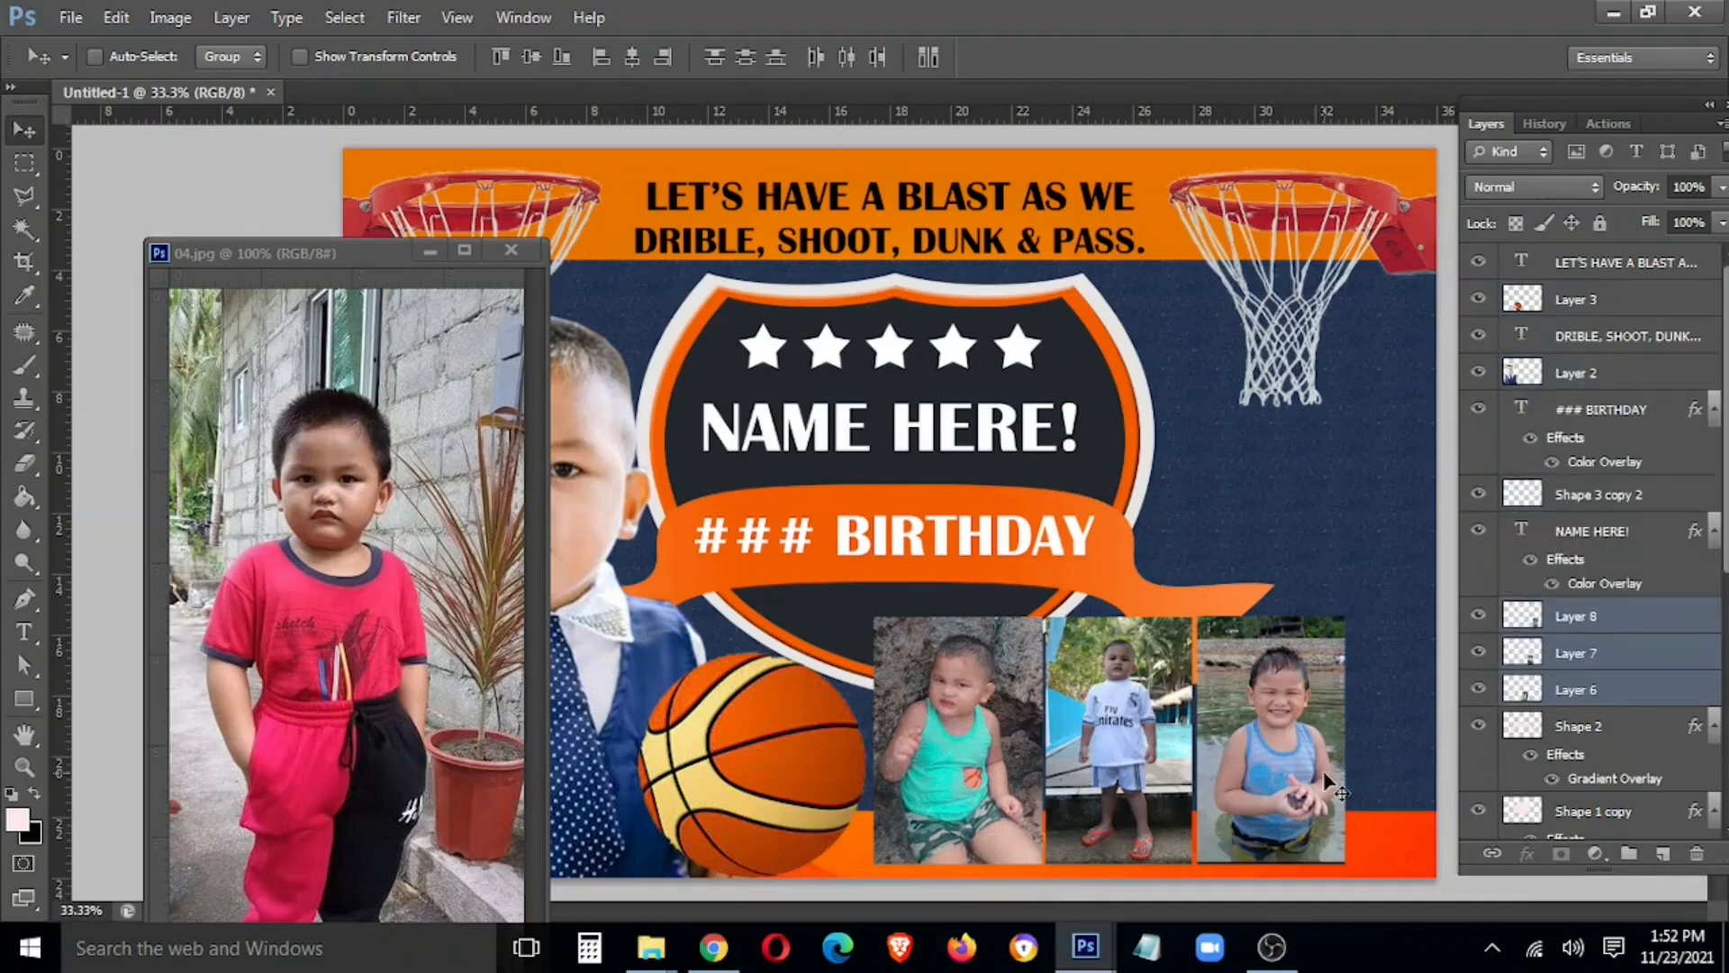
pyautogui.hotkey('ctrl', '[')
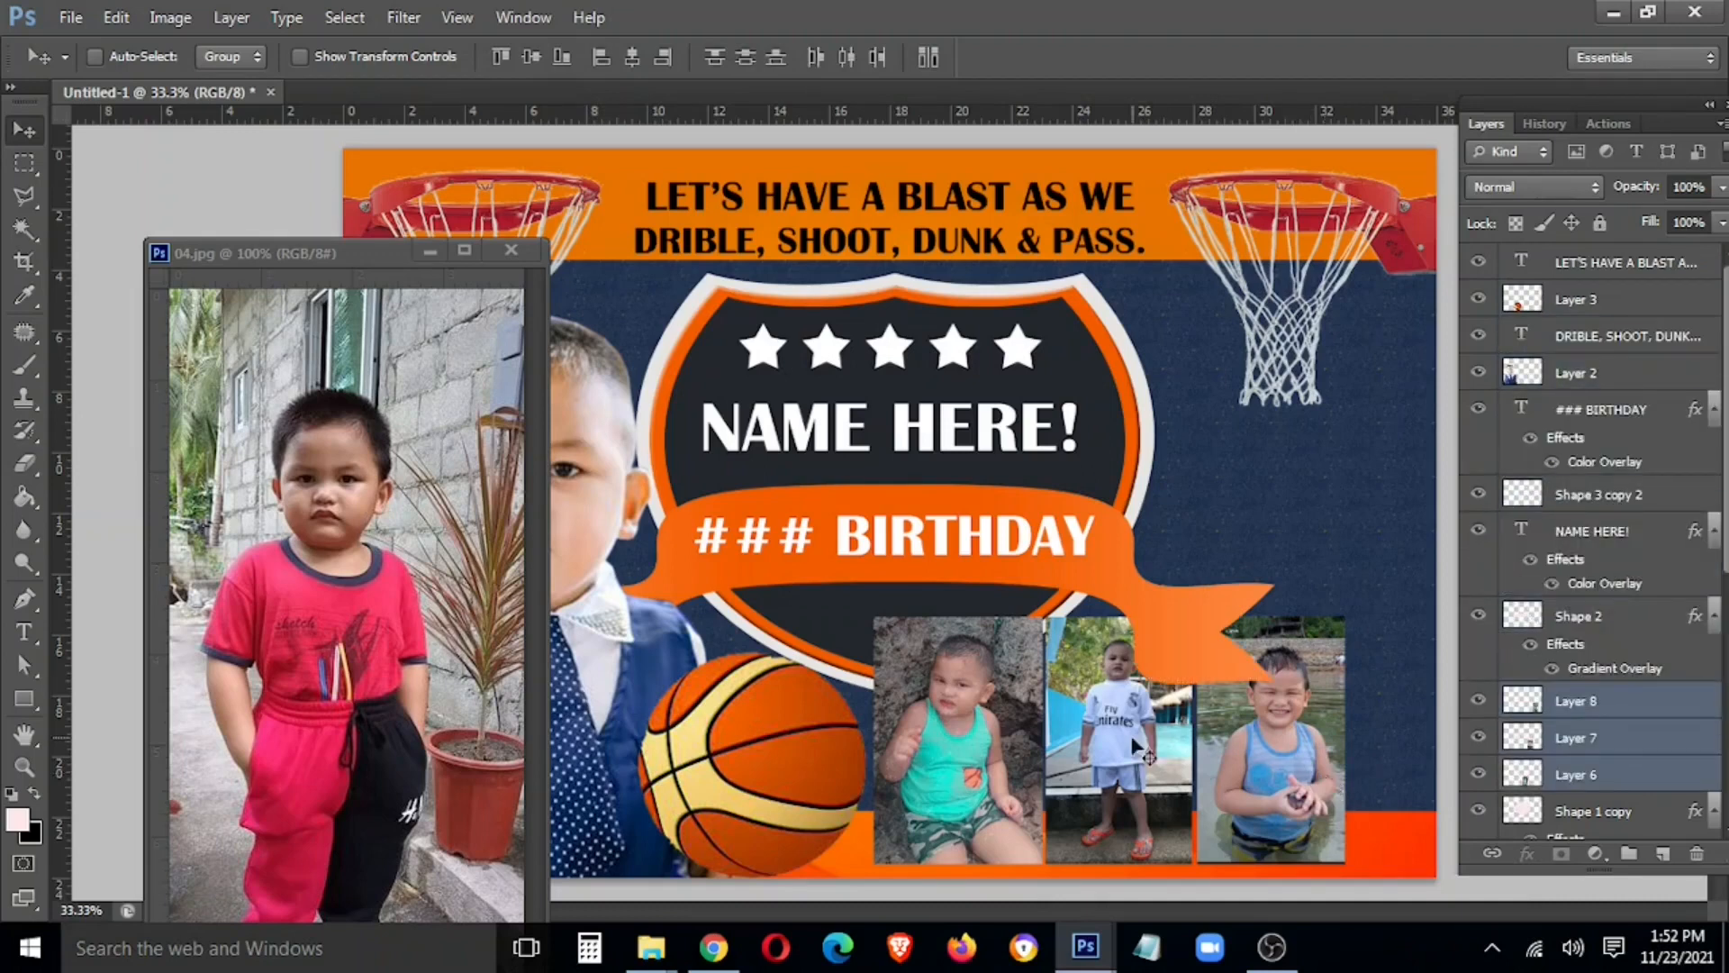
pyautogui.keyDown('ctrl'); pyautogui.click(1150, 773); pyautogui.keyUp('ctrl')
pyautogui.moveTo(1150, 772); pyautogui.dragTo(1395, 523)
# Bring the red-shirt photo 04.jpg into the tarpaulin beside the teal-shirt photo
pyautogui.click(423, 550)
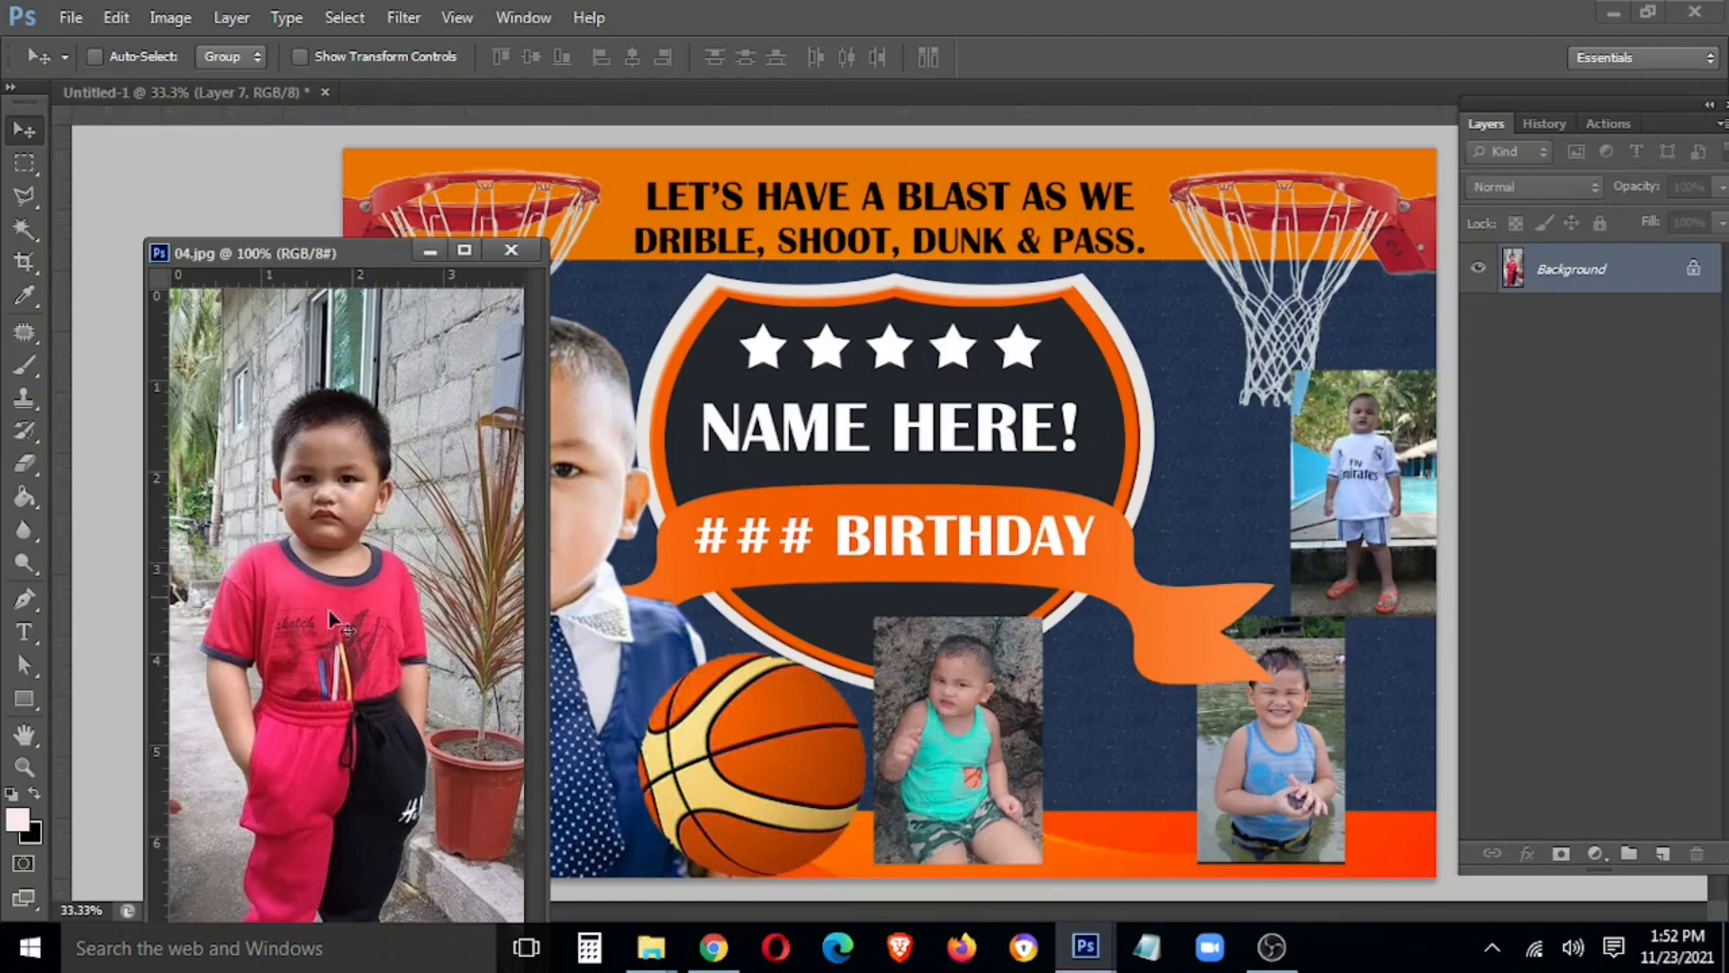
pyautogui.moveTo(331, 612); pyautogui.dragTo(924, 589)
pyautogui.click(466, 428)
pyautogui.click(510, 249)
pyautogui.moveTo(927, 648); pyautogui.dragTo(1176, 748)
# Delete the red-shirt photo's top strip, align it with its neighbours and enlarge it to fill the gap
pyautogui.press('m')
pyautogui.moveTo(938, 579); pyautogui.dragTo(1320, 644)
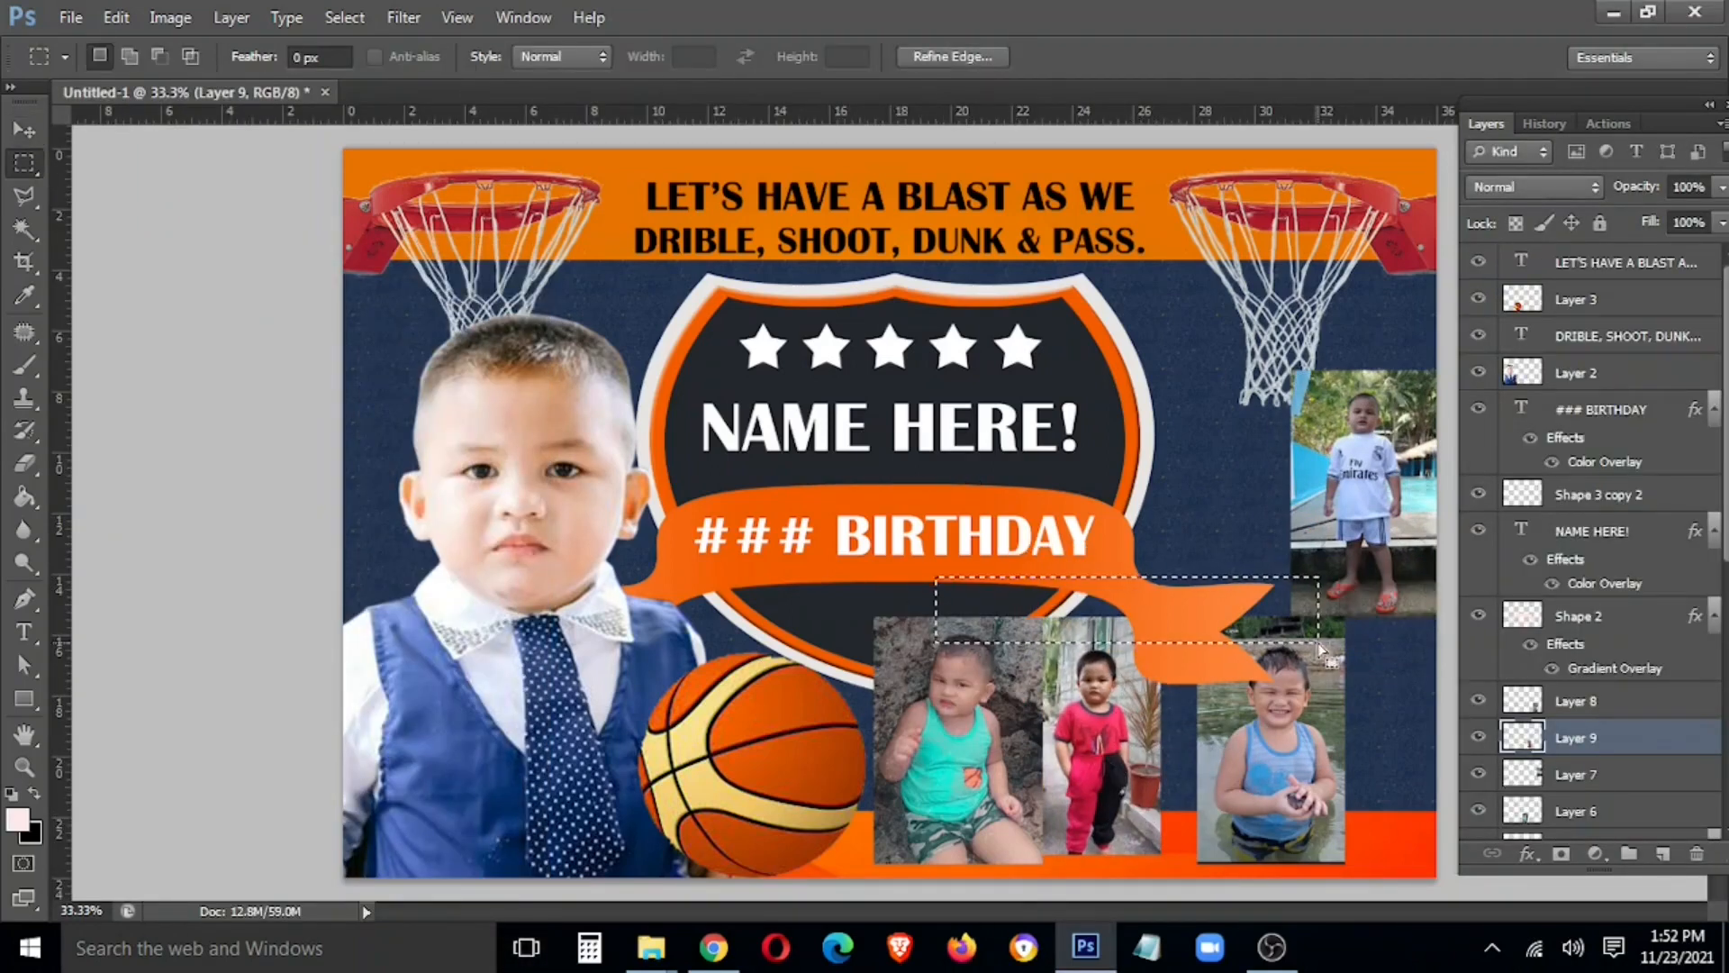
pyautogui.press('Delete')
pyautogui.hotkey('ctrl', 'd')
pyautogui.press('v')
pyautogui.moveTo(1122, 770); pyautogui.dragTo(1122, 745)
pyautogui.hotkey('ctrl', 't')
pyautogui.moveTo(1166, 828); pyautogui.dragTo(1216, 851)
pyautogui.press('Return')
# Nudge the red-shirt photo left and select the name badge's text layers, including NAME HERE!
pyautogui.press('Left')
pyautogui.press('Left')
pyautogui.press('Left')
pyautogui.press('Left')
pyautogui.press('Left')
pyautogui.press('Left')
pyautogui.press('Left')
pyautogui.press('Left')
pyautogui.press('Left')
pyautogui.press('Left')
pyautogui.press('Left')
pyautogui.press('Left')
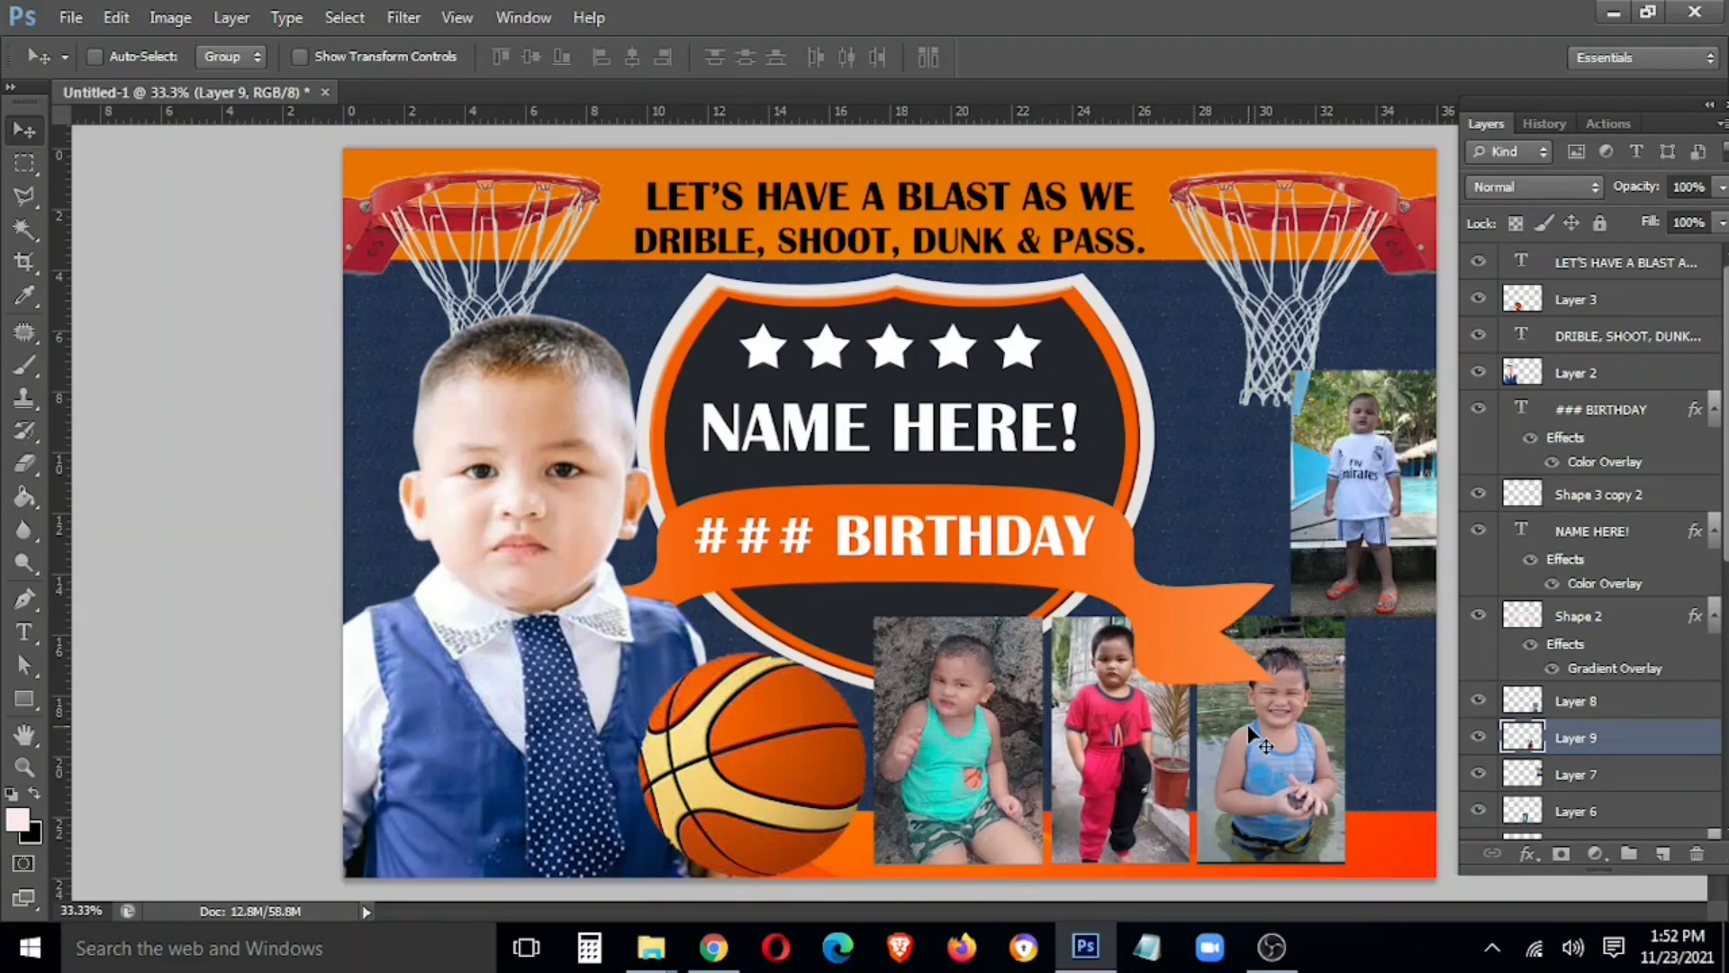
pyautogui.rightClick(732, 538)
pyautogui.click(782, 554)
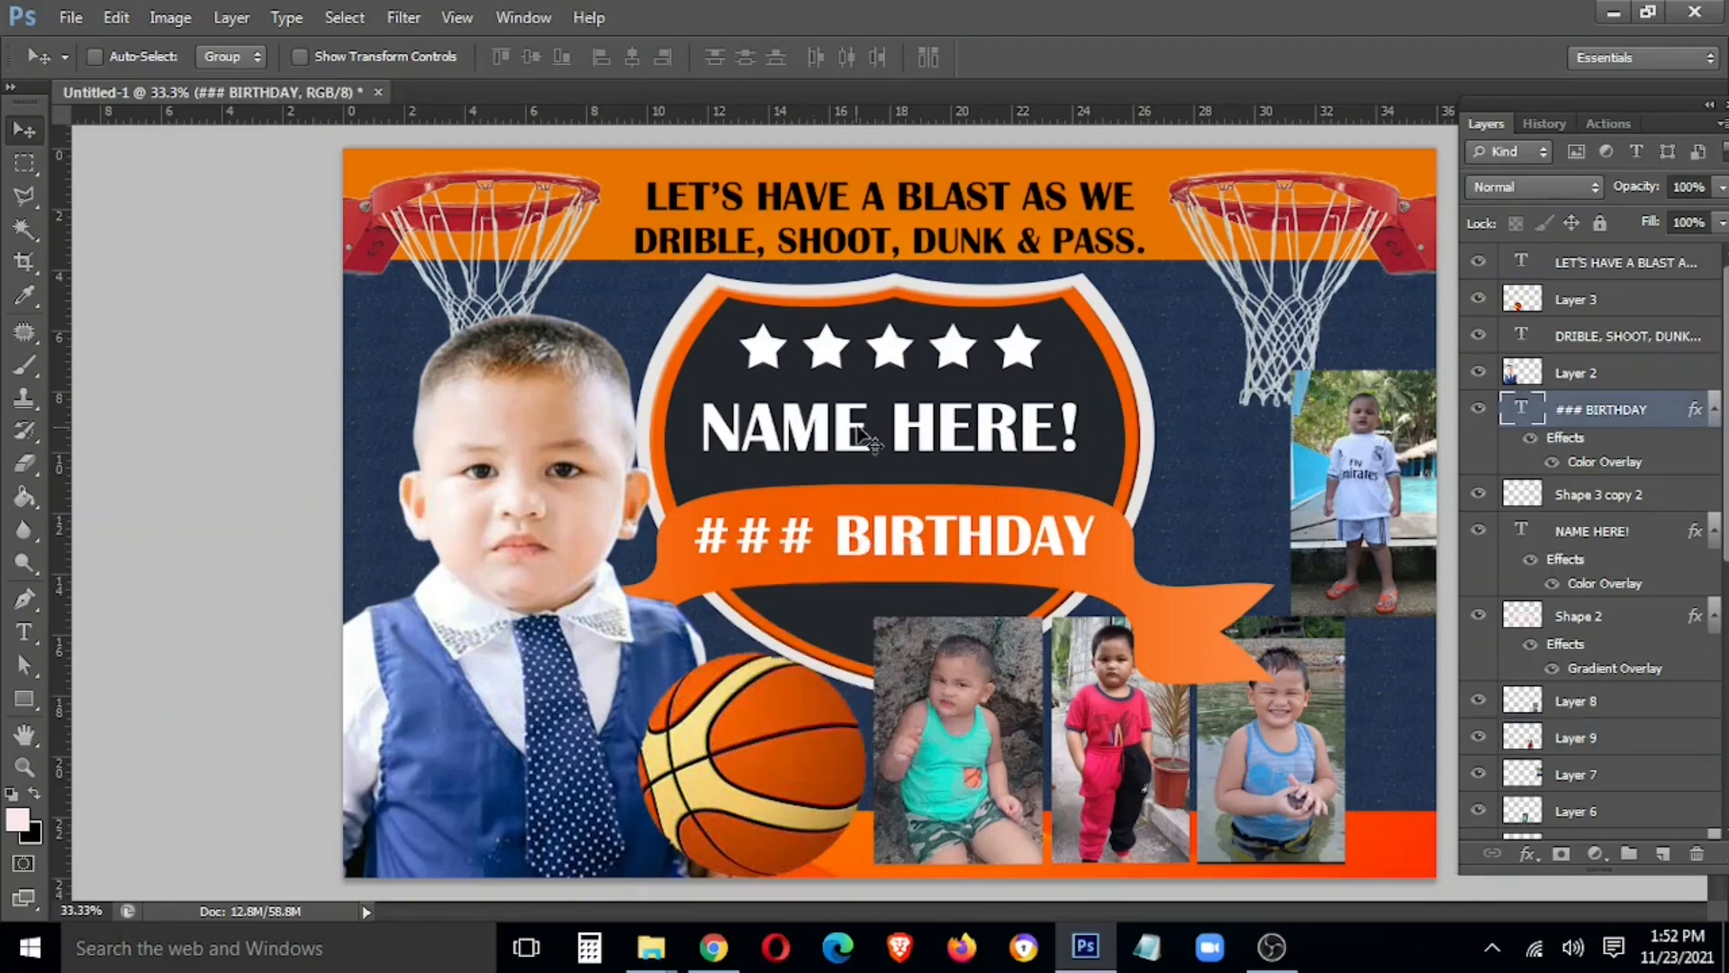
pyautogui.keyDown('shift'); pyautogui.rightClick(857, 427); pyautogui.keyUp('shift')
pyautogui.keyDown('shift'); pyautogui.click(888, 442); pyautogui.keyUp('shift')
pyautogui.keyDown('shift'); pyautogui.rightClick(892, 340); pyautogui.keyUp('shift')
pyautogui.keyDown('shift'); pyautogui.click(924, 356); pyautogui.keyUp('shift')
pyautogui.rightClick(862, 605)
pyautogui.moveTo(848, 545); pyautogui.dragTo(872, 513)
pyautogui.hotkey('ctrl', 'z')
# Add the Shape 2 ribbon and shield layers, then move the whole badge up slightly
pyautogui.rightClick(669, 578)
pyautogui.keyDown('shift'); pyautogui.click(695, 596); pyautogui.keyUp('shift')
pyautogui.keyDown('shift'); pyautogui.rightClick(693, 446); pyautogui.keyUp('shift')
pyautogui.keyDown('shift'); pyautogui.click(721, 467); pyautogui.keyUp('shift')
pyautogui.keyDown('shift'); pyautogui.rightClick(678, 460); pyautogui.keyUp('shift')
pyautogui.keyDown('shift'); pyautogui.click(724, 504); pyautogui.keyUp('shift')
pyautogui.keyDown('shift'); pyautogui.rightClick(712, 473); pyautogui.keyUp('shift')
pyautogui.keyDown('shift'); pyautogui.click(762, 546); pyautogui.keyUp('shift')
pyautogui.moveTo(801, 555)
pyautogui.mouseDown()
pyautogui.moveTo(798, 526)
pyautogui.moveTo(825, 533)
pyautogui.mouseUp()
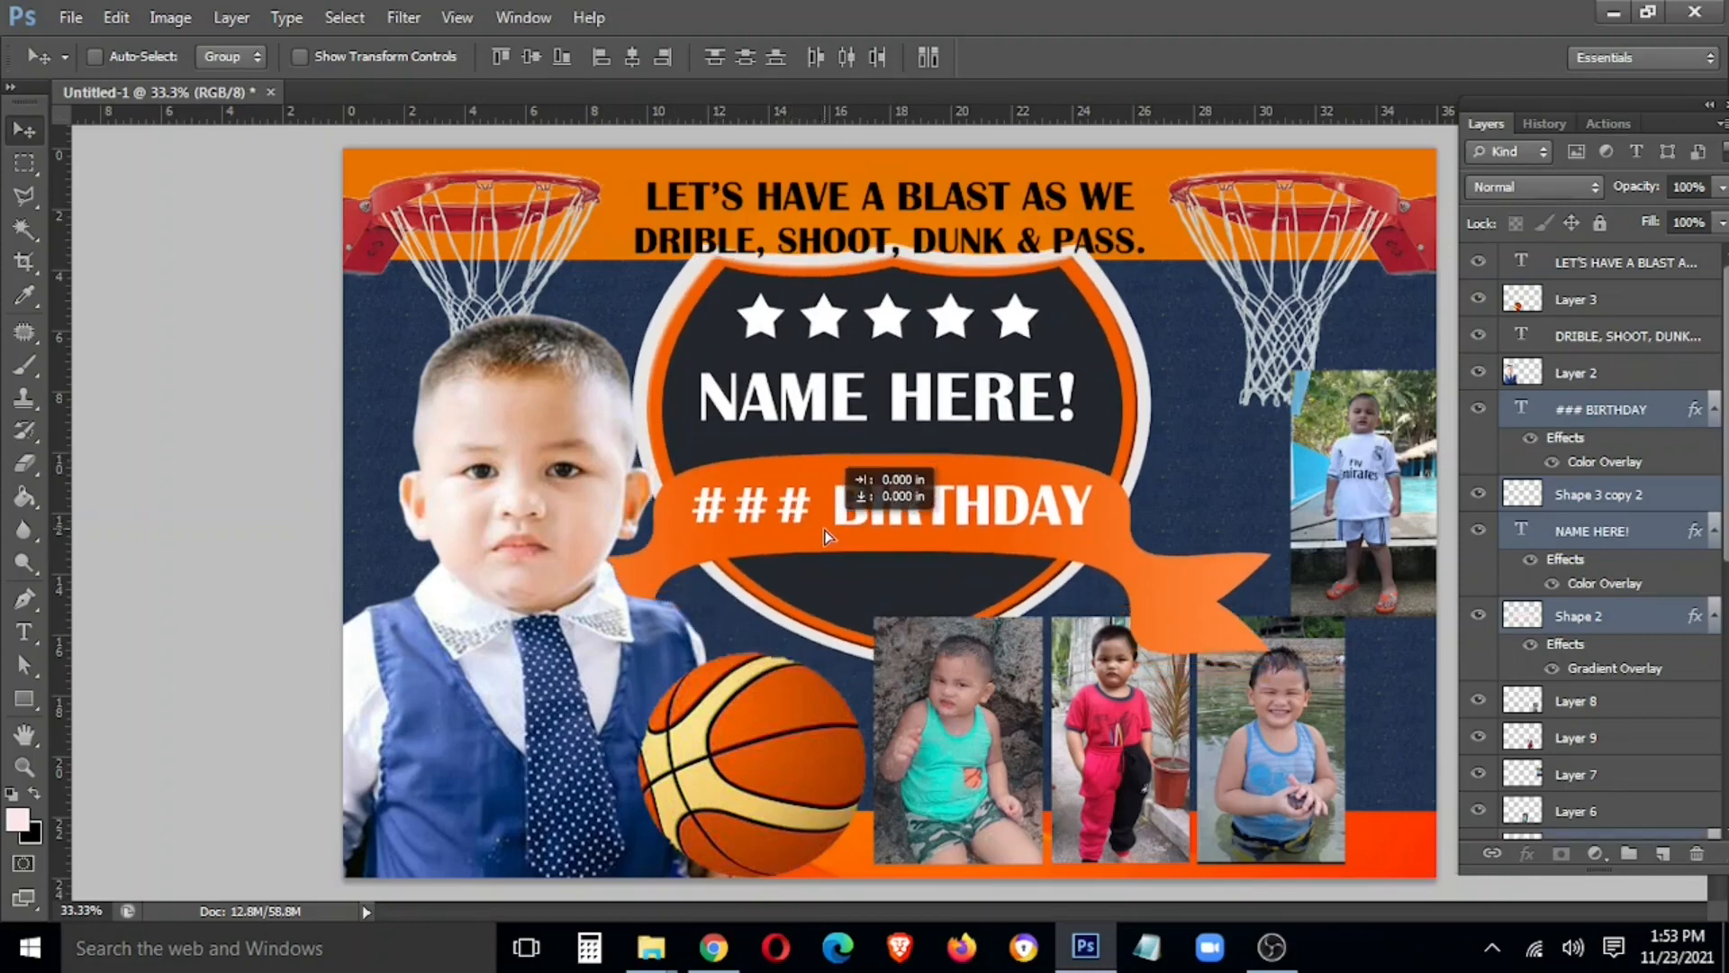
# Stretch the navy Rectangle 1 background upward
pyautogui.rightClick(1171, 488)
pyautogui.click(1225, 500)
pyautogui.hotkey('ctrl', 't')
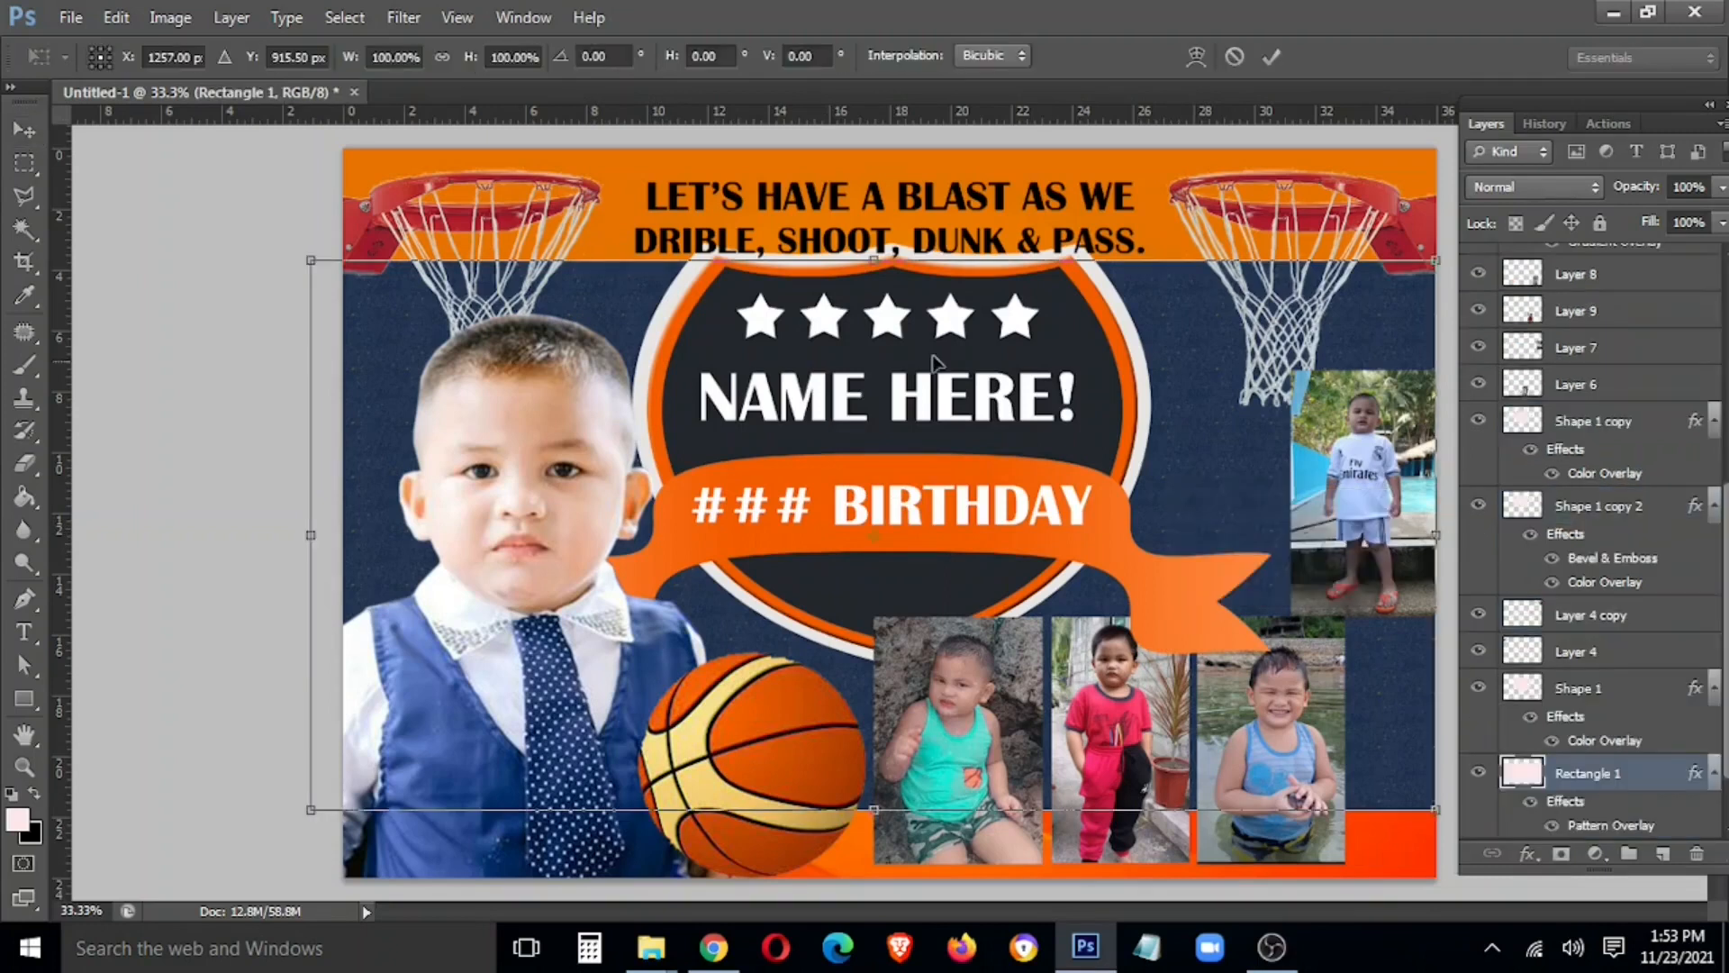
pyautogui.moveTo(875, 260); pyautogui.dragTo(882, 229)
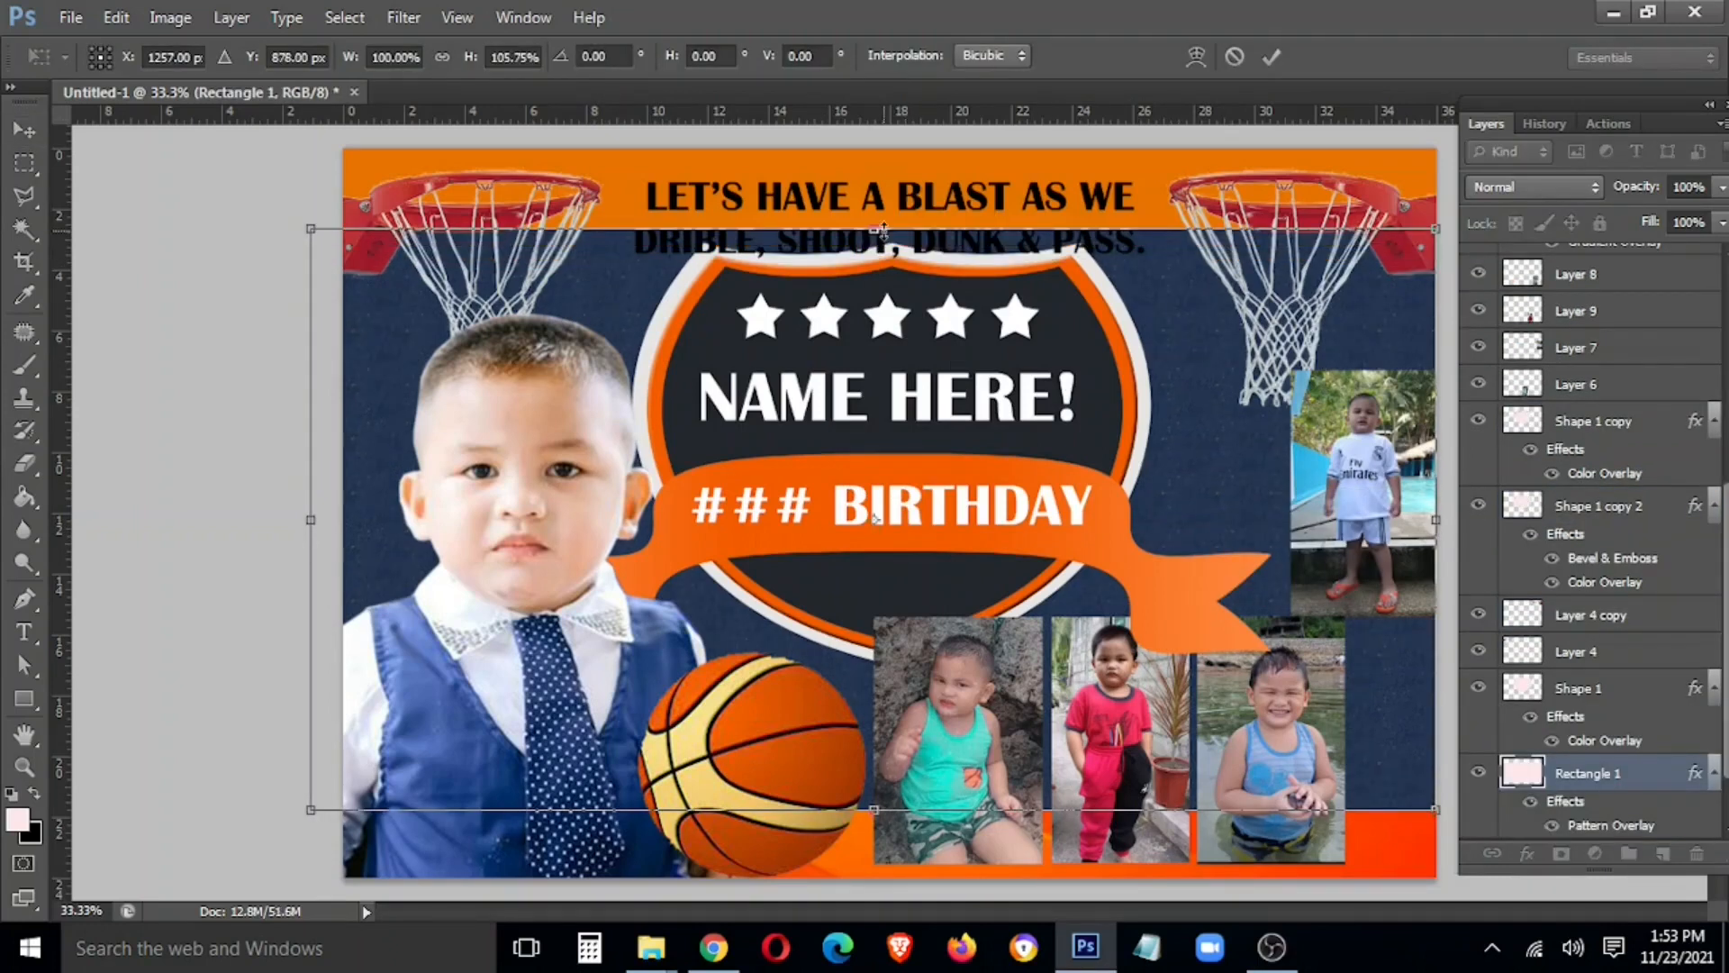
pyautogui.press('Return')
# Shrink both headline lines, including DRIBLE, and move them up into the orange band
pyautogui.rightClick(899, 195)
pyautogui.click(968, 206)
pyautogui.hotkey('ctrl', 't')
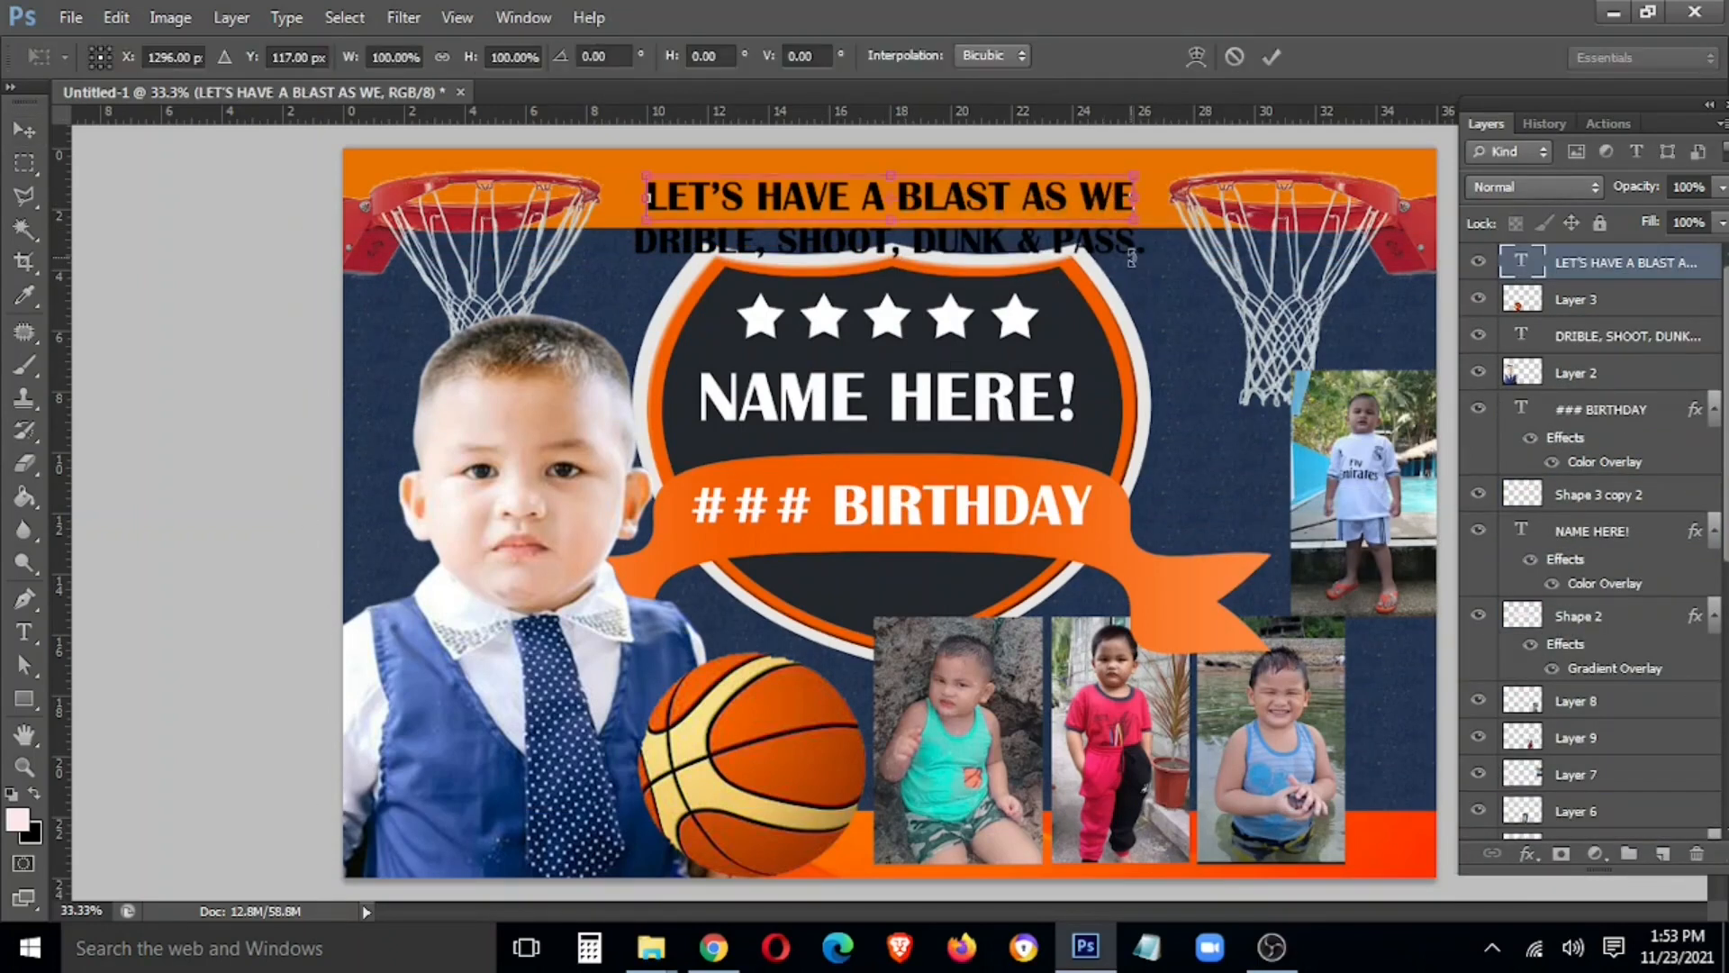
pyautogui.press('Return')
pyautogui.keyDown('shift'); pyautogui.rightClick(1121, 231); pyautogui.keyUp('shift')
pyautogui.keyDown('shift'); pyautogui.click(1153, 243); pyautogui.keyUp('shift')
pyautogui.hotkey('ctrl', 't')
pyautogui.moveTo(1144, 263); pyautogui.dragTo(1061, 250)
pyautogui.press('Return')
pyautogui.moveTo(921, 207); pyautogui.dragTo(977, 174)
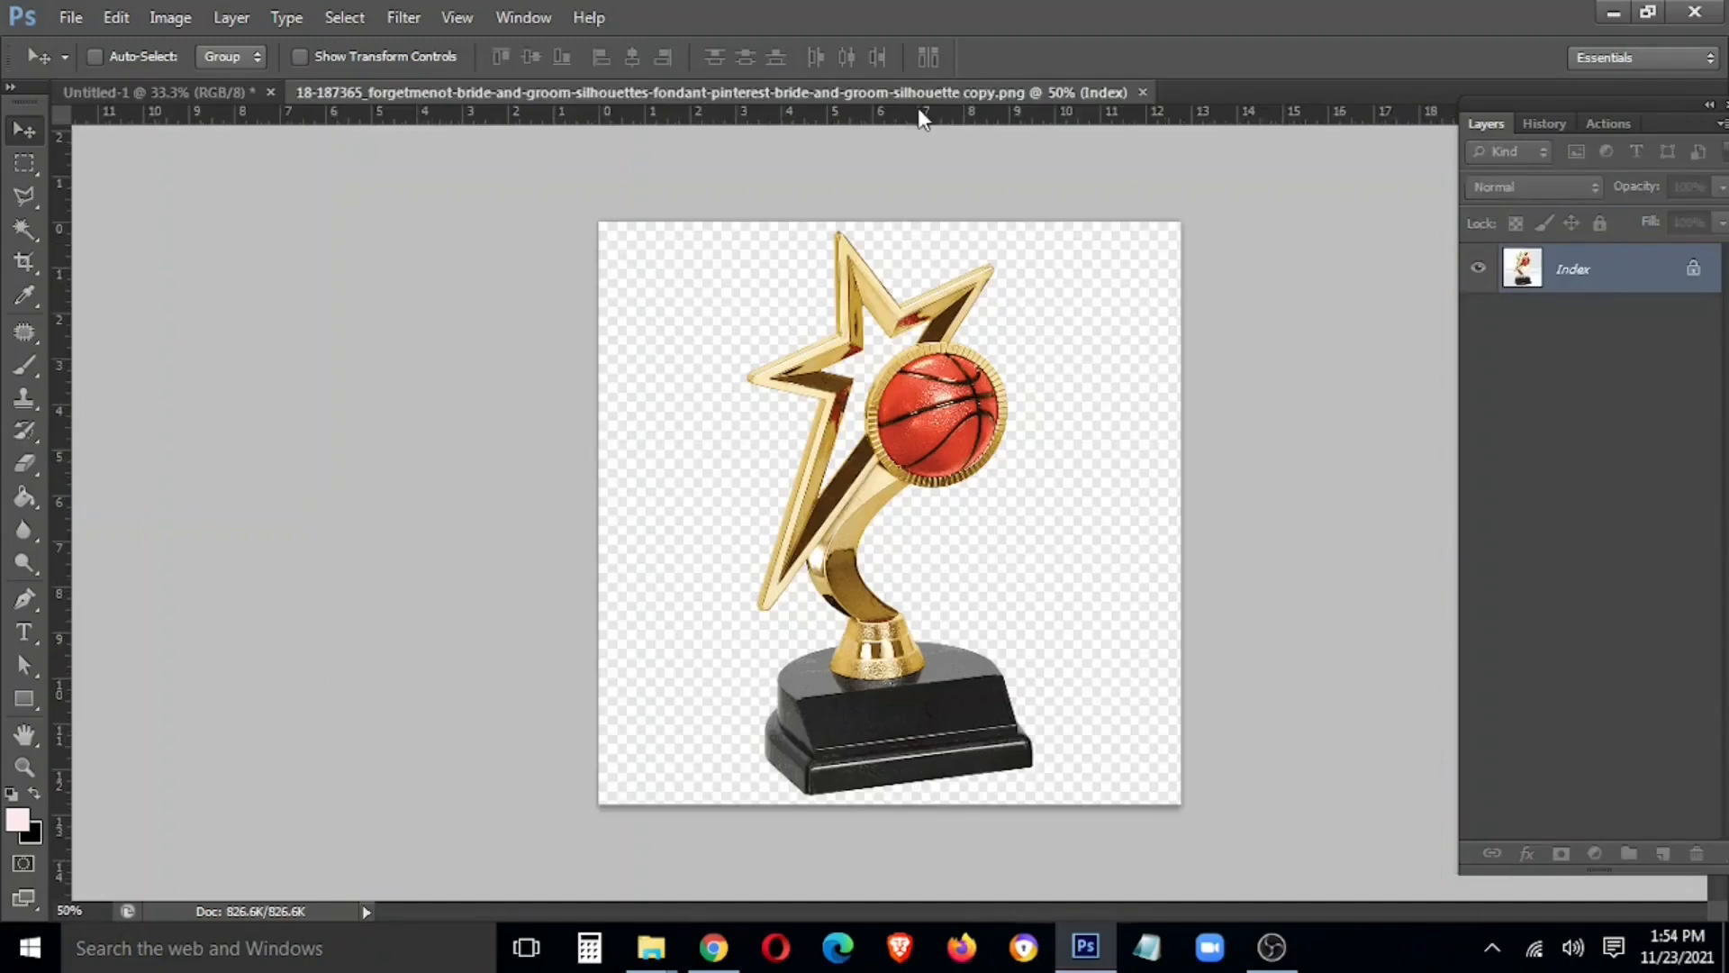
# Float the trophy PNG in its own enlarged window and magic-wand select around the trophy
pyautogui.moveTo(919, 97); pyautogui.dragTo(702, 606)
pyautogui.click(1202, 476)
pyautogui.rightClick(1206, 479)
pyautogui.click(1286, 496)
pyautogui.click(386, 726)
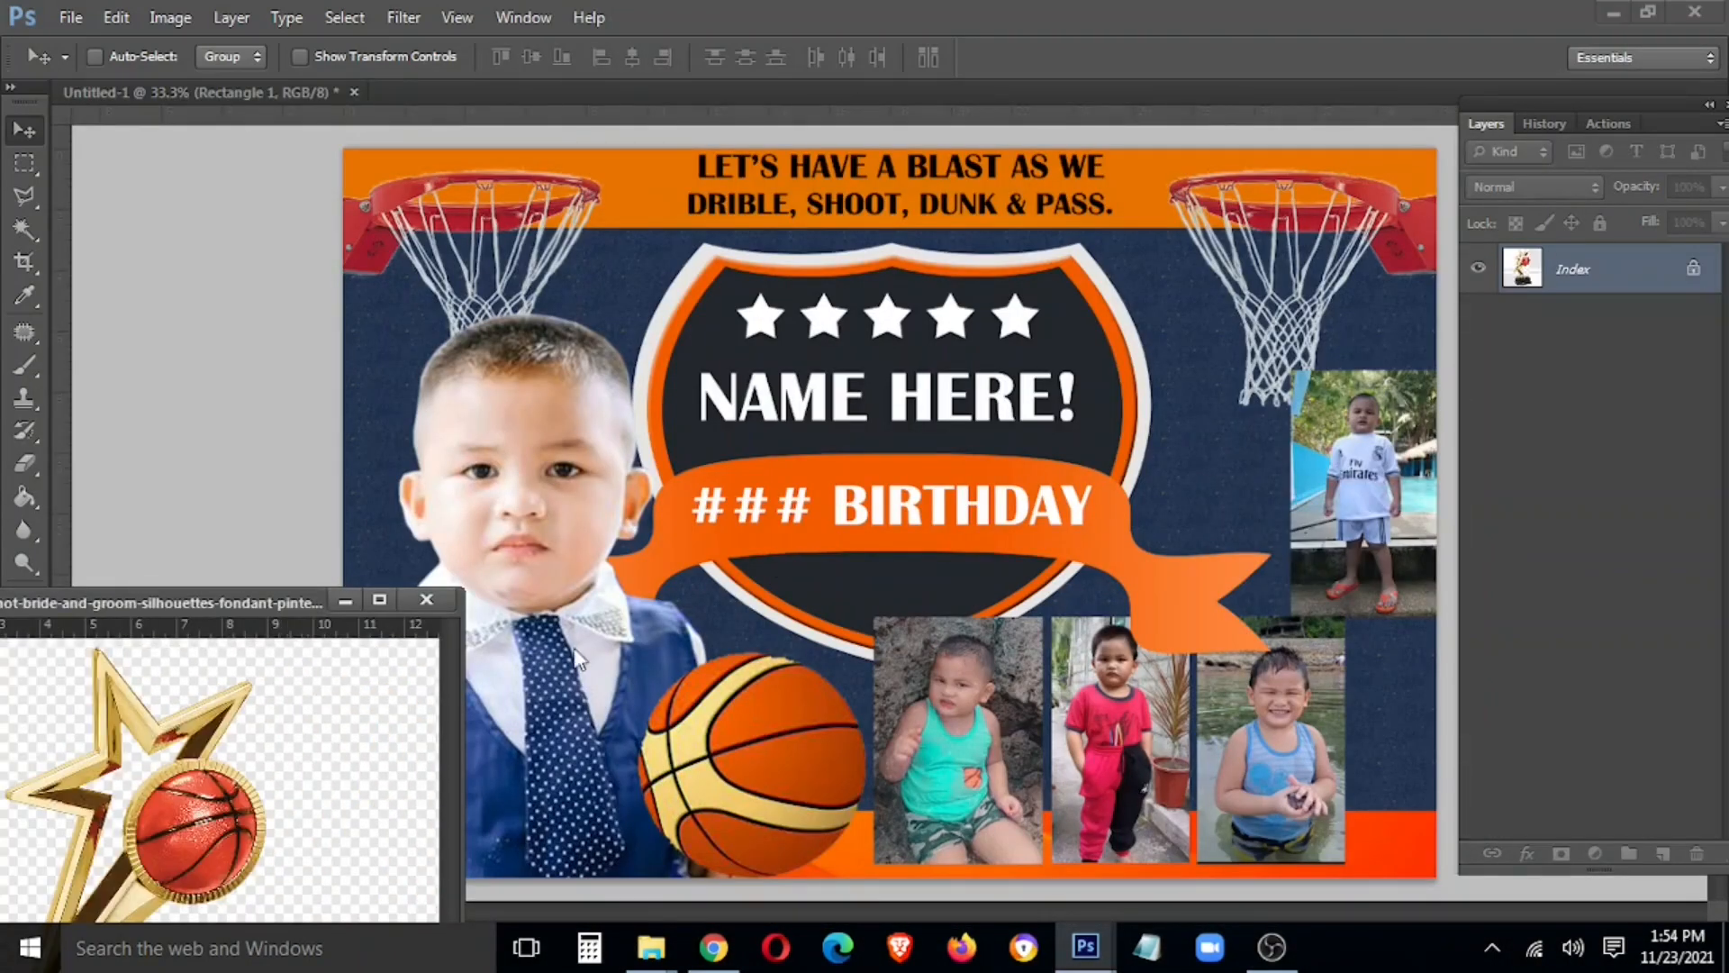
pyautogui.click(577, 658)
pyautogui.click(294, 715)
pyautogui.moveTo(259, 602); pyautogui.dragTo(736, 259)
pyautogui.moveTo(931, 896); pyautogui.dragTo(1252, 923)
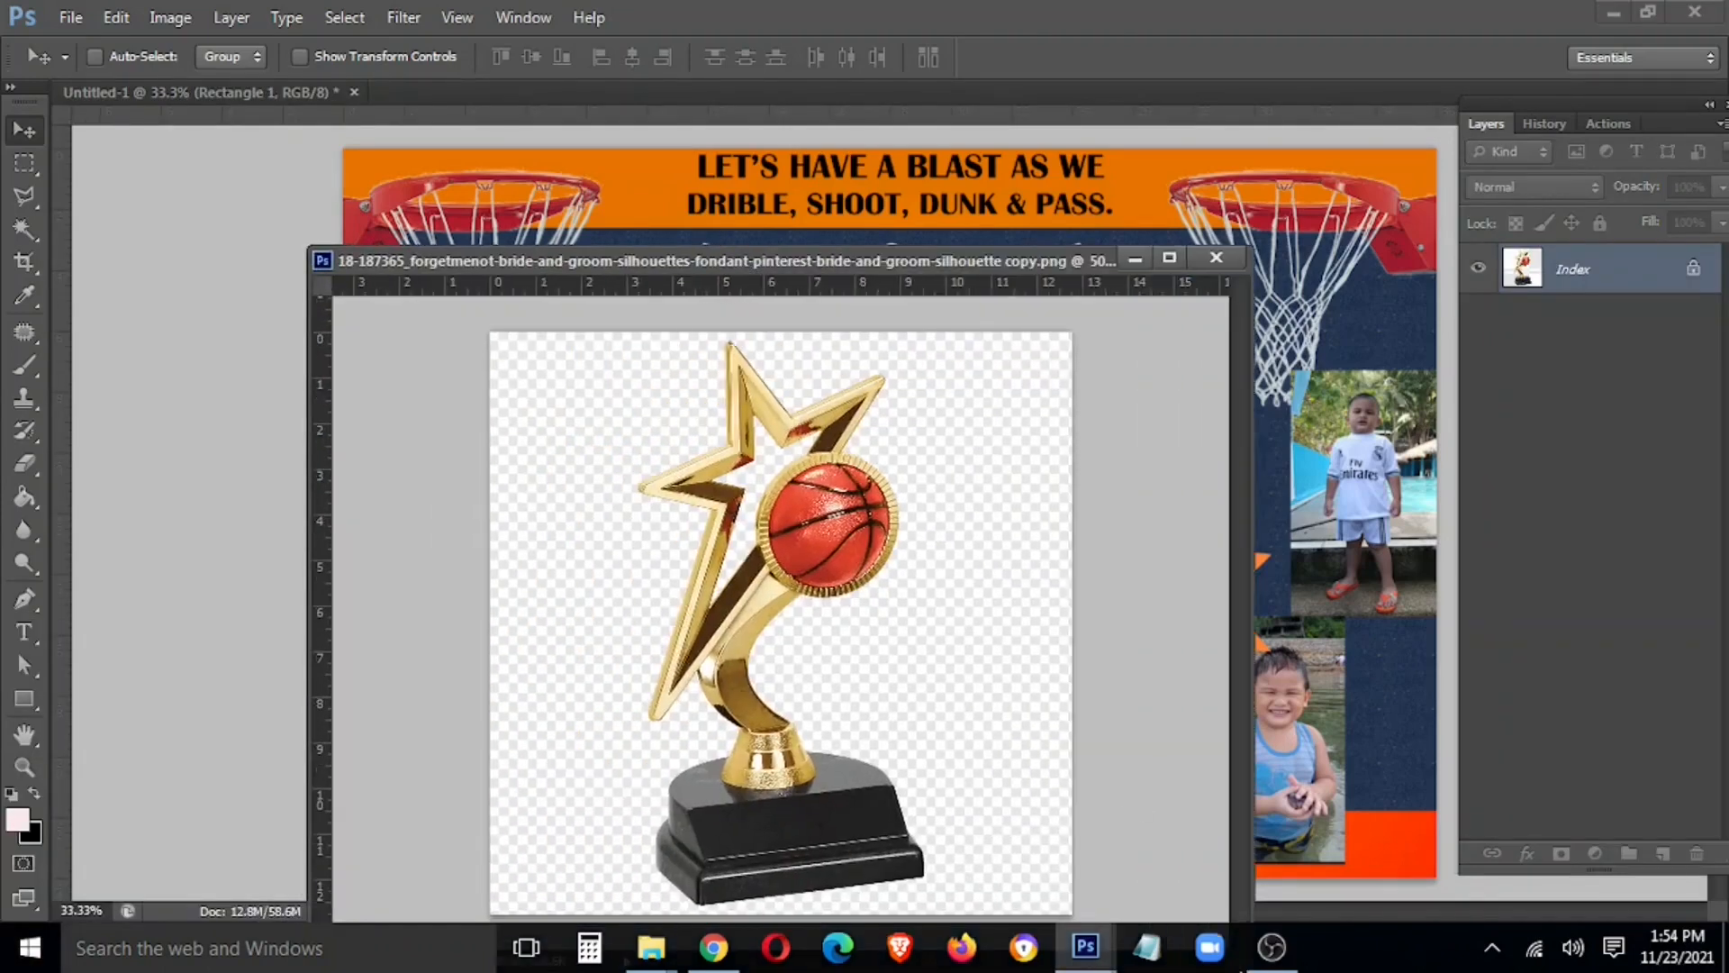
pyautogui.press('w')
pyautogui.click(969, 635)
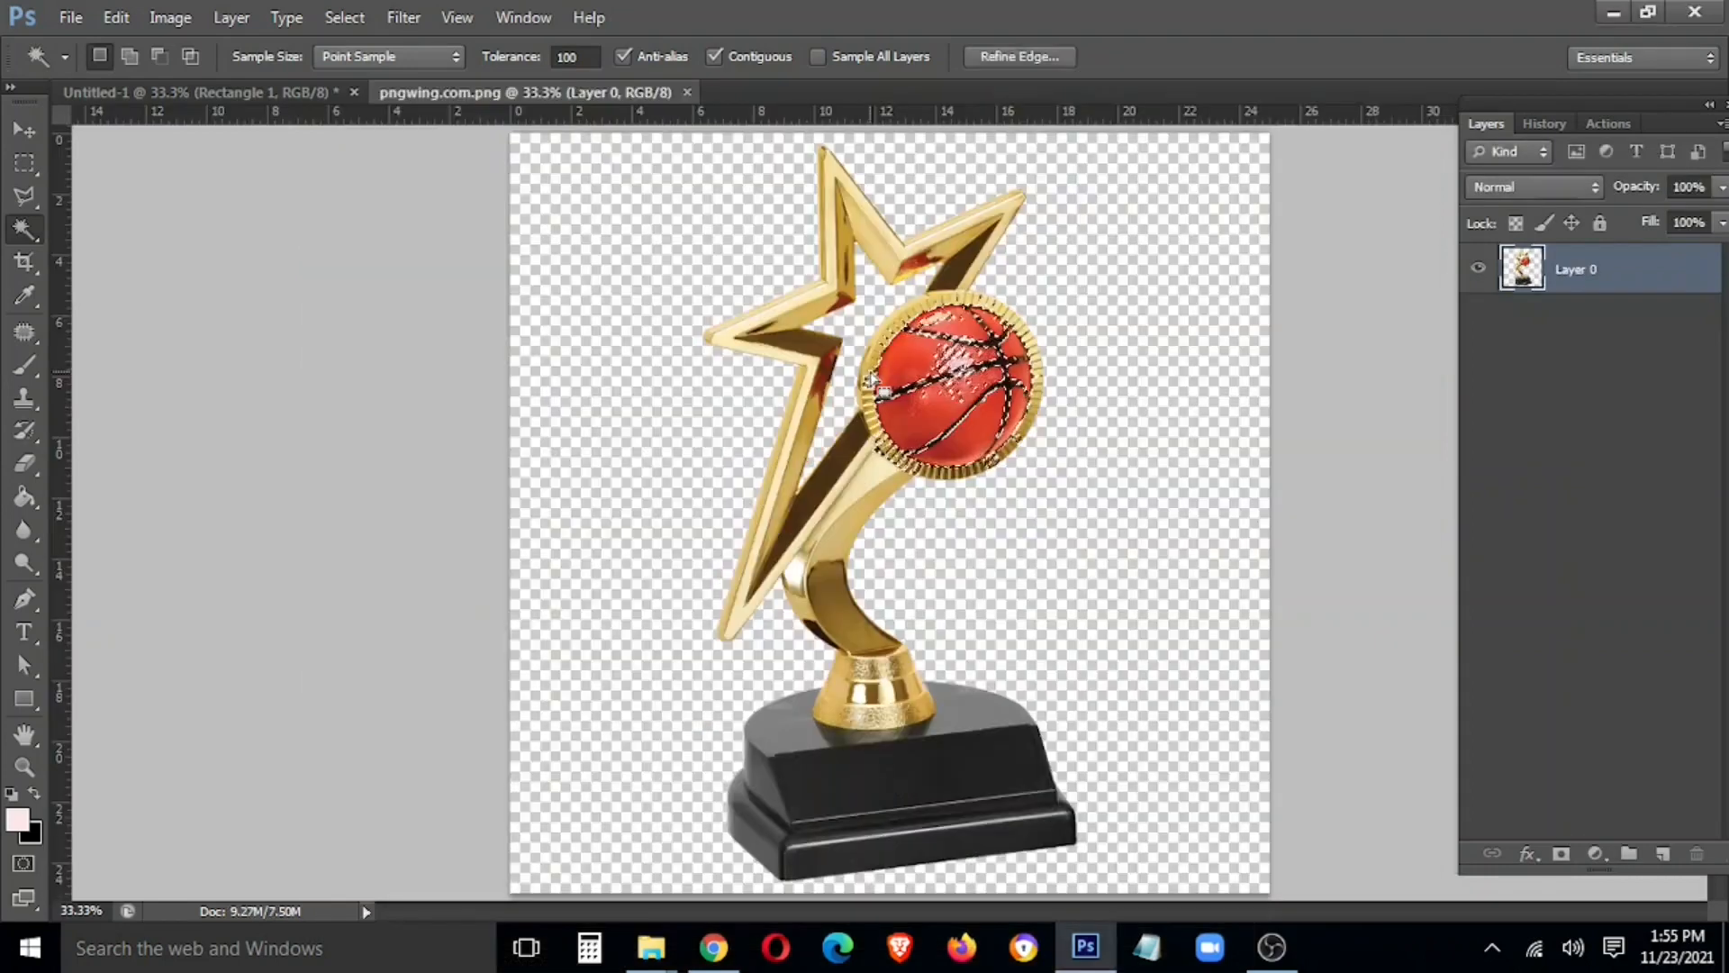
# Bring the trophy into the tarpaulin at about half size, in front of everything, over the basketball
pyautogui.moveTo(937, 400); pyautogui.dragTo(1265, 502)
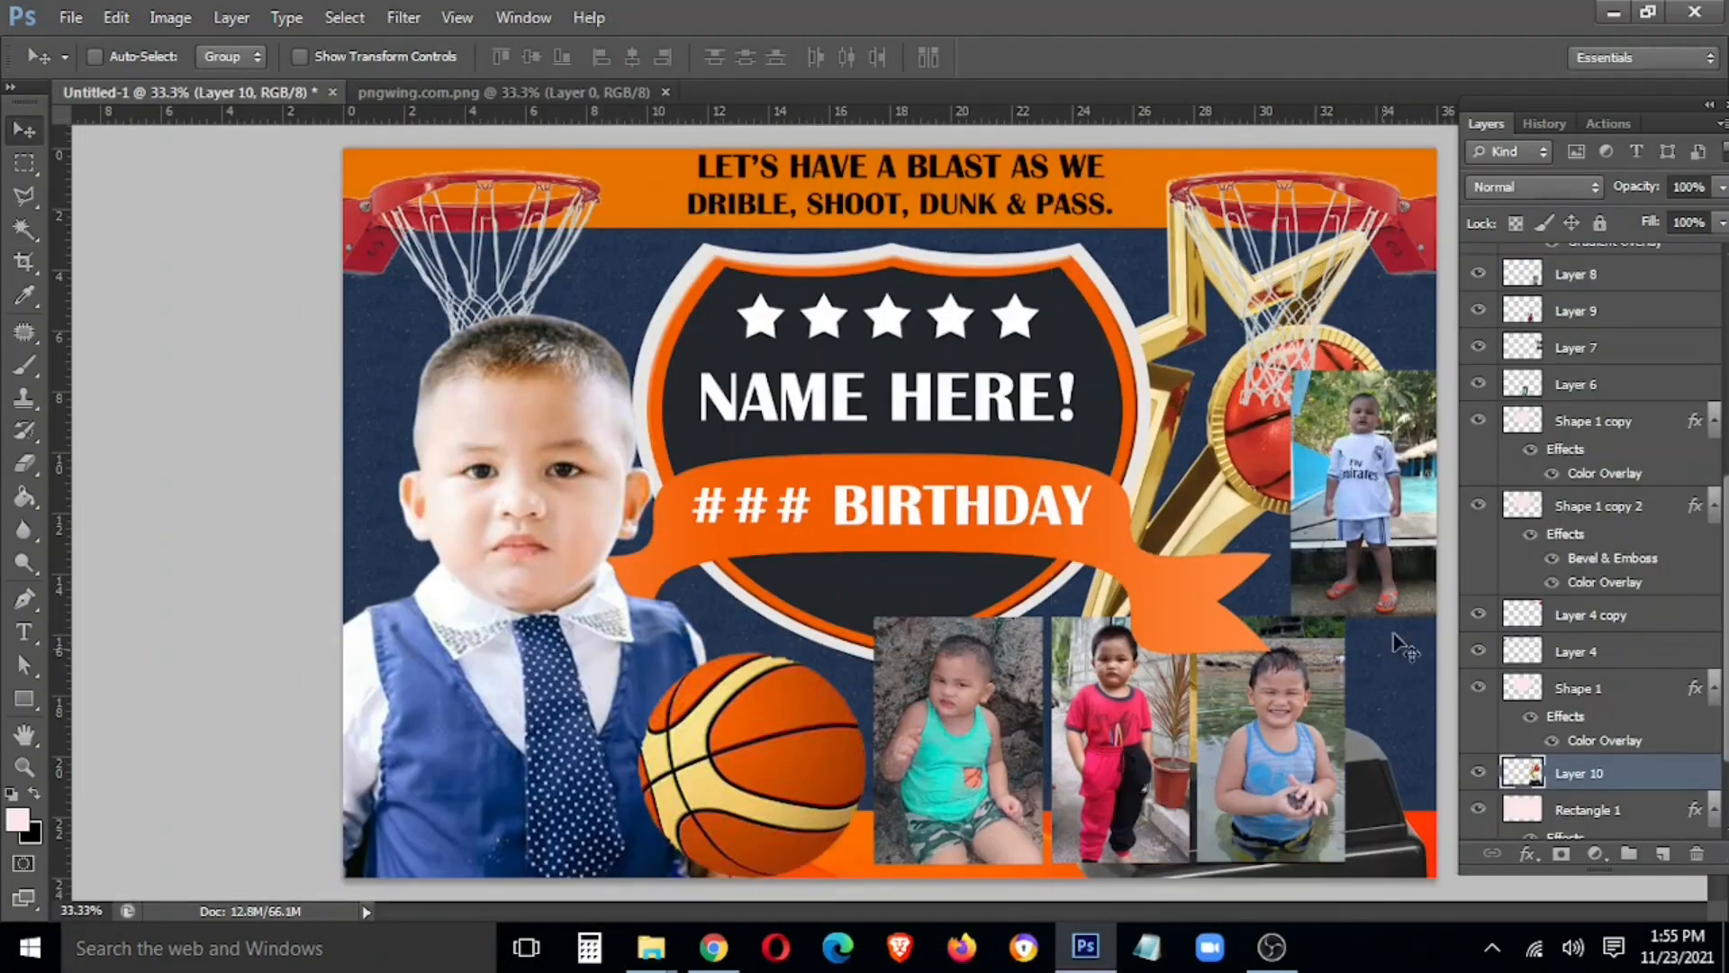
pyautogui.hotkey('ctrl', 't')
pyautogui.moveTo(1431, 181); pyautogui.dragTo(1366, 317)
pyautogui.moveTo(1094, 411); pyautogui.dragTo(1295, 309)
pyautogui.moveTo(1399, 798); pyautogui.dragTo(1249, 637)
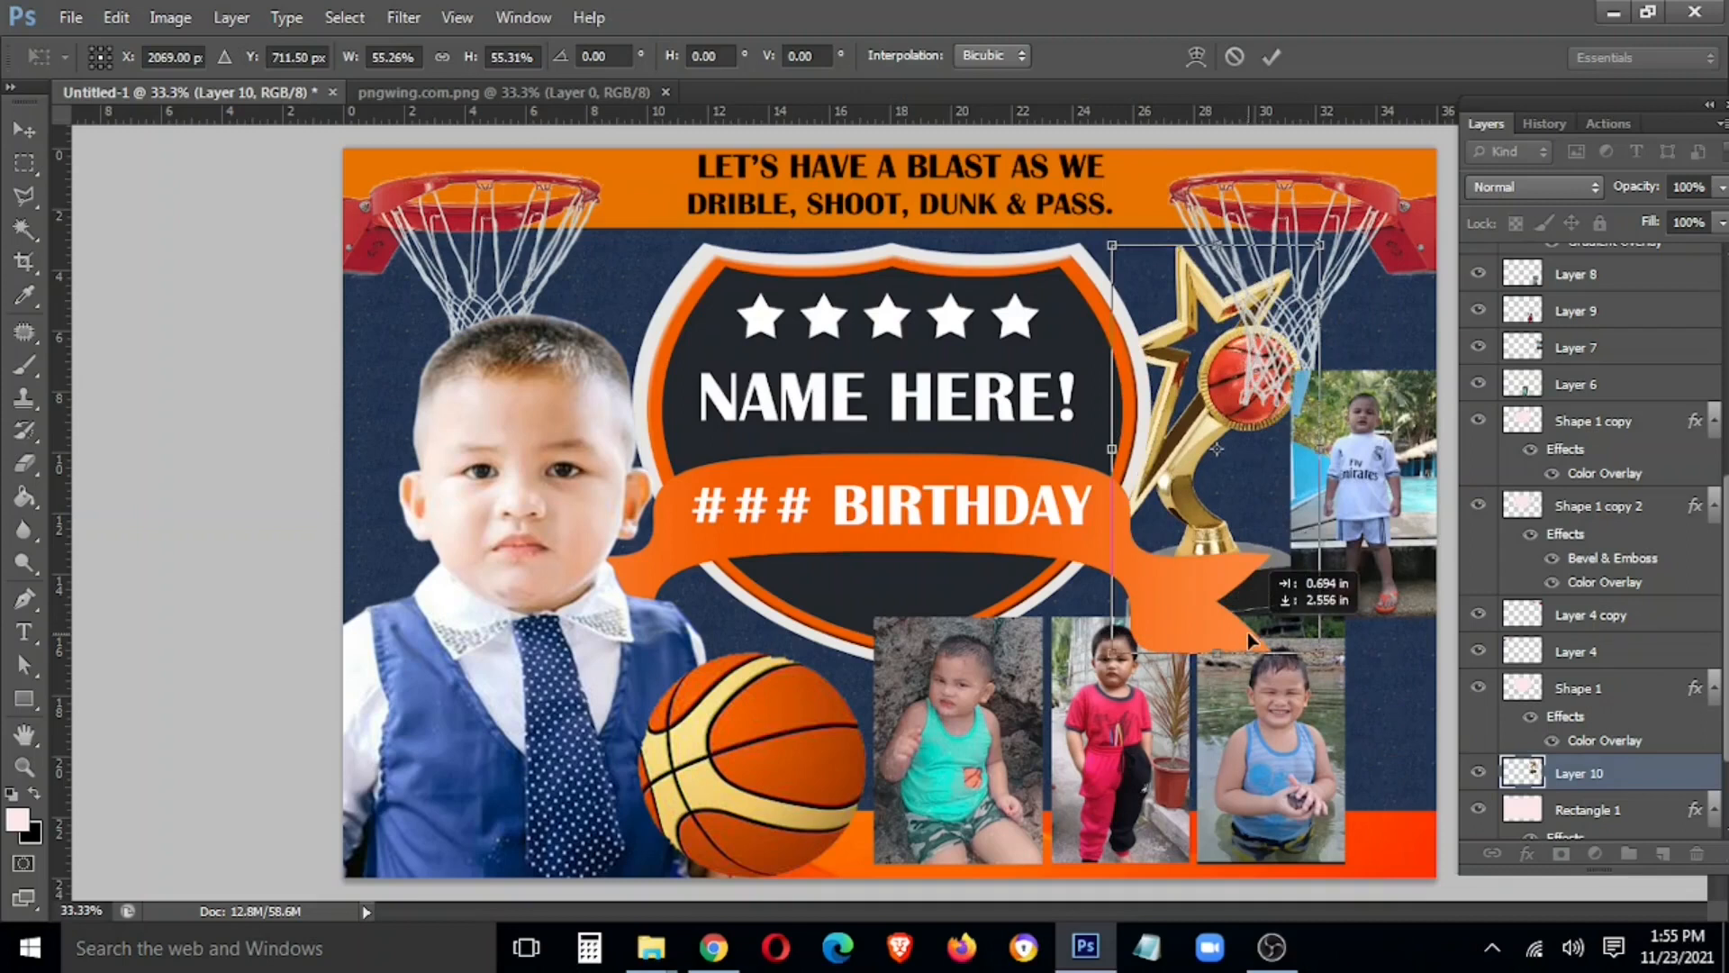
pyautogui.press('Return')
pyautogui.moveTo(1219, 504); pyautogui.dragTo(664, 683)
pyautogui.hotkey('ctrl', 'shift', ']')
pyautogui.moveTo(695, 738); pyautogui.dragTo(708, 746)
# Raise the basketball layer one step in the stack
pyautogui.rightClick(776, 742)
pyautogui.click(797, 766)
pyautogui.hotkey('ctrl', ']')
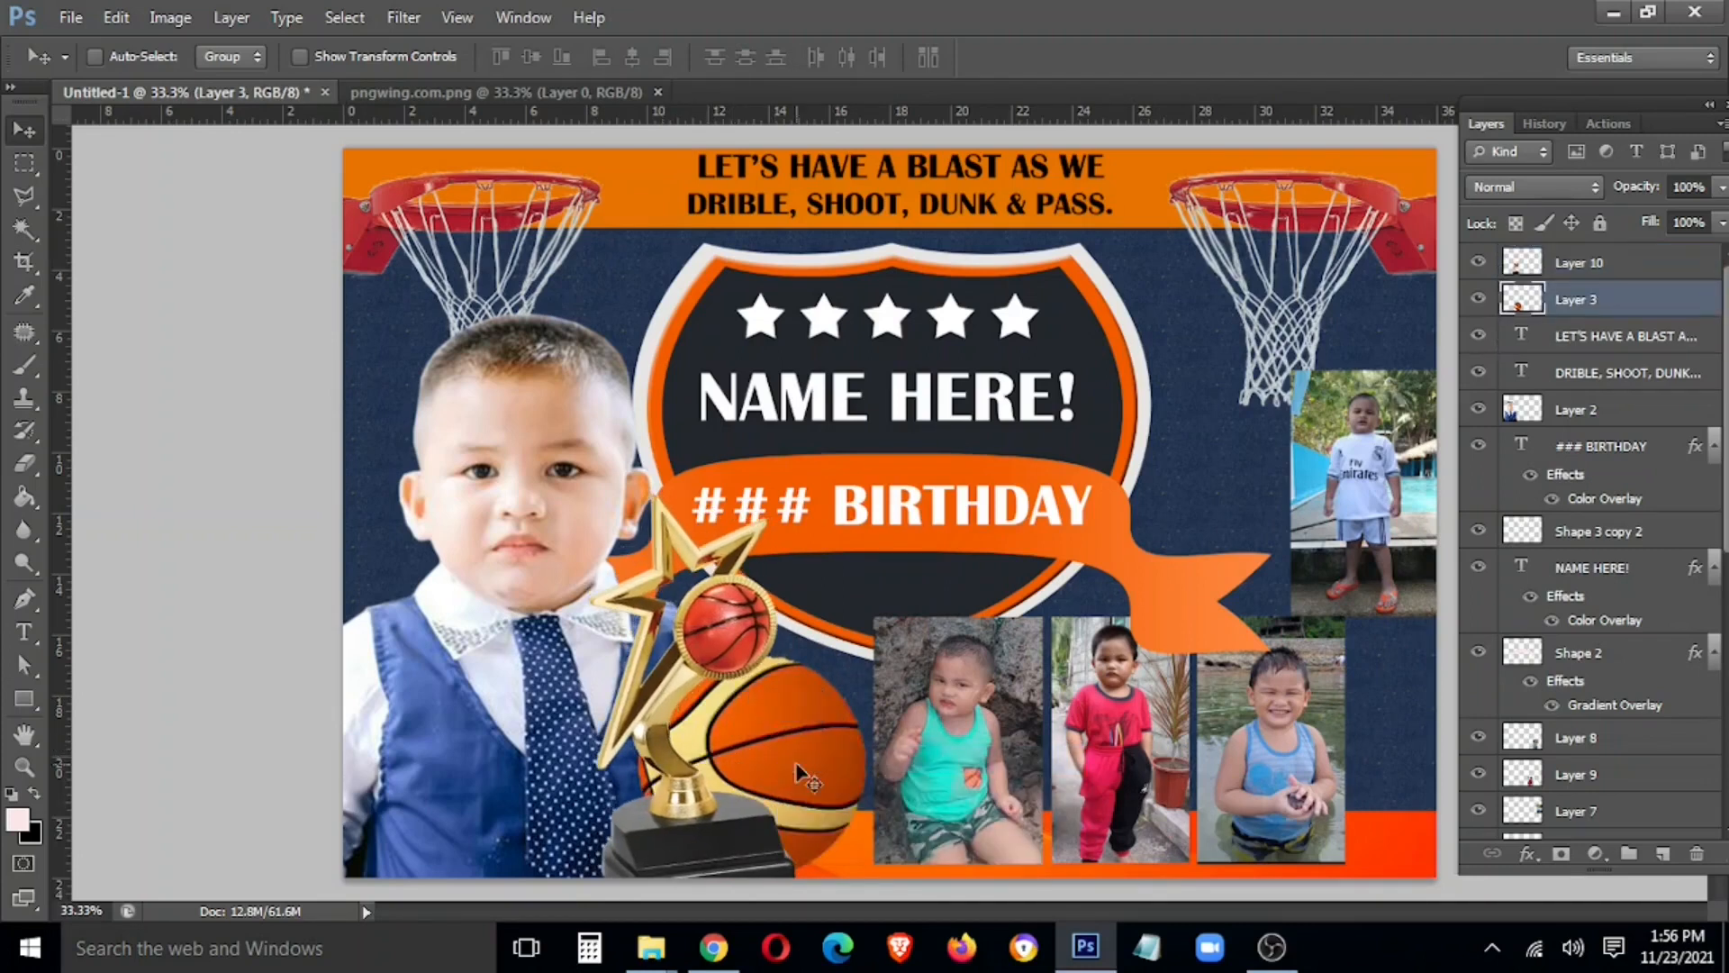
# Shrink the basketball to about 71% and move it to the shield's upper right
pyautogui.hotkey('ctrl', ']')
pyautogui.moveTo(776, 773); pyautogui.dragTo(821, 786)
pyautogui.hotkey('ctrl', 't')
pyautogui.moveTo(909, 667); pyautogui.dragTo(860, 749)
pyautogui.doubleClick(815, 745)
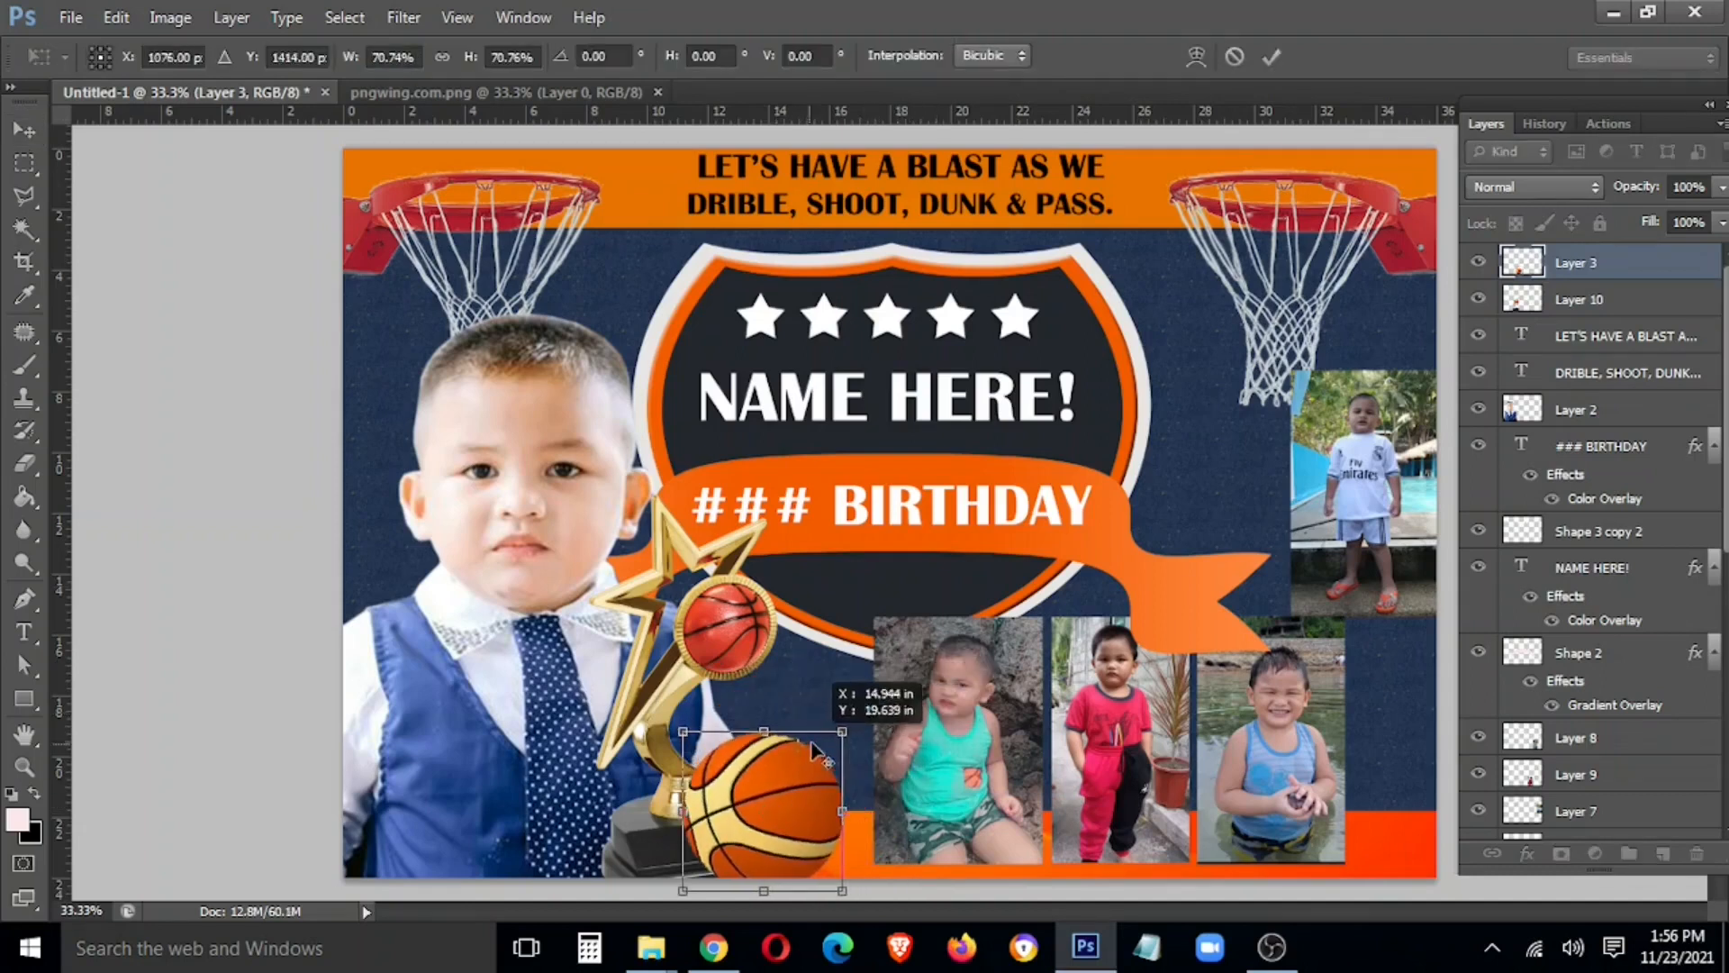
pyautogui.moveTo(738, 817); pyautogui.dragTo(1115, 347)
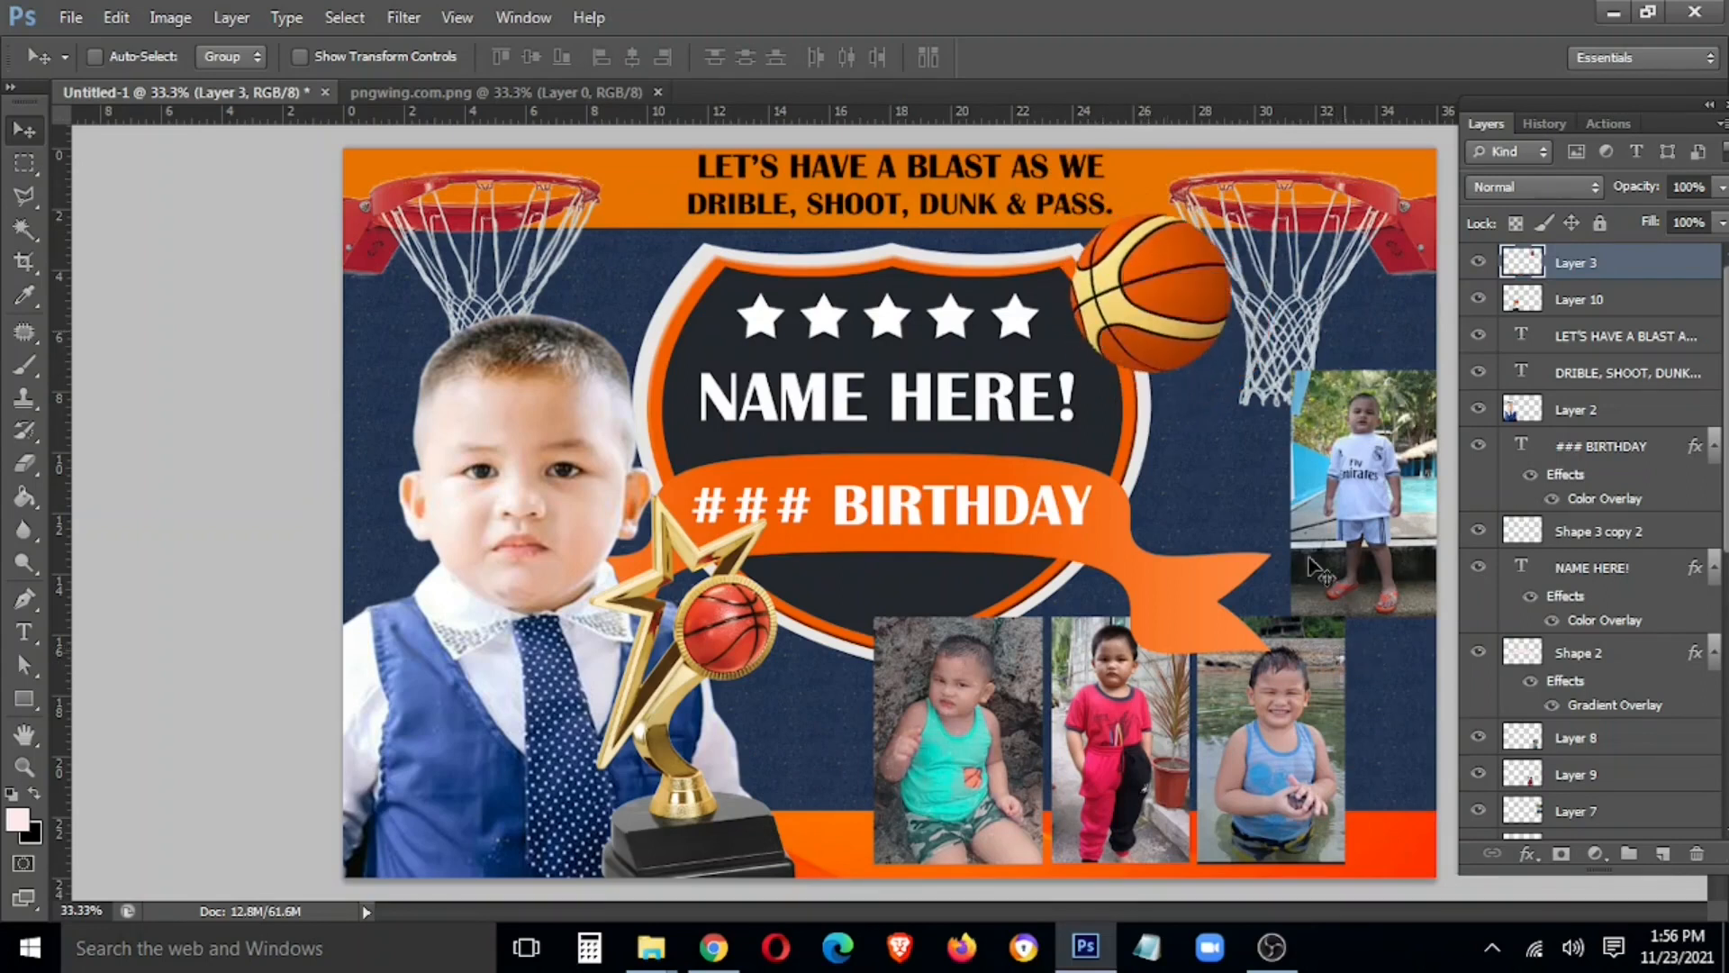
# Nudge the trophy slightly down and right
pyautogui.rightClick(808, 818)
pyautogui.click(793, 740)
pyautogui.moveTo(748, 827); pyautogui.dragTo(761, 844)
# Enlarge the white-shirt photo to about 222% and reposition it on the right
pyautogui.rightClick(1361, 456)
pyautogui.click(1387, 466)
pyautogui.moveTo(1378, 528); pyautogui.dragTo(1346, 473)
pyautogui.hotkey('ctrl', 't')
pyautogui.moveTo(1258, 562); pyautogui.dragTo(1080, 863)
pyautogui.moveTo(1269, 750); pyautogui.dragTo(1346, 832)
pyautogui.moveTo(1359, 559); pyautogui.dragTo(1380, 527)
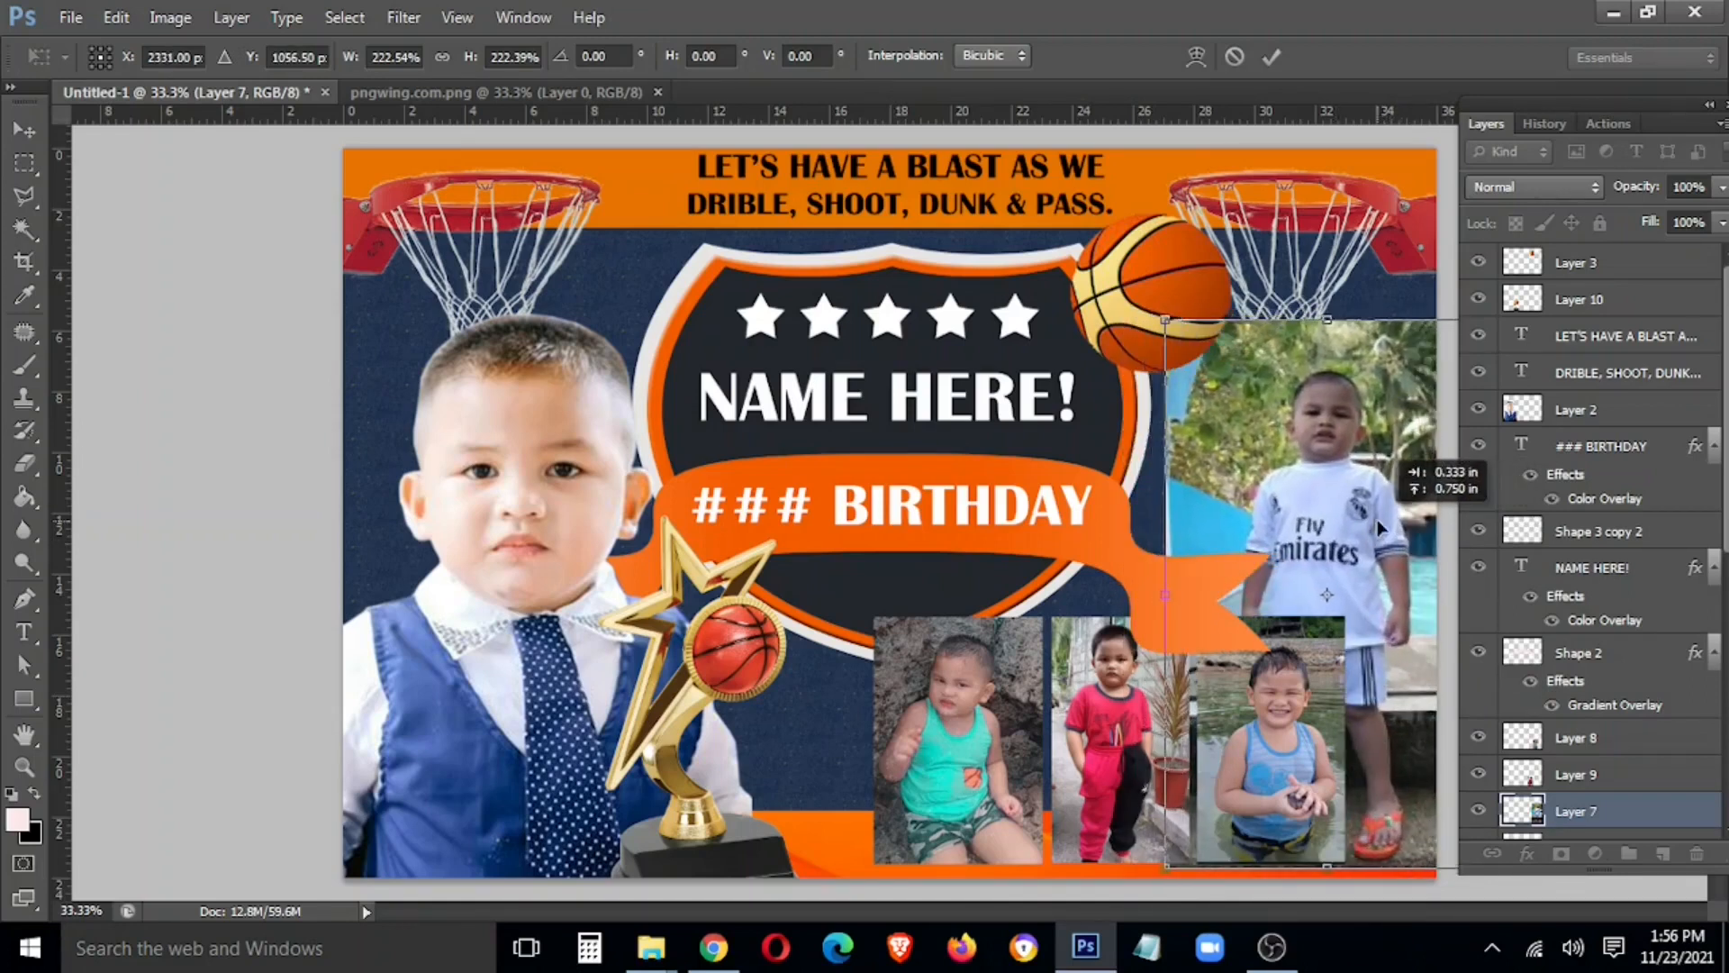
pyautogui.press('Return')
# Enlarge the three lower collage photos and bring them in front of the ribbon tail
pyautogui.press('Tab')
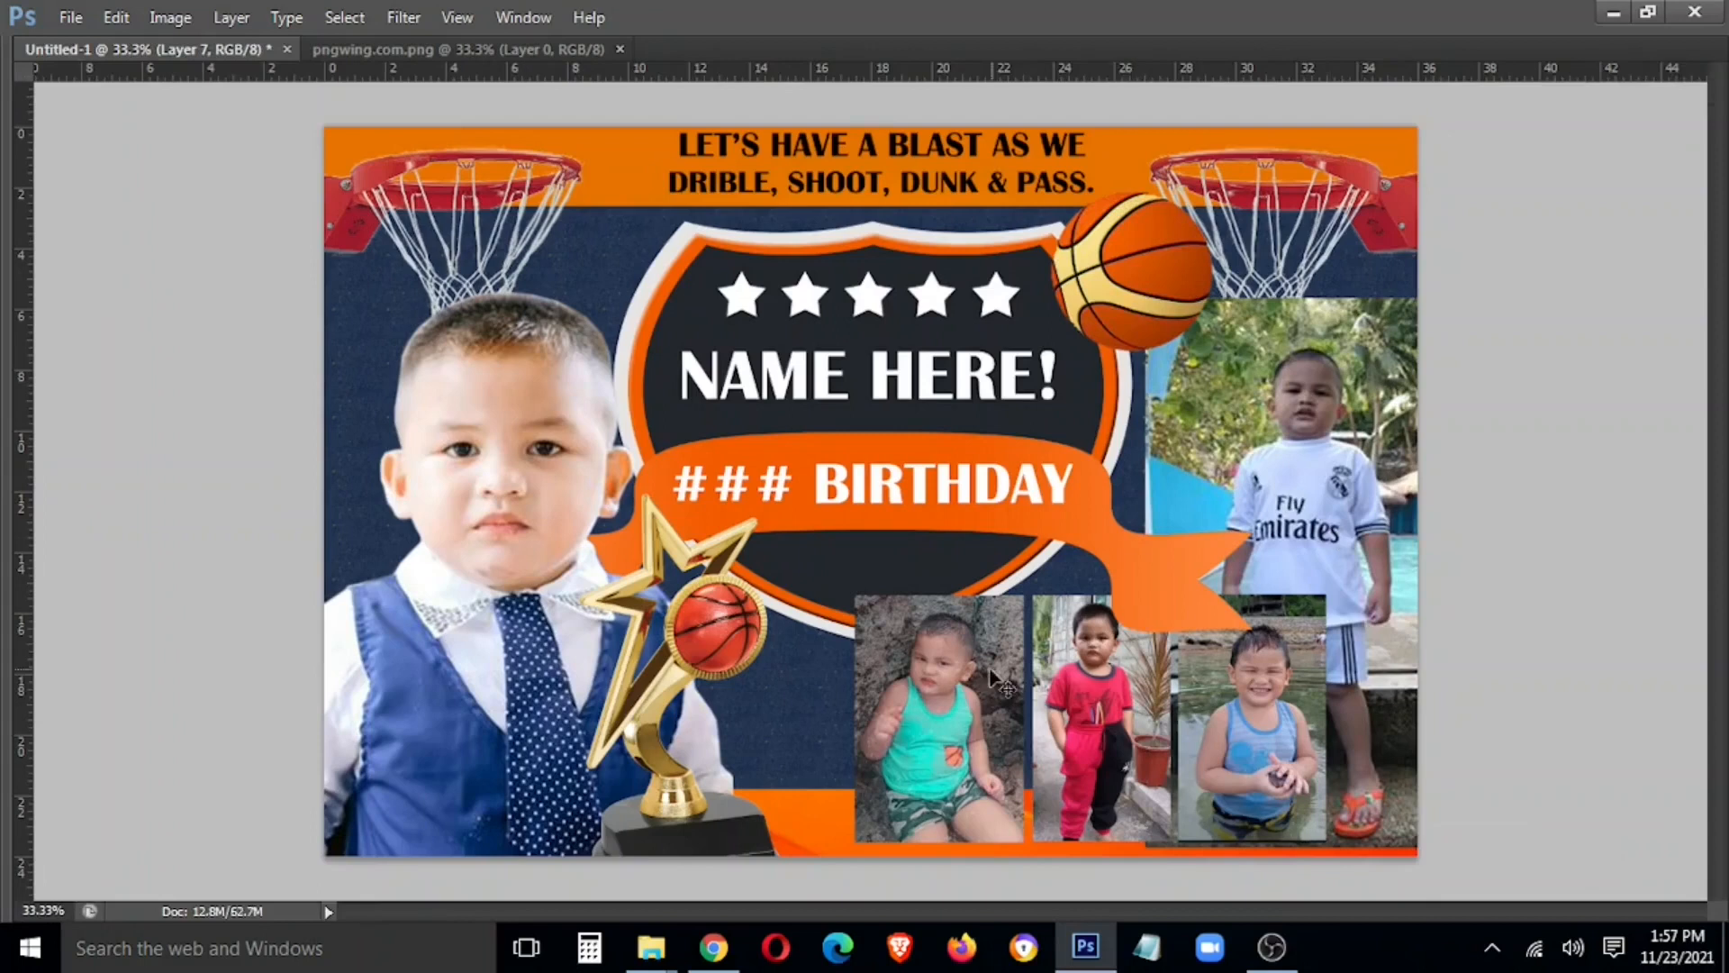
pyautogui.rightClick(1232, 717)
pyautogui.click(1284, 731)
pyautogui.moveTo(1284, 733); pyautogui.dragTo(1360, 732)
pyautogui.hotkey('ctrl', 't')
pyautogui.moveTo(928, 597); pyautogui.dragTo(831, 542)
pyautogui.press('Return')
pyautogui.hotkey('ctrl', ']')
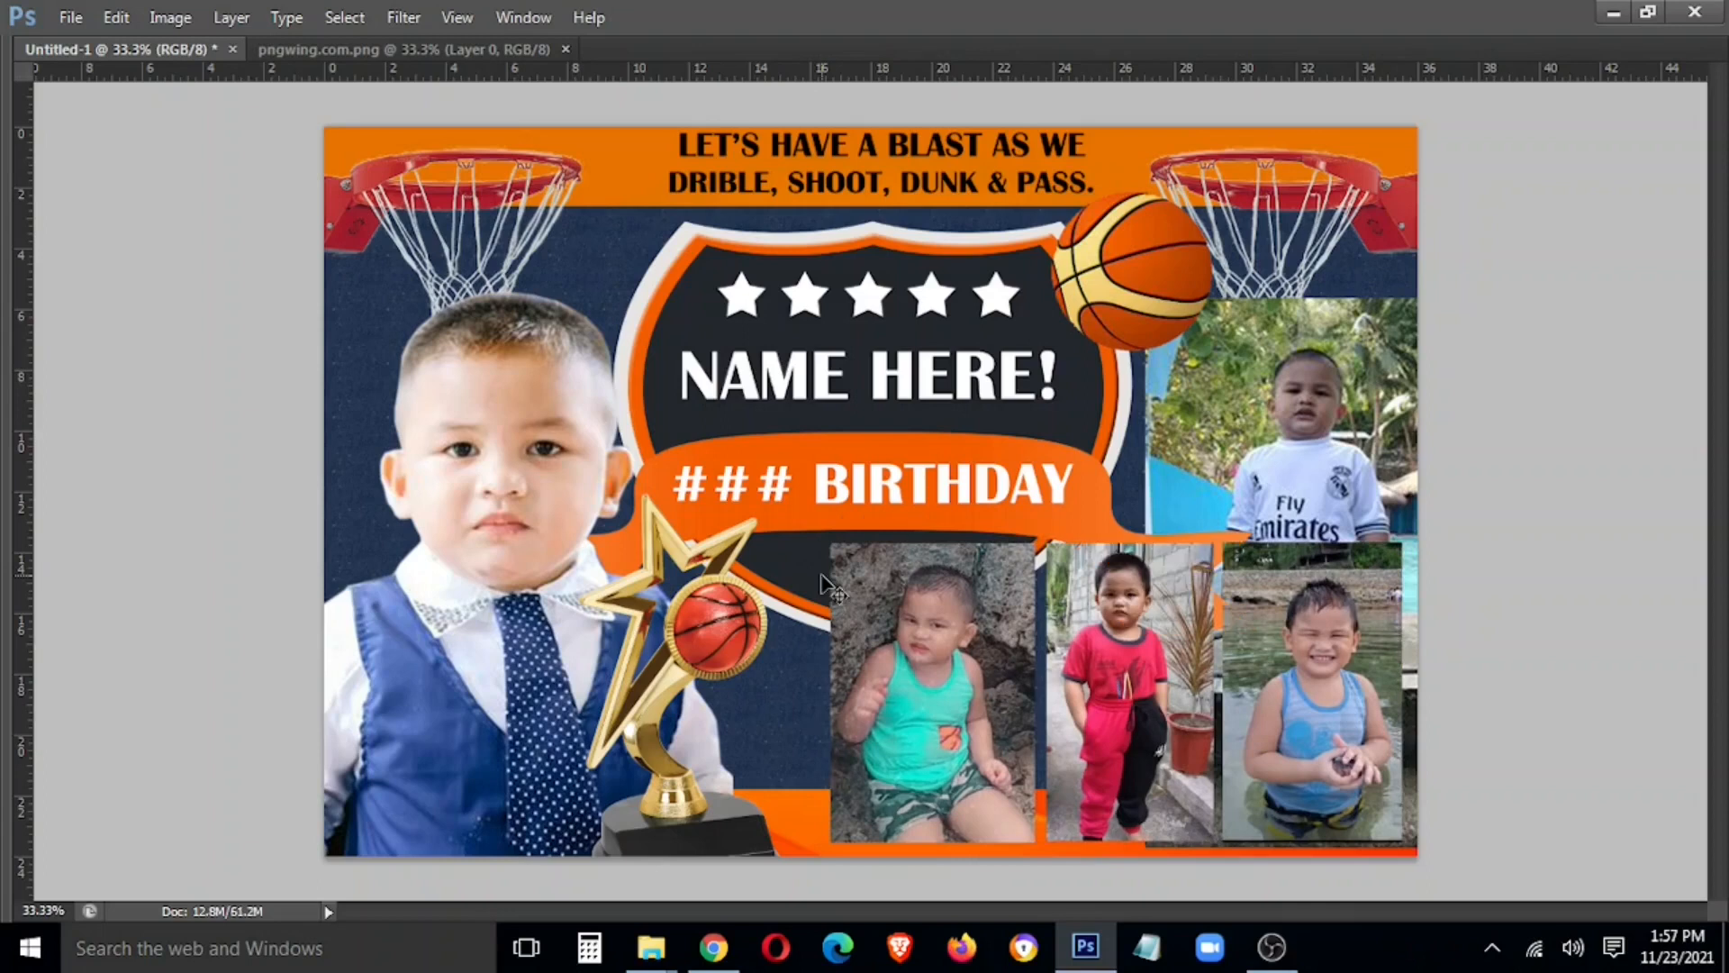
pyautogui.moveTo(1155, 668)
pyautogui.mouseDown()
pyautogui.moveTo(1116, 675)
pyautogui.moveTo(1145, 673)
pyautogui.mouseUp()
# Fine-tune the positions of the trophy and the white-shirt photo
pyautogui.rightClick(704, 639)
pyautogui.click(748, 655)
pyautogui.moveTo(708, 642); pyautogui.dragTo(734, 654)
pyautogui.rightClick(1401, 467)
pyautogui.click(1432, 486)
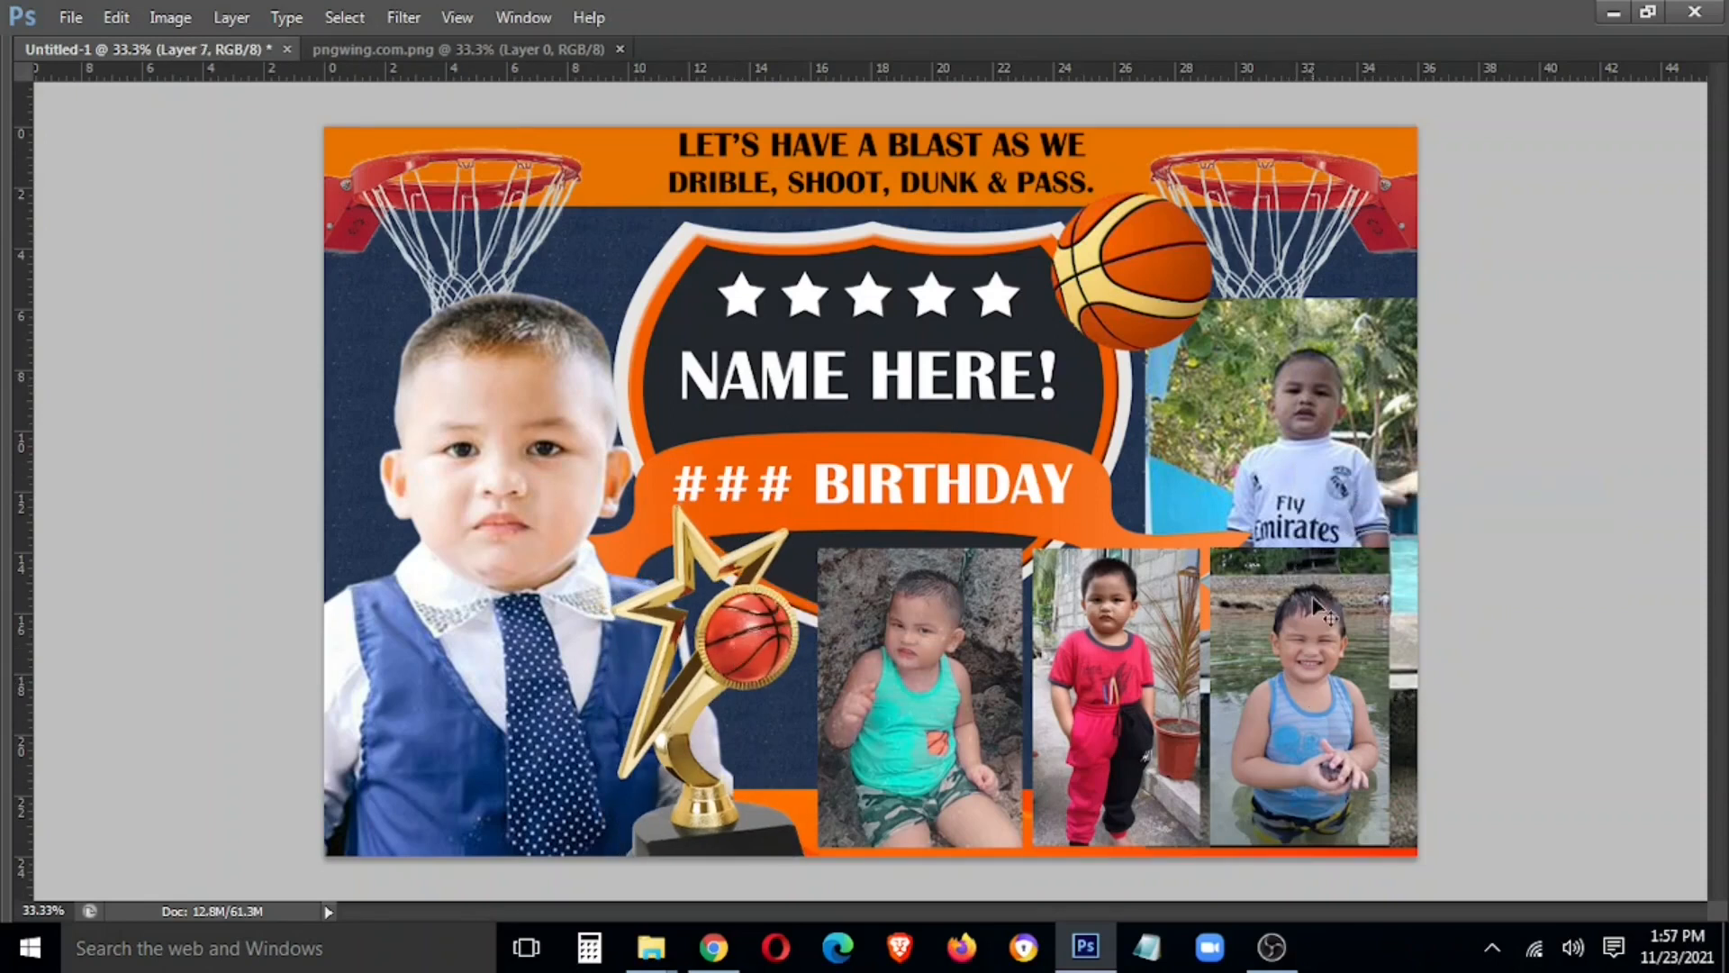
pyautogui.moveTo(1305, 478)
pyautogui.mouseDown()
pyautogui.moveTo(1306, 443)
pyautogui.moveTo(1308, 480)
pyautogui.mouseUp()
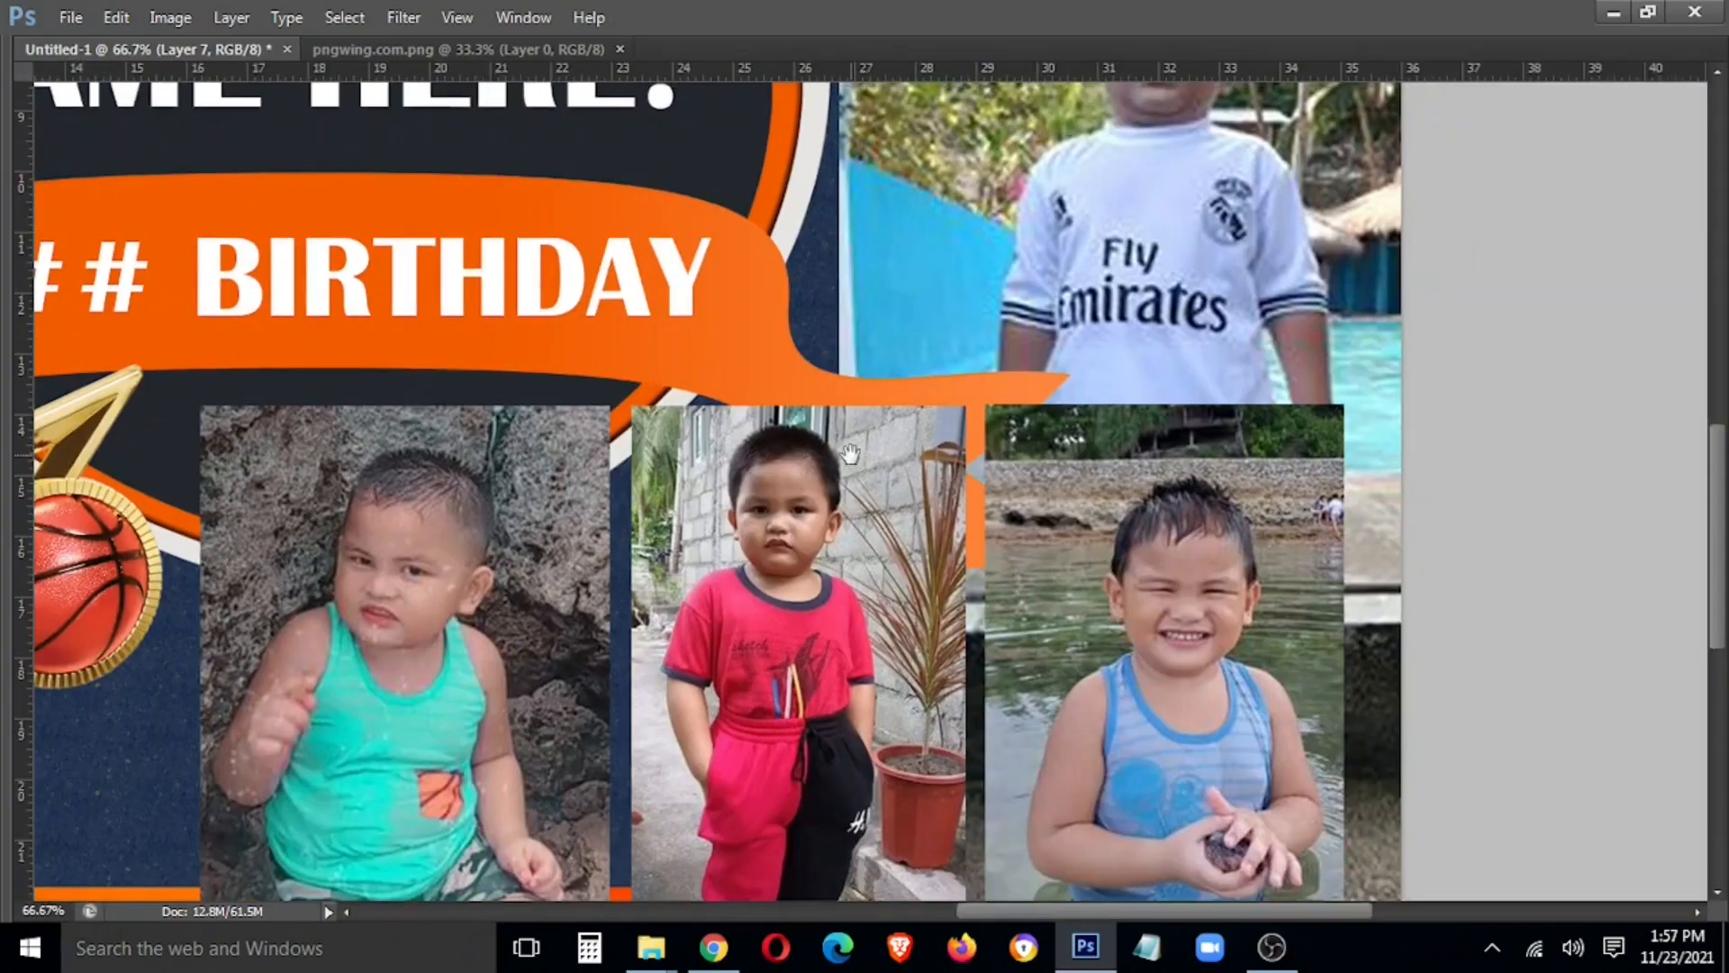
pyautogui.press('Tab')
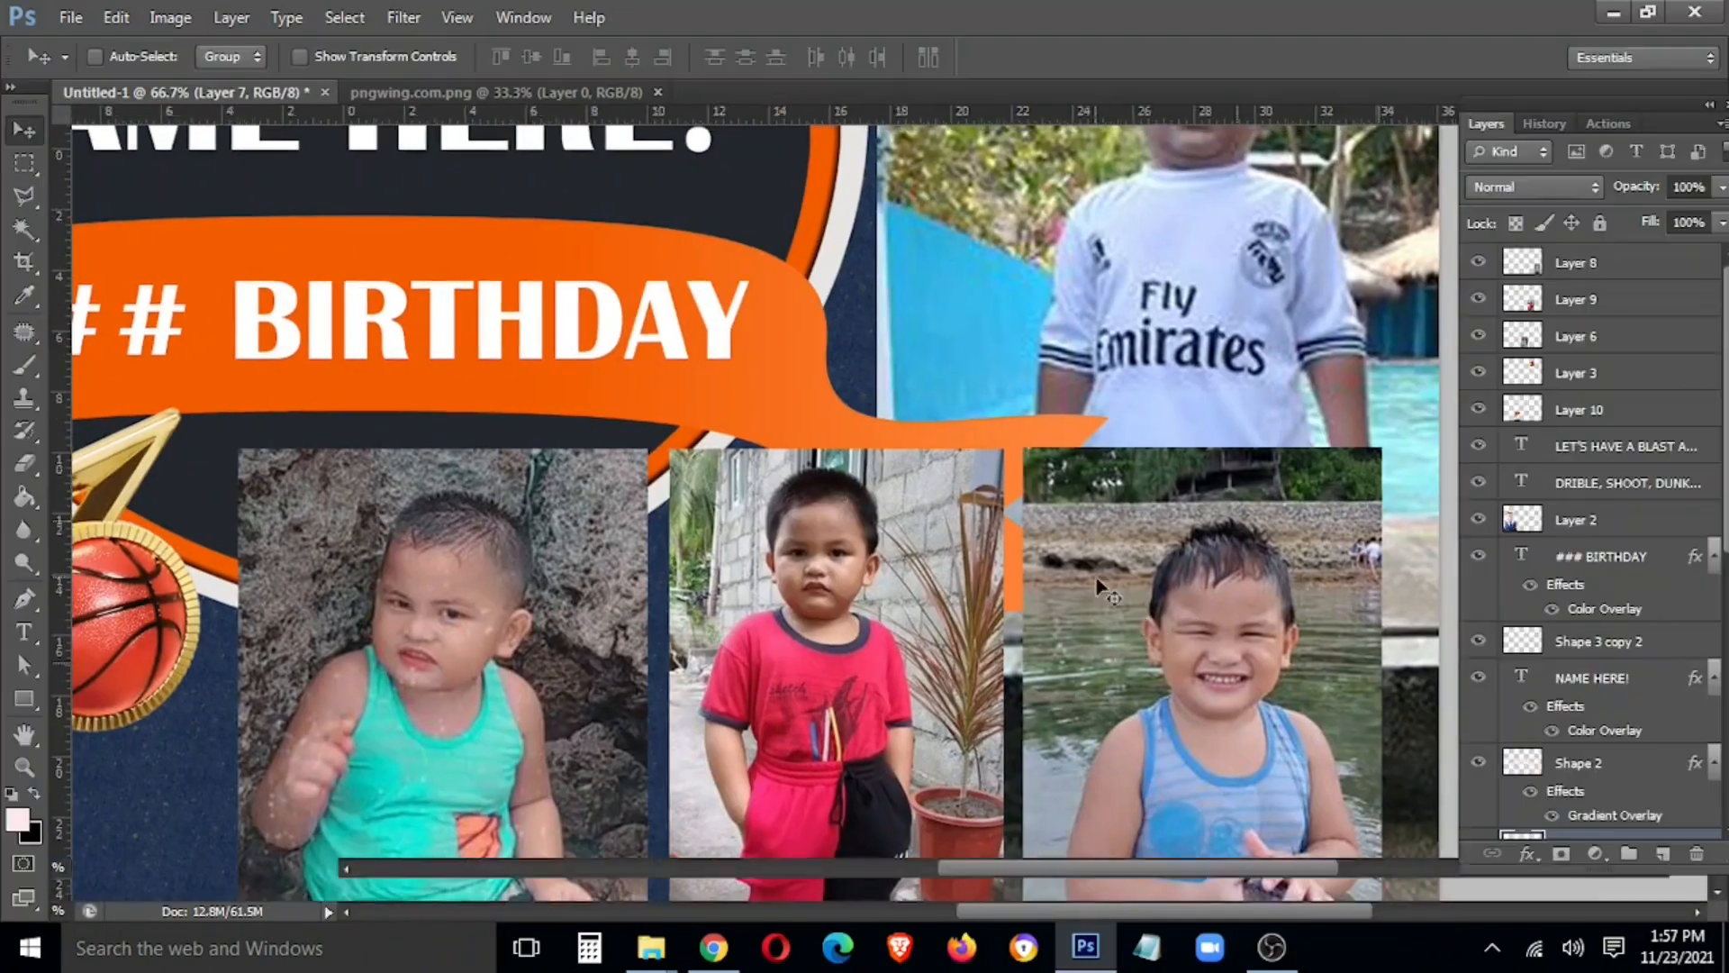
# Bring the white-shirt pool photo to the top and start a Polygonal Lasso outline at the boy's feet
pyautogui.hotkey('ctrl', 'shift', ']')
pyautogui.moveTo(1214, 560); pyautogui.dragTo(1032, 487)
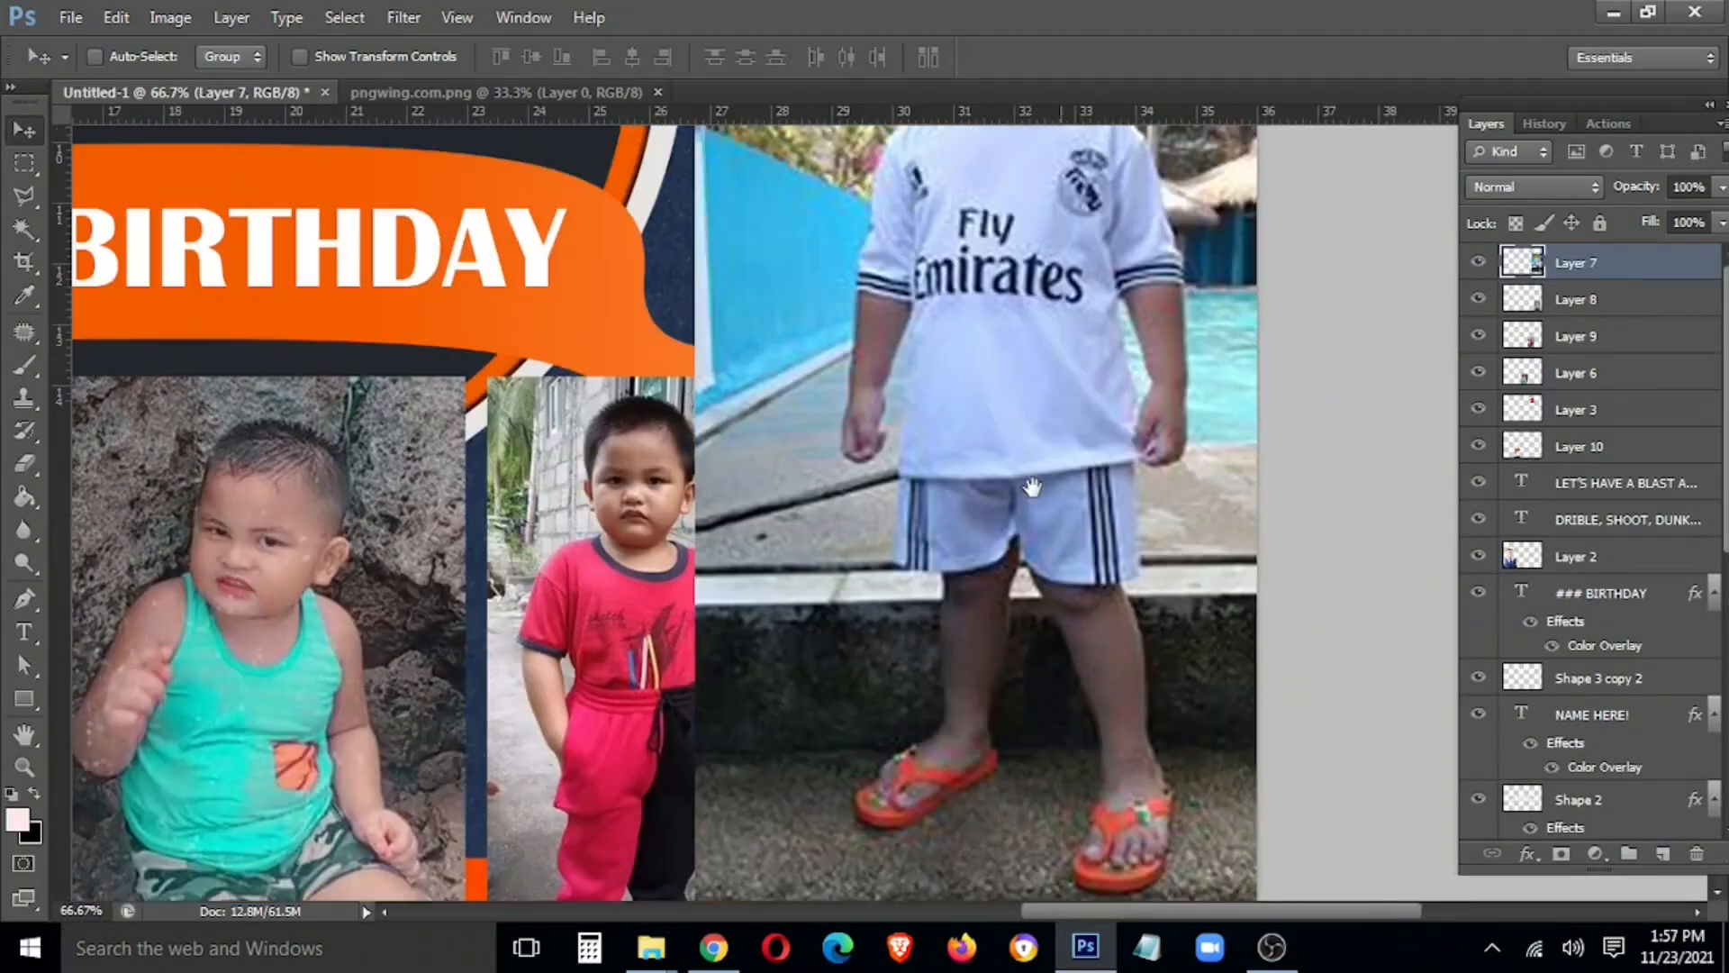
pyautogui.moveTo(861, 770); pyautogui.dragTo(895, 634)
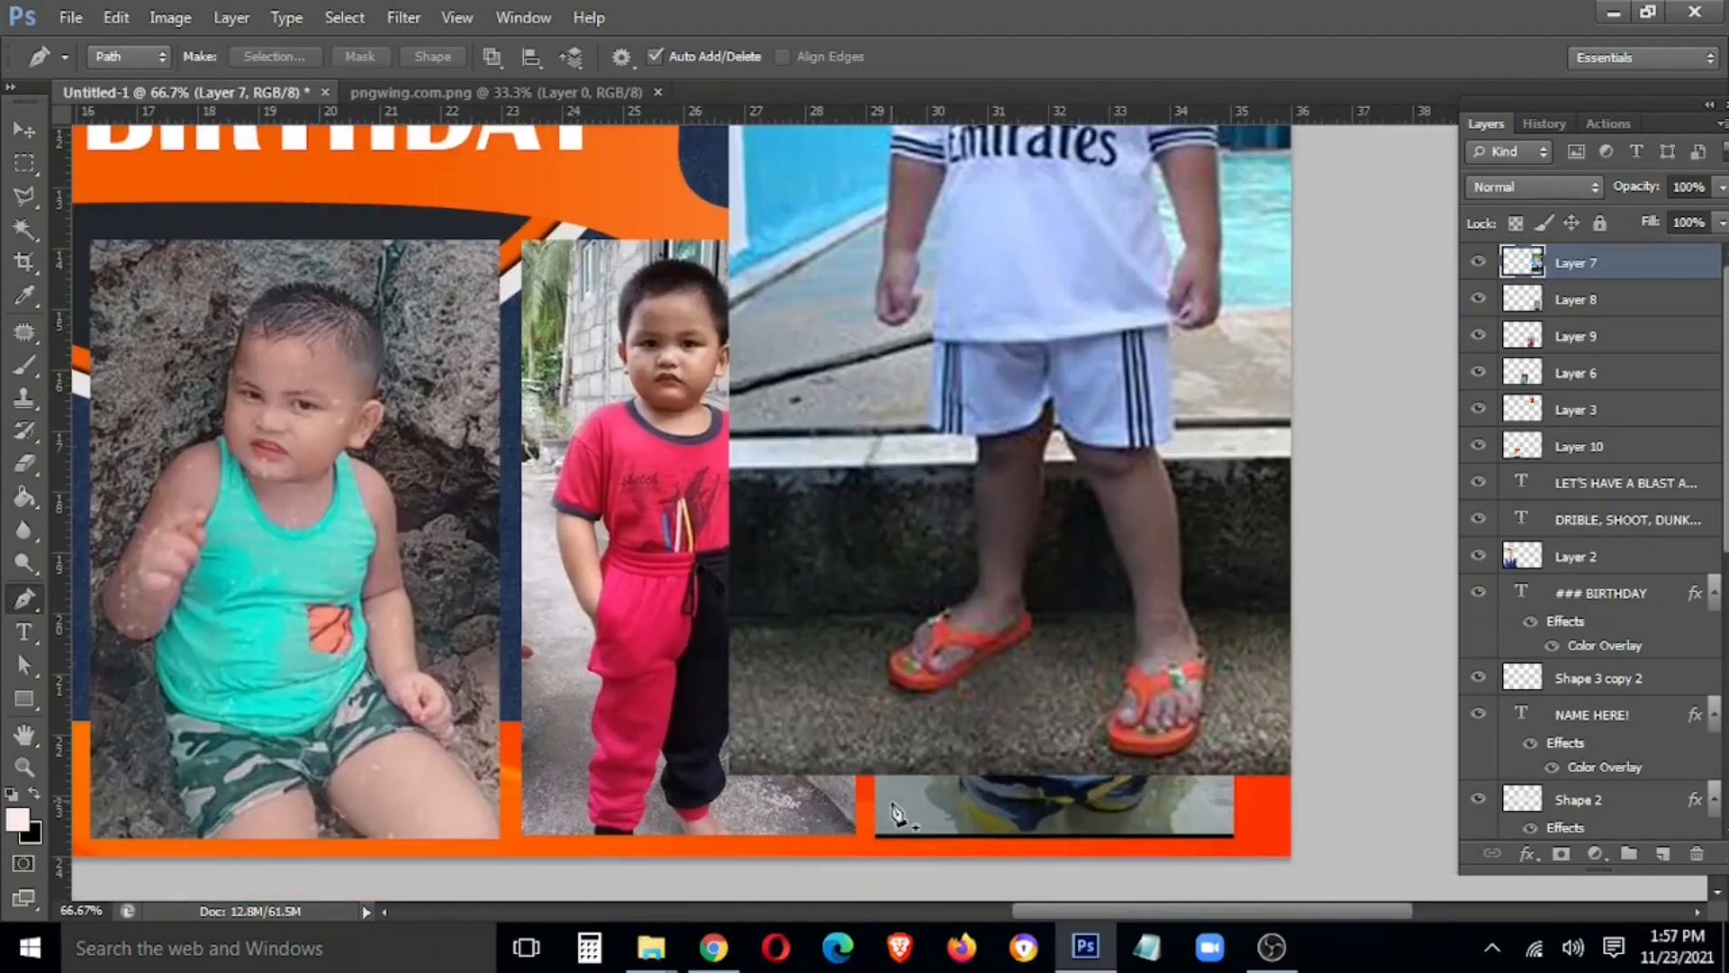
pyautogui.press('l')
pyautogui.click(897, 802)
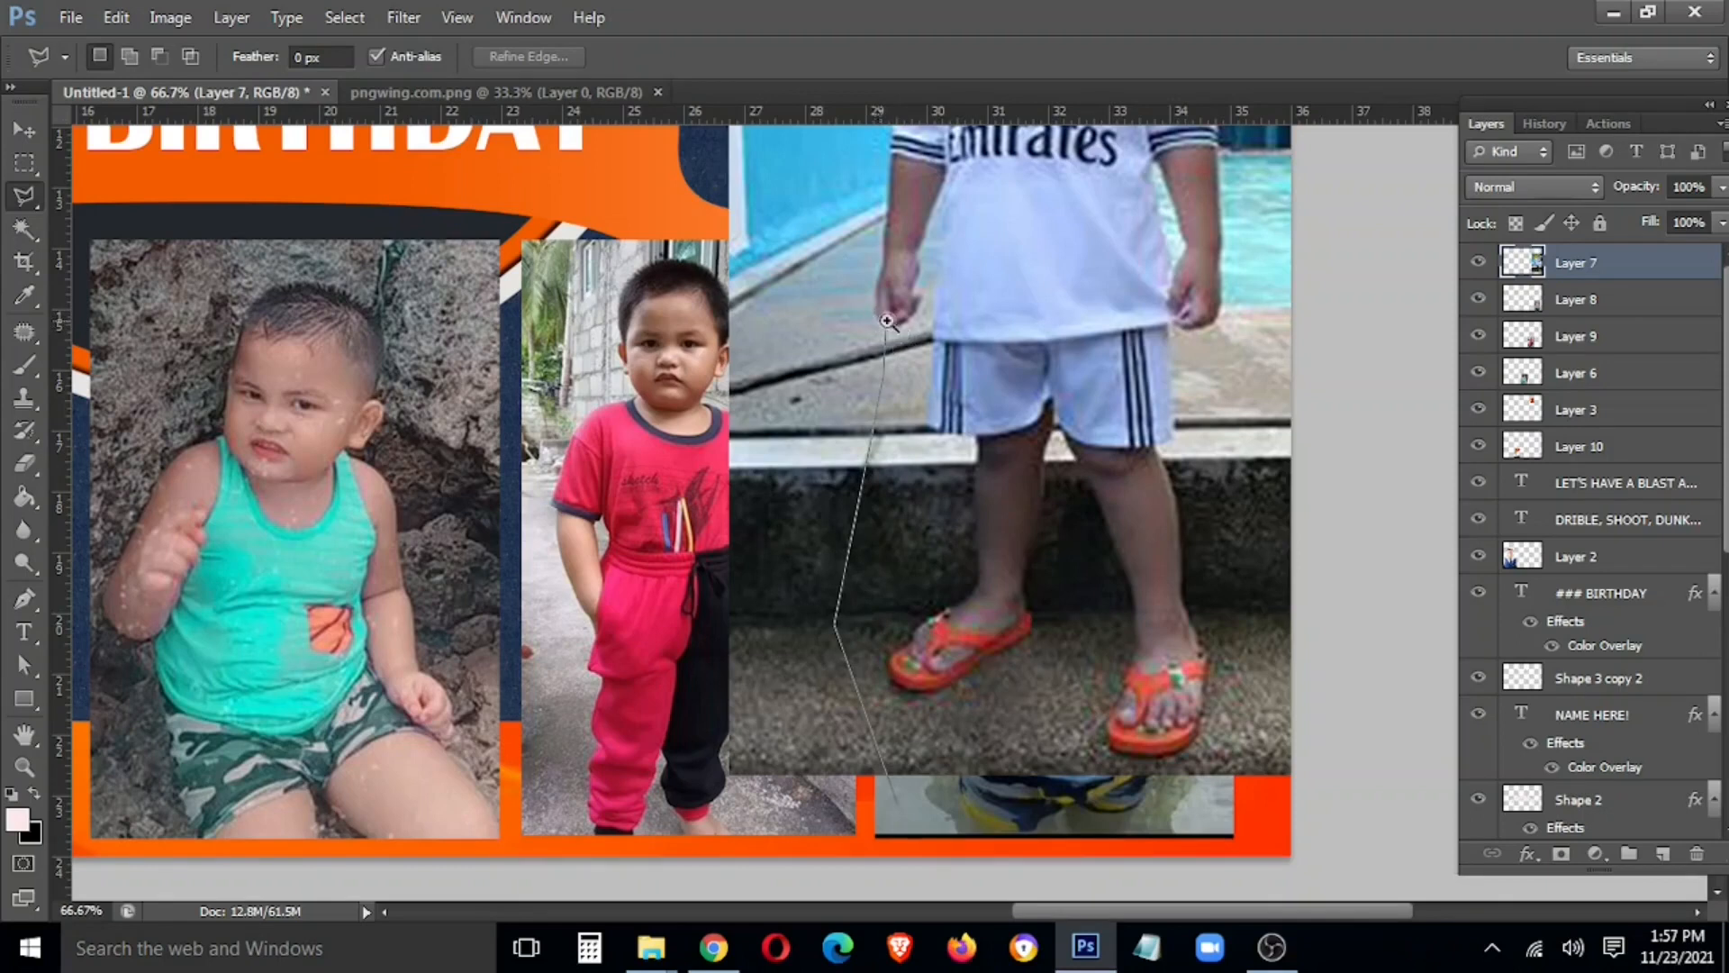
pyautogui.scroll(2, 887, 321)
pyautogui.moveTo(858, 299); pyautogui.dragTo(723, 885)
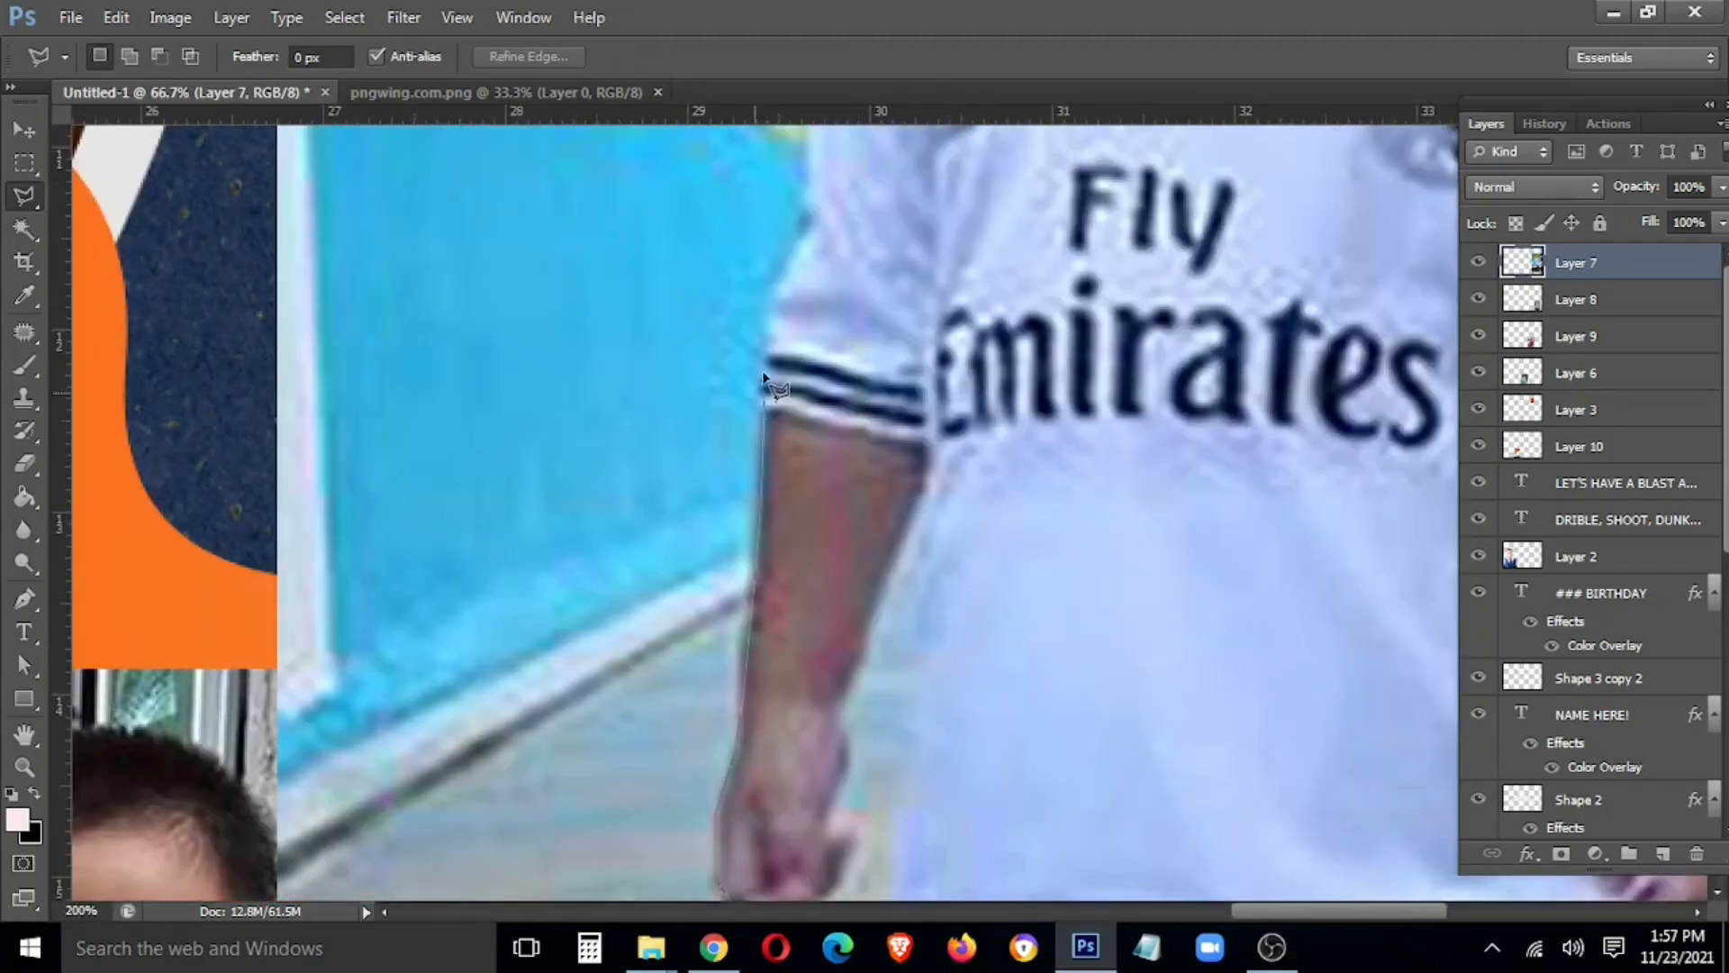
pyautogui.moveTo(807, 192); pyautogui.dragTo(739, 730)
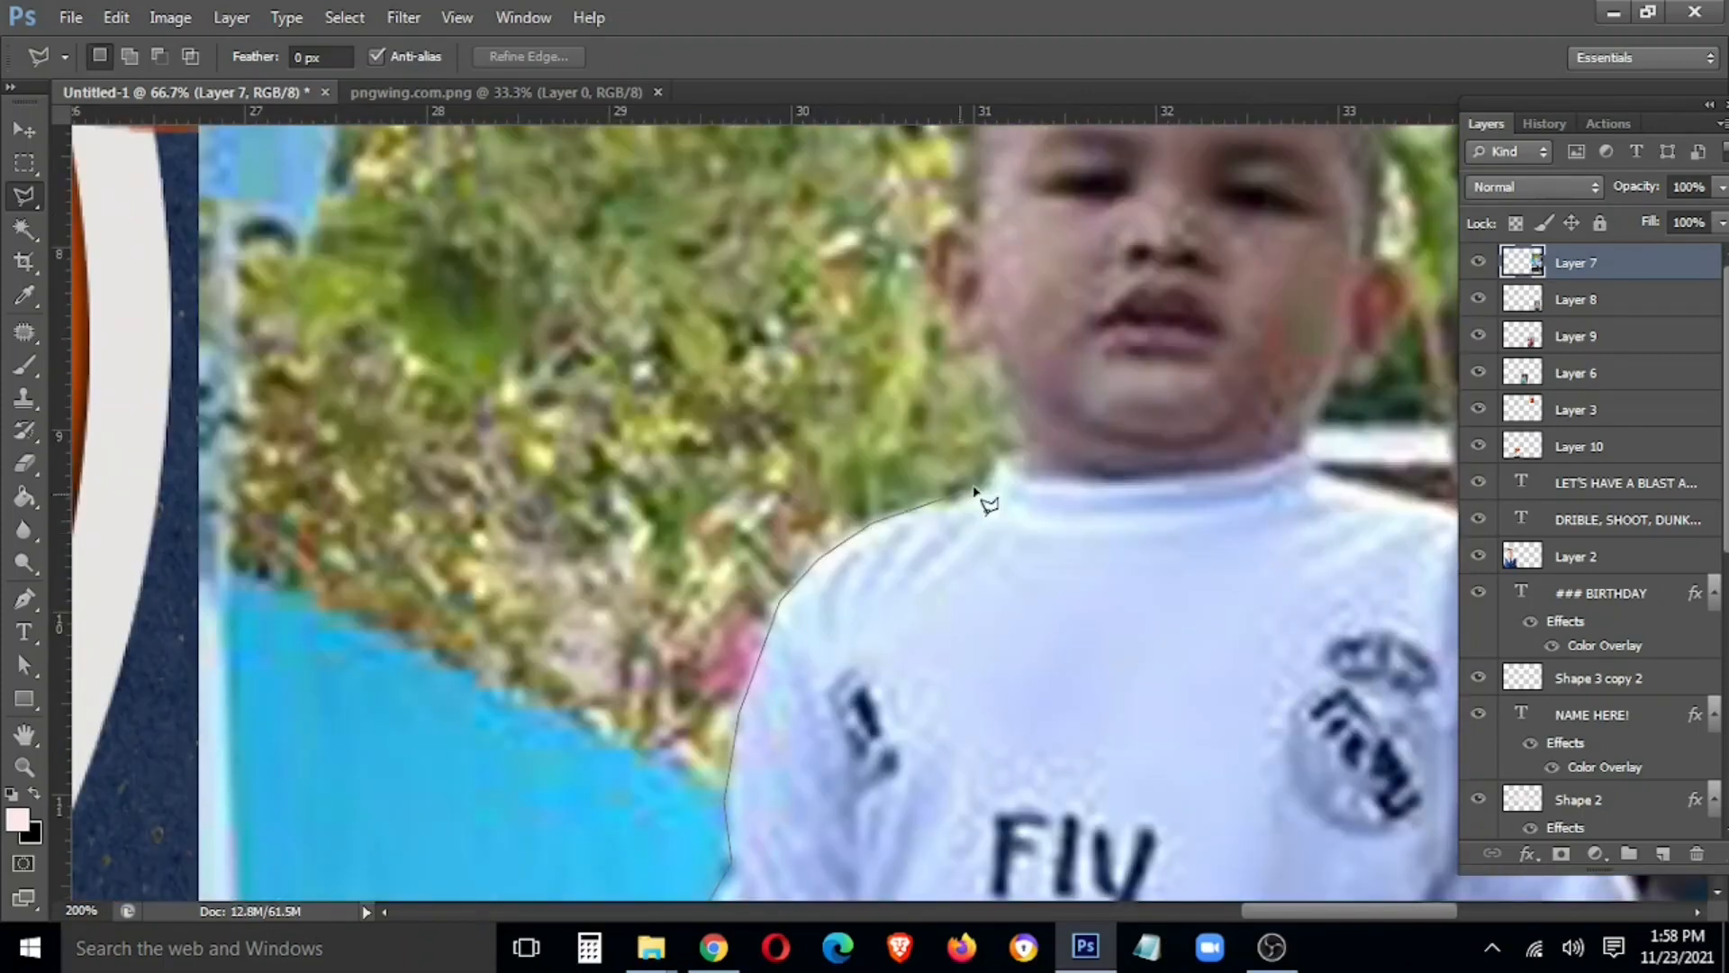
pyautogui.moveTo(975, 491); pyautogui.dragTo(938, 799)
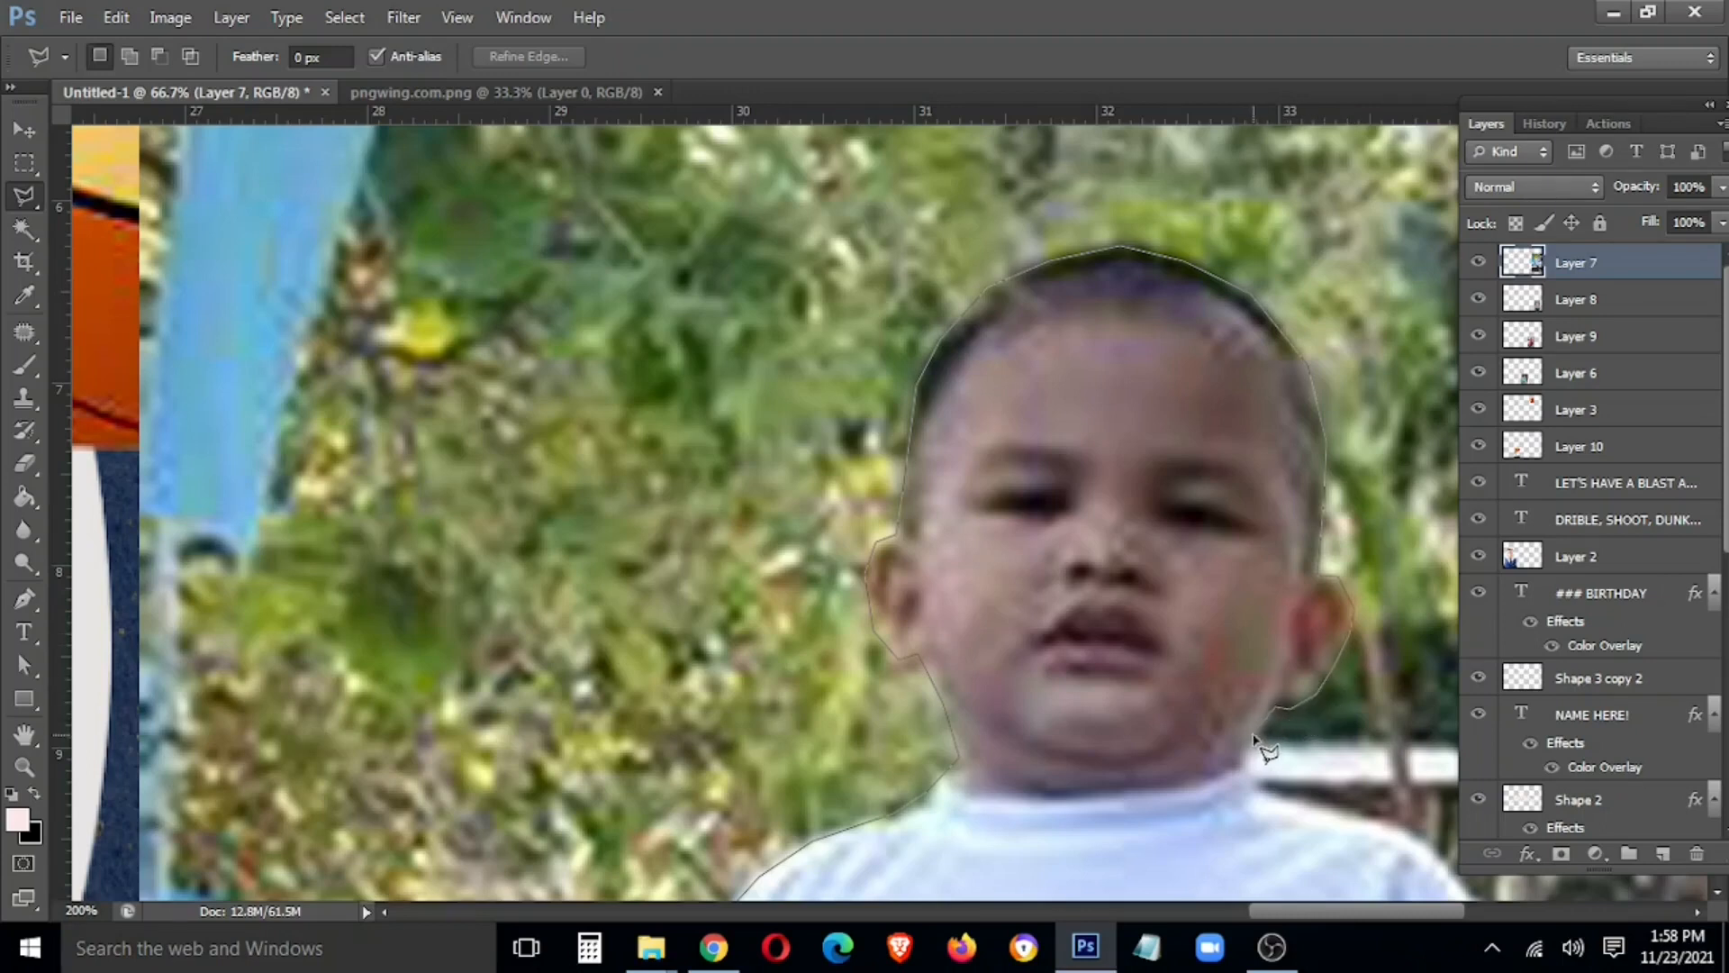
# Trace the outline around the boy's shoulder, head, far arm and shirt hem
pyautogui.click(1383, 823)
pyautogui.moveTo(1429, 852)
pyautogui.mouseDown()
pyautogui.moveTo(1240, 741)
pyautogui.moveTo(954, 528)
pyautogui.mouseUp()
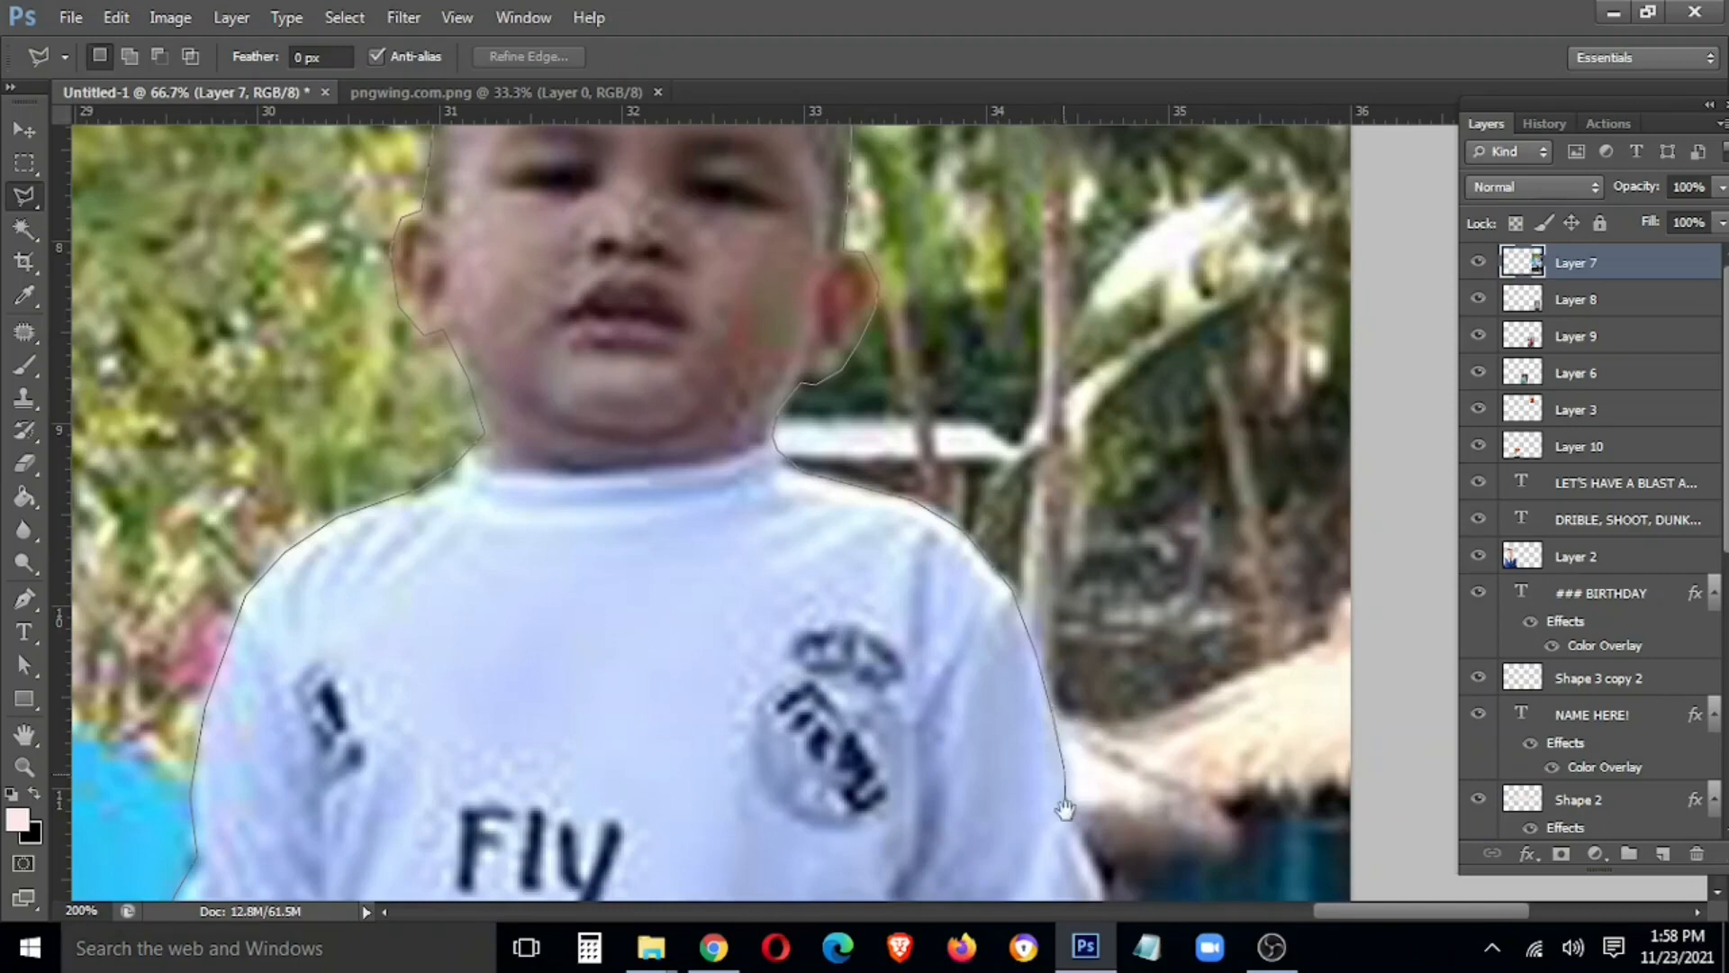
pyautogui.moveTo(1065, 809); pyautogui.dragTo(953, 511)
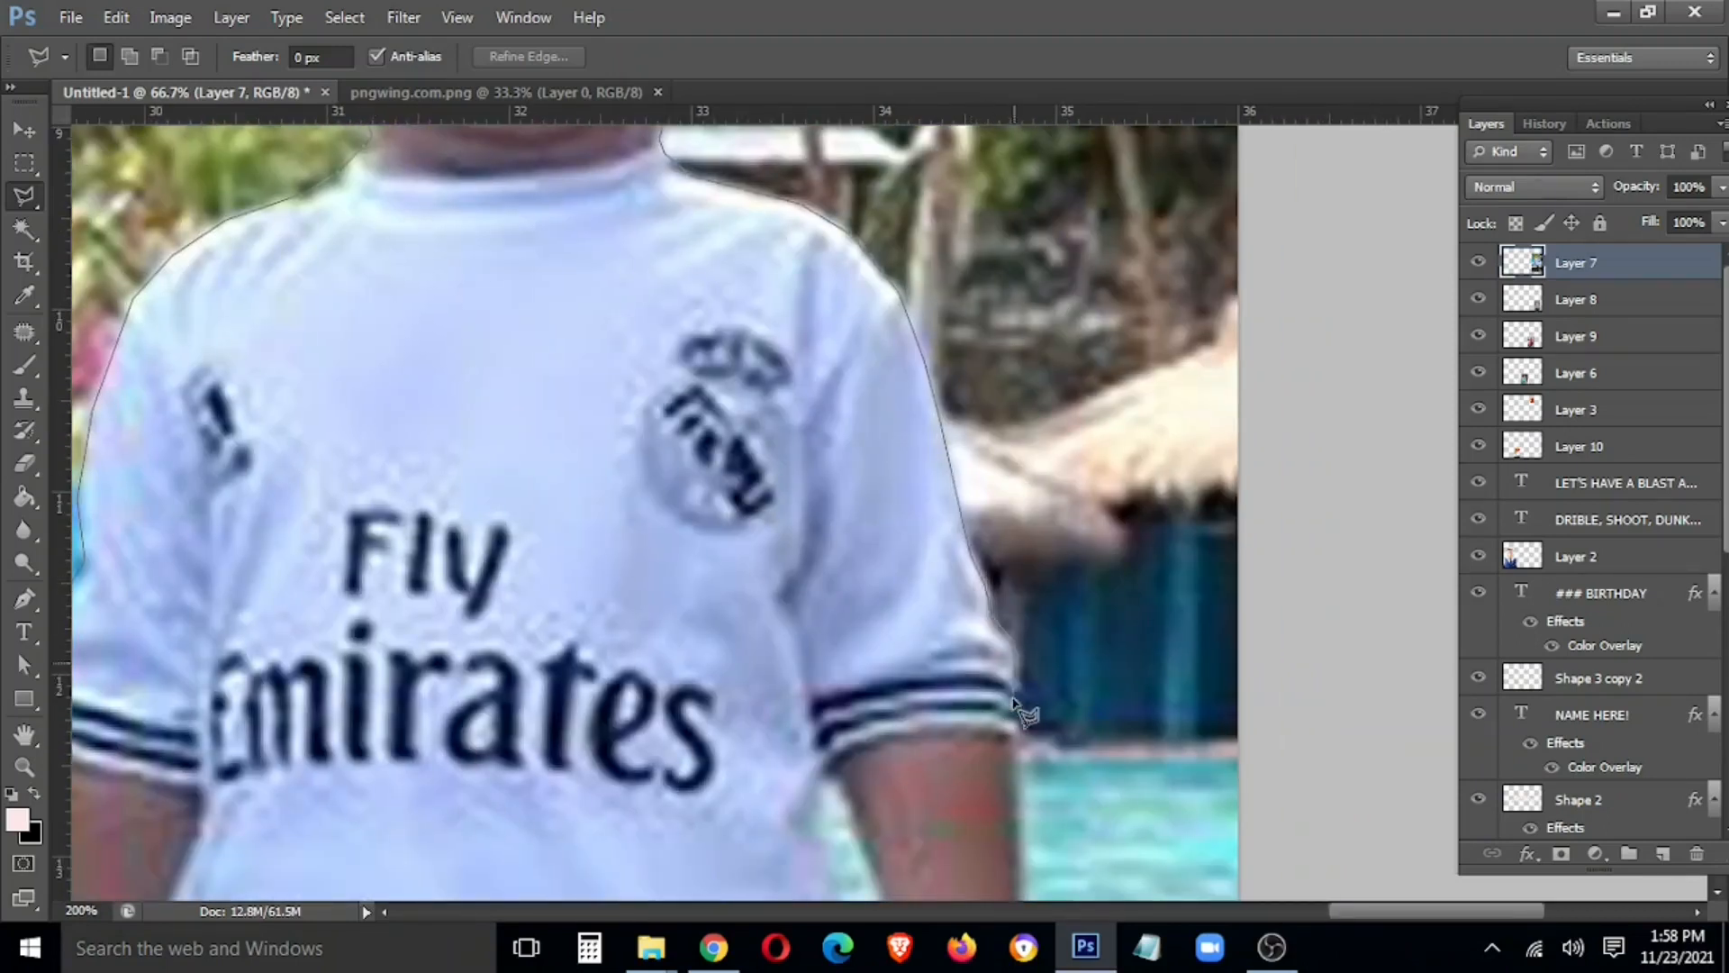
pyautogui.moveTo(1016, 808); pyautogui.dragTo(1004, 510)
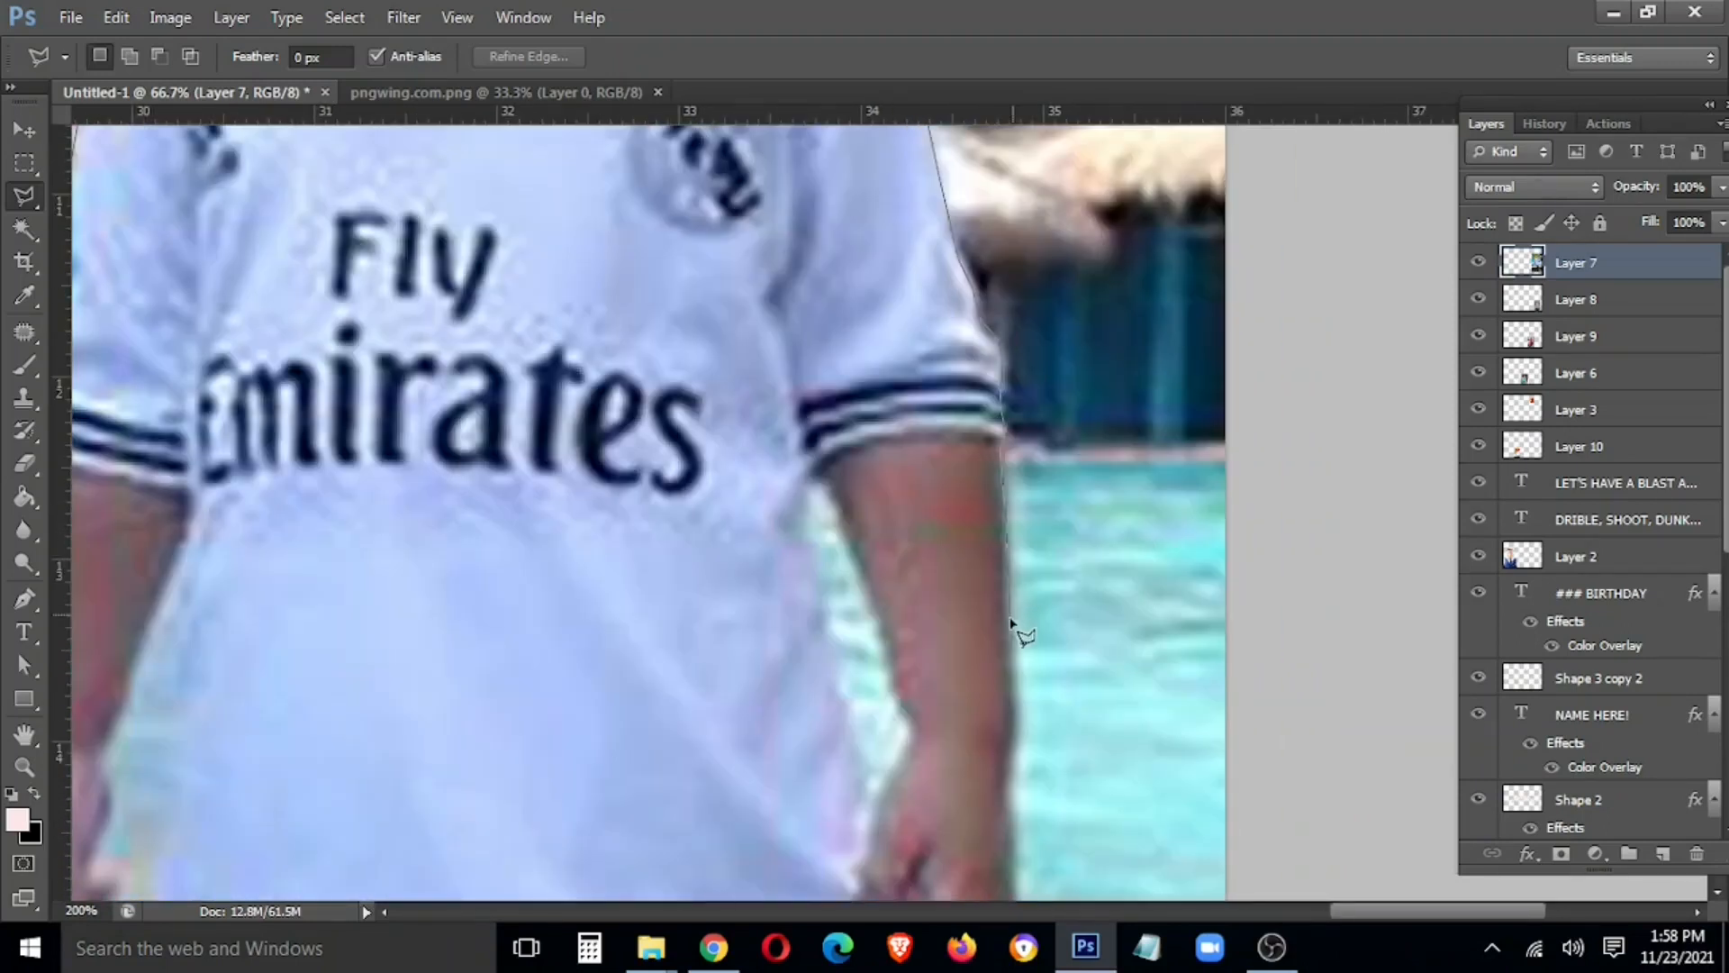
pyautogui.moveTo(1027, 761)
pyautogui.mouseDown()
pyautogui.moveTo(933, 586)
pyautogui.moveTo(952, 600)
pyautogui.mouseUp()
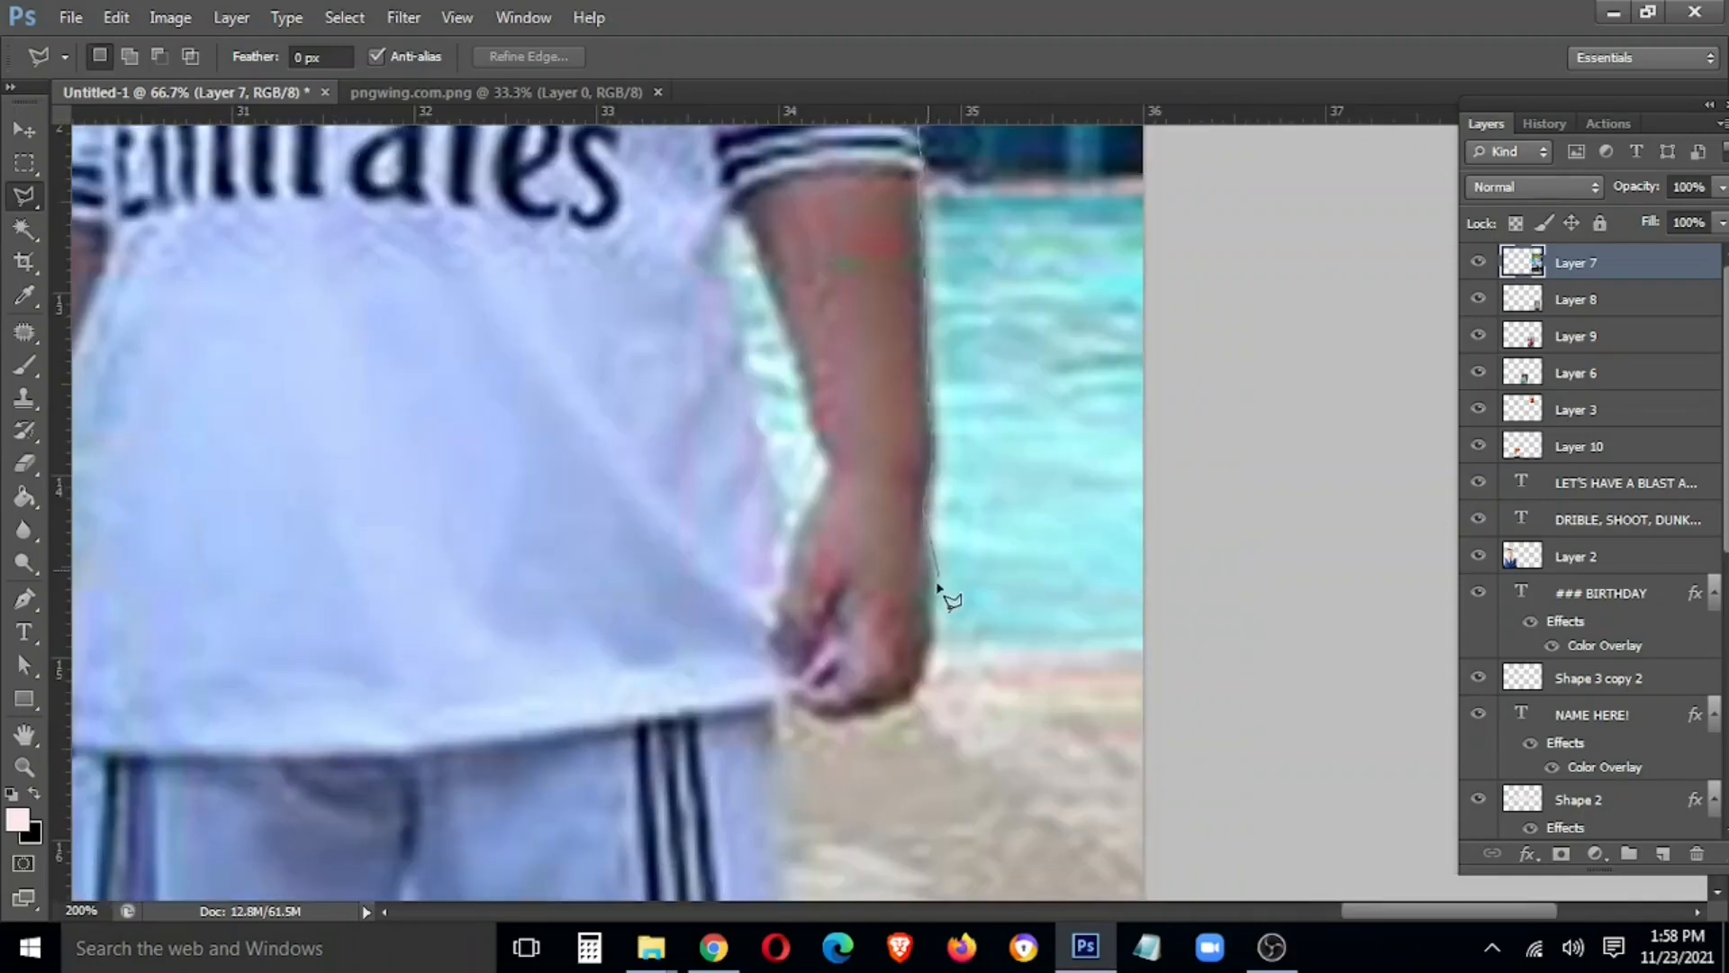
pyautogui.click(780, 707)
pyautogui.click(774, 765)
pyautogui.moveTo(778, 829); pyautogui.dragTo(783, 402)
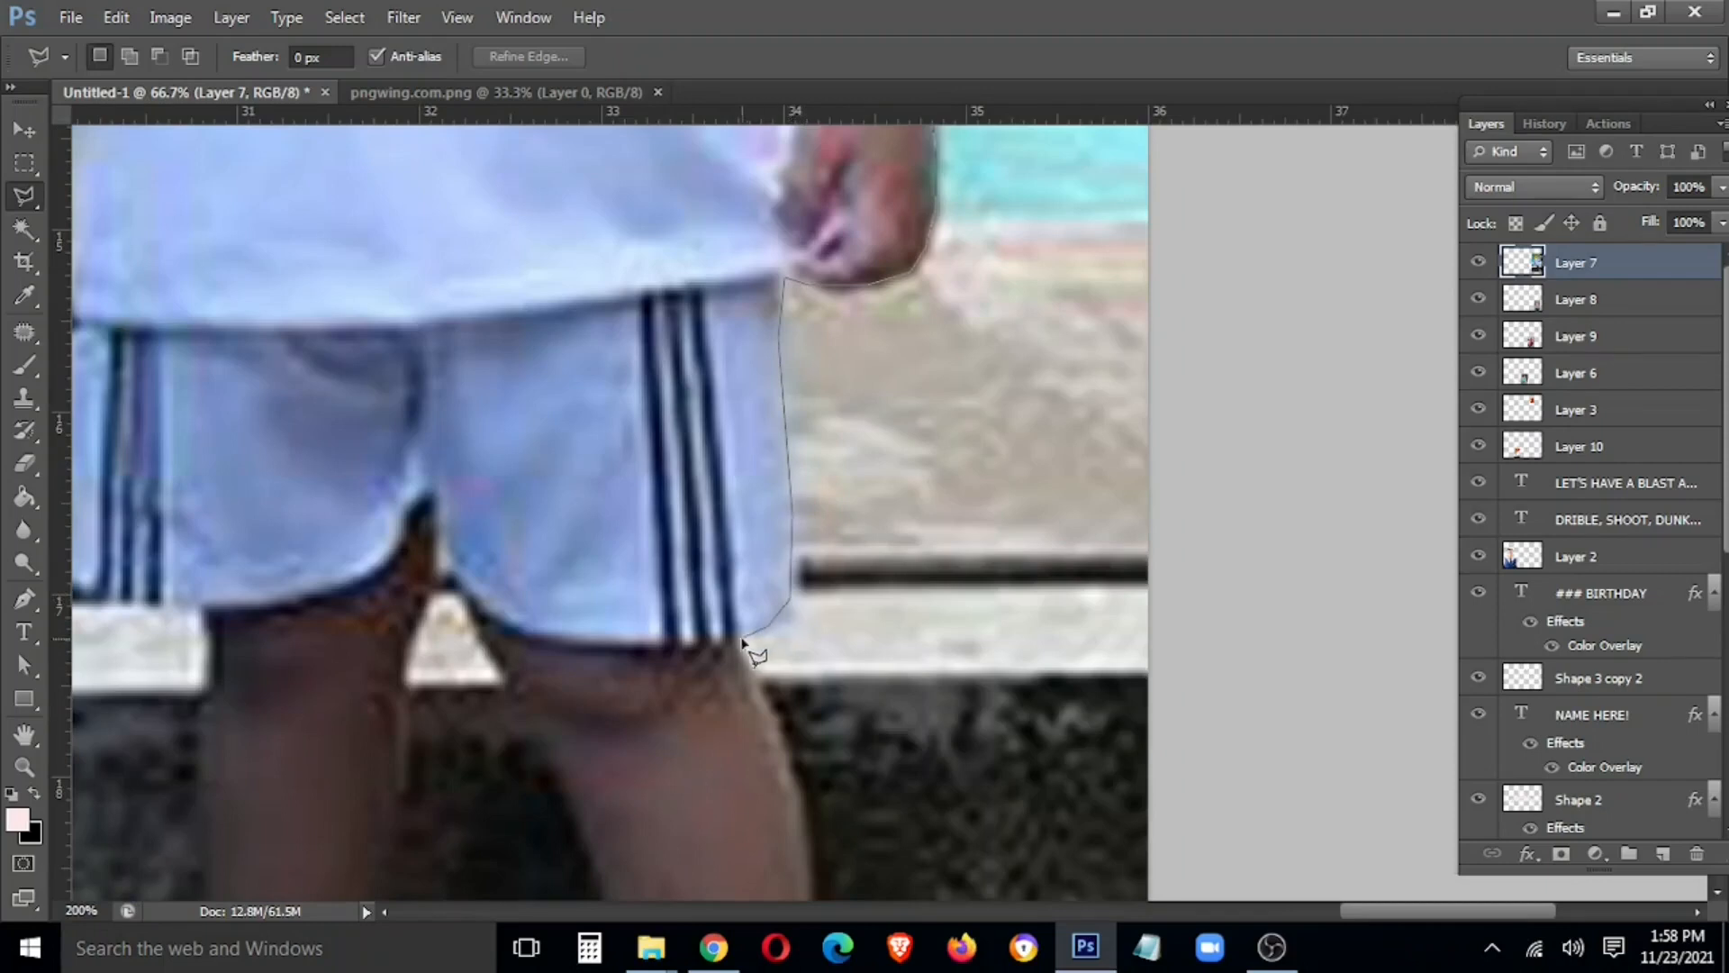
pyautogui.moveTo(790, 747); pyautogui.dragTo(844, 378)
# Continue the outline along the shorts and legs to the red sandals, then close the selection
pyautogui.click(426, 461)
pyautogui.click(267, 409)
pyautogui.moveTo(389, 420); pyautogui.dragTo(525, 427)
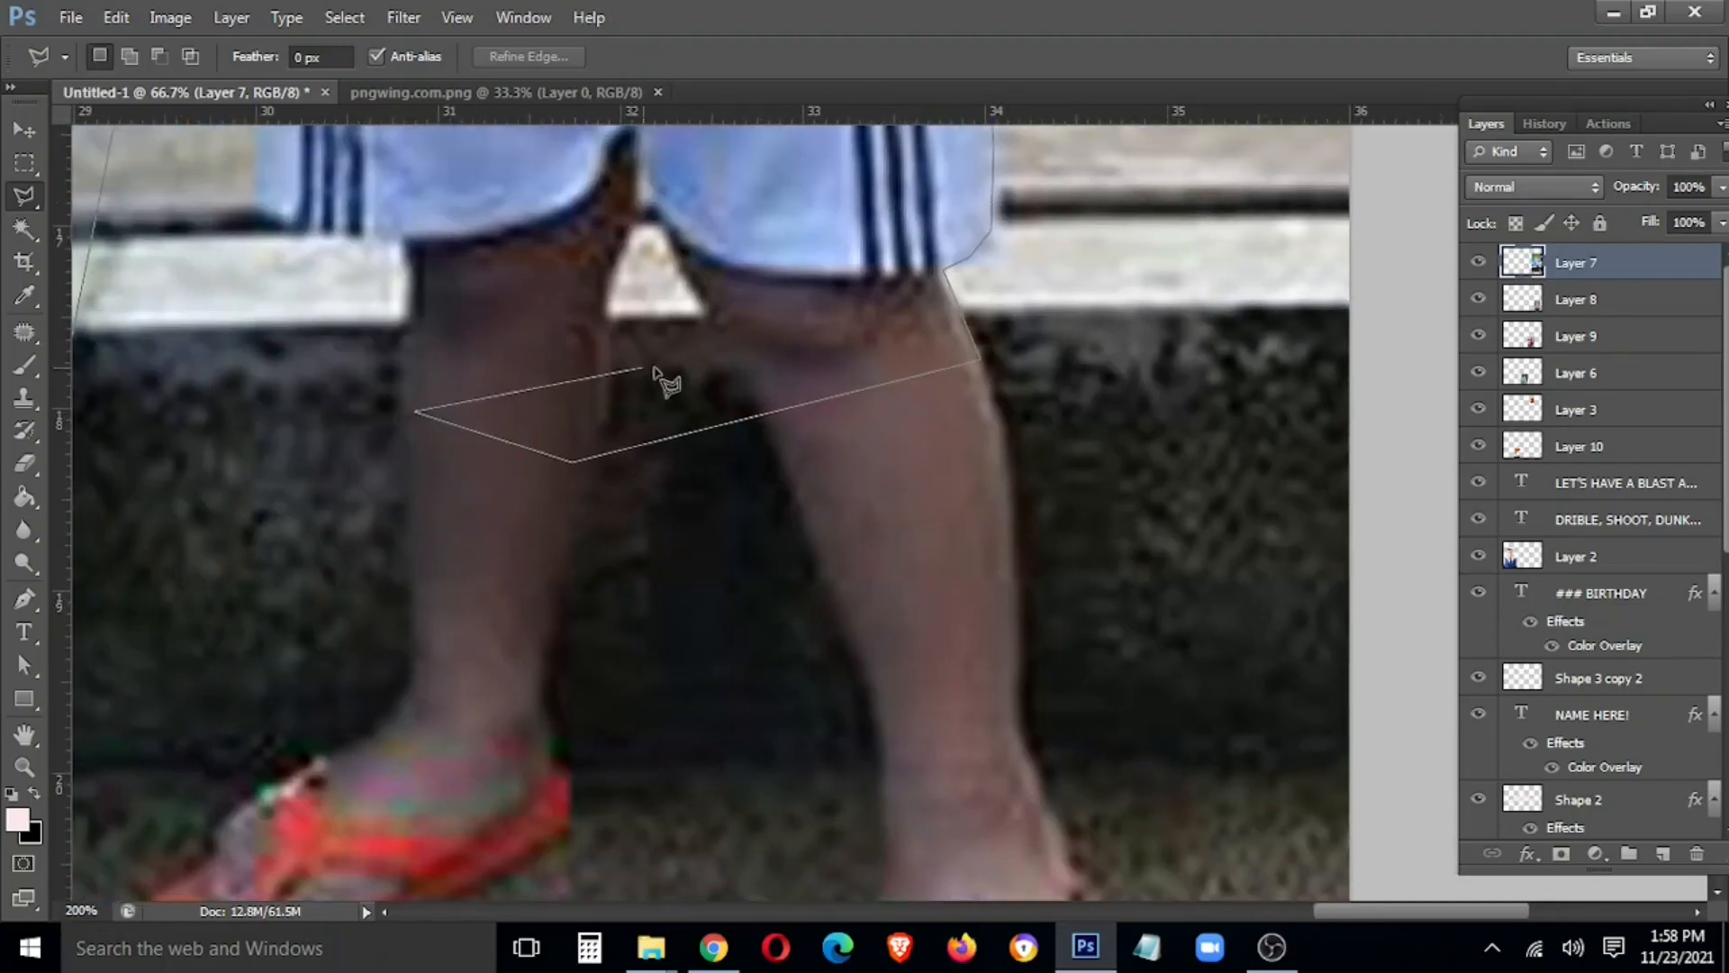
pyautogui.scroll(1, 648, 369)
pyautogui.press('BackSpace')
pyautogui.press('BackSpace')
pyautogui.moveTo(1284, 747)
pyautogui.mouseDown()
pyautogui.moveTo(1243, 505)
pyautogui.moveTo(1244, 309)
pyautogui.mouseUp()
pyautogui.click(405, 572)
pyautogui.moveTo(452, 467)
pyautogui.mouseDown()
pyautogui.moveTo(1219, 780)
pyautogui.moveTo(1323, 735)
pyautogui.mouseUp()
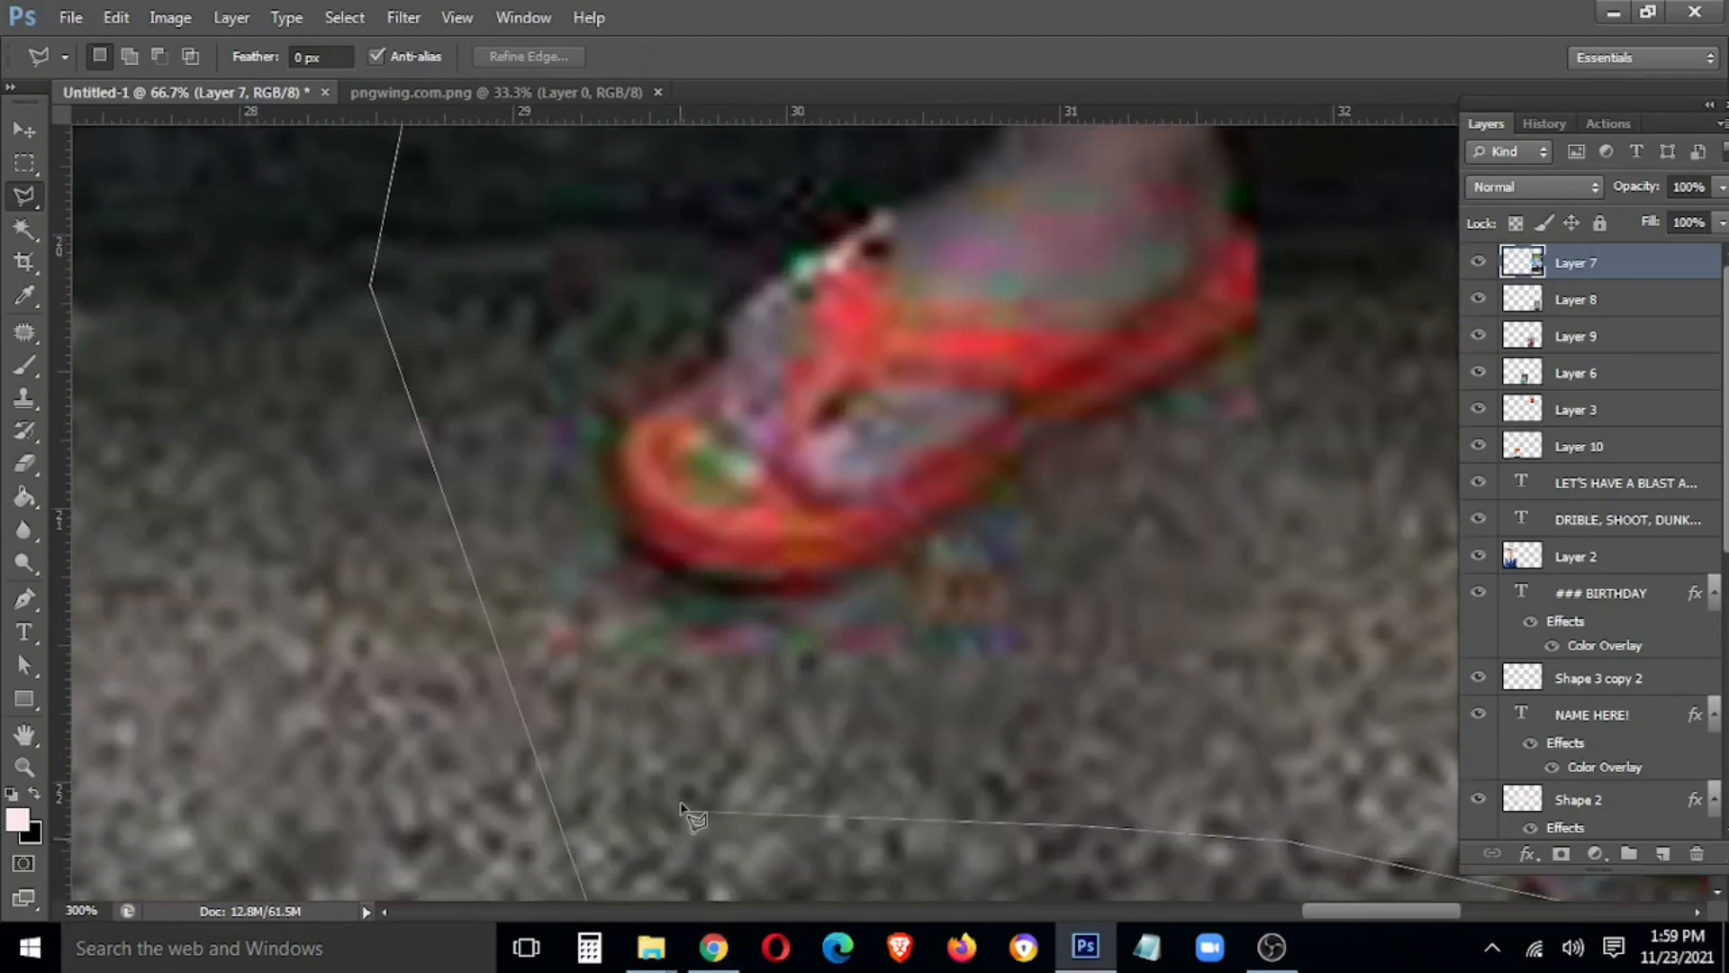
pyautogui.doubleClick(684, 803)
# Feather the boy selection and copy it onto its own layer with Layer Via Copy
pyautogui.hotkey('ctrl', '0')
pyautogui.rightClick(1342, 616)
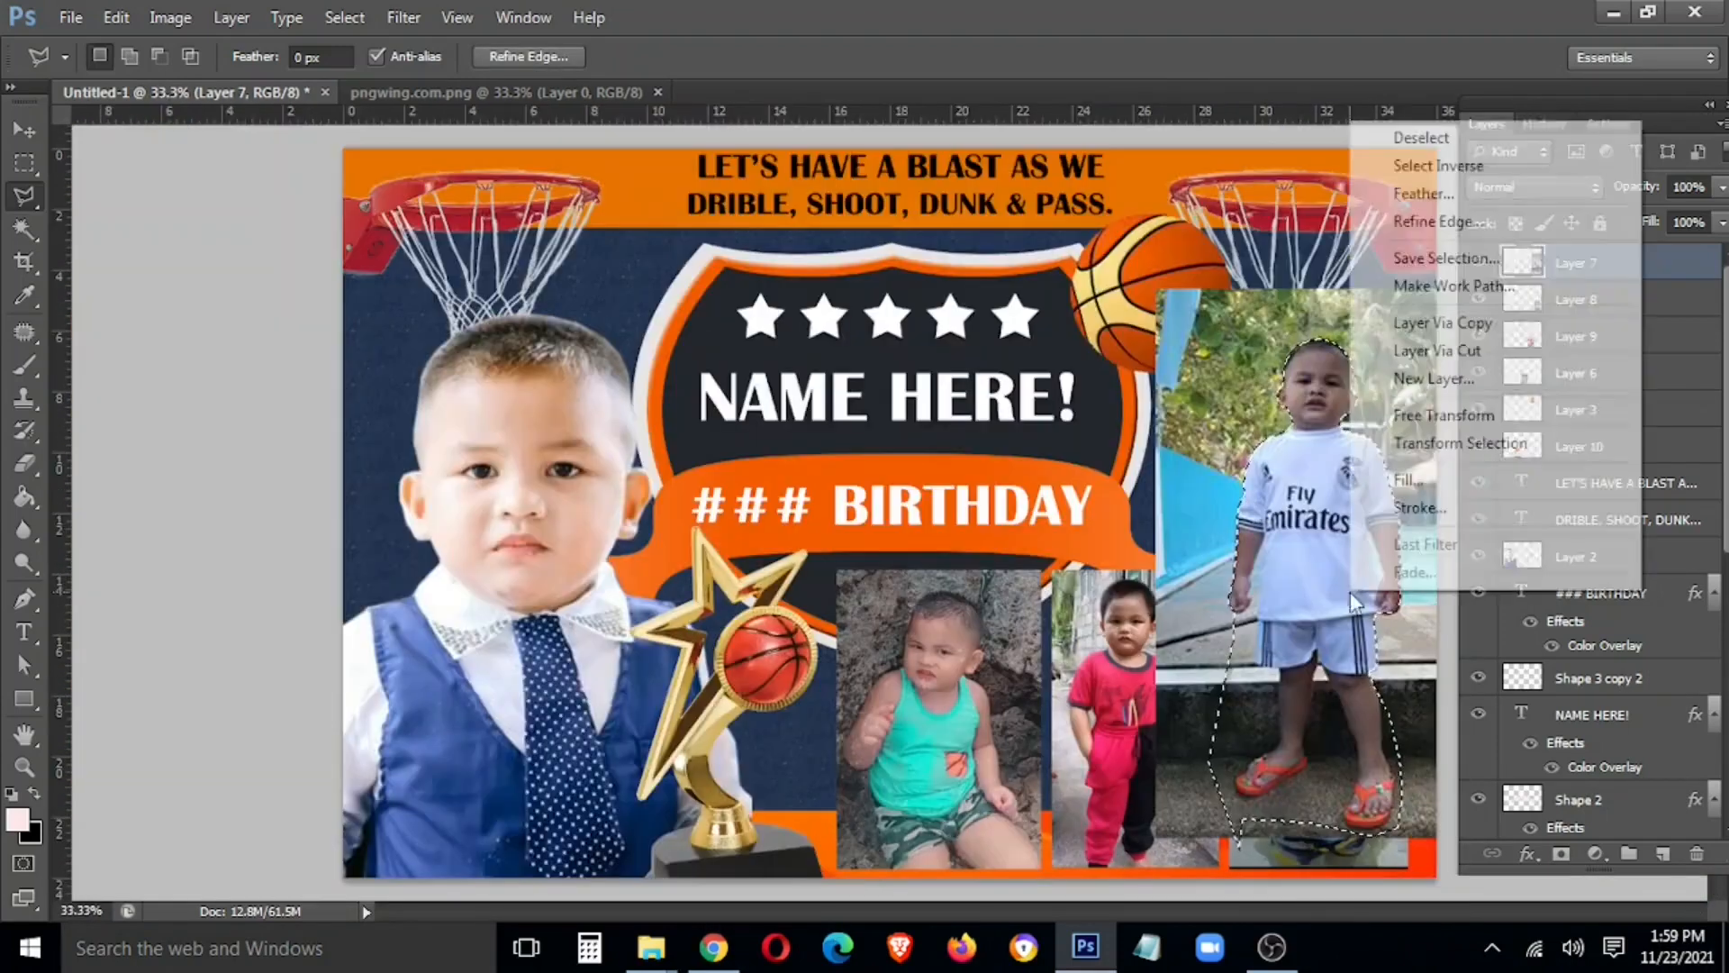
pyautogui.click(1446, 196)
pyautogui.press('Return')
pyautogui.rightClick(1289, 361)
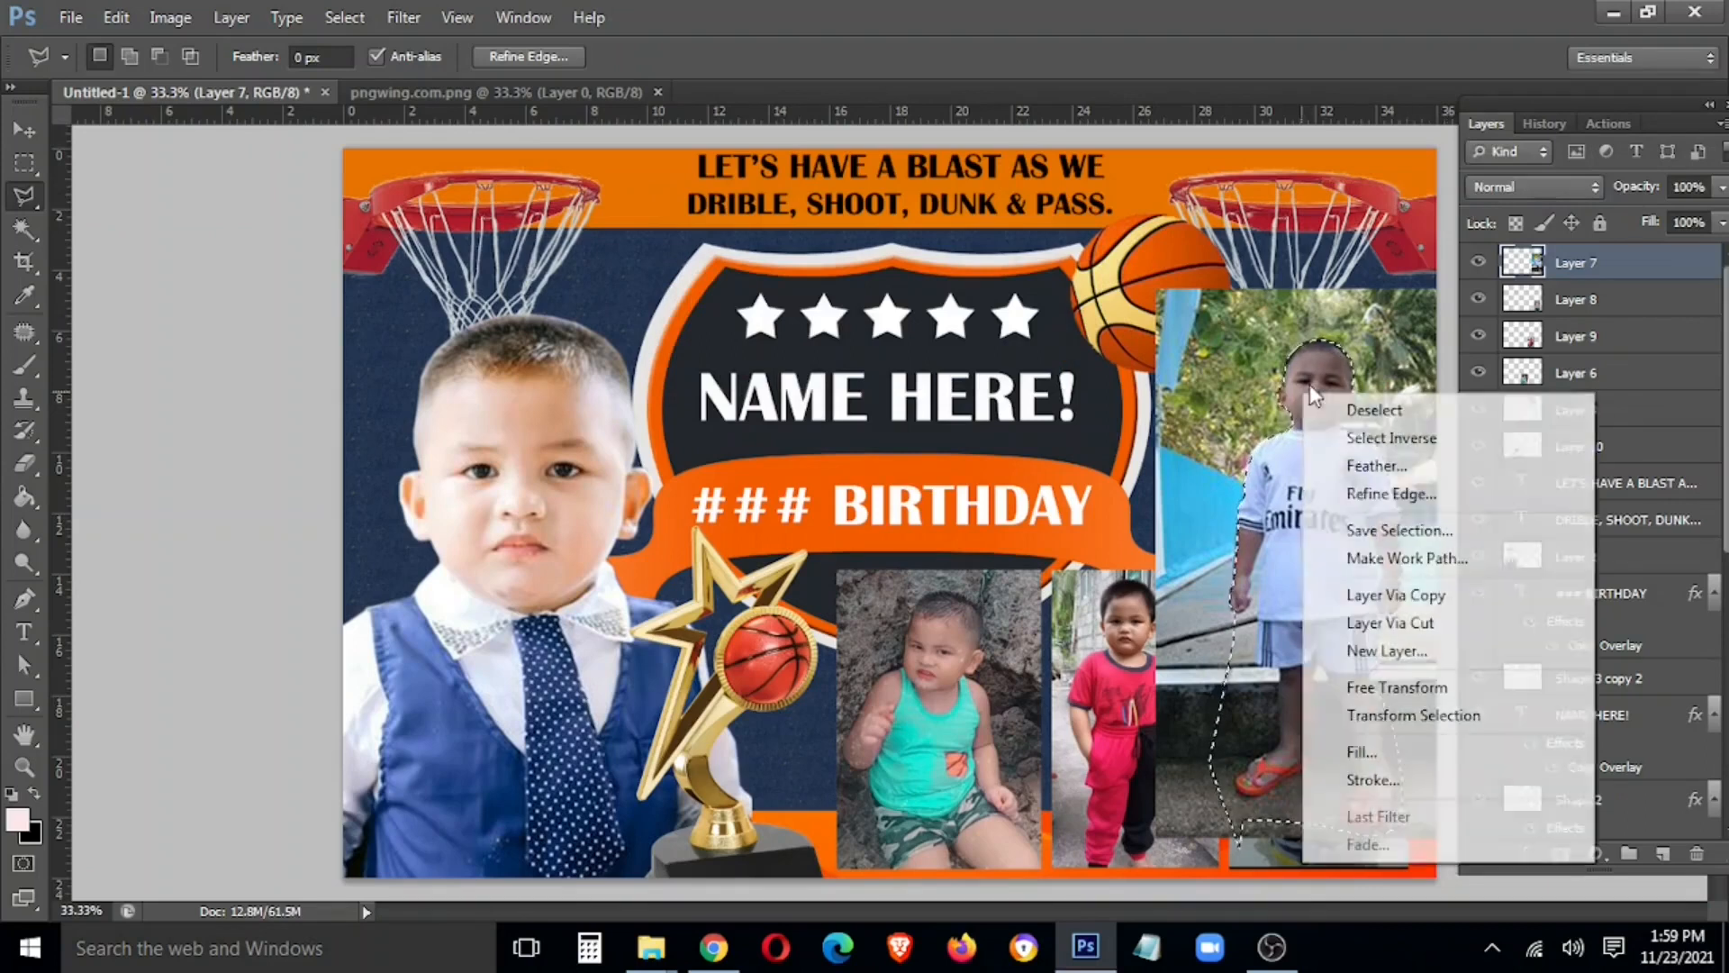
pyautogui.click(1369, 599)
# Delete the original pool photo layer and raise Layer 8 above Layer 3
pyautogui.press('v')
pyautogui.click(1576, 299)
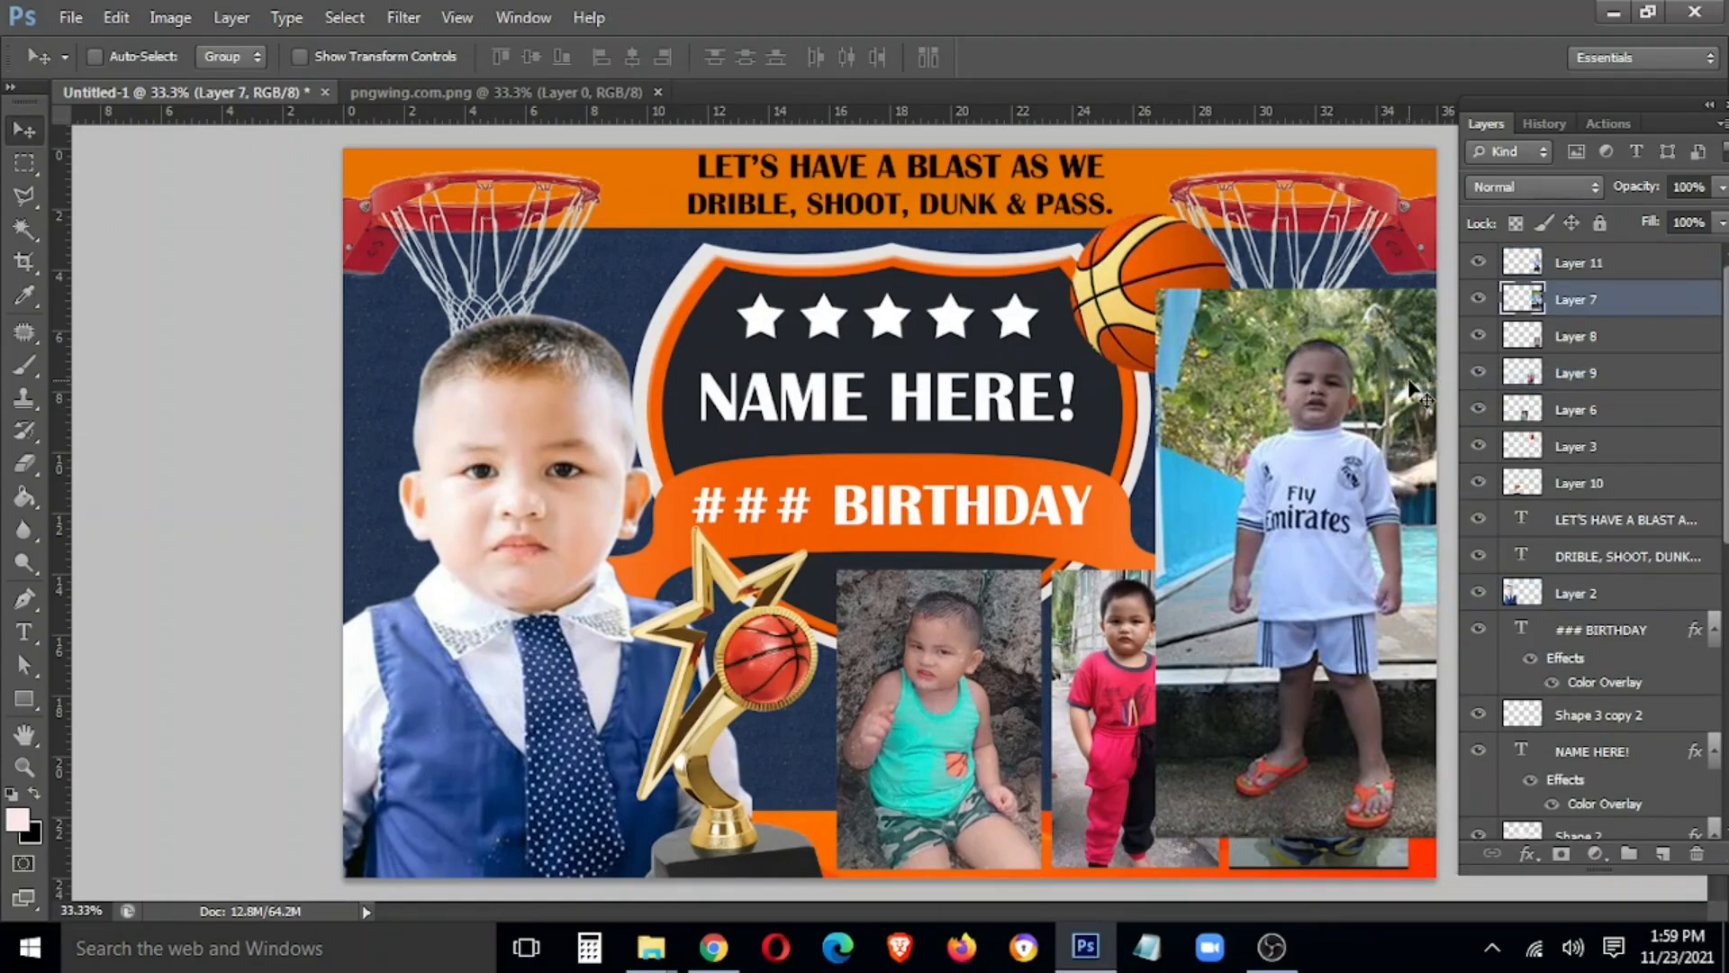
pyautogui.press('Delete')
pyautogui.hotkey('ctrl', '[')
pyautogui.hotkey('ctrl', '[')
pyautogui.hotkey('ctrl', '[')
pyautogui.hotkey('ctrl', '[')
pyautogui.hotkey('ctrl', '[')
pyautogui.hotkey('ctrl', '[')
pyautogui.hotkey('ctrl', '[')
pyautogui.hotkey('ctrl', '[')
pyautogui.hotkey('ctrl', '[')
pyautogui.hotkey('ctrl', '[')
pyautogui.hotkey('ctrl', '[')
pyautogui.hotkey('ctrl', '[')
pyautogui.hotkey('ctrl', '[')
pyautogui.hotkey('ctrl', '[')
pyautogui.hotkey('ctrl', '[')
pyautogui.hotkey('ctrl', '[')
pyautogui.hotkey('ctrl', '[')
pyautogui.hotkey('ctrl', '[')
pyautogui.hotkey('ctrl', '[')
pyautogui.hotkey('ctrl', '[')
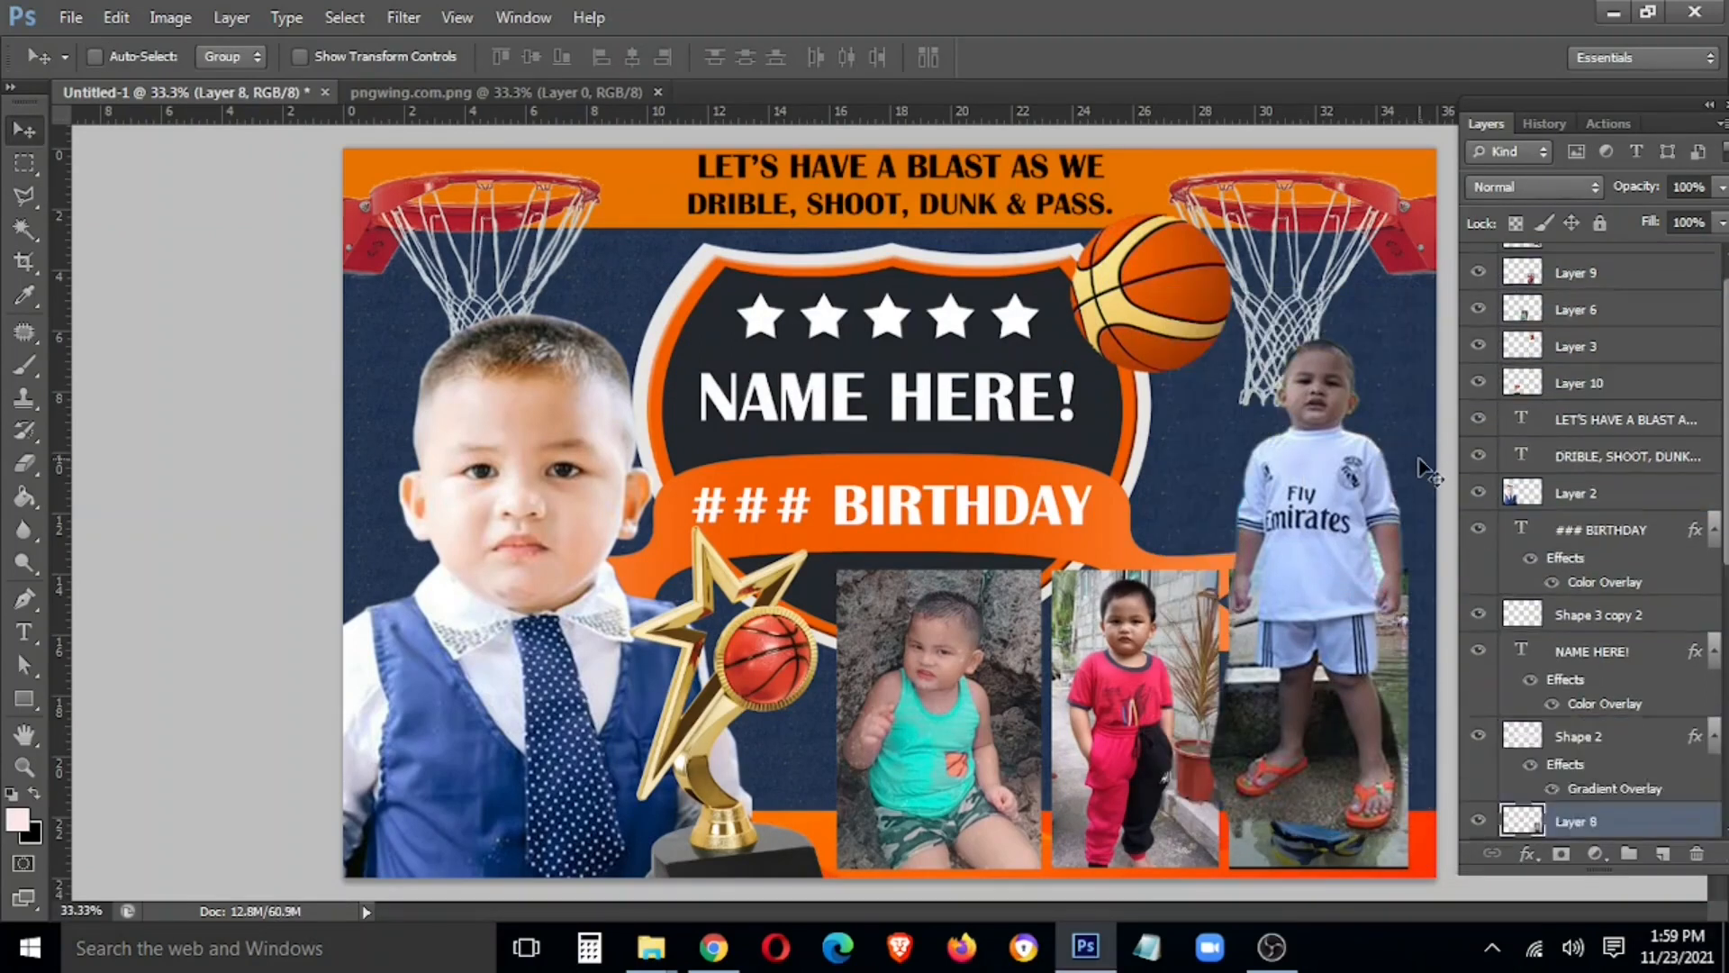
pyautogui.hotkey('ctrl', ']')
pyautogui.hotkey('ctrl', '[')
pyautogui.hotkey('ctrl', ']')
pyautogui.hotkey('ctrl', ']')
pyautogui.hotkey('ctrl', ']')
pyautogui.hotkey('ctrl', ']')
pyautogui.hotkey('ctrl', ']')
pyautogui.hotkey('ctrl', ']')
pyautogui.hotkey('ctrl', ']')
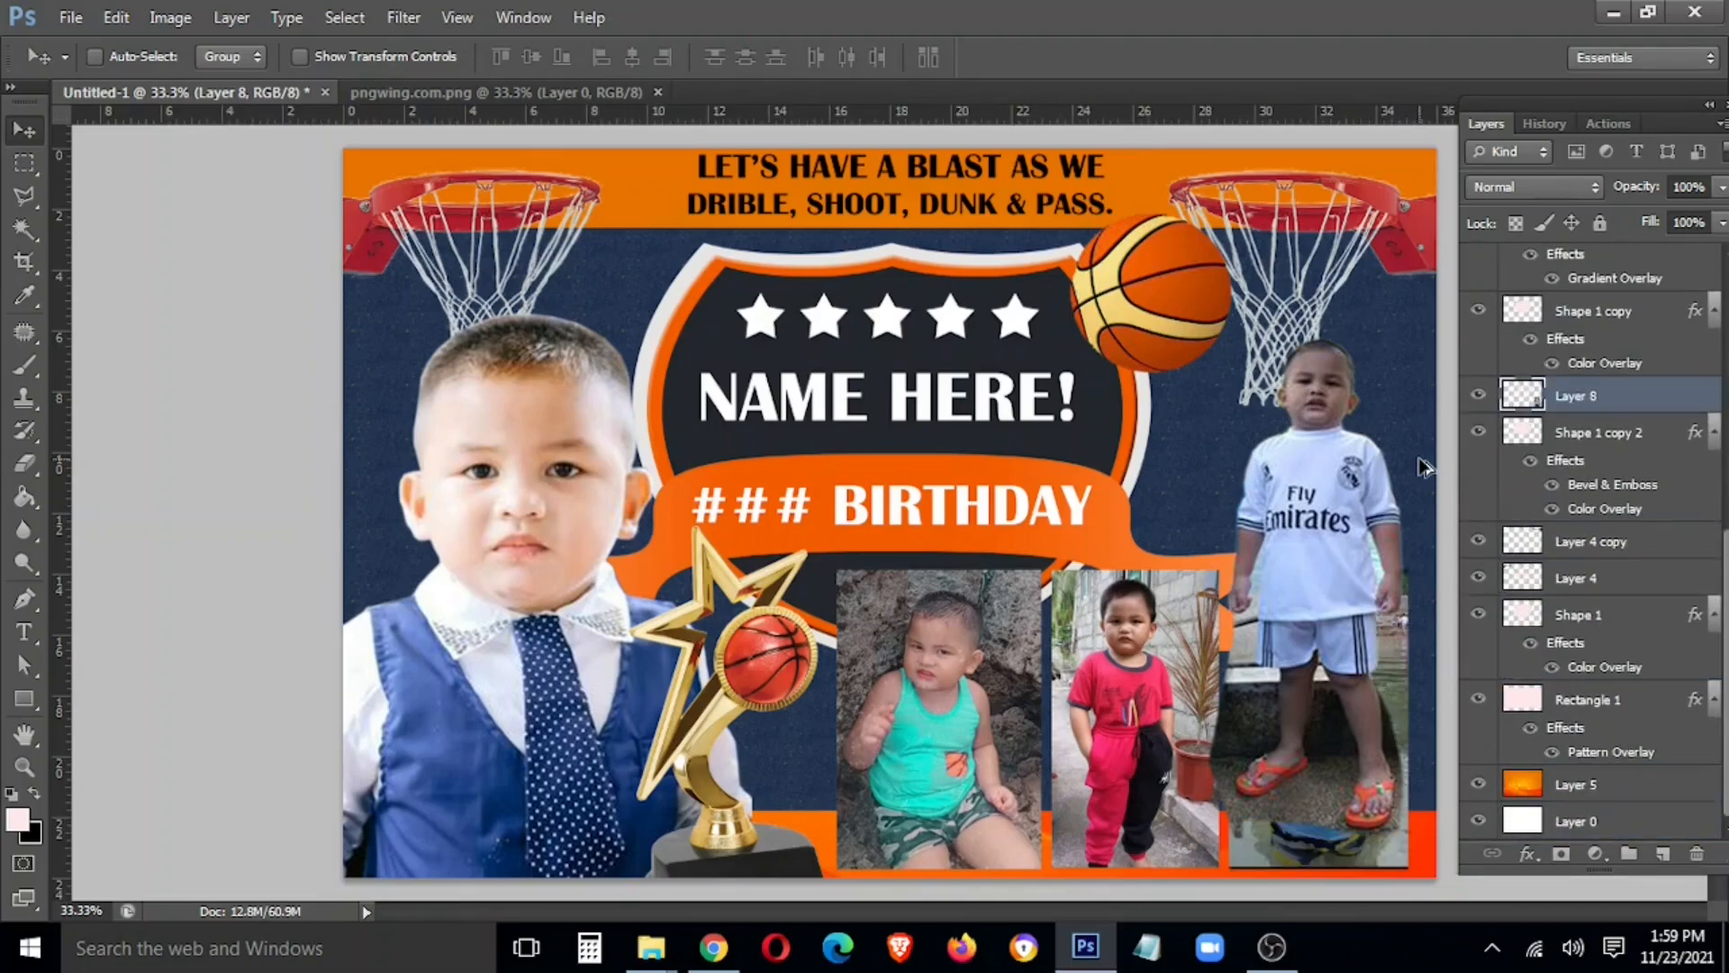
pyautogui.hotkey('ctrl', ']')
pyautogui.hotkey('ctrl', ']')
pyautogui.hotkey('ctrl', ']')
pyautogui.hotkey('ctrl', ']')
pyautogui.hotkey('ctrl', ']')
pyautogui.hotkey('ctrl', ']')
pyautogui.hotkey('ctrl', ']')
pyautogui.hotkey('ctrl', ']')
pyautogui.hotkey('ctrl', ']')
pyautogui.hotkey('ctrl', ']')
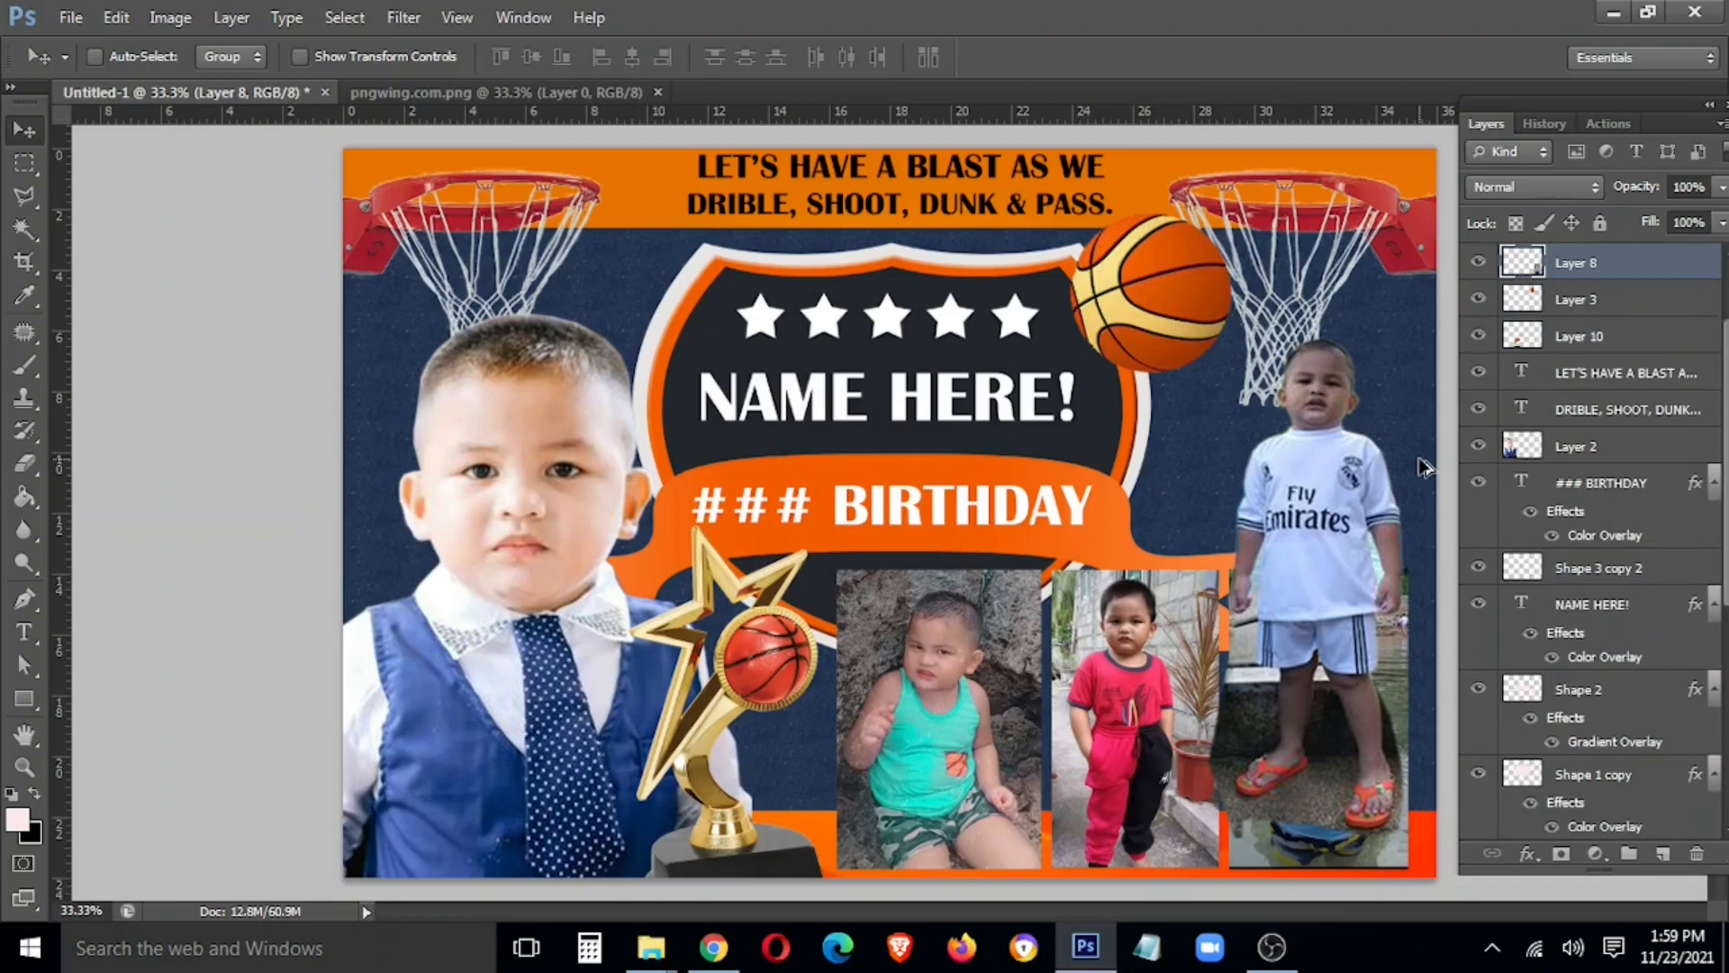
# Restack Layer 11, the cut-out boy, so it sits just above Layer 4 copy
pyautogui.rightClick(1304, 545)
pyautogui.click(1335, 559)
pyautogui.hotkey('ctrl', '[')
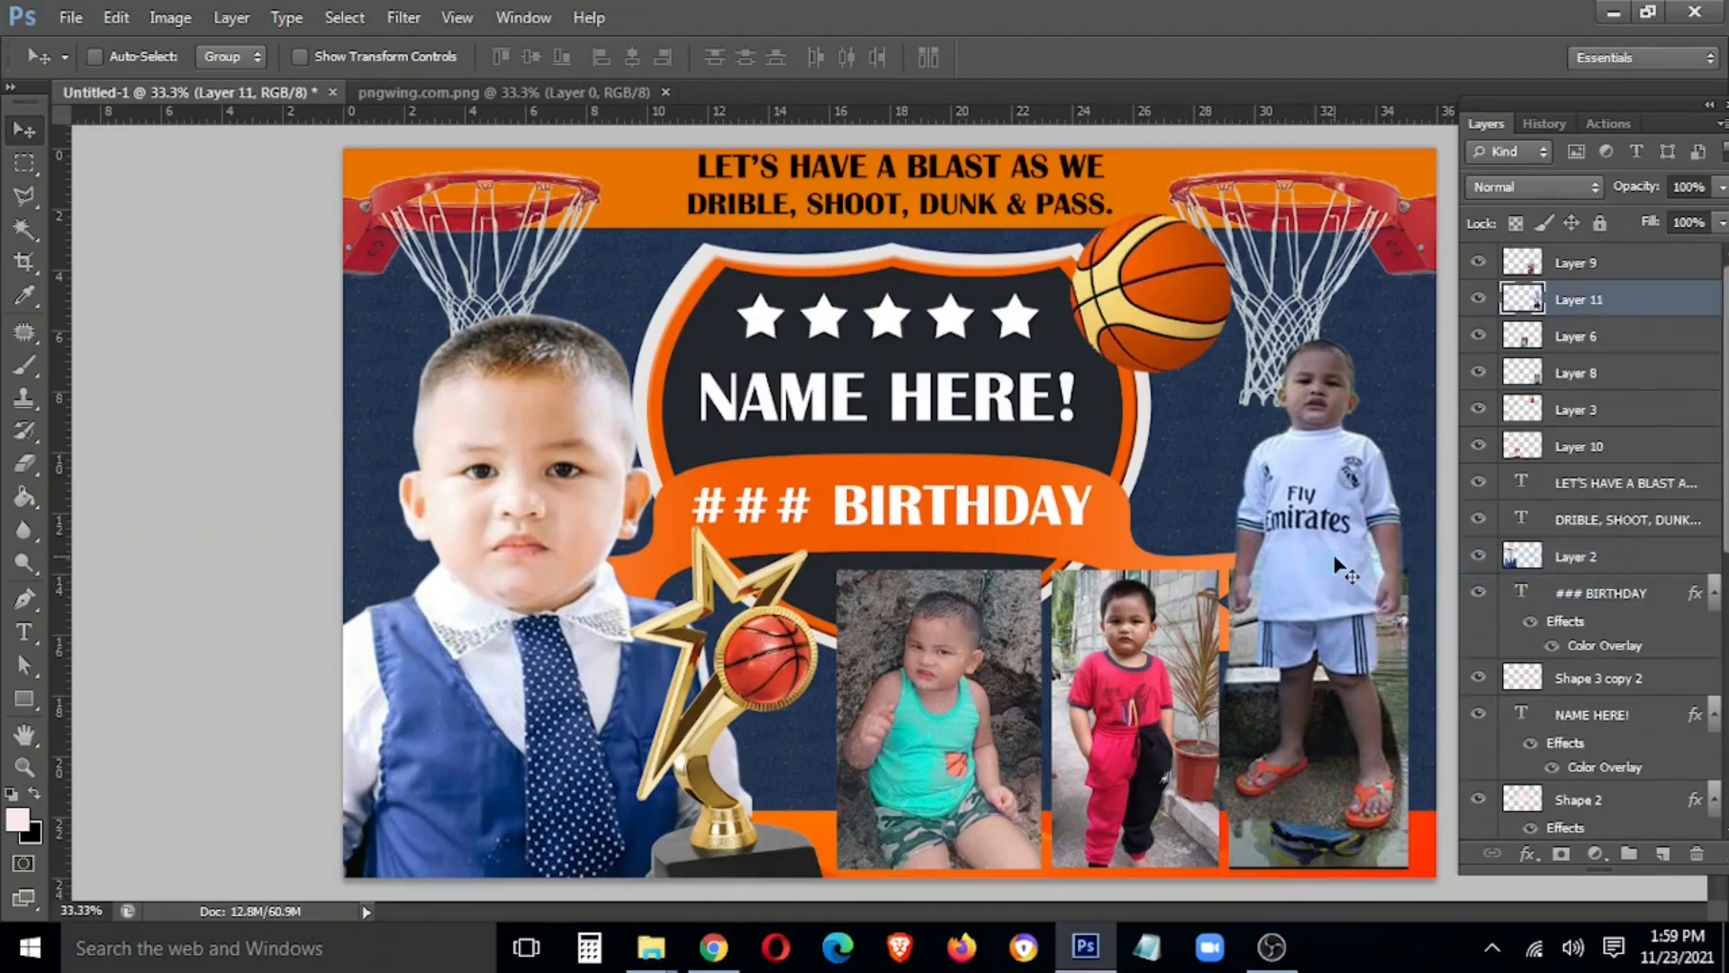
pyautogui.hotkey('ctrl', 'shift', '[')
pyautogui.hotkey('ctrl', ']')
pyautogui.hotkey('ctrl', ']')
pyautogui.hotkey('ctrl', ']')
pyautogui.hotkey('ctrl', ']')
pyautogui.hotkey('ctrl', ']')
pyautogui.hotkey('ctrl', ']')
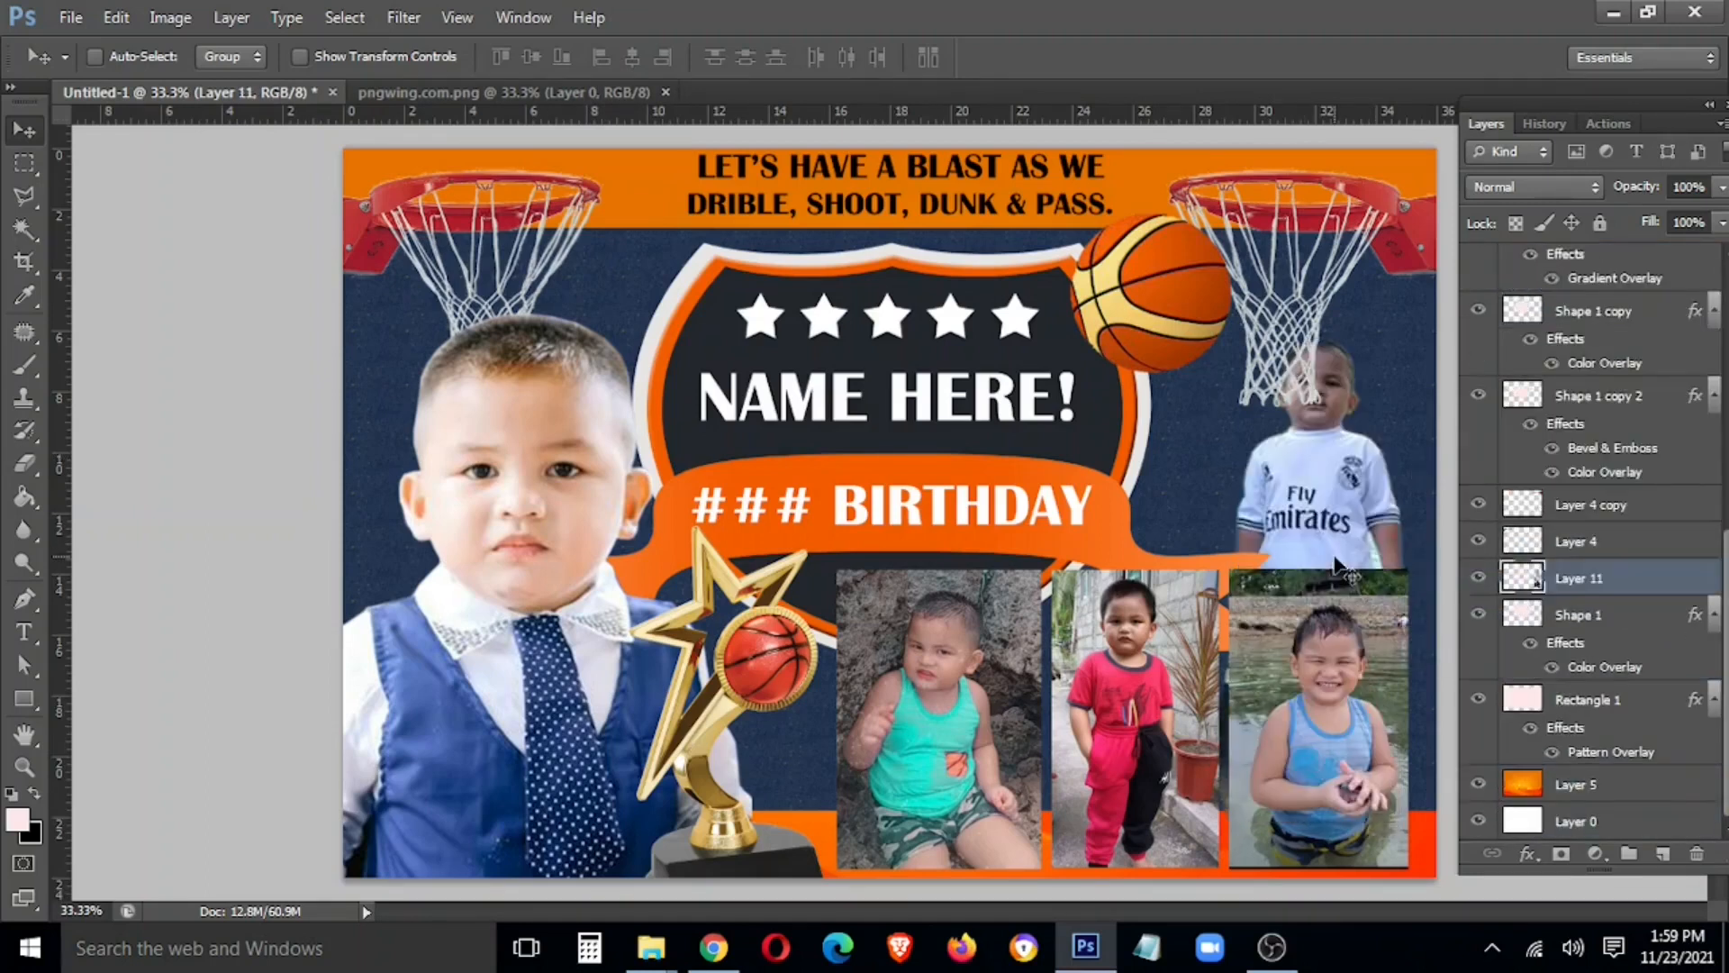
pyautogui.hotkey('ctrl', ']')
pyautogui.hotkey('ctrl', ']')
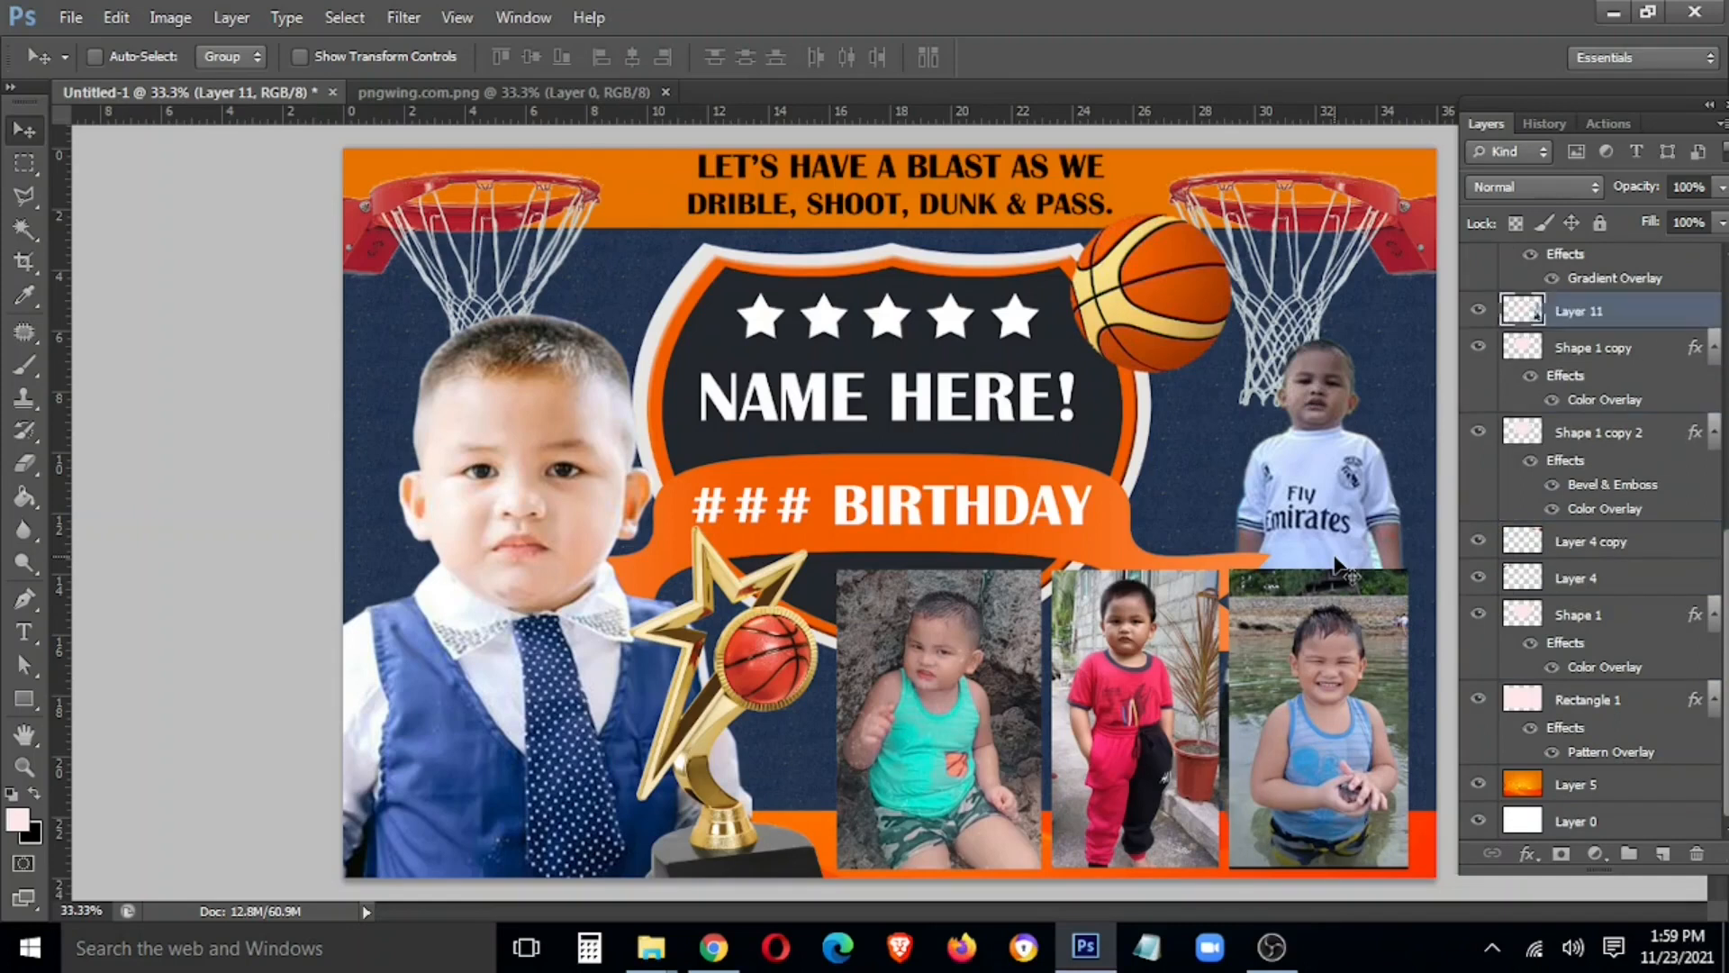
# Move the cut-out boy up and right and scale him to about 127%
pyautogui.moveTo(1349, 543); pyautogui.dragTo(1382, 489)
pyautogui.hotkey('ctrl', 't')
pyautogui.moveTo(1240, 772); pyautogui.dragTo(1173, 906)
pyautogui.moveTo(1305, 737); pyautogui.dragTo(1310, 753)
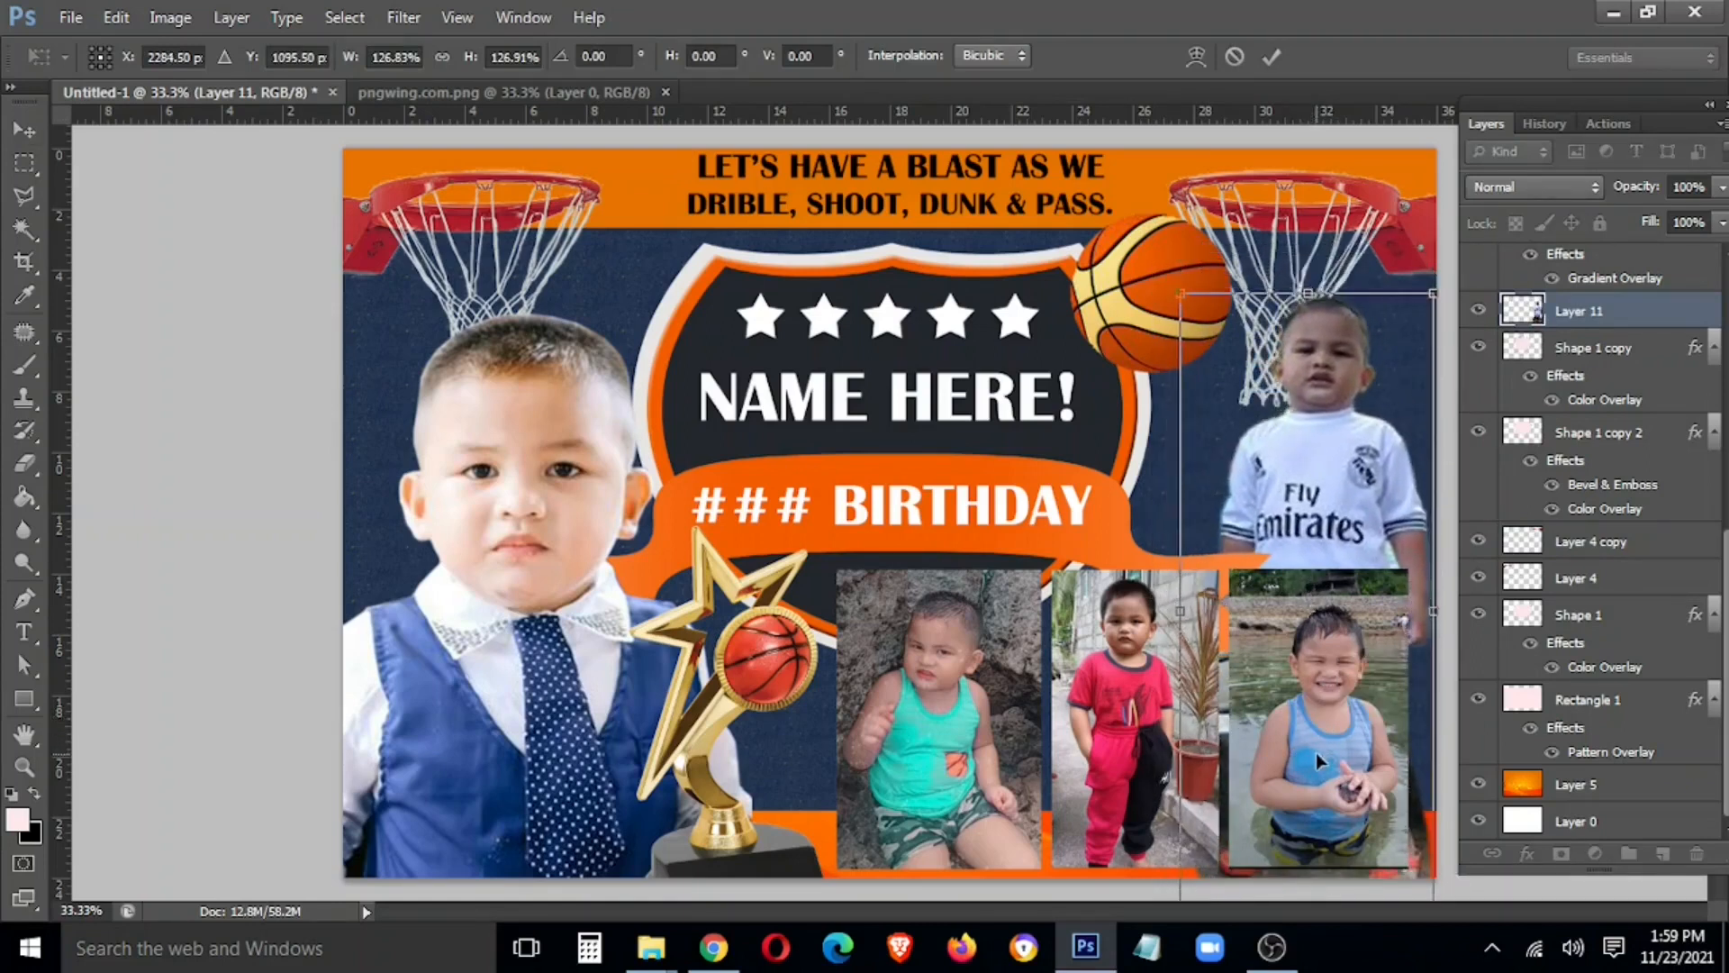
pyautogui.press('Return')
# Brighten the boy with Curves (Input 113, Output 150) and shift him slightly left and down
pyautogui.hotkey('ctrl', 'm')
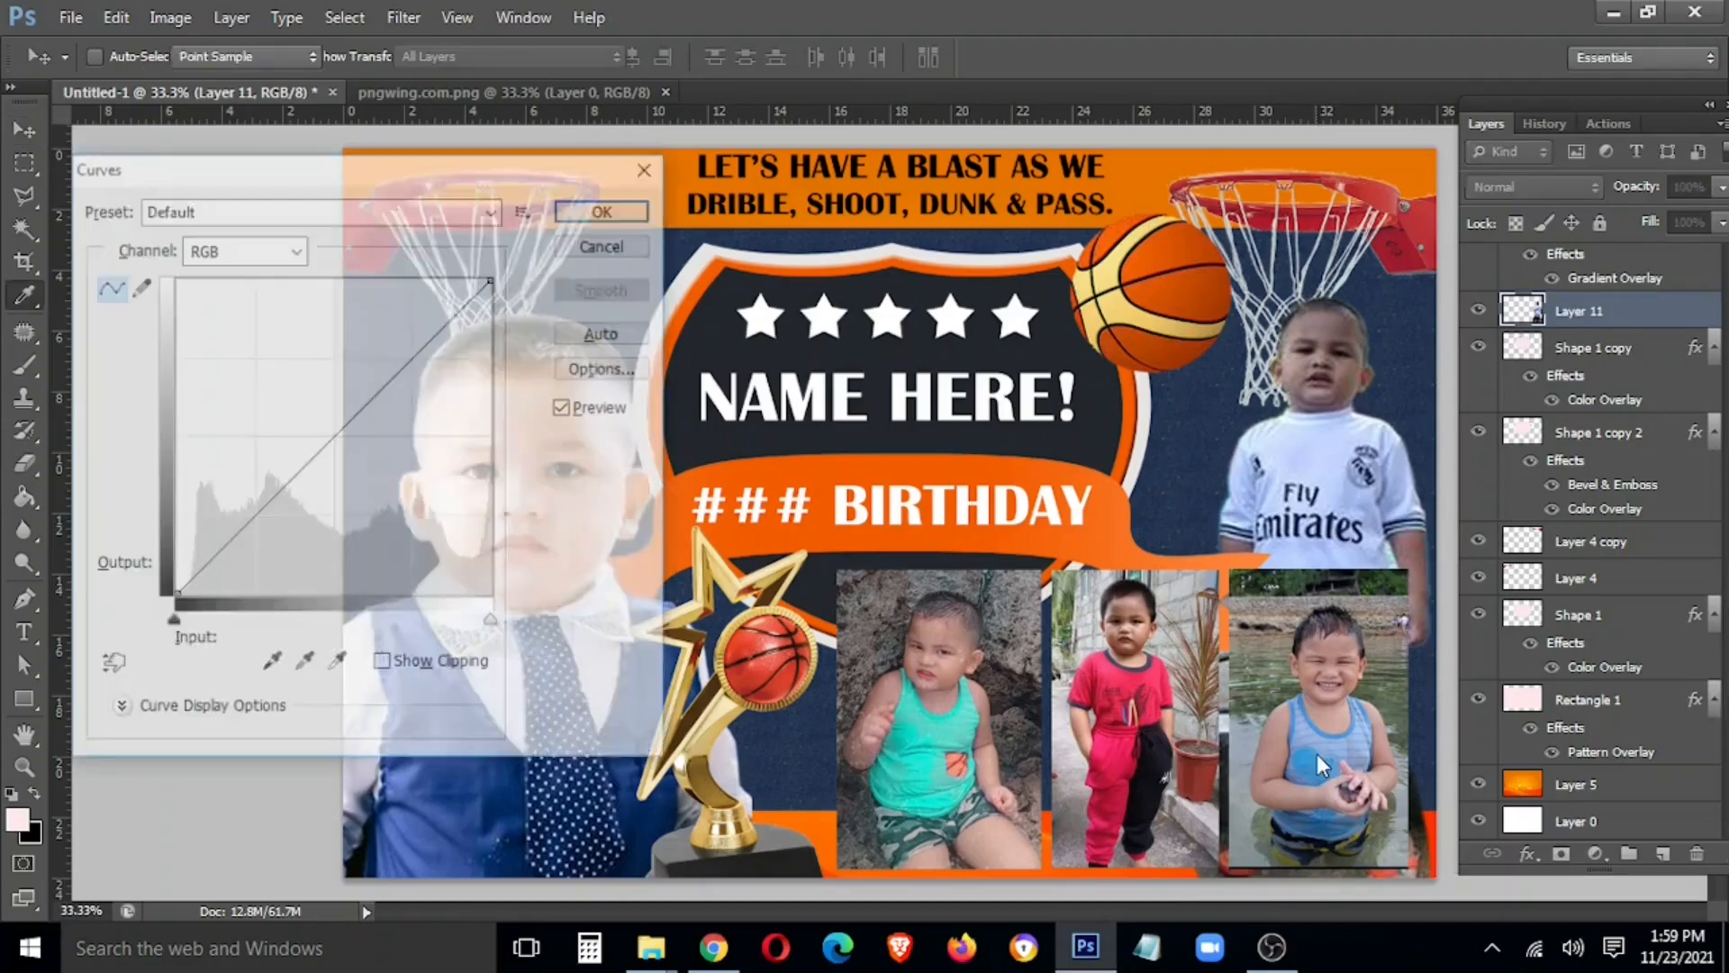
pyautogui.moveTo(337, 440); pyautogui.dragTo(315, 408)
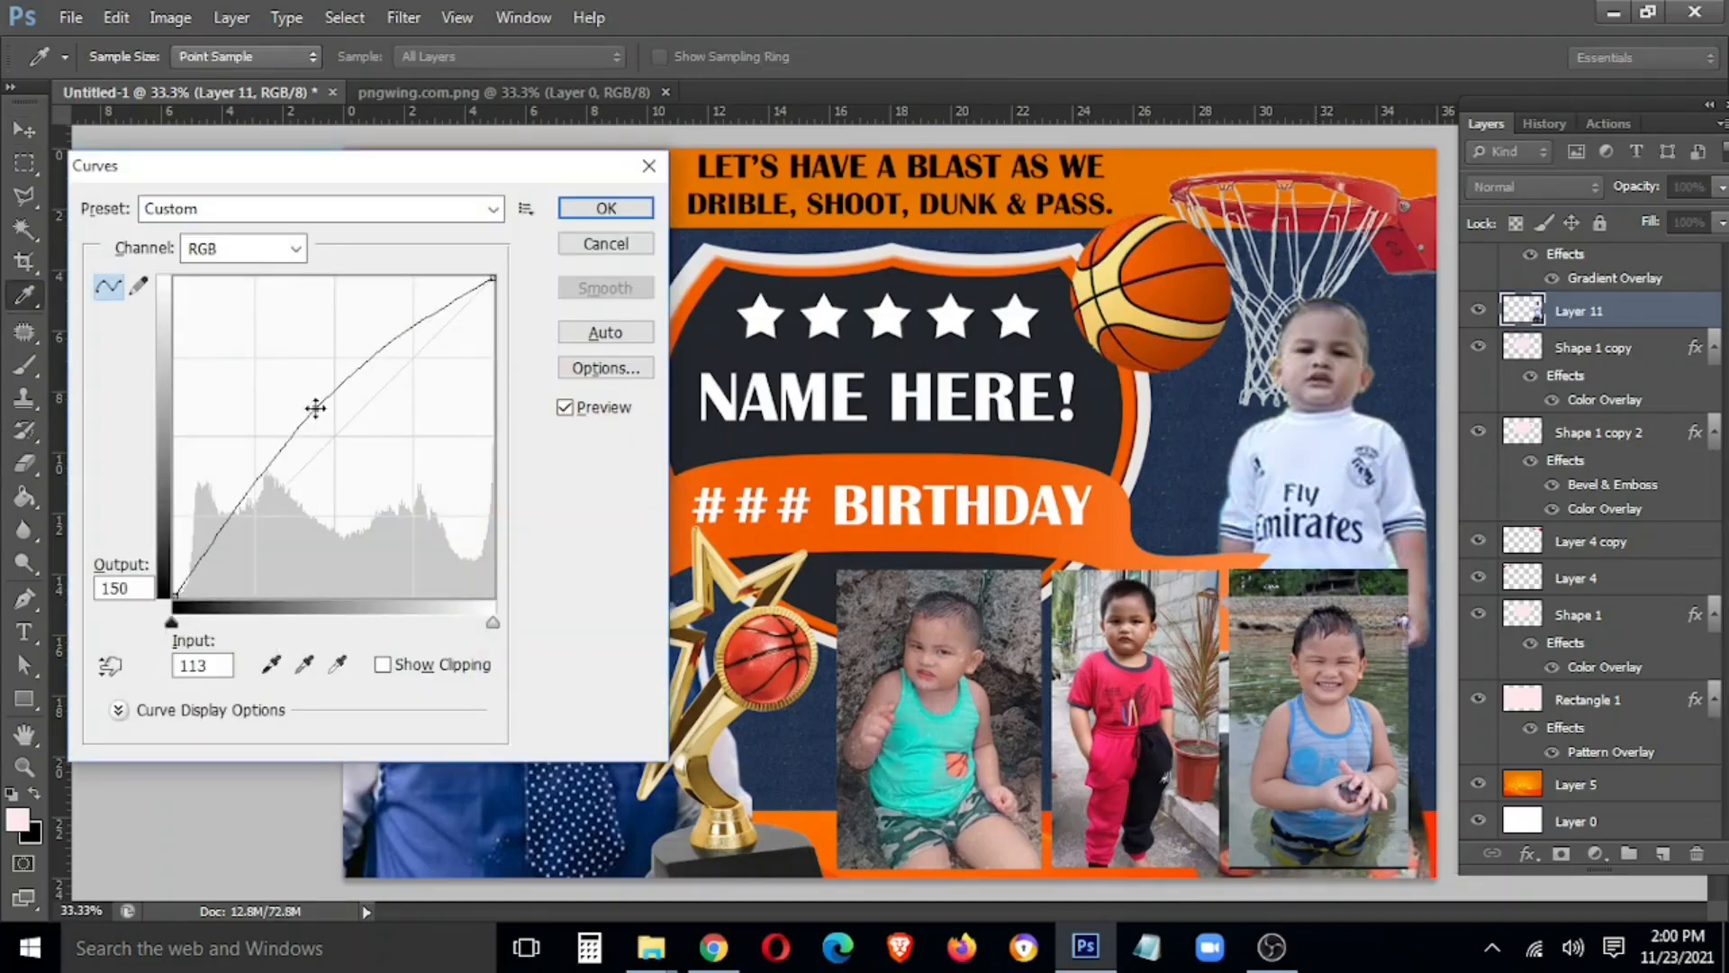
pyautogui.click(606, 214)
pyautogui.moveTo(1299, 538); pyautogui.dragTo(1345, 534)
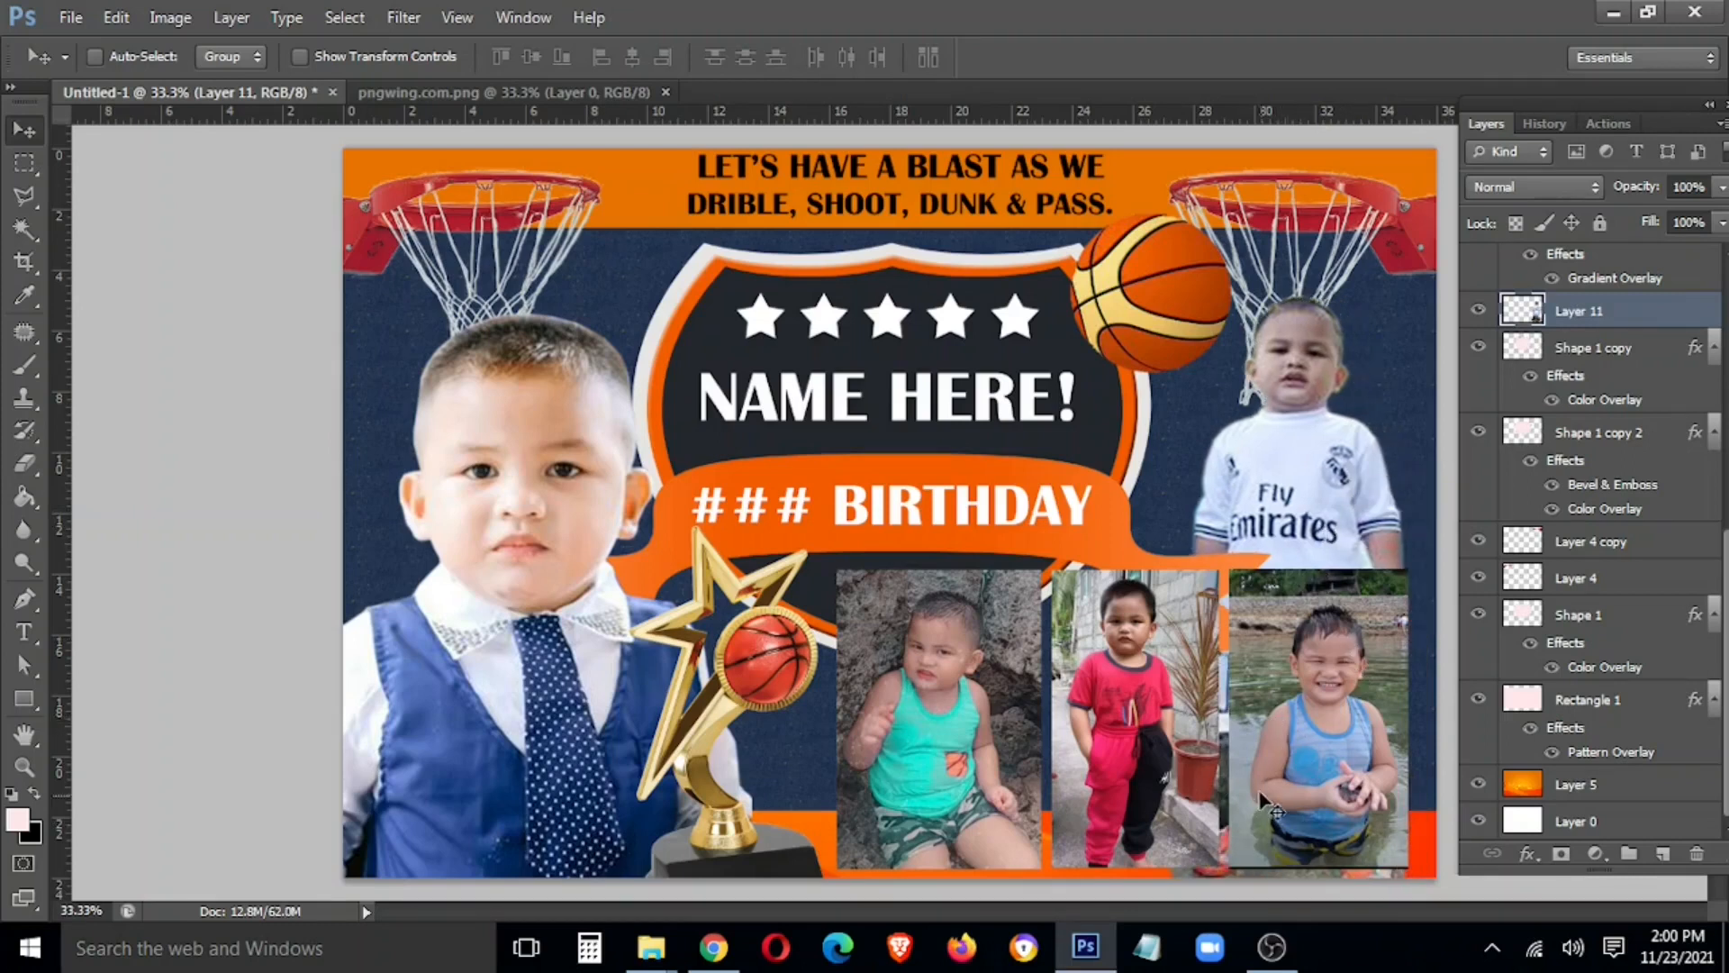
pyautogui.moveTo(1326, 478); pyautogui.dragTo(1325, 482)
# Give Layer 8 a 3 px stroke in the orange sampled from the ribbon
pyautogui.rightClick(962, 662)
pyautogui.click(980, 674)
pyautogui.rightClick(1610, 287)
pyautogui.click(1423, 76)
pyautogui.click(145, 632)
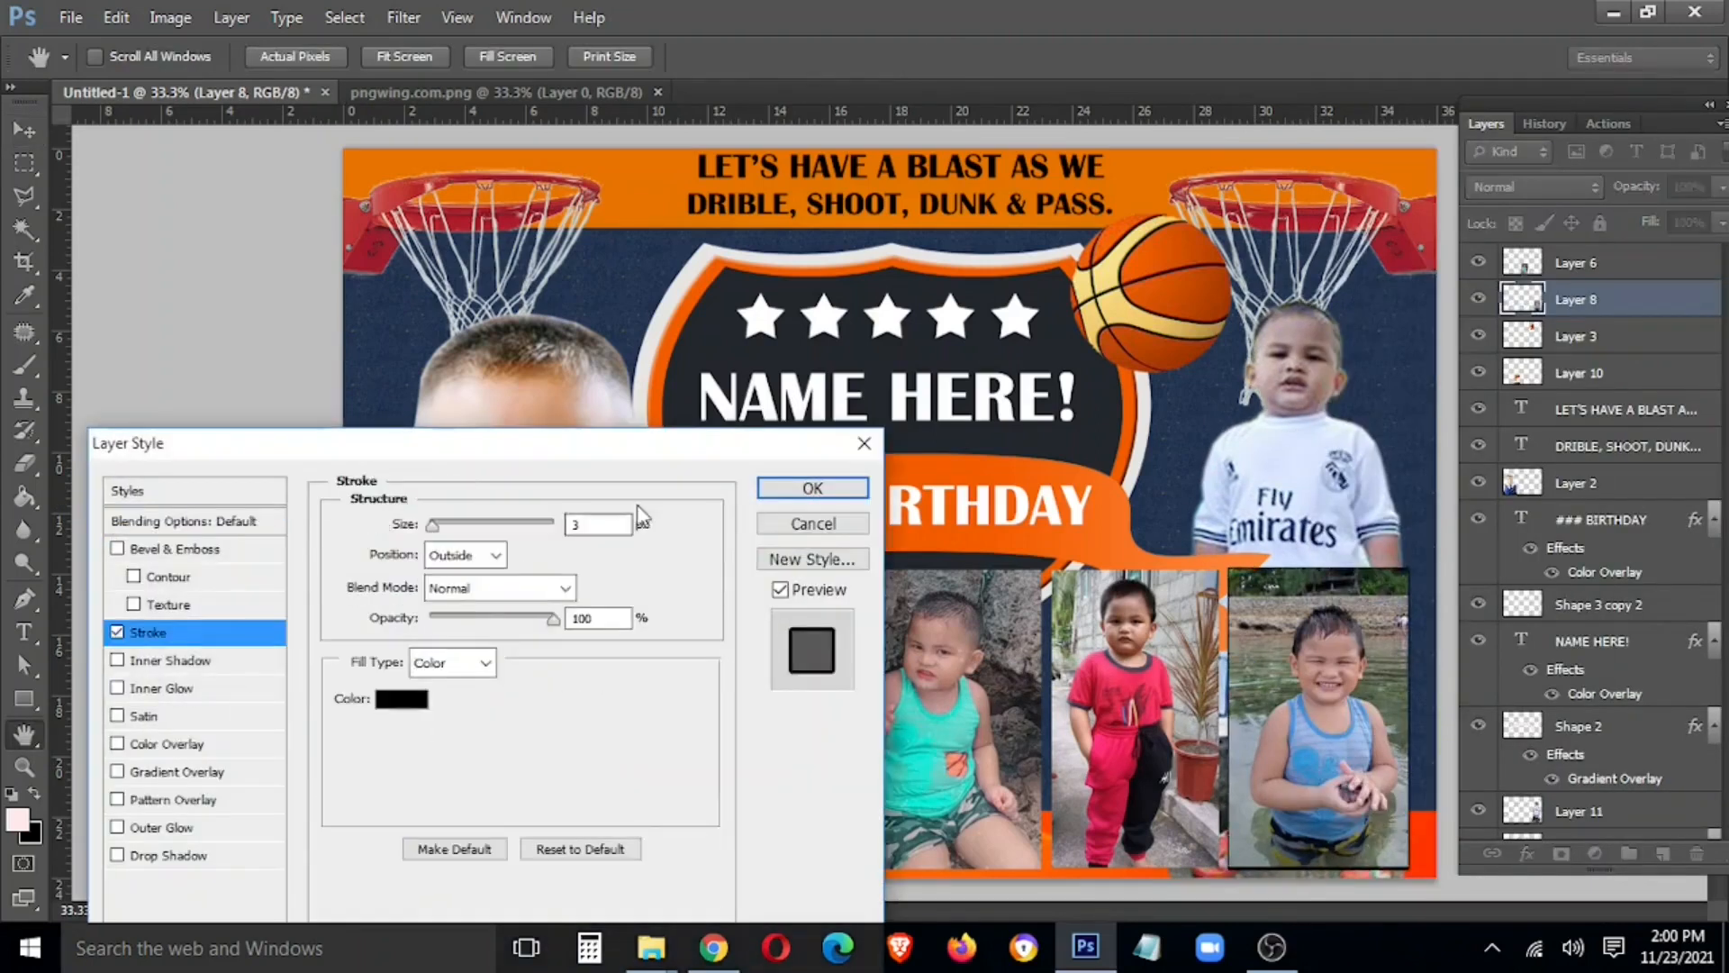
pyautogui.click(402, 699)
pyautogui.click(1043, 520)
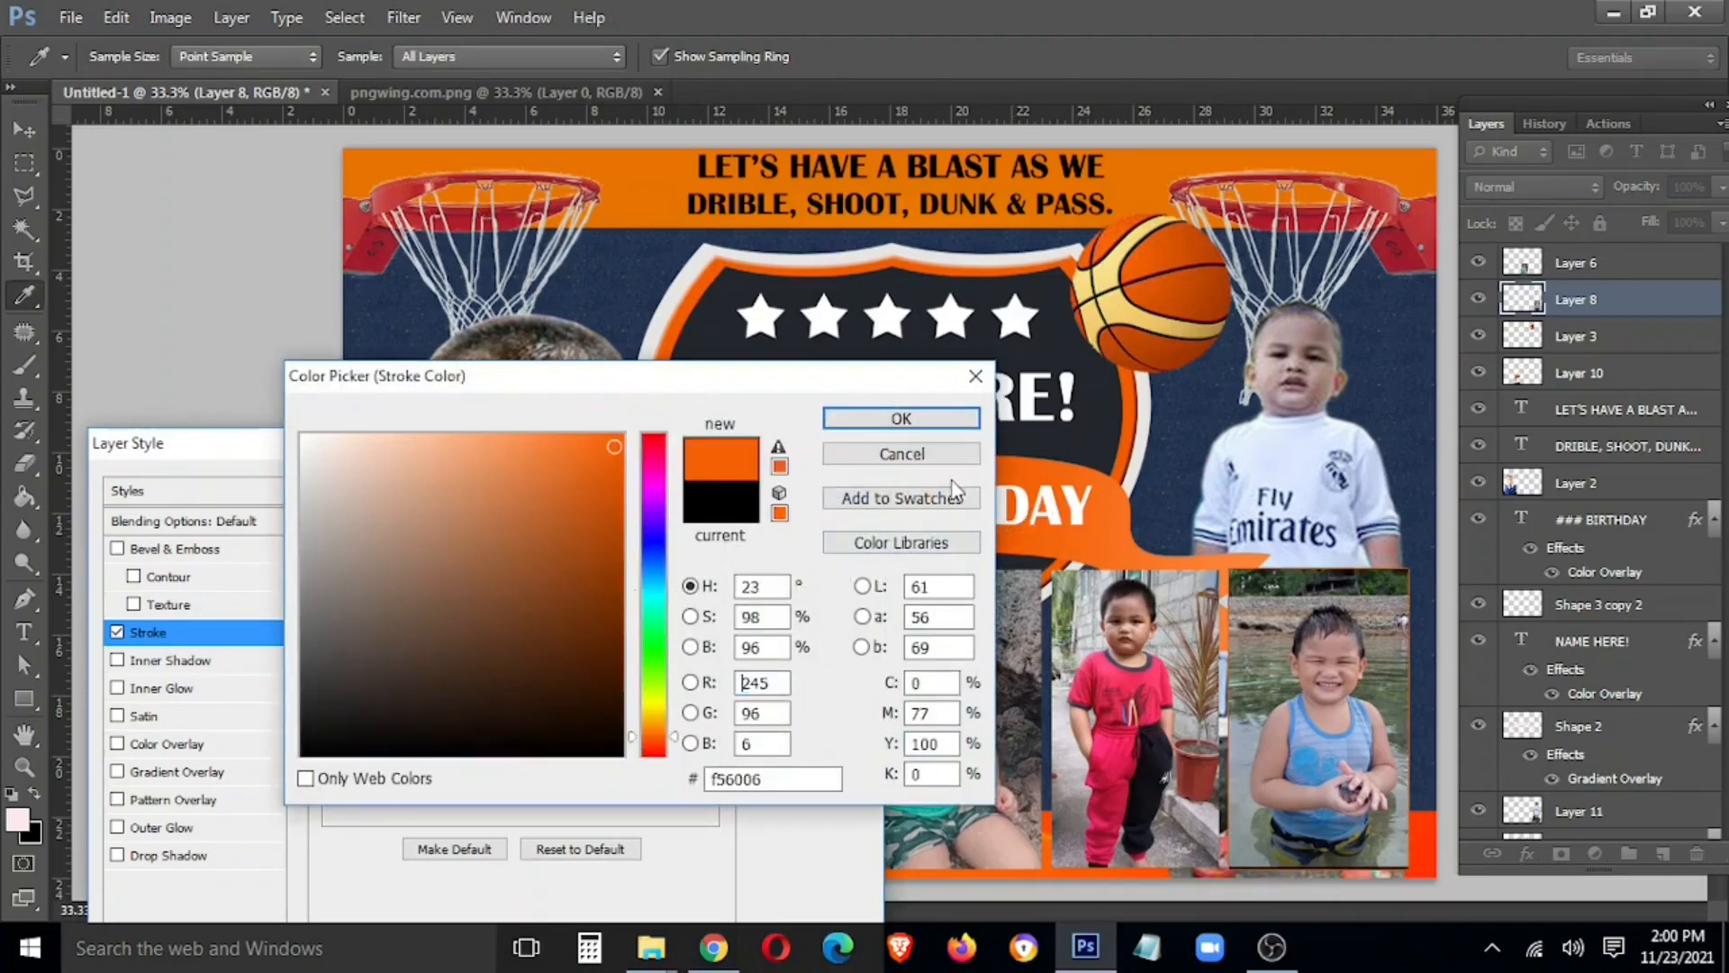
pyautogui.click(936, 418)
pyautogui.moveTo(447, 538); pyautogui.dragTo(441, 541)
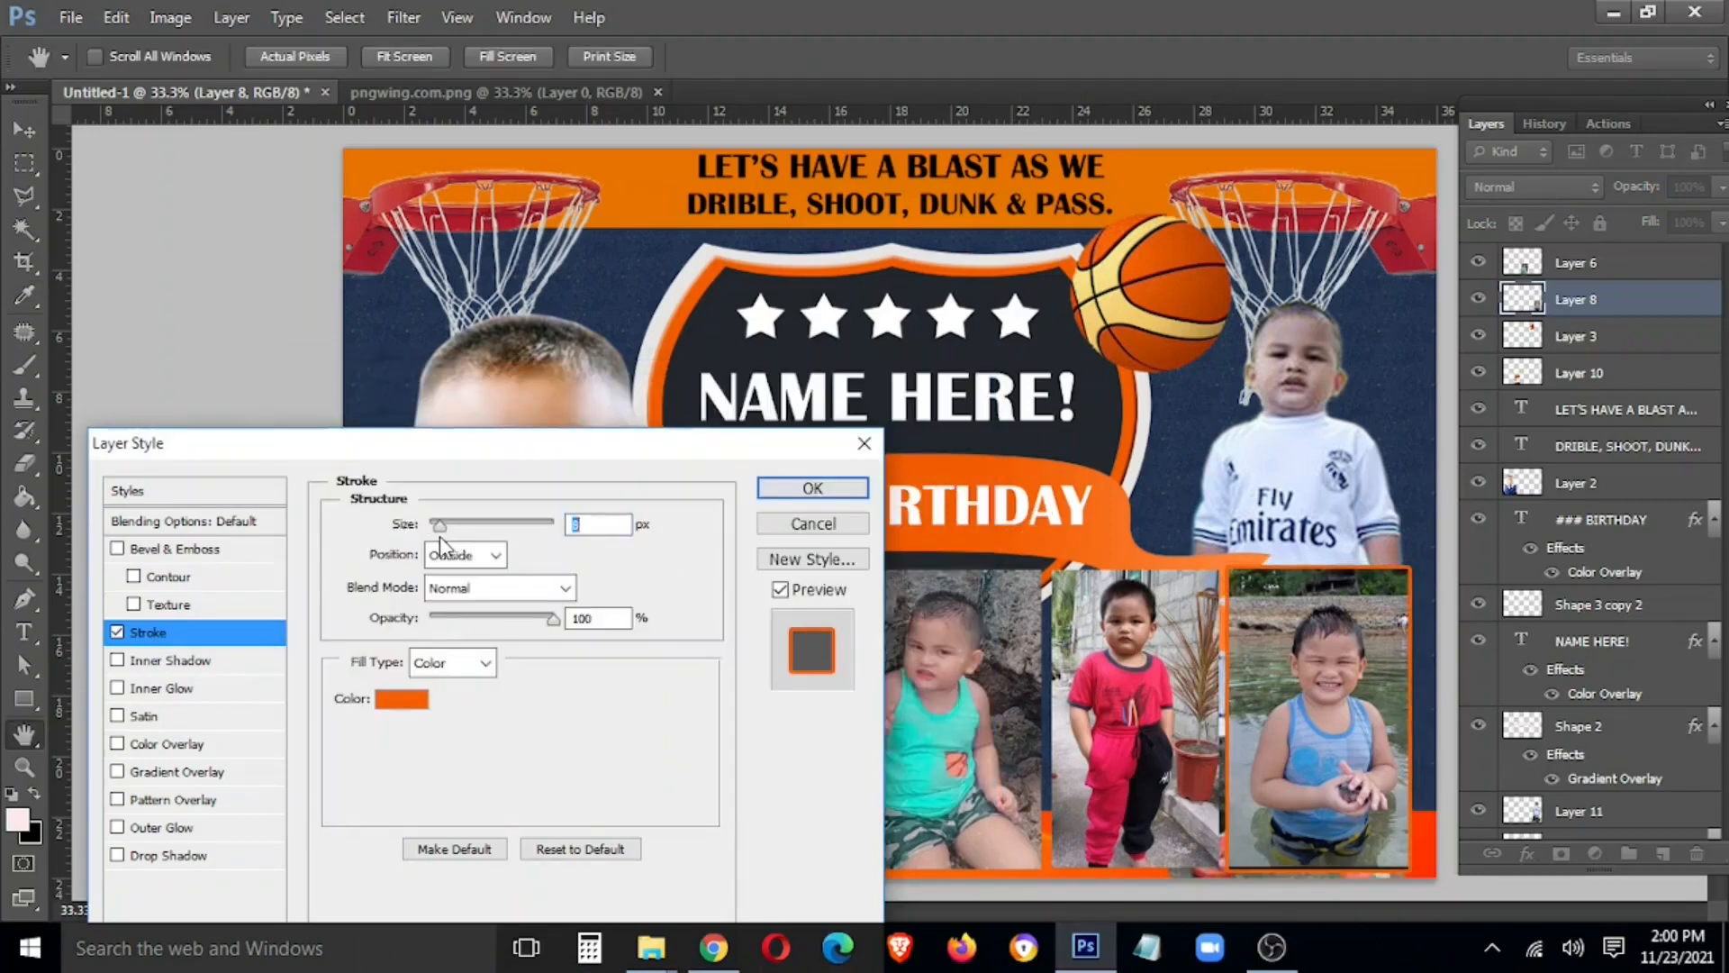
pyautogui.click(862, 493)
# Copy Layer 8's orange stroke style and paste it onto the left and middle photo layers
pyautogui.rightClick(1657, 299)
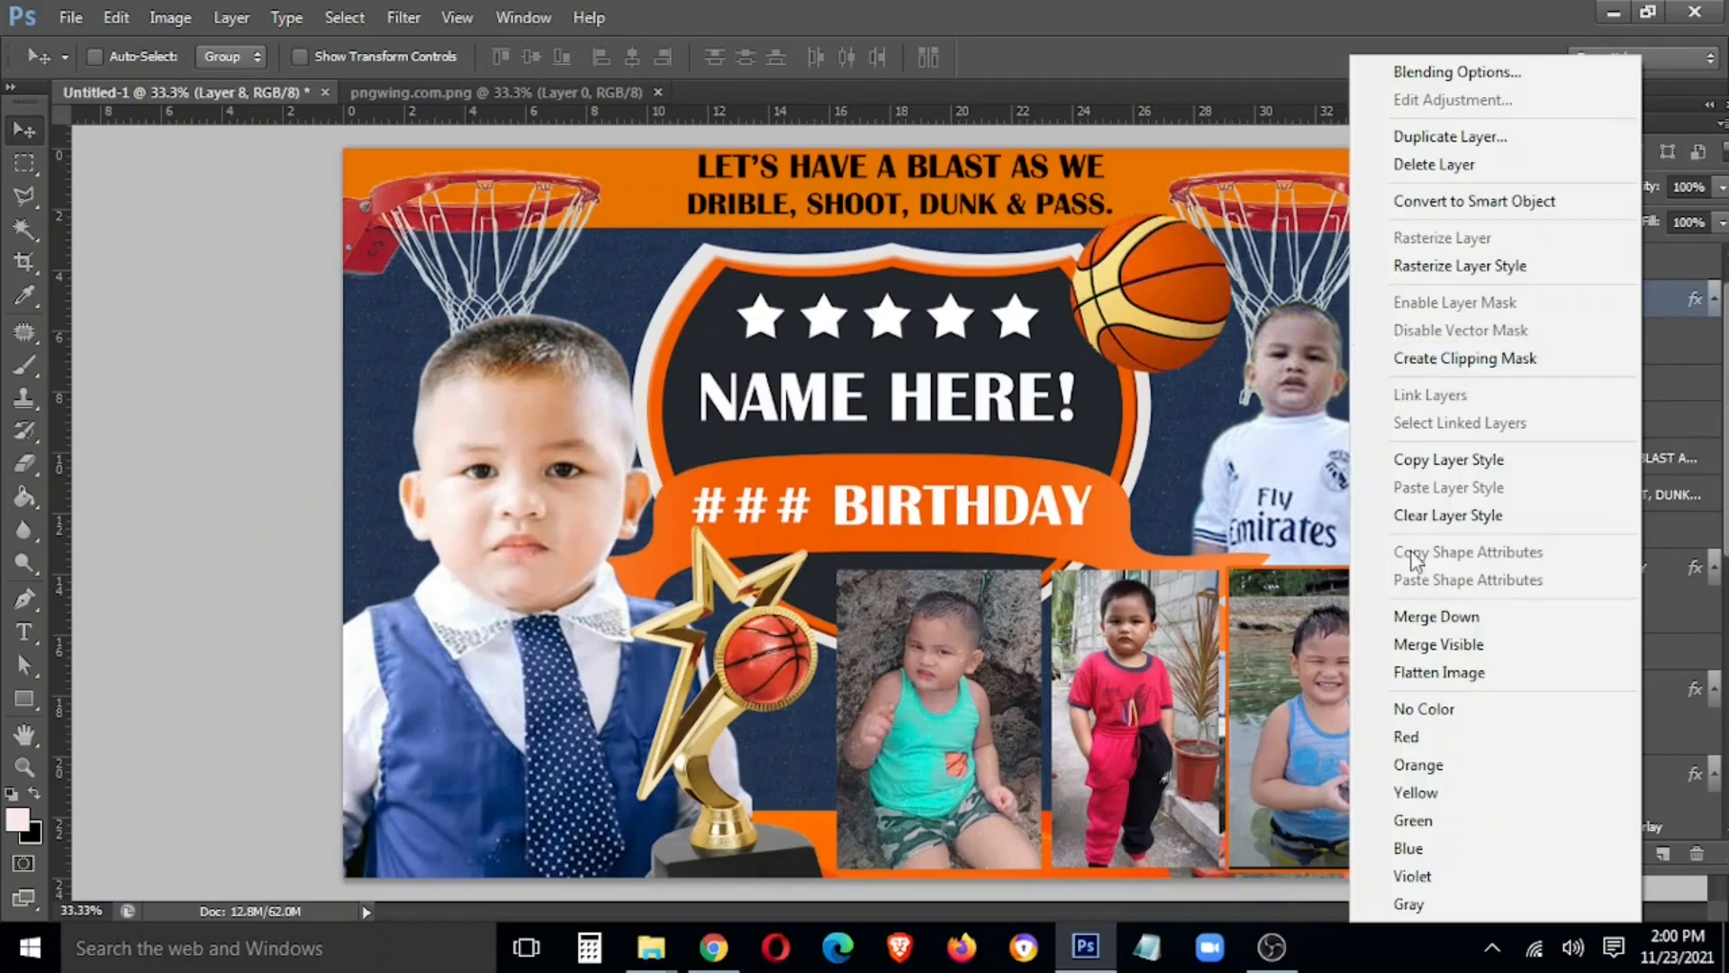
pyautogui.click(1442, 453)
pyautogui.rightClick(1162, 647)
pyautogui.click(1203, 664)
pyautogui.rightClick(958, 664)
pyautogui.keyDown('shift'); pyautogui.click(998, 681); pyautogui.keyUp('shift')
pyautogui.rightClick(1625, 300)
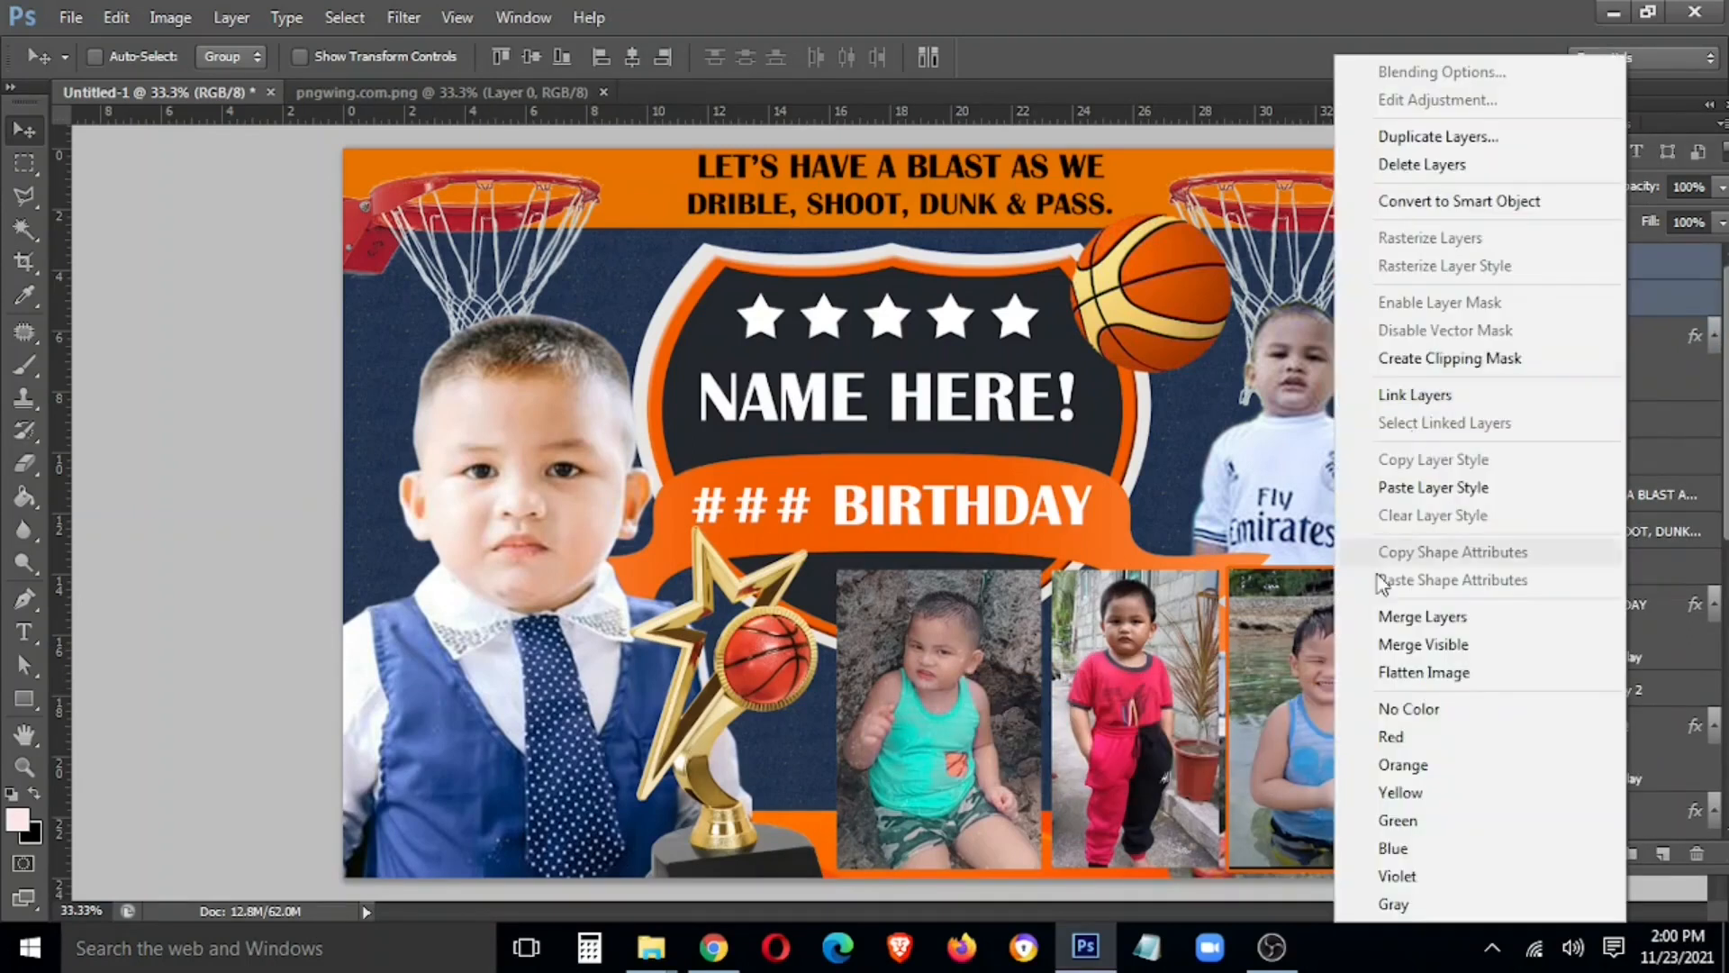
pyautogui.click(1445, 487)
pyautogui.press('Tab')
pyautogui.press('Tab')
# Change Layer 9's stroke colour from orange to white
pyautogui.rightClick(1574, 268)
pyautogui.click(1618, 322)
pyautogui.doubleClick(1619, 323)
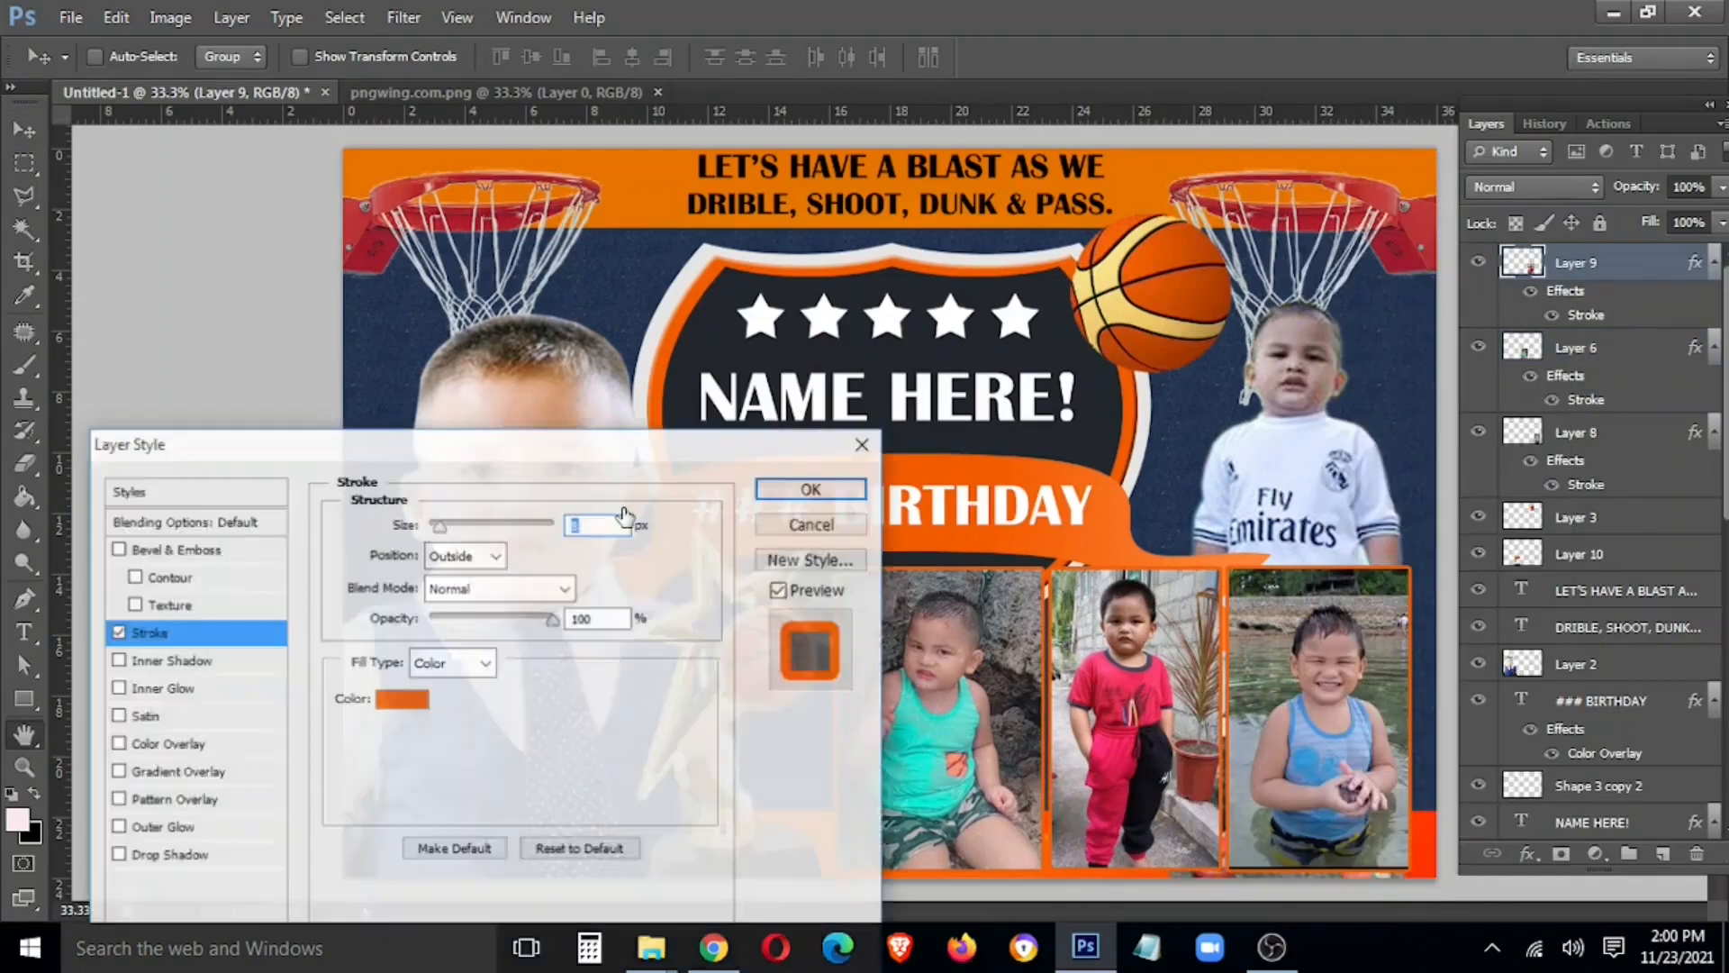
pyautogui.click(417, 706)
pyautogui.click(304, 437)
pyautogui.click(901, 418)
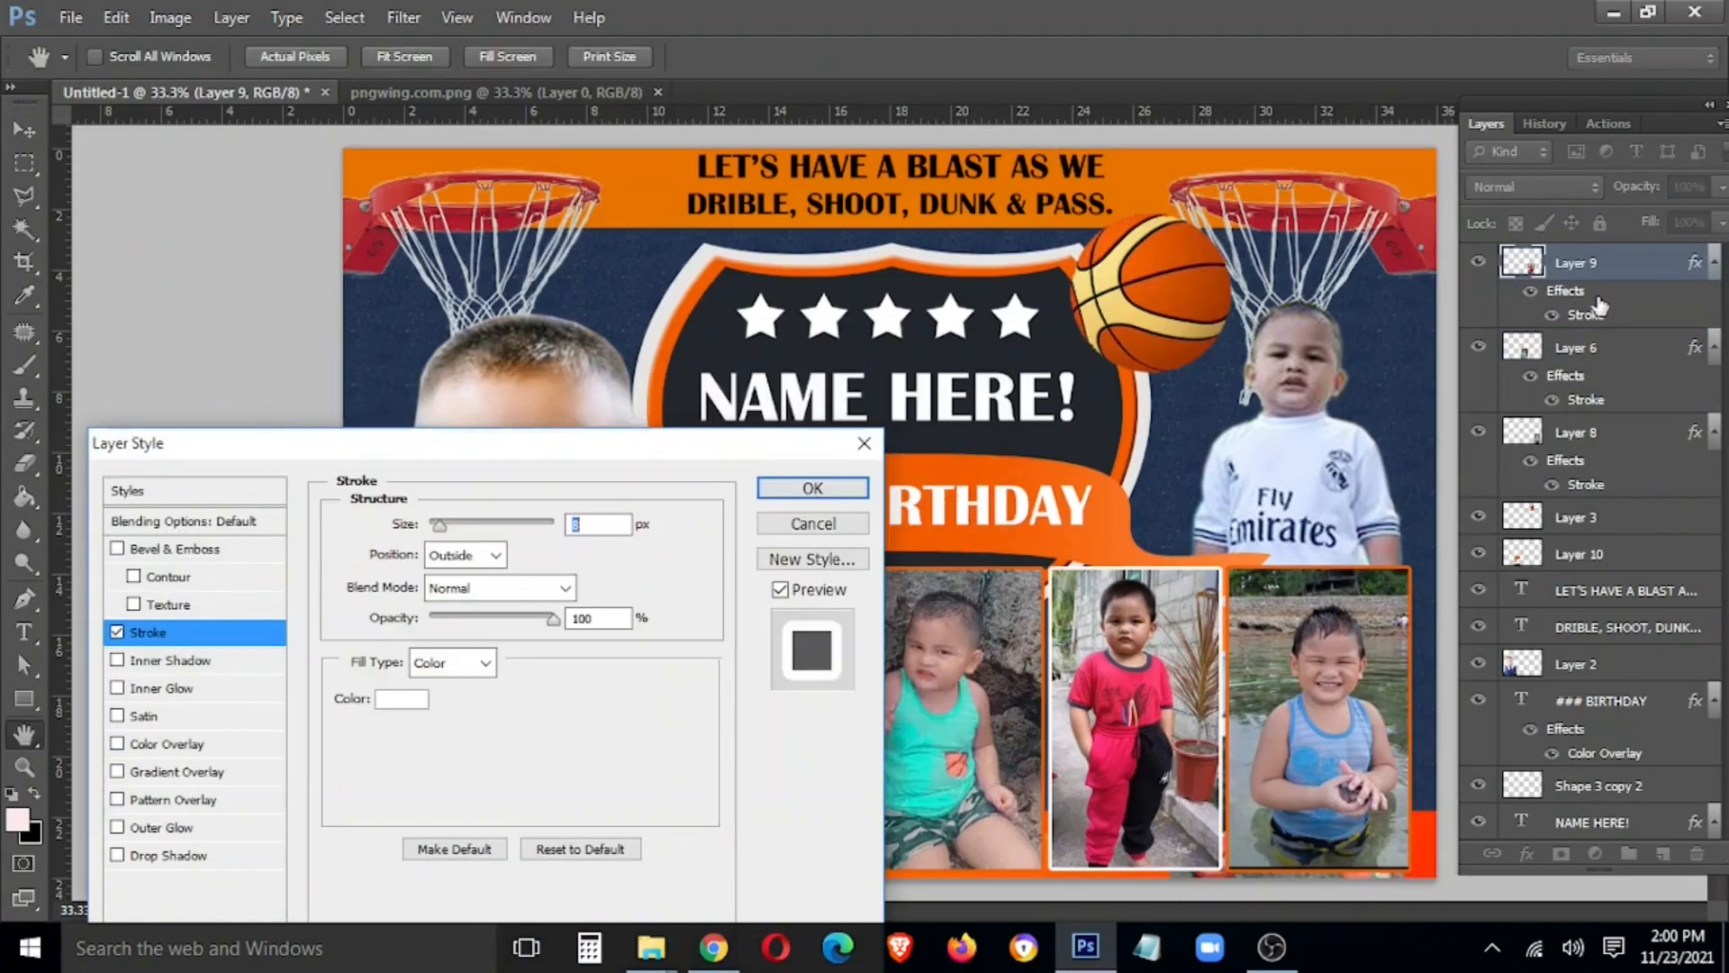
pyautogui.click(865, 494)
# Copy Layer 9's white stroke and paste it onto Layers 6, 11 and 8
pyautogui.rightClick(1582, 263)
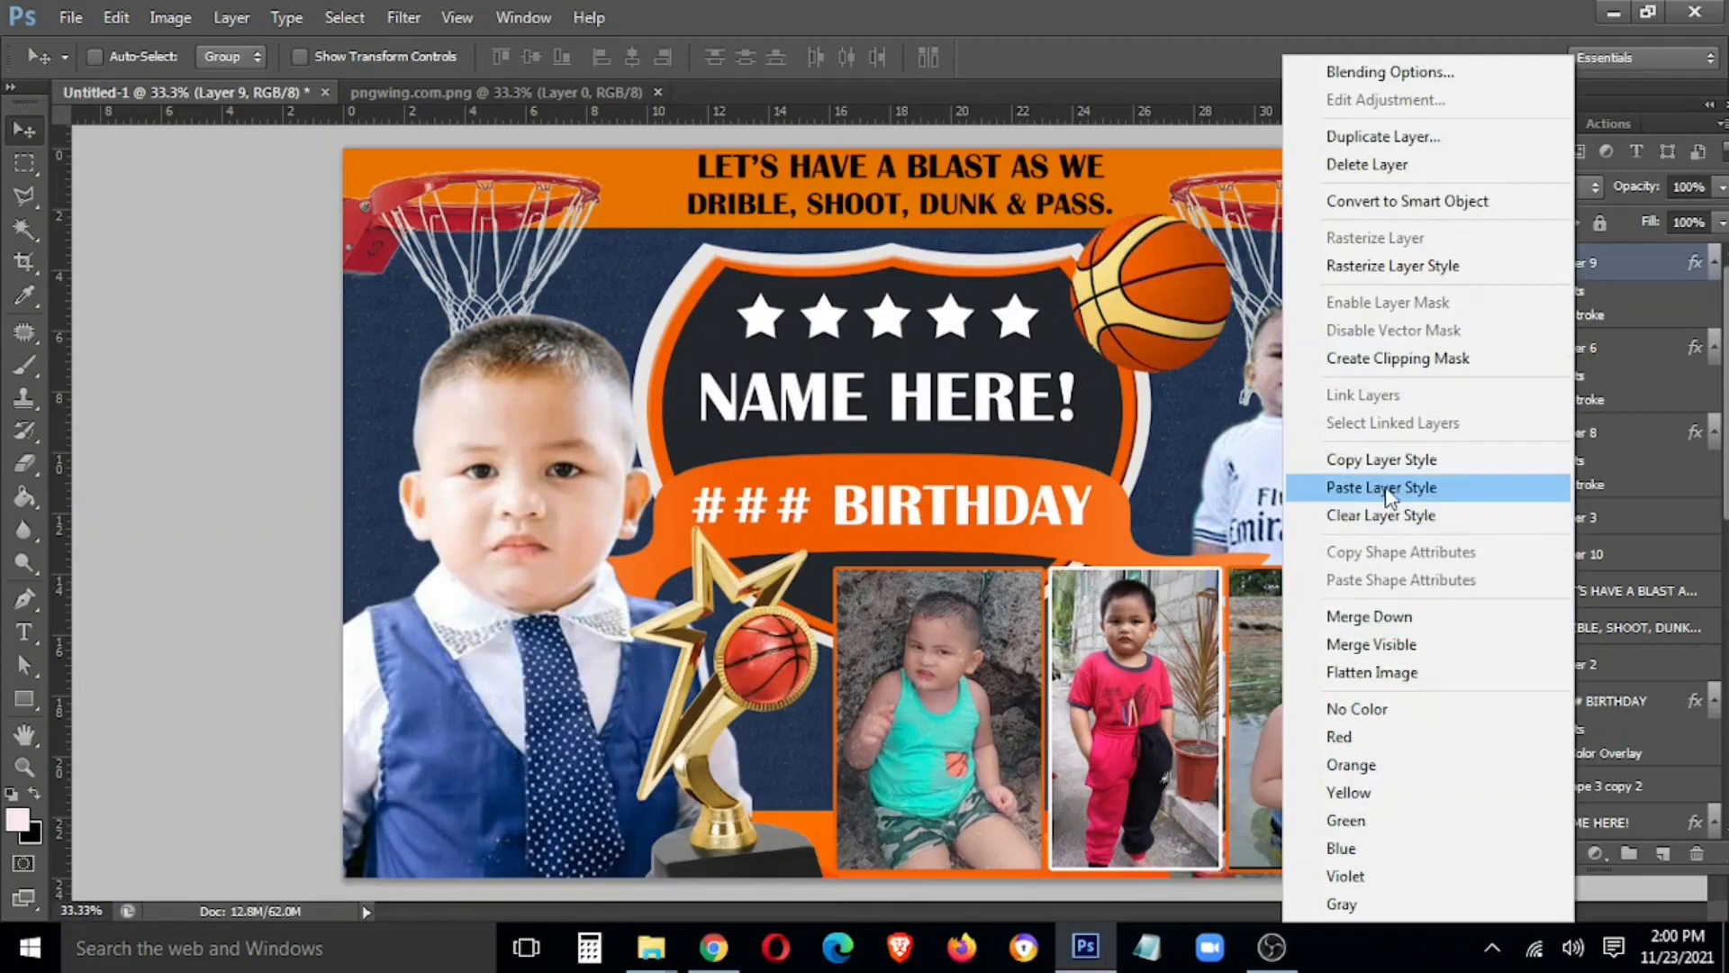
pyautogui.click(1385, 460)
pyautogui.rightClick(961, 636)
pyautogui.click(991, 652)
pyautogui.rightClick(1367, 693)
pyautogui.keyDown('shift'); pyautogui.click(1404, 736); pyautogui.keyUp('shift')
pyautogui.rightClick(915, 663)
pyautogui.click(933, 679)
pyautogui.rightClick(1284, 664)
pyautogui.keyDown('shift'); pyautogui.click(1324, 708); pyautogui.keyUp('shift')
pyautogui.rightClick(931, 614)
pyautogui.click(951, 630)
pyautogui.rightClick(1288, 651)
pyautogui.keyDown('shift'); pyautogui.click(1309, 667); pyautogui.keyUp('shift')
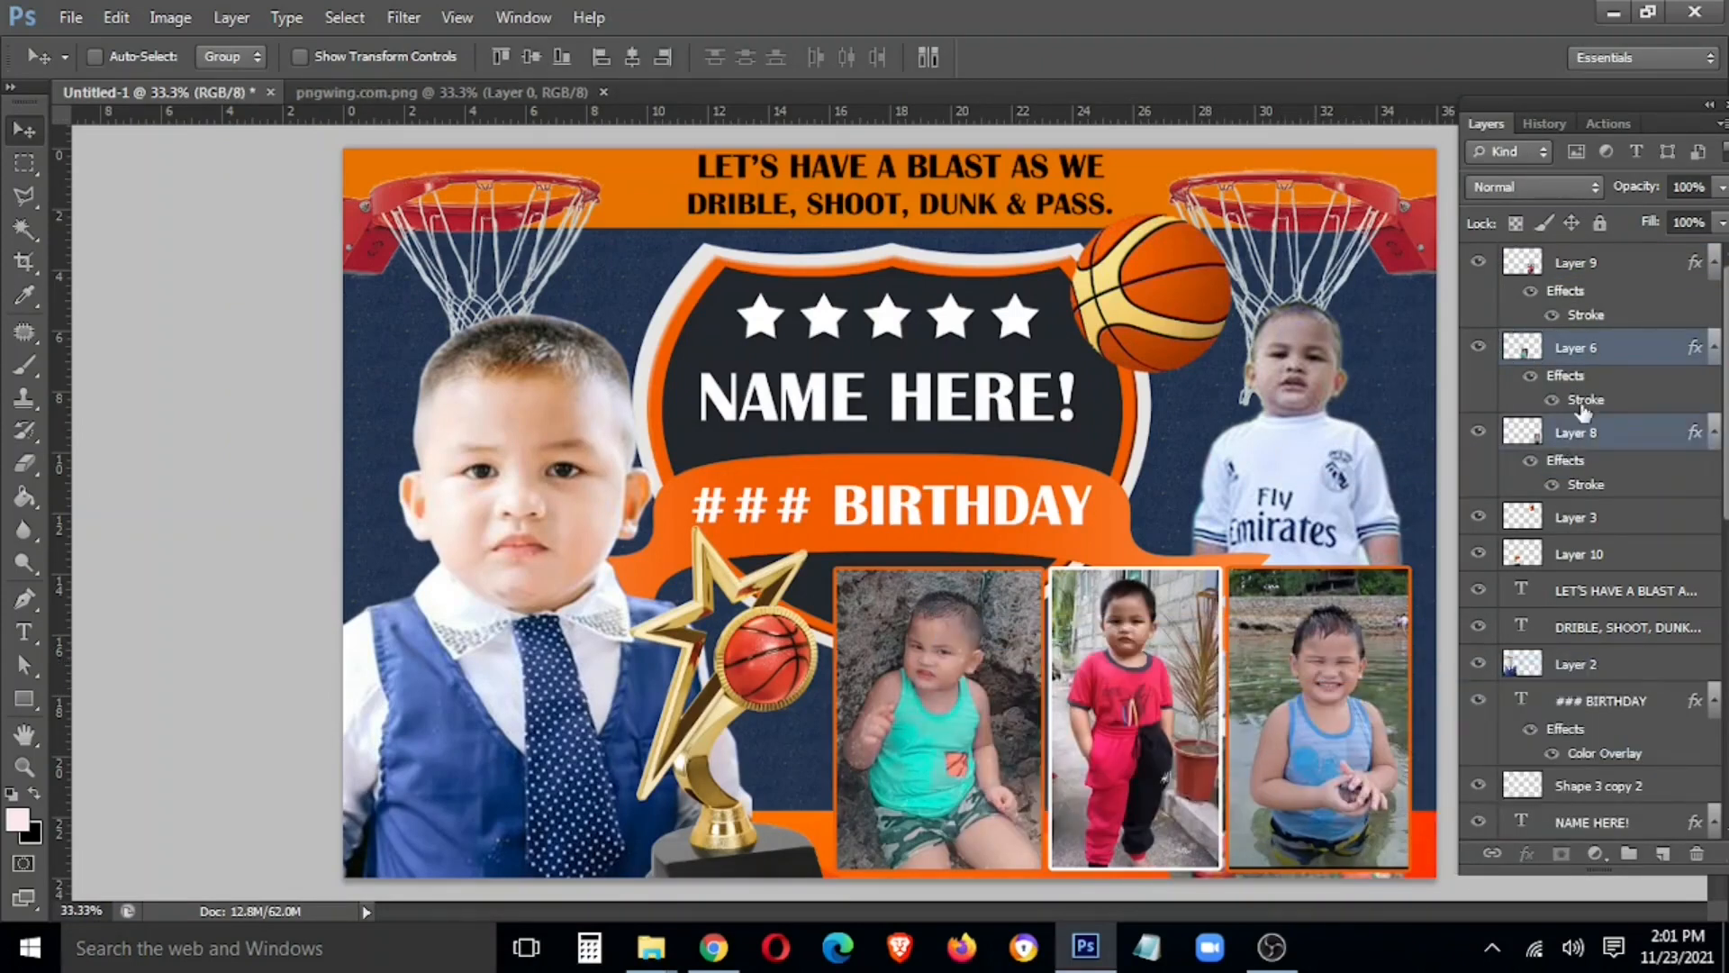
pyautogui.rightClick(1598, 433)
pyautogui.click(1360, 488)
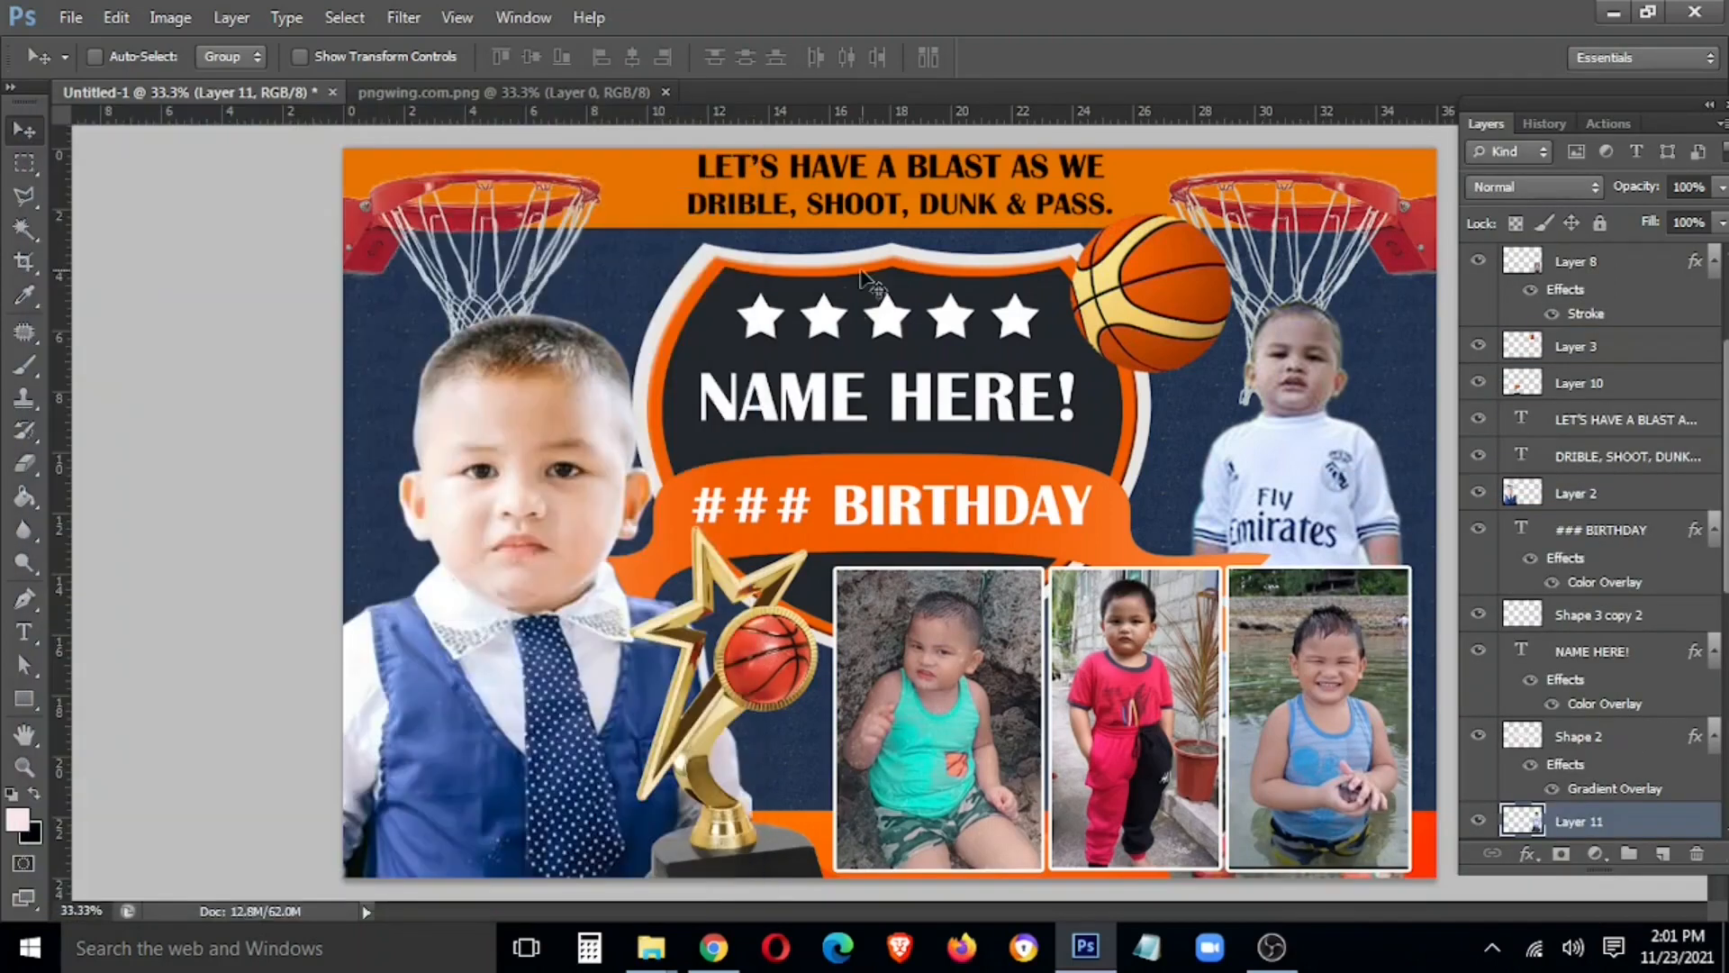
# Nudge the DRIBLE, SHOOT, DUNK & PASS. line down and shrink LET'S HAVE A BLAST AS WE to about 78%
pyautogui.rightClick(878, 214)
pyautogui.click(902, 231)
pyautogui.press('Down')
pyautogui.press('Down')
pyautogui.press('Down')
pyautogui.press('Down')
pyautogui.press('Down')
pyautogui.press('Down')
pyautogui.press('Down')
pyautogui.press('Down')
pyautogui.rightClick(941, 162)
pyautogui.click(976, 184)
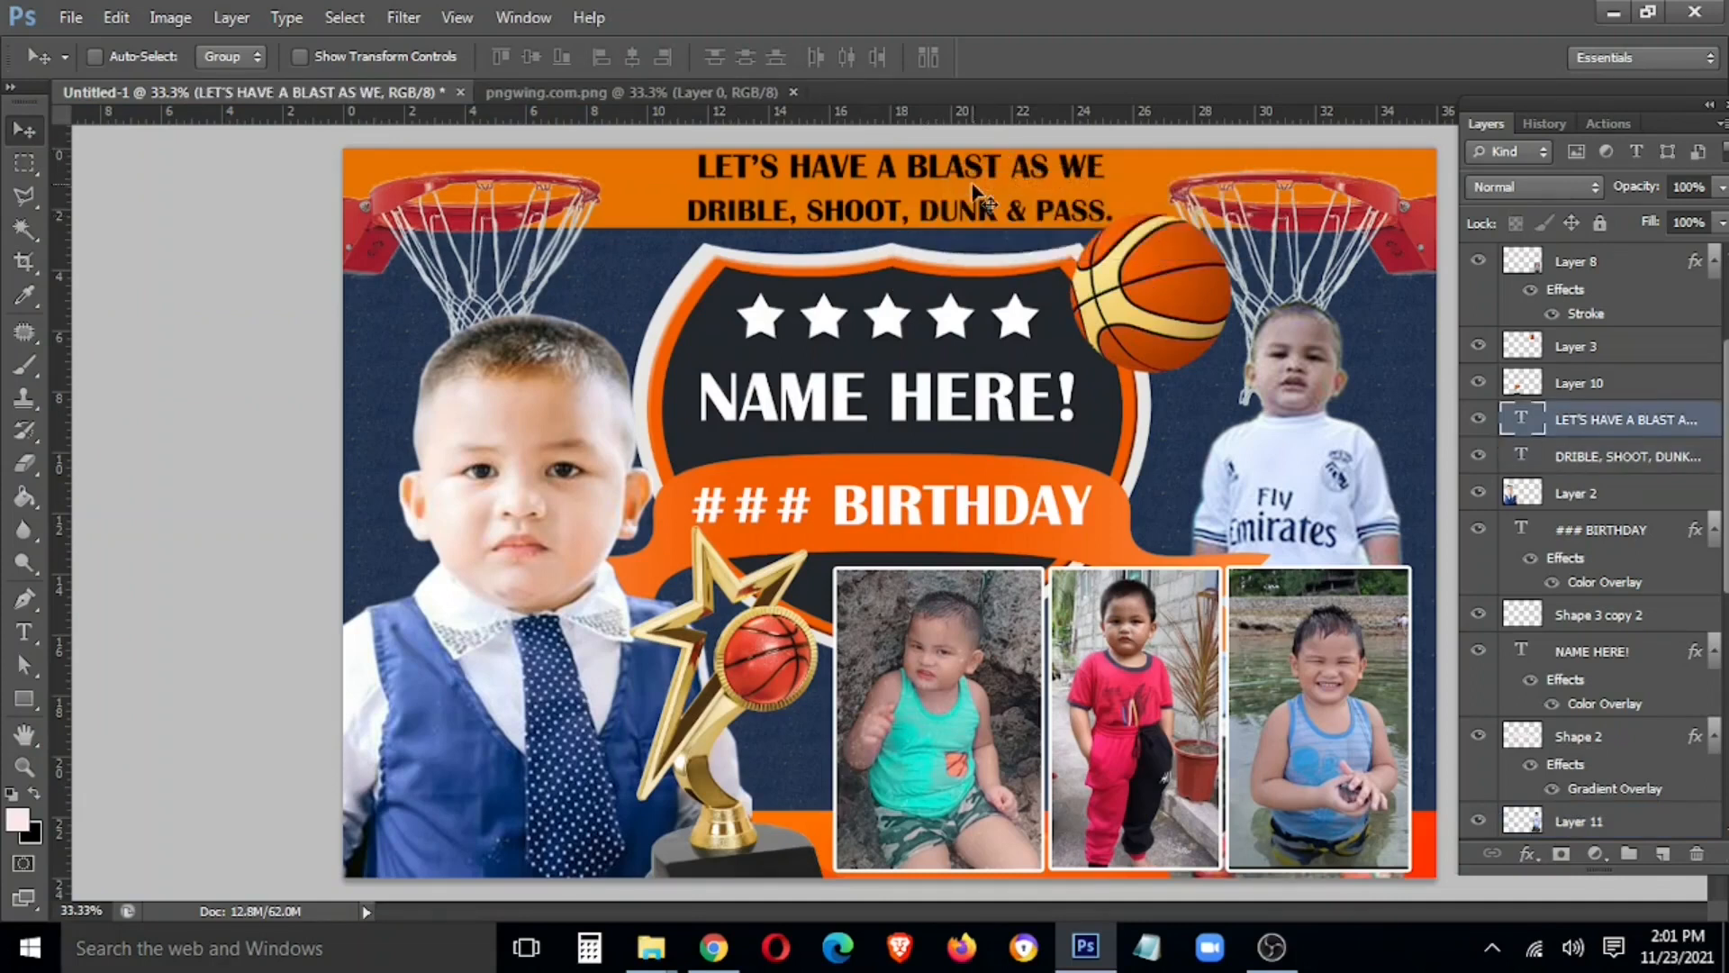
pyautogui.hotkey('ctrl', 't')
pyautogui.moveTo(1108, 151); pyautogui.dragTo(1162, 200)
pyautogui.press('Return')
# Bring the DRIBLE, SHOOT, DUNK & PASS. text to the top of the stack and centre it on the vertical guide
pyautogui.rightClick(1040, 212)
pyautogui.click(1065, 229)
pyautogui.hotkey('ctrl', 't')
pyautogui.press('Return')
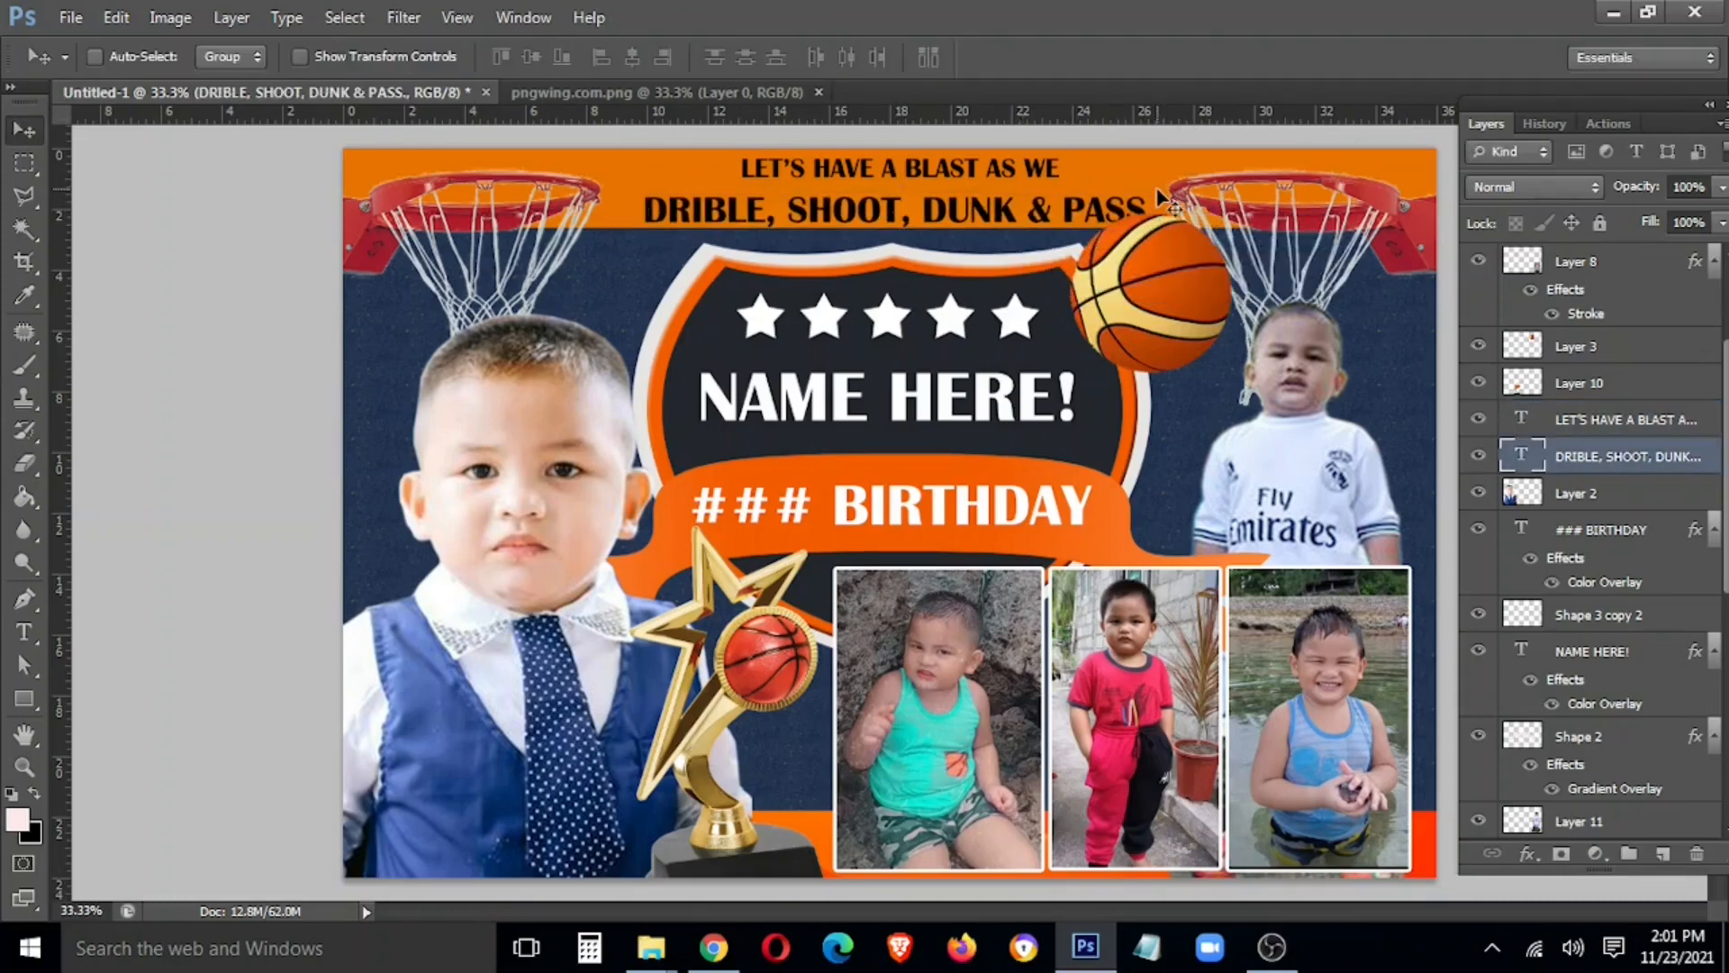
pyautogui.hotkey('ctrl', 'shift', ']')
pyautogui.hotkey('shift', 'Up')
pyautogui.hotkey('shift', 'Up')
pyautogui.hotkey('shift', 'Up')
pyautogui.hotkey('ctrl', 't')
pyautogui.press('Return')
pyautogui.hotkey('ctrl', ';')
pyautogui.hotkey('ctrl', 't')
pyautogui.hotkey('shift', 'Left')
pyautogui.hotkey('shift', 'Left')
pyautogui.hotkey('shift', 'Left')
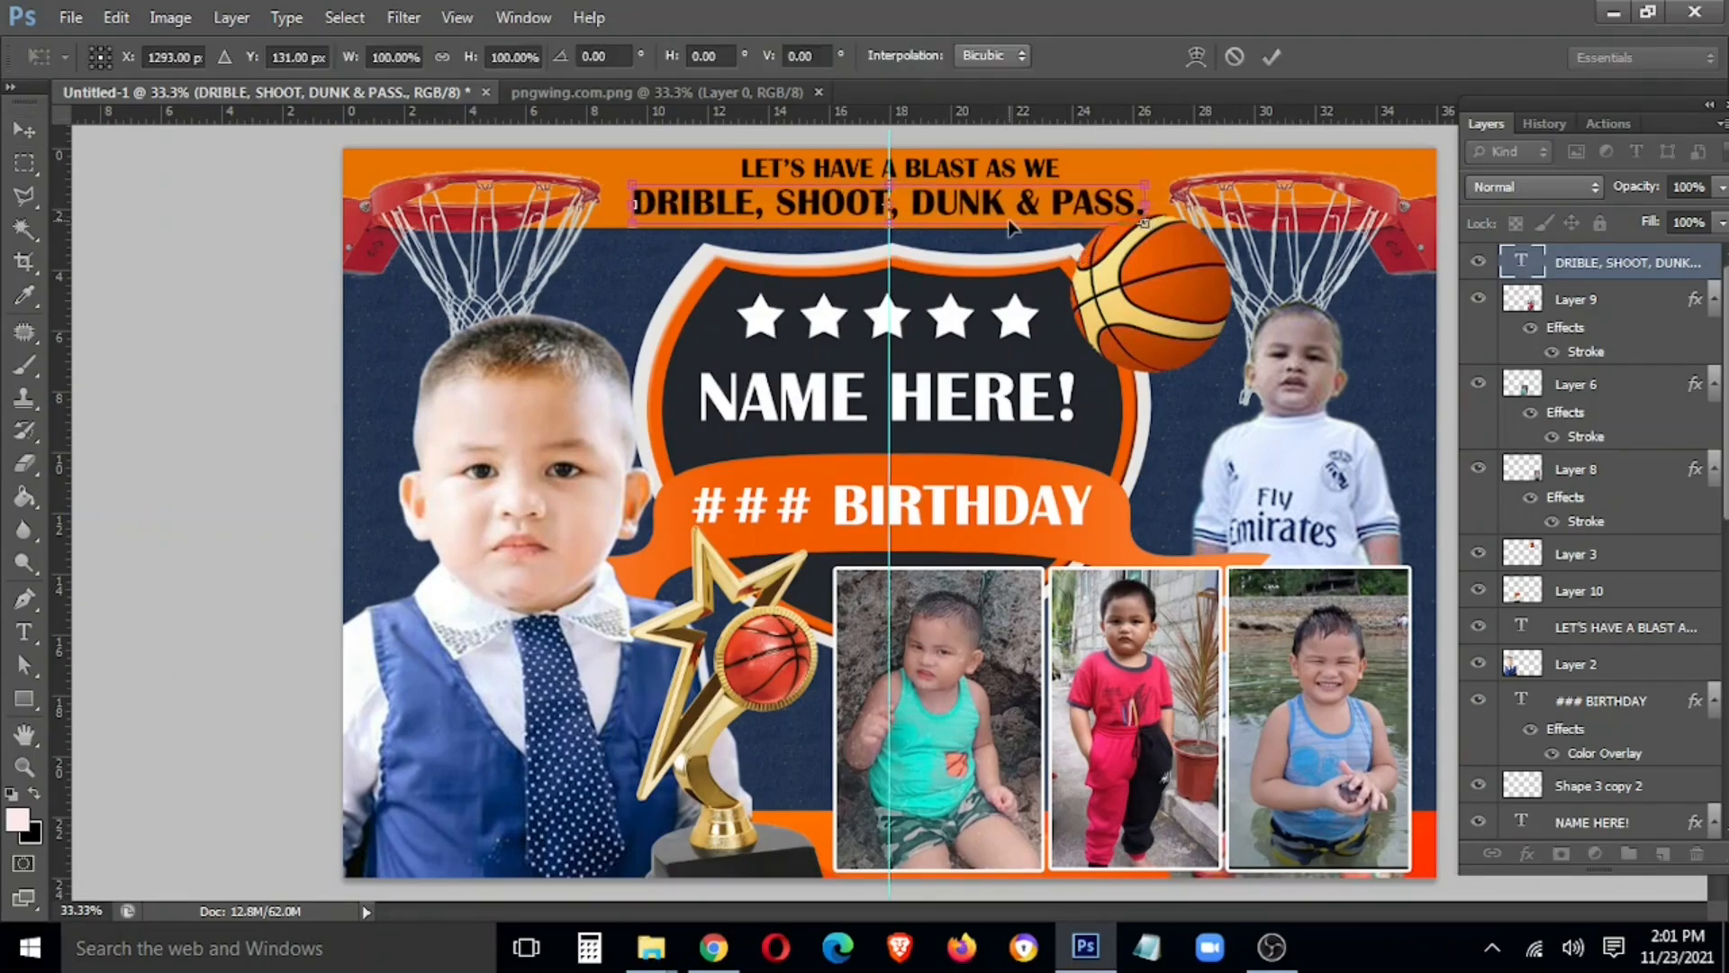
pyautogui.press('Return')
# Nudge the LET'S HAVE A BLAST AS WE headline left onto the centre guide and open its blending options
pyautogui.rightClick(994, 158)
pyautogui.click(1008, 169)
pyautogui.rightClick(1007, 167)
pyautogui.click(1027, 184)
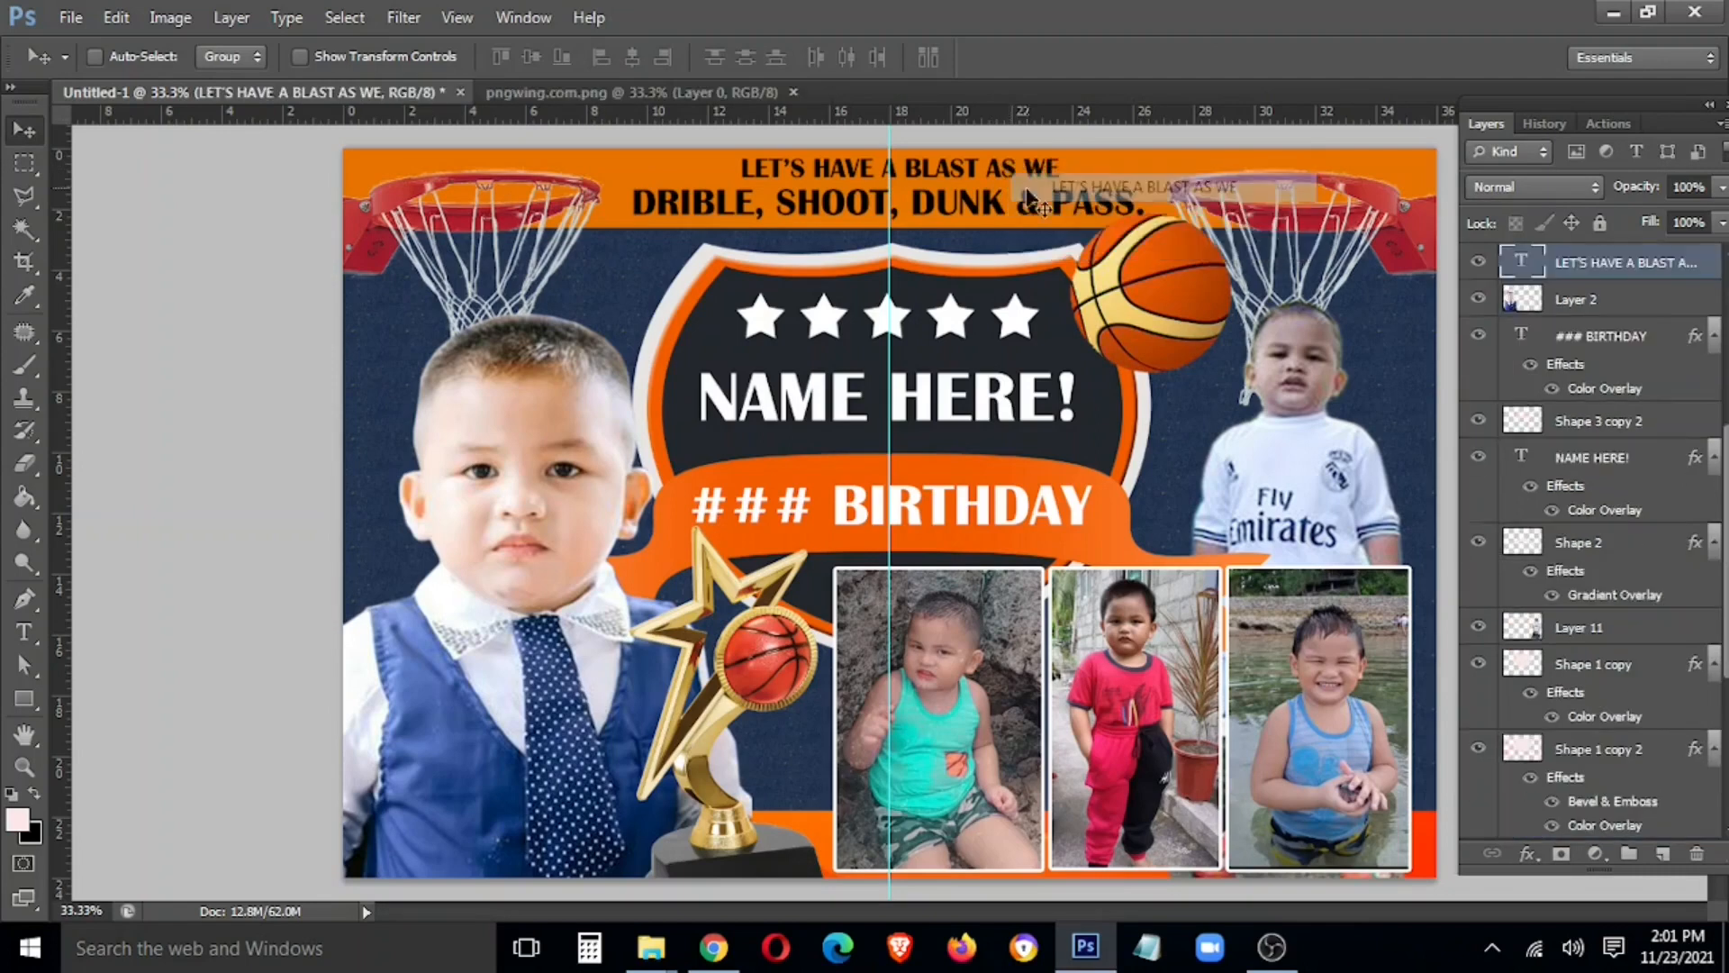
pyautogui.hotkey('ctrl', 't')
pyautogui.hotkey('shift', 'Left')
pyautogui.hotkey('shift', 'Left')
pyautogui.hotkey('shift', 'Left')
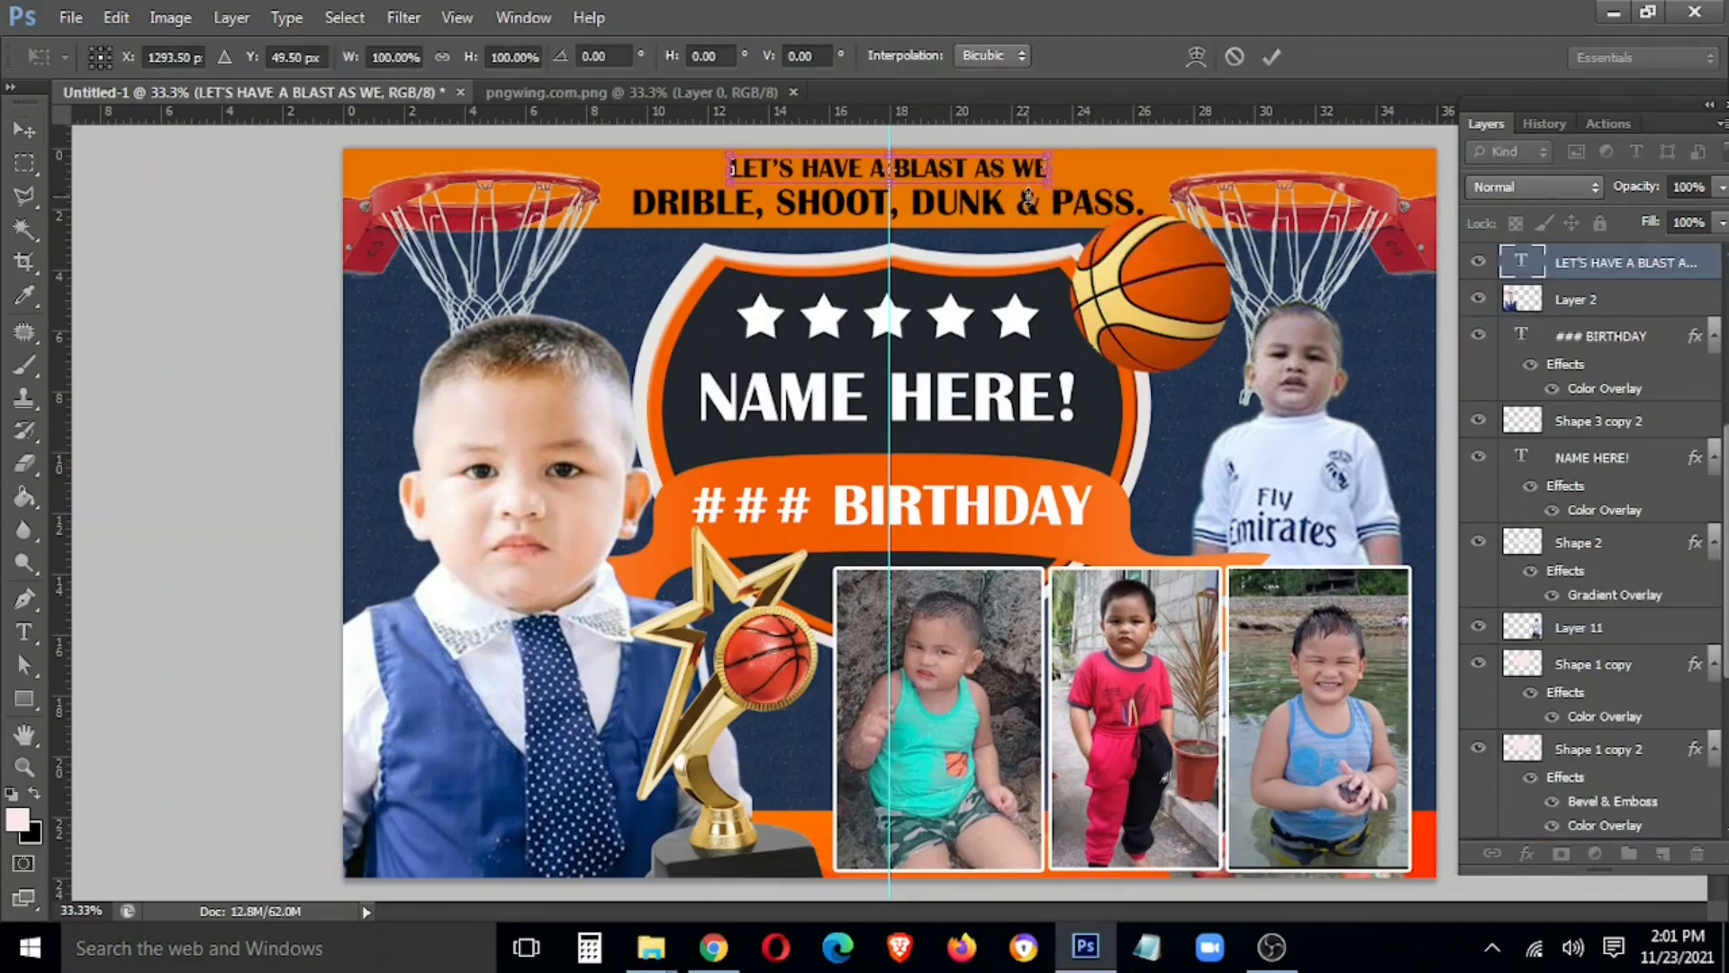
pyautogui.press('Return')
pyautogui.rightClick(1576, 262)
pyautogui.click(1279, 147)
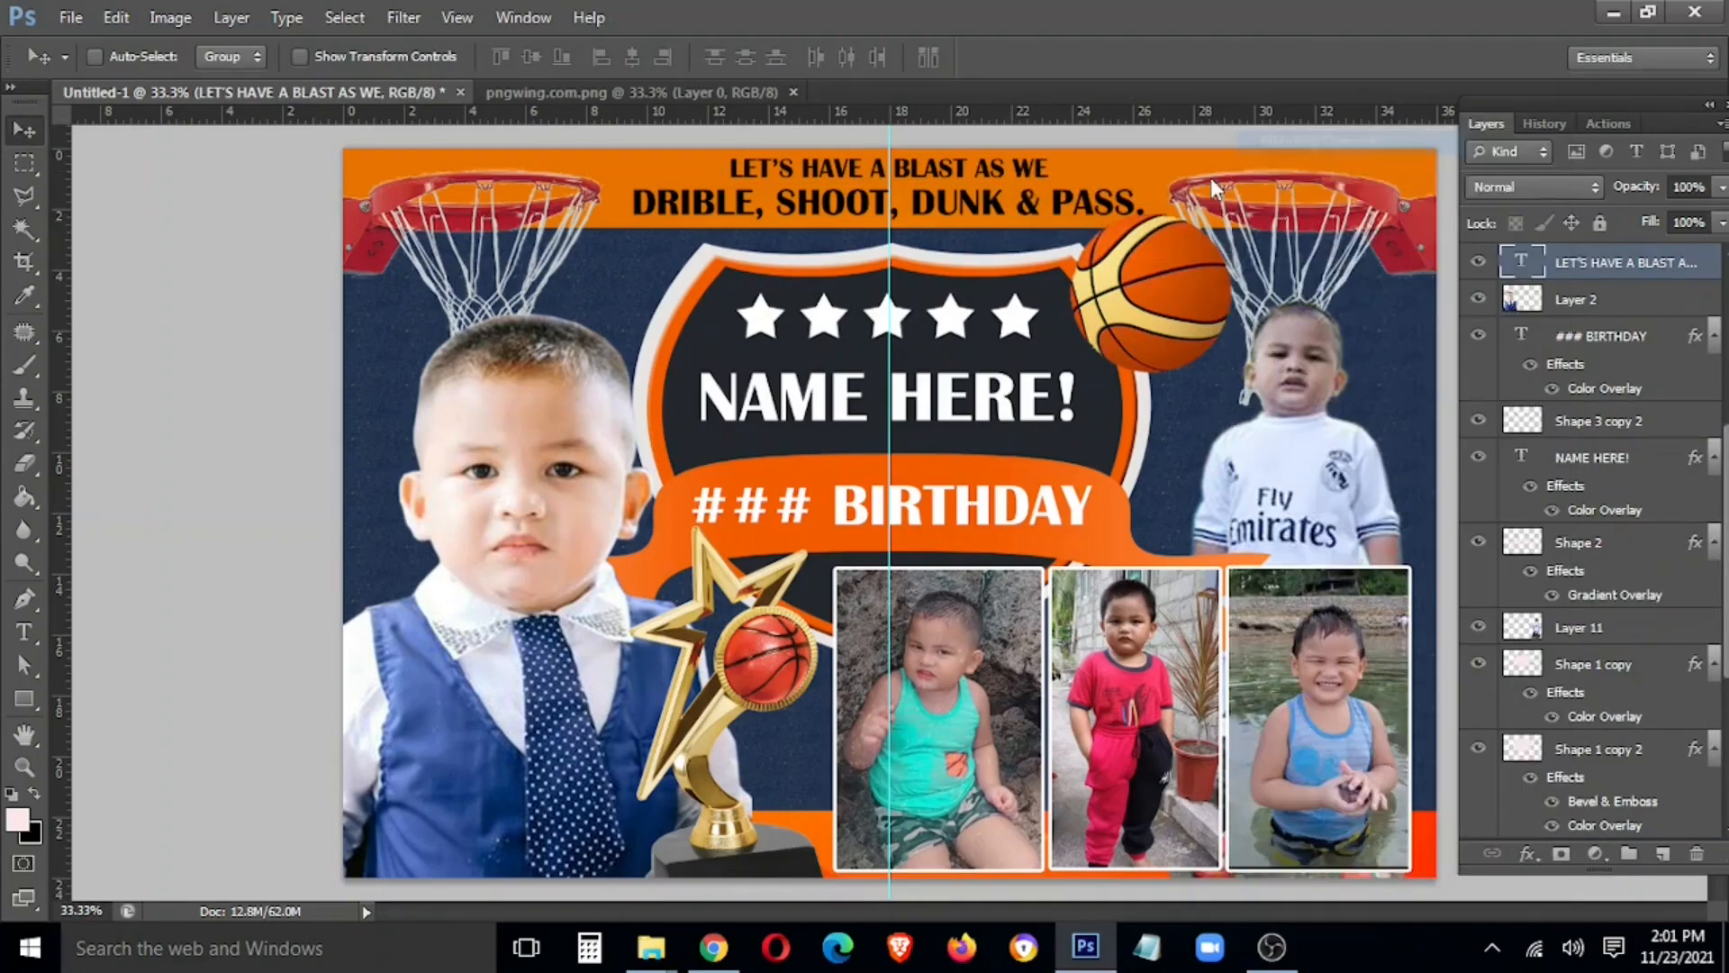
# Add a dark navy Color Overlay, sampled from the shield, to the top headline
pyautogui.click(167, 744)
pyautogui.click(598, 532)
pyautogui.click(712, 333)
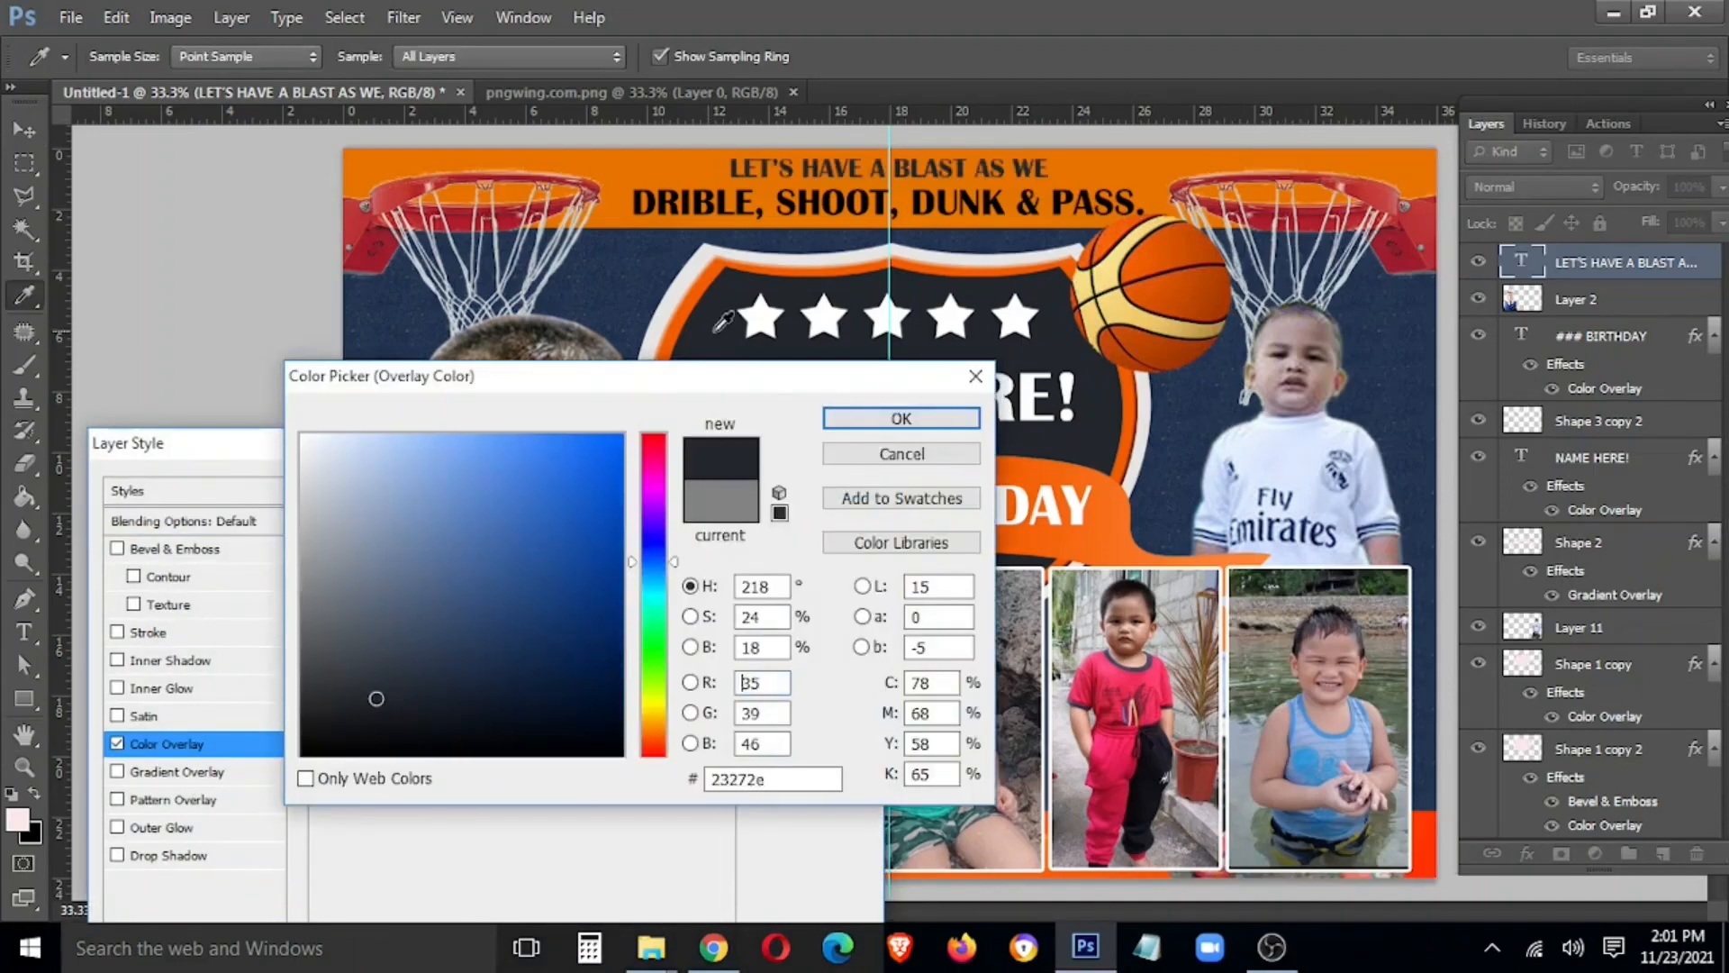
pyautogui.click(927, 427)
pyautogui.click(811, 491)
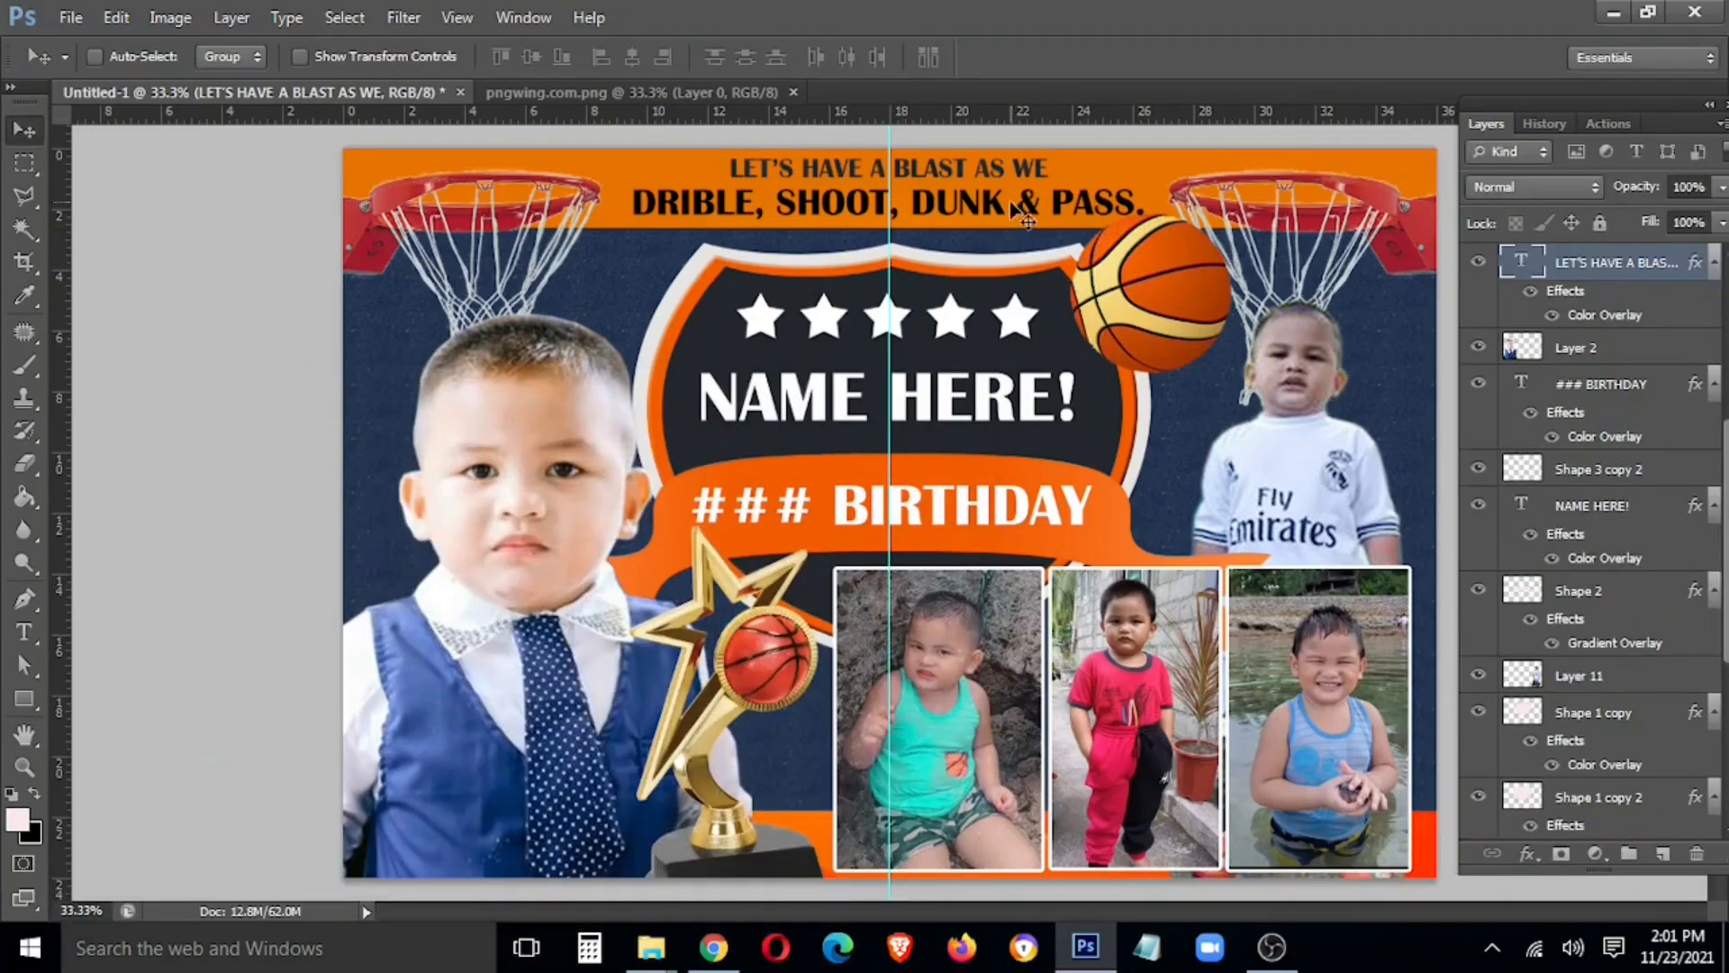
# Give the DRIBLE, SHOOT, DUNK & PASS. line a navy Color Overlay and an orange Stroke
pyautogui.keyDown('ctrl'); pyautogui.click(1027, 216); pyautogui.keyUp('ctrl')
pyautogui.rightClick(1602, 262)
pyautogui.click(1279, 147)
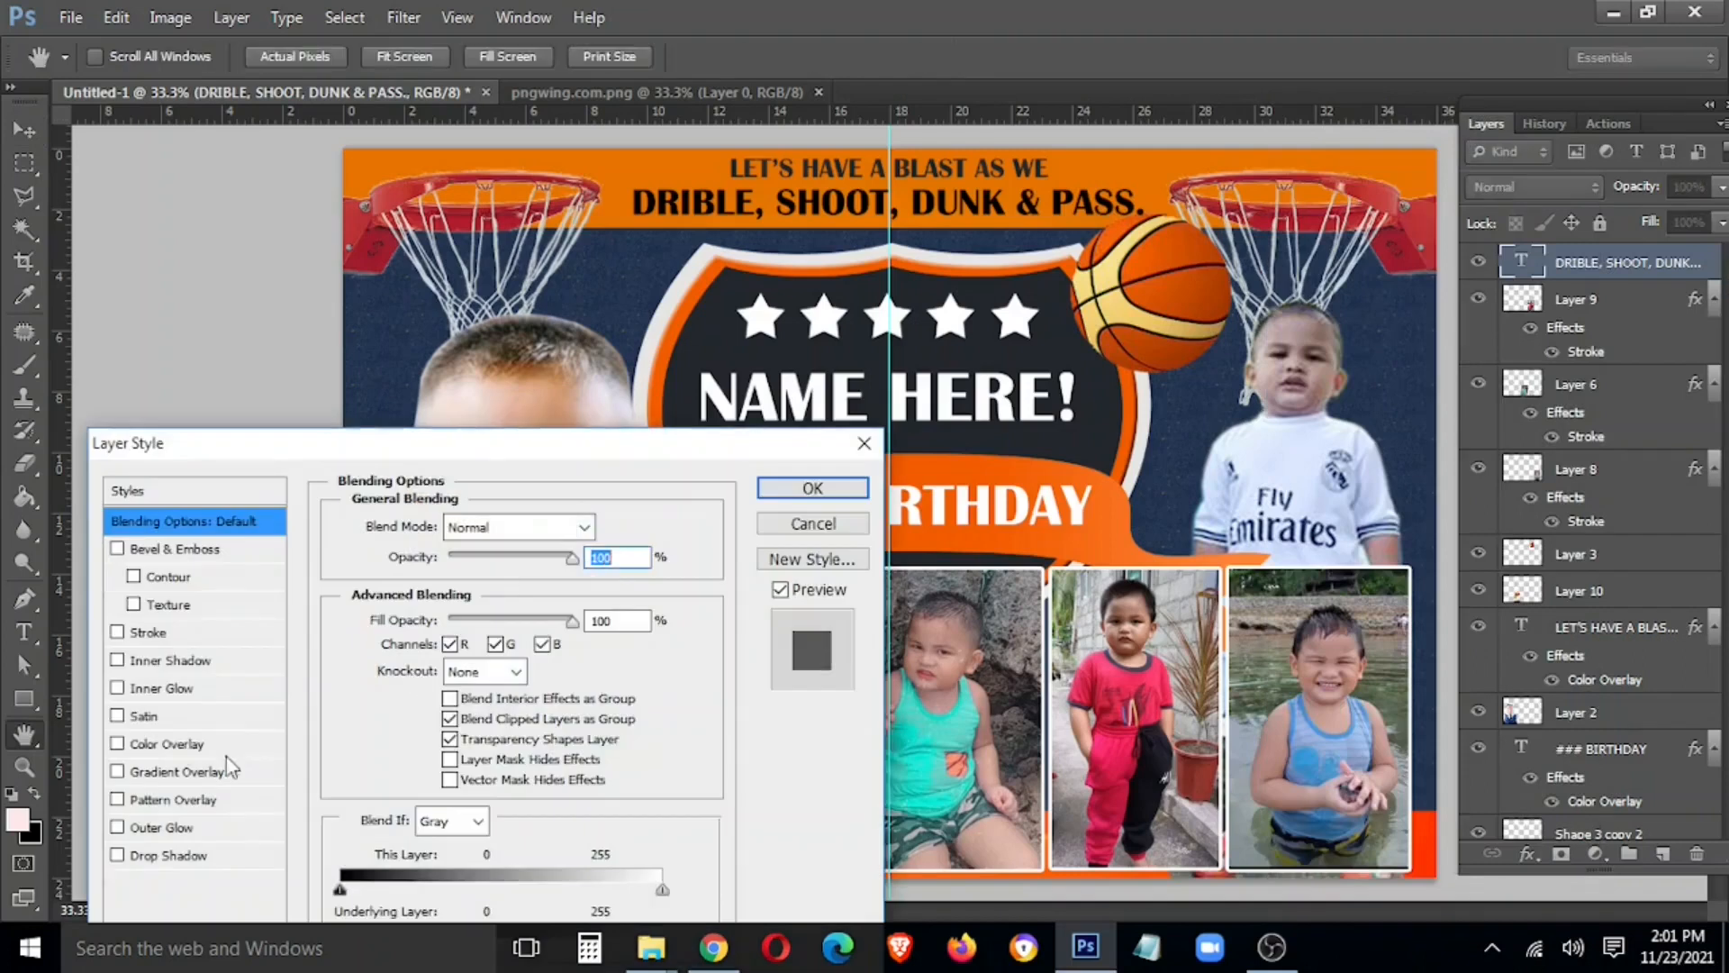
pyautogui.click(180, 744)
pyautogui.click(628, 530)
pyautogui.click(375, 699)
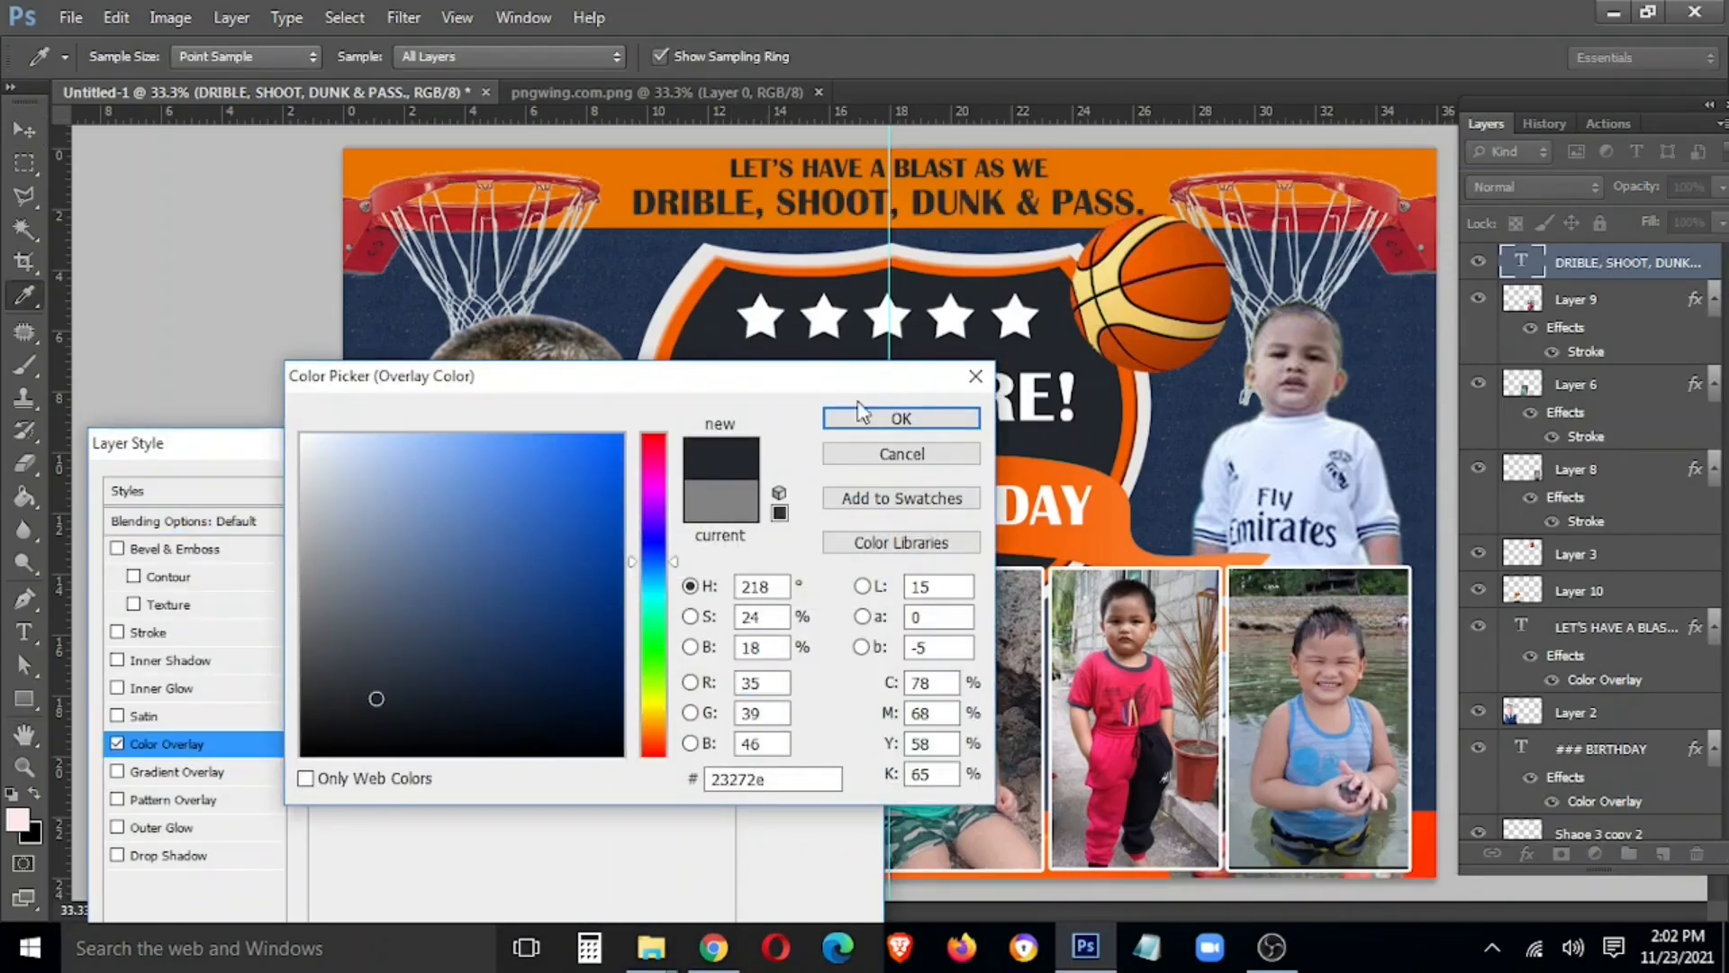
pyautogui.click(895, 416)
pyautogui.click(192, 636)
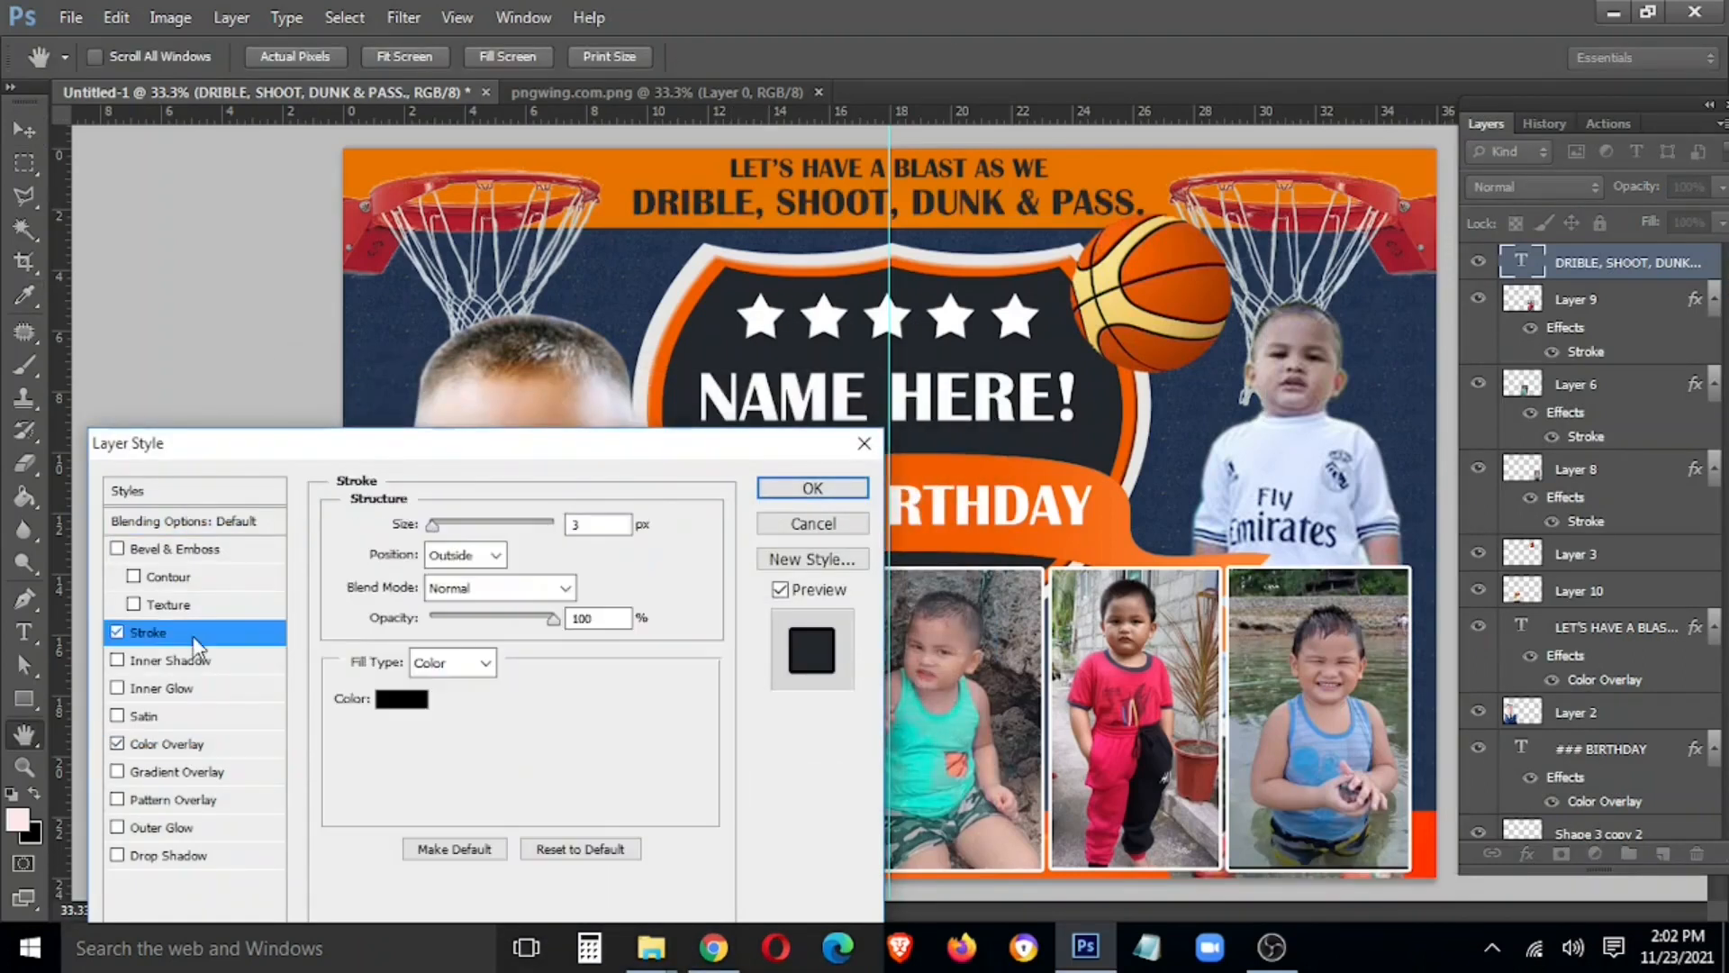
pyautogui.click(401, 698)
pyautogui.click(693, 305)
pyautogui.click(852, 414)
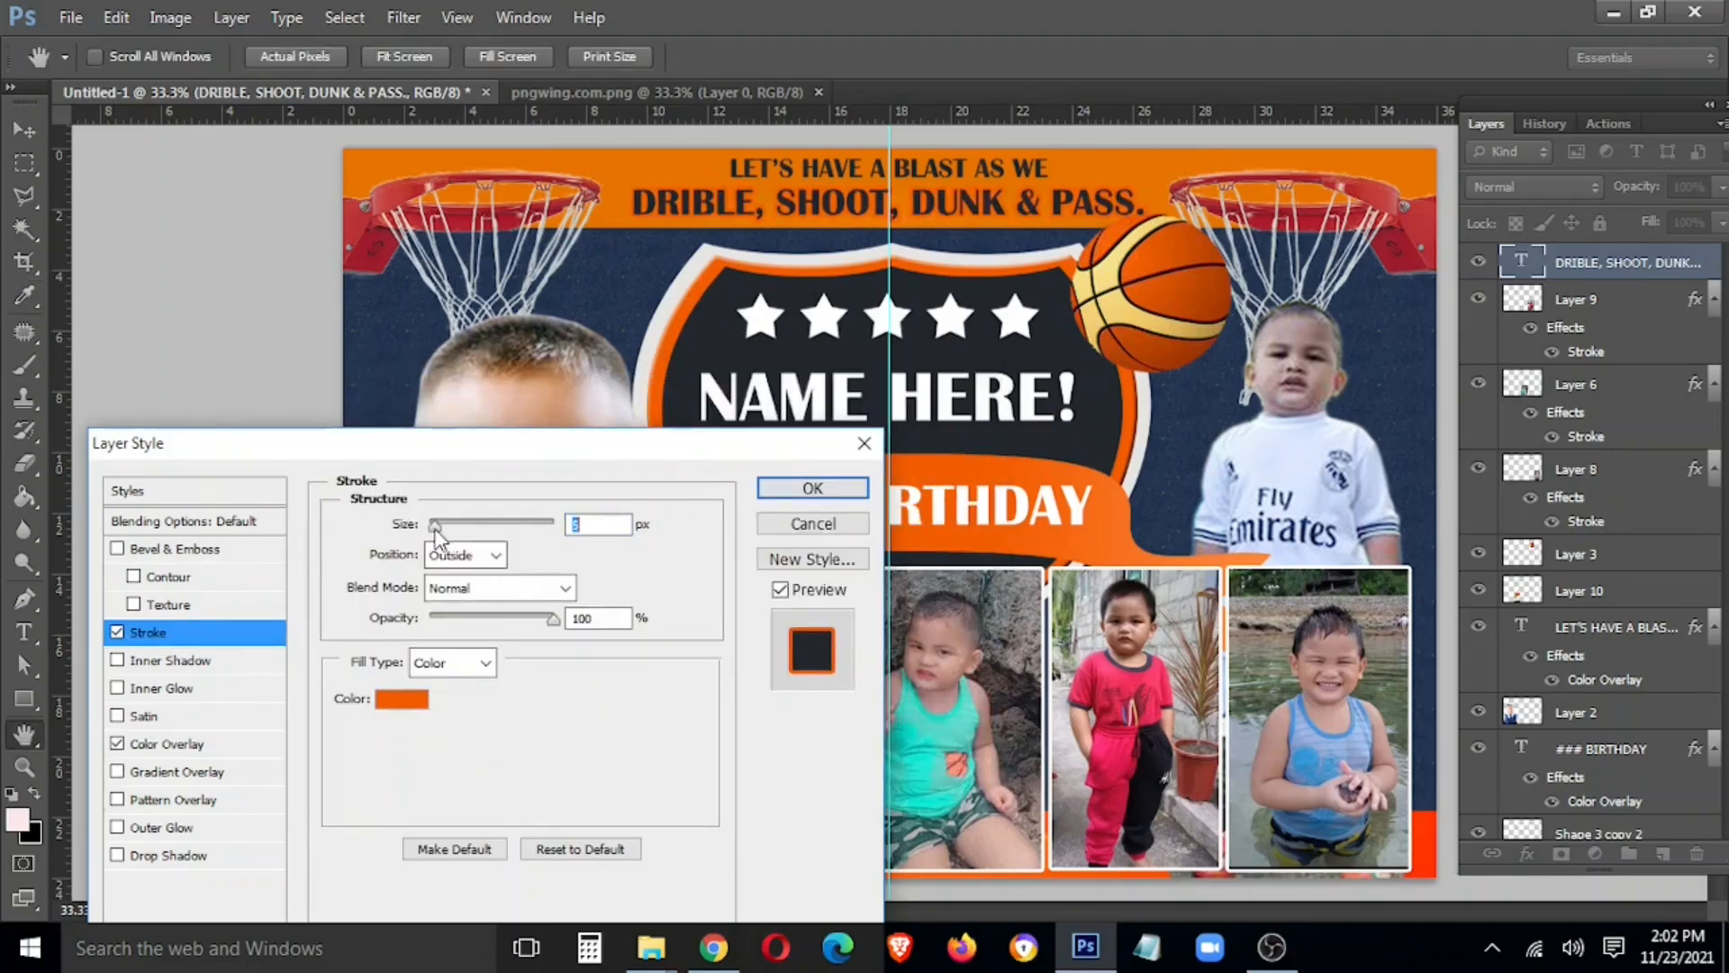
pyautogui.click(787, 492)
# Add a 5 px light grey (e8e5e3) Stroke to the LET'S HAVE A BLAST AS WE line
pyautogui.rightClick(956, 168)
pyautogui.click(1000, 181)
pyautogui.rightClick(1563, 711)
pyautogui.click(1297, 144)
pyautogui.click(149, 632)
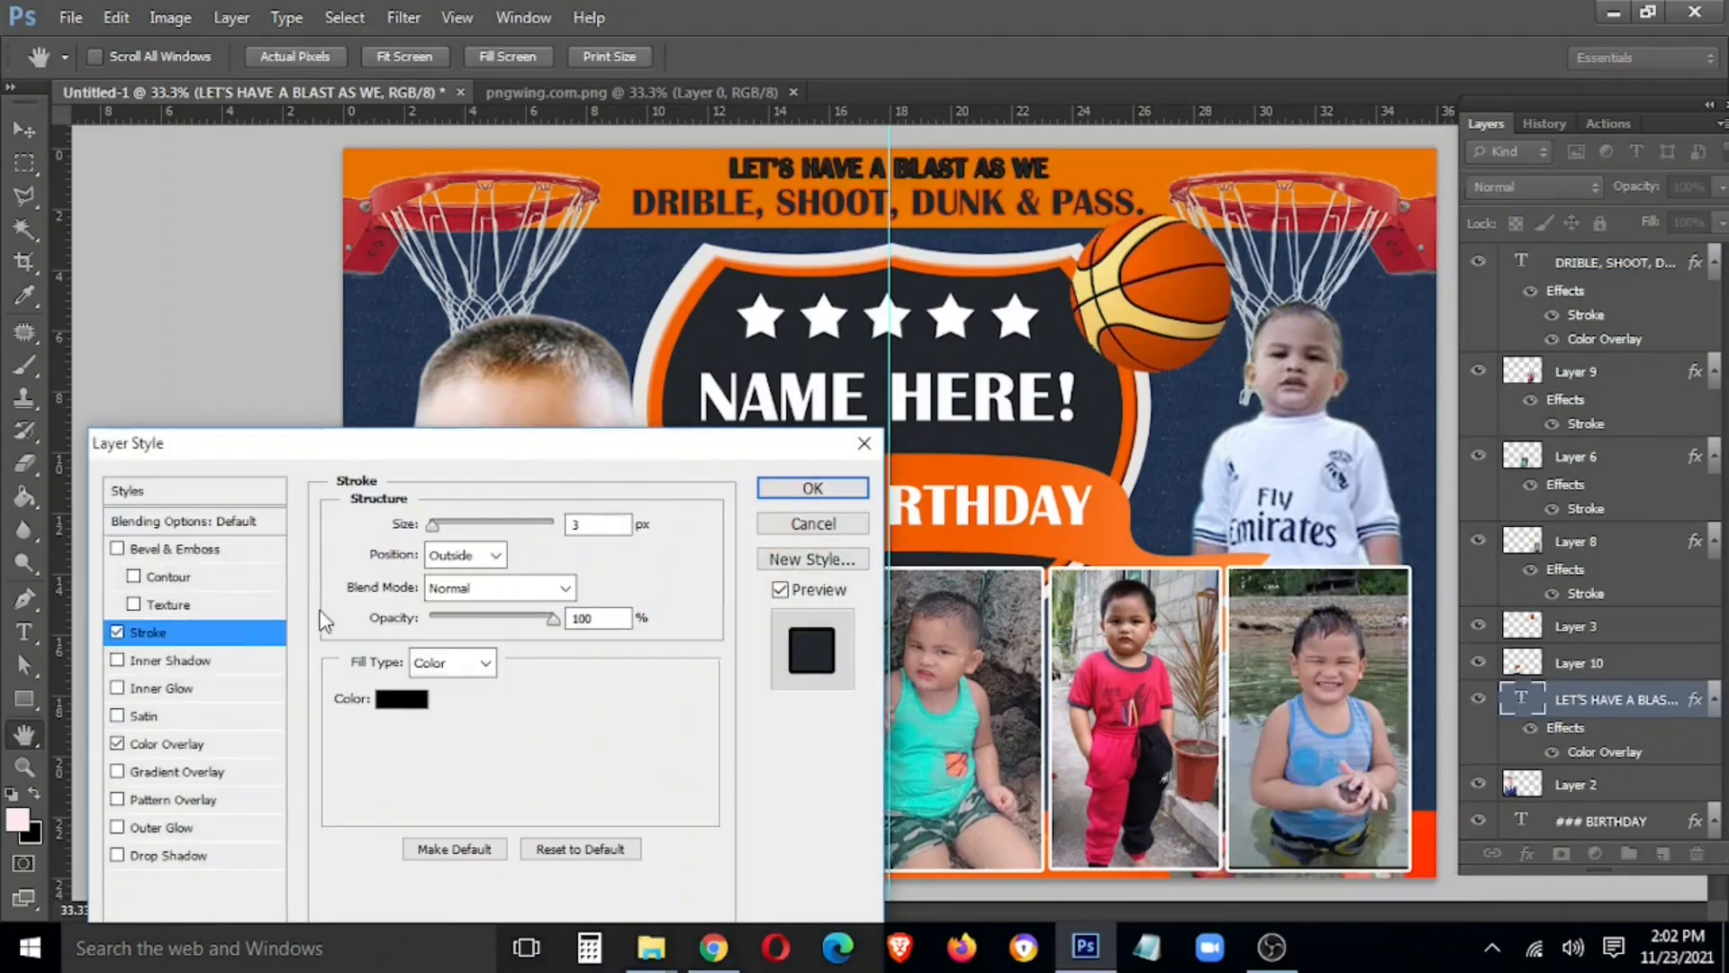
pyautogui.click(401, 699)
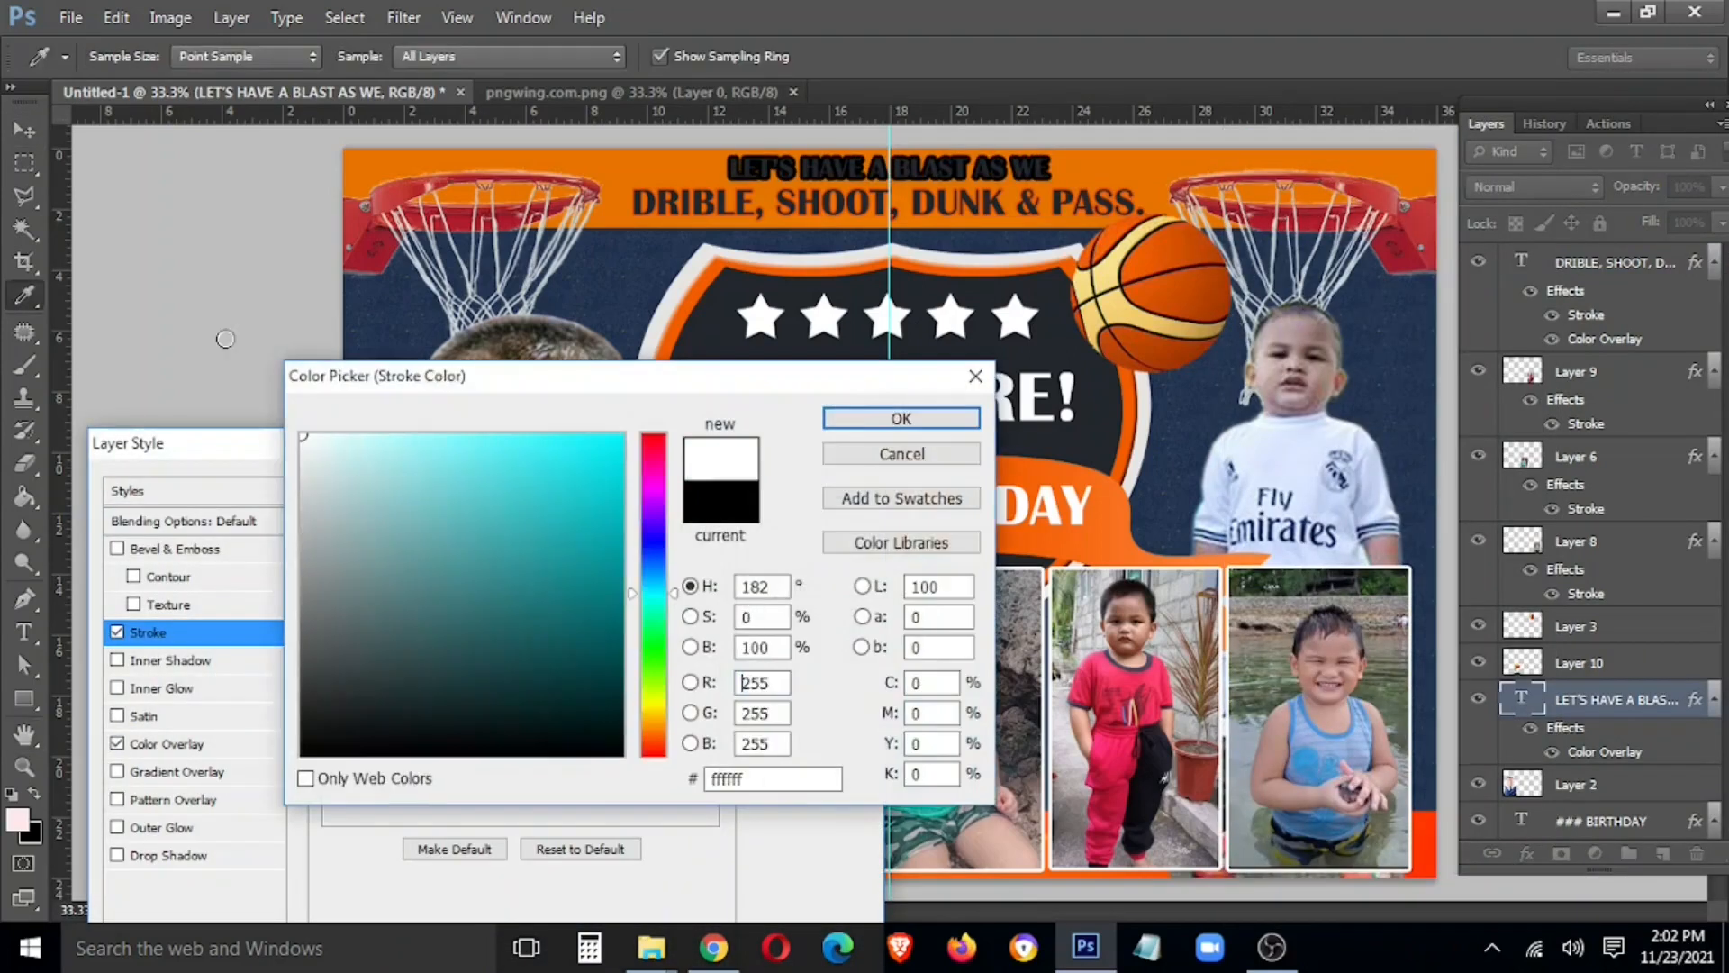
pyautogui.click(303, 437)
pyautogui.click(885, 422)
pyautogui.click(401, 699)
pyautogui.write('e8e5e3')
pyautogui.click(885, 421)
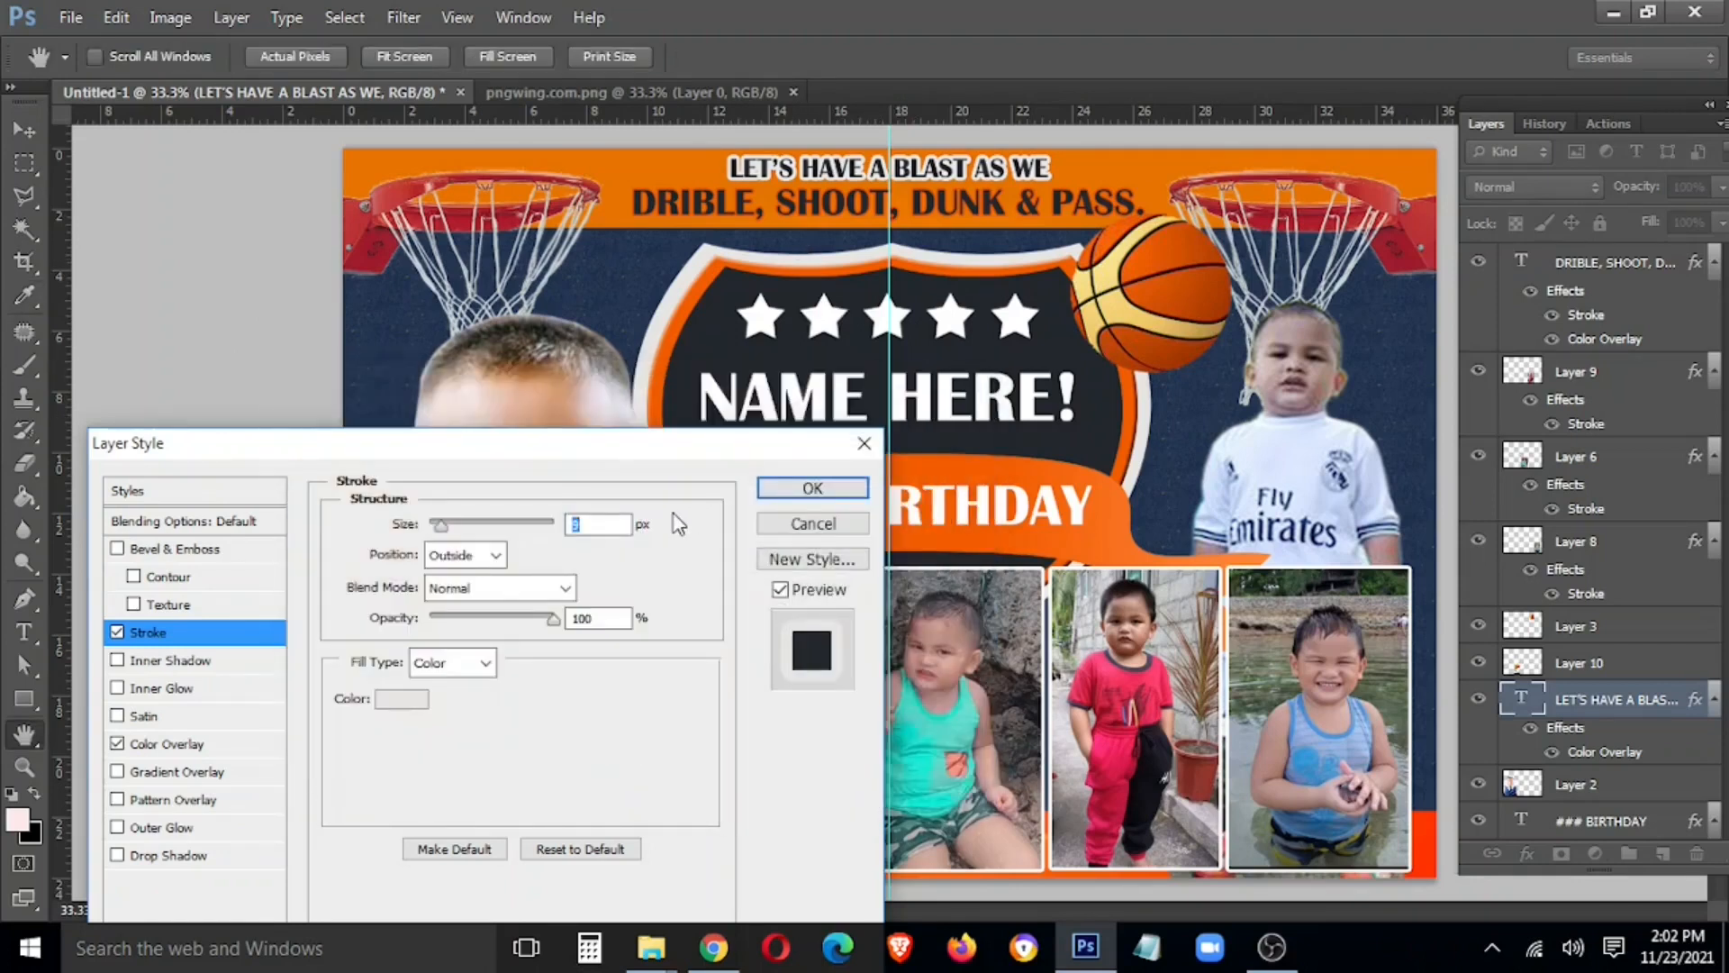
pyautogui.write('5')
pyautogui.click(778, 492)
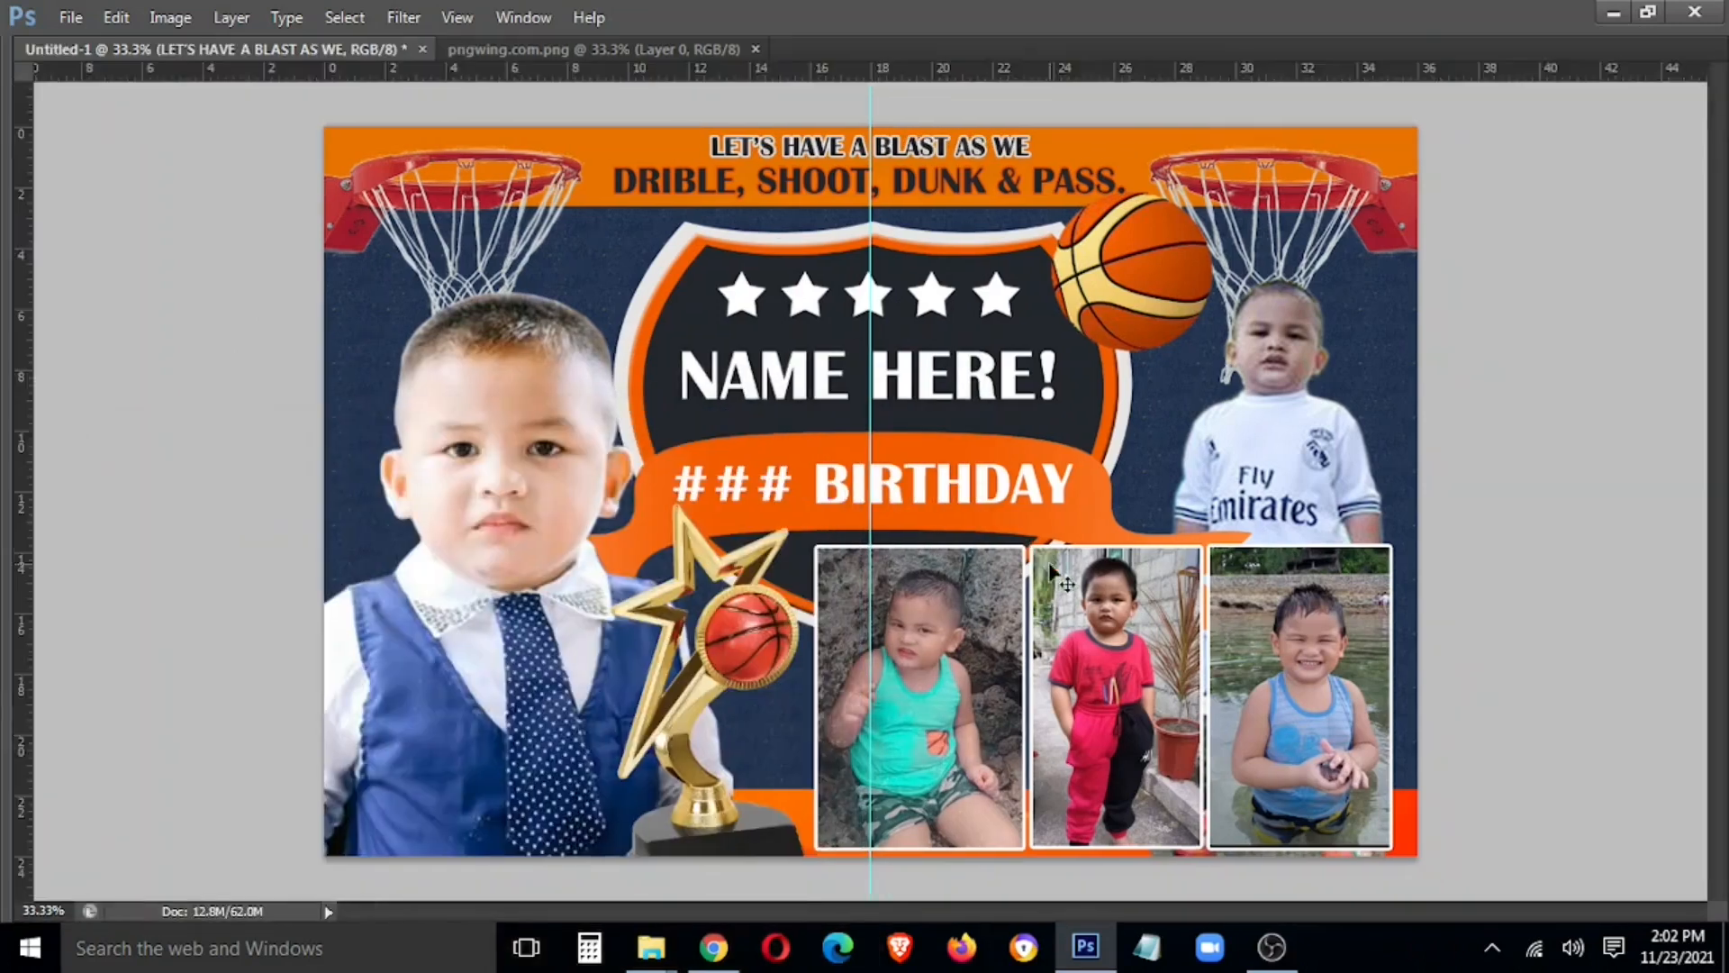
# Copy the DRIBLE line's layer style and paste it onto the LET'S HAVE A BLAST AS WE layer
pyautogui.rightClick(981, 203)
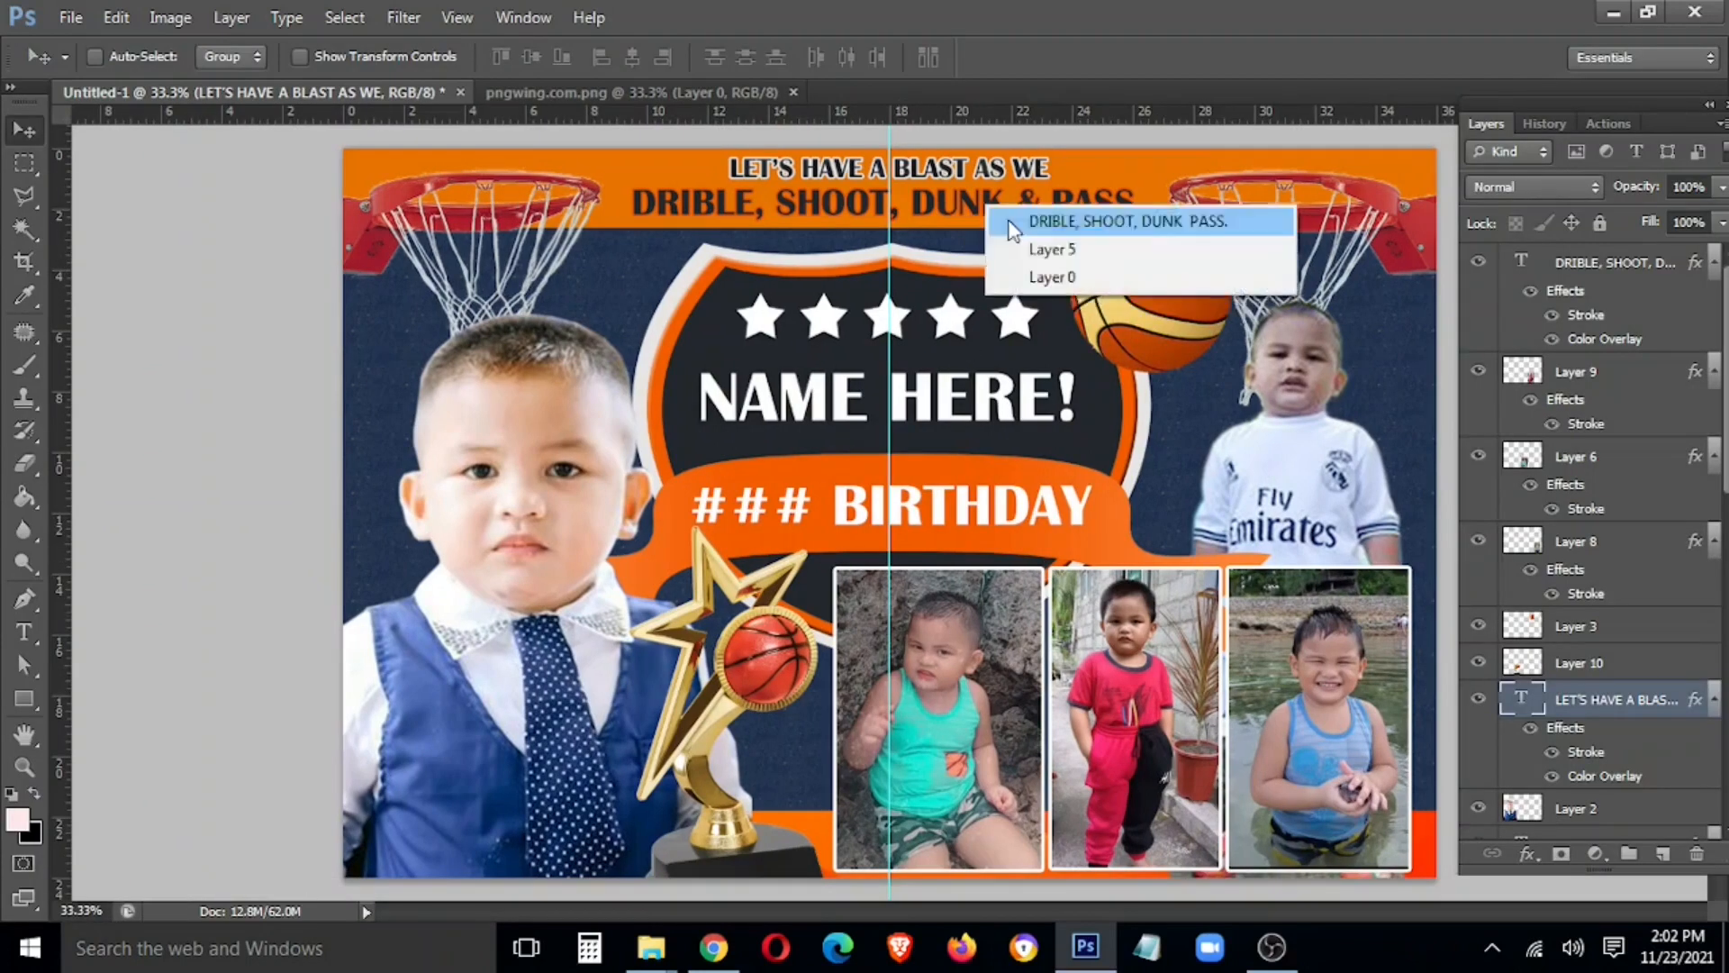
pyautogui.click(1035, 219)
pyautogui.rightClick(1599, 265)
pyautogui.click(1405, 705)
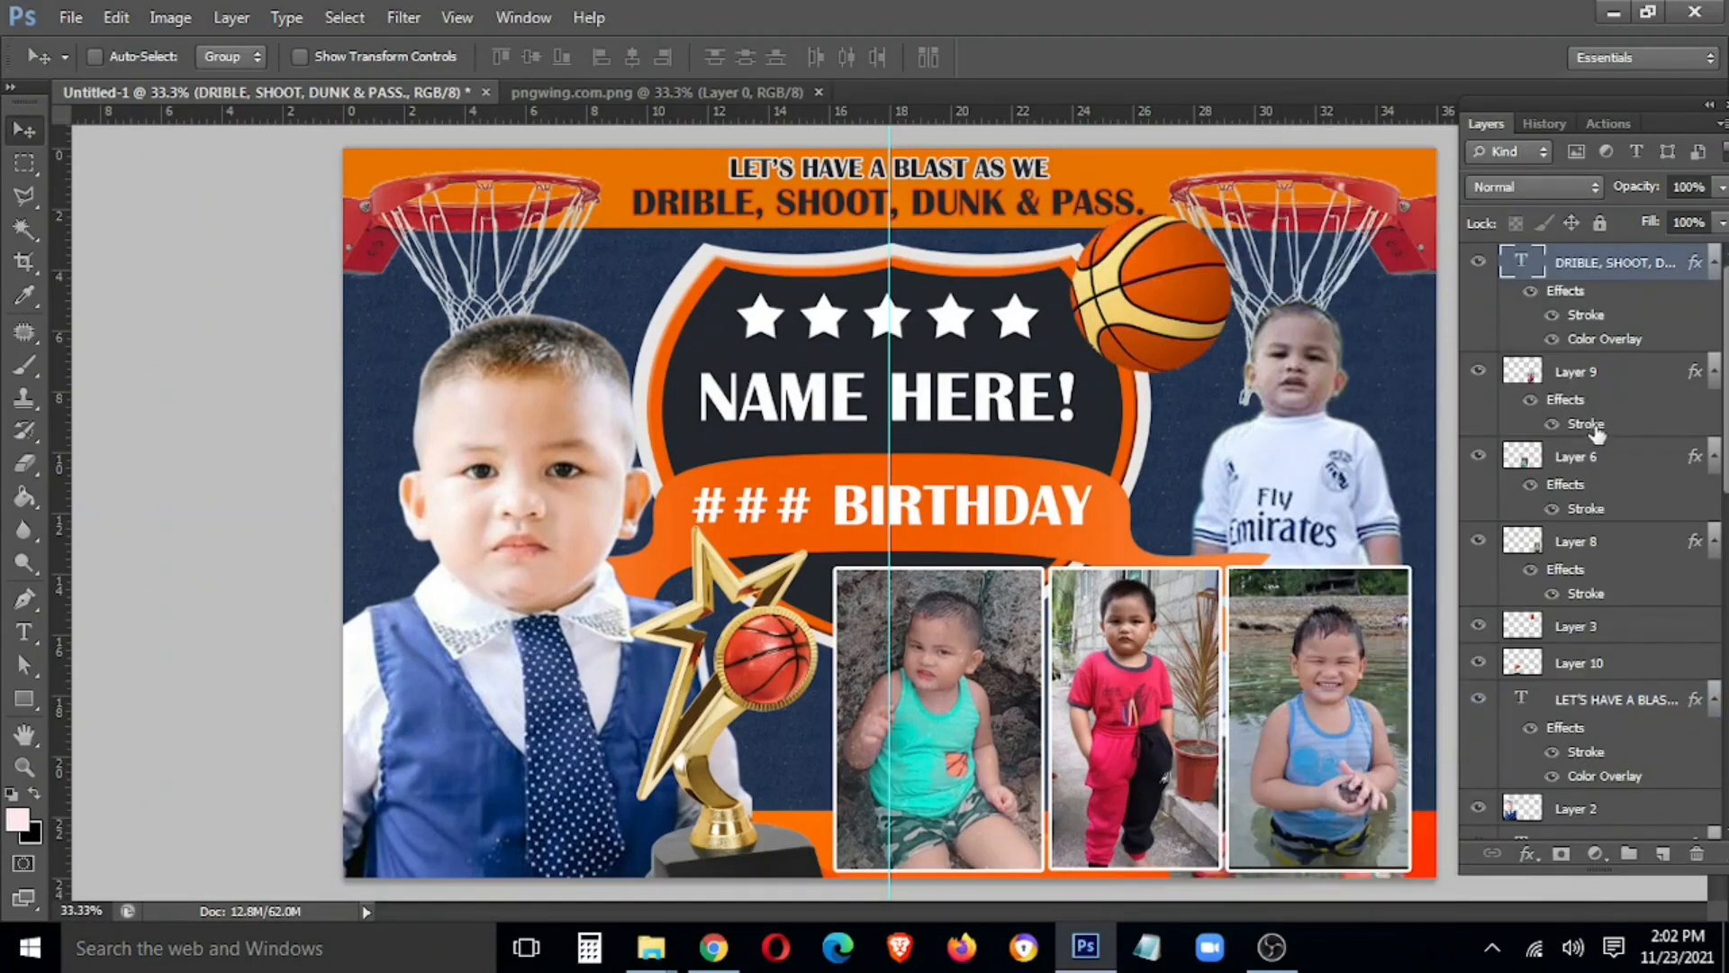
pyautogui.click(1612, 700)
pyautogui.rightClick(1626, 701)
pyautogui.click(1333, 727)
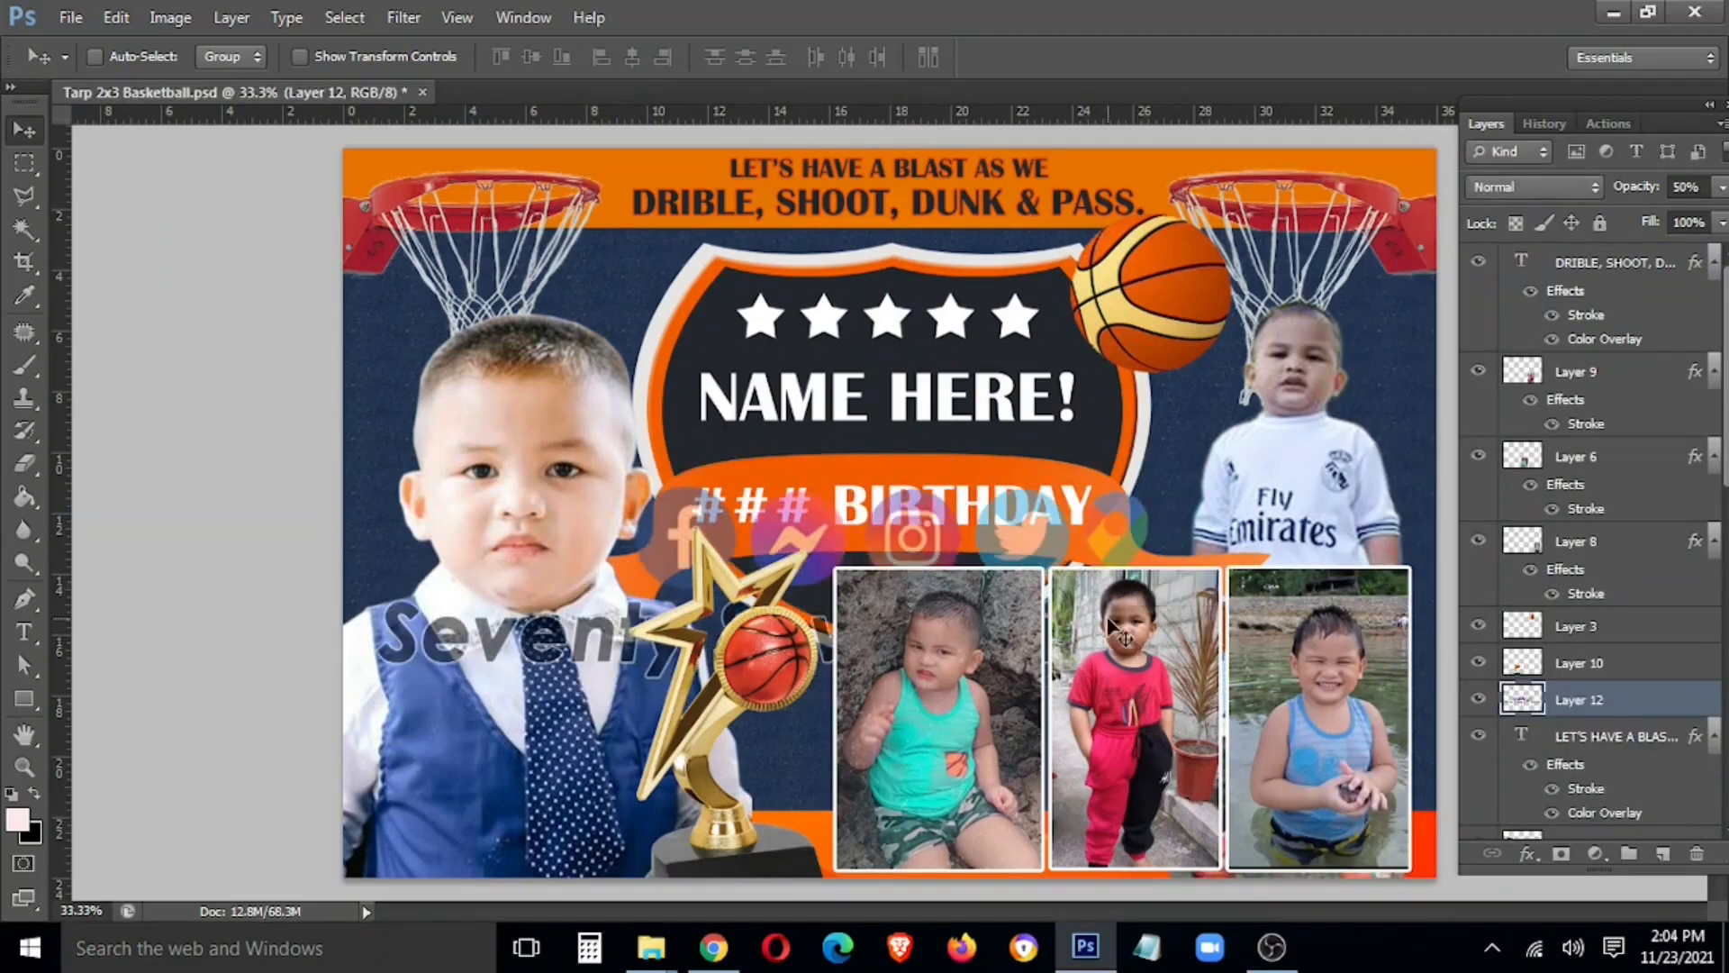
# Bring the watermark and social icons above the photos, then type the child's name over NAME HERE!
pyautogui.hotkey('ctrl', 'shift', ']')
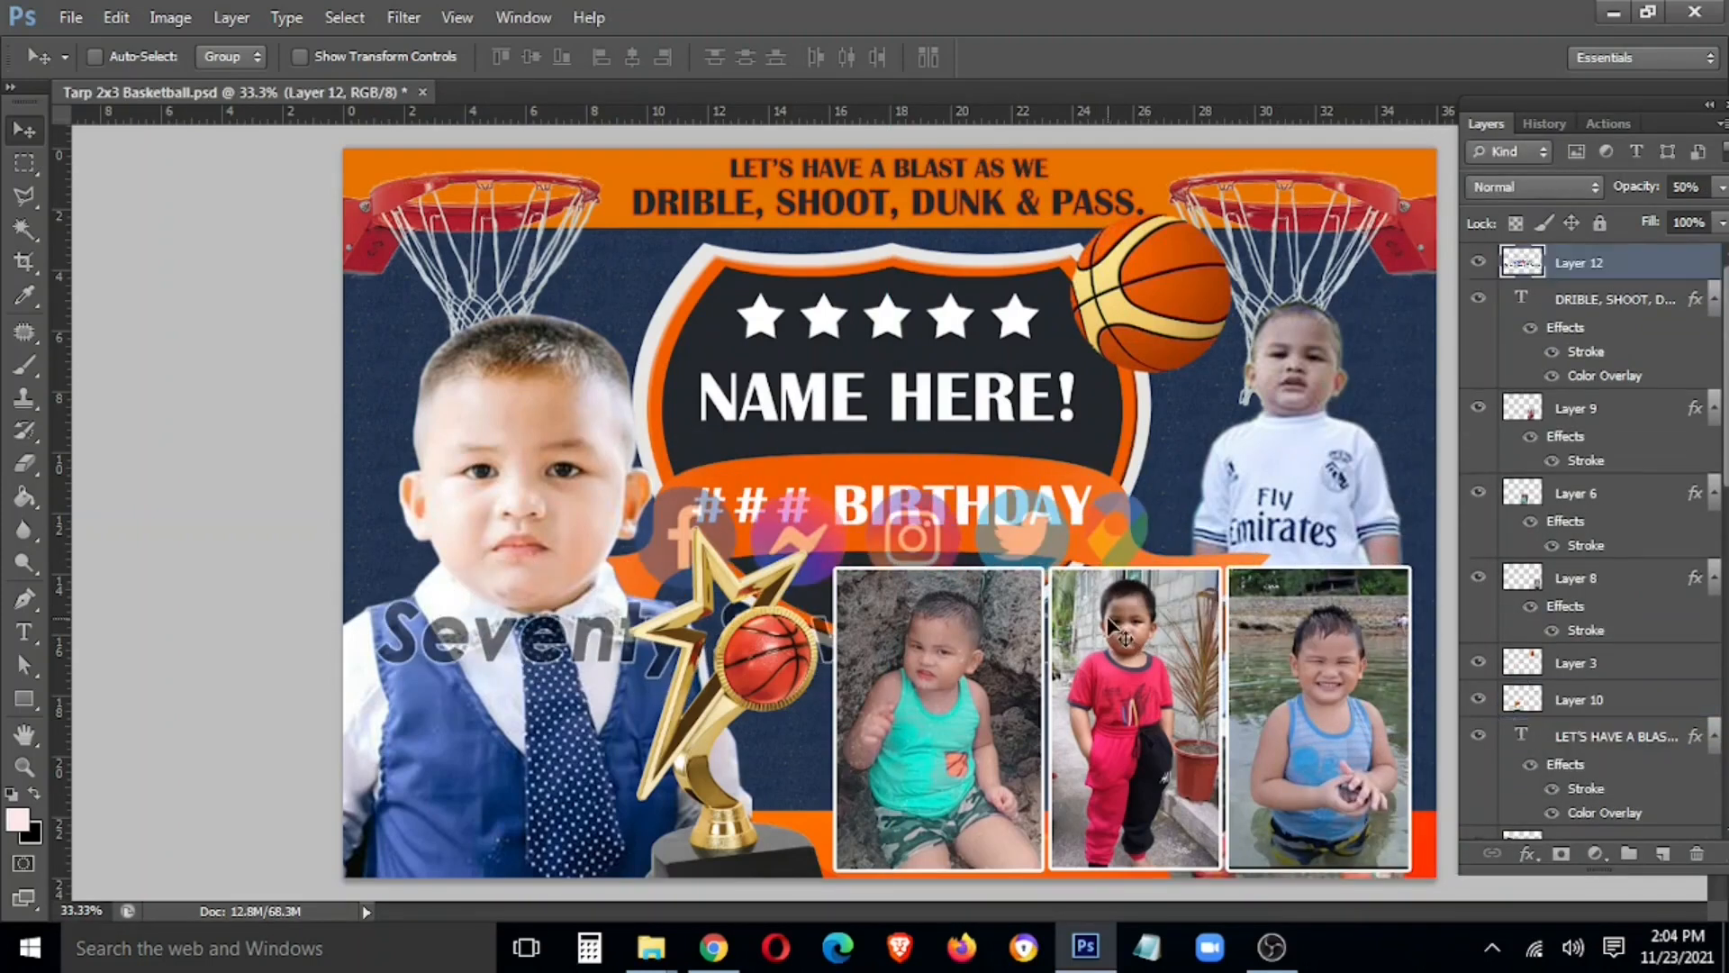
pyautogui.moveTo(1110, 622); pyautogui.dragTo(1079, 801)
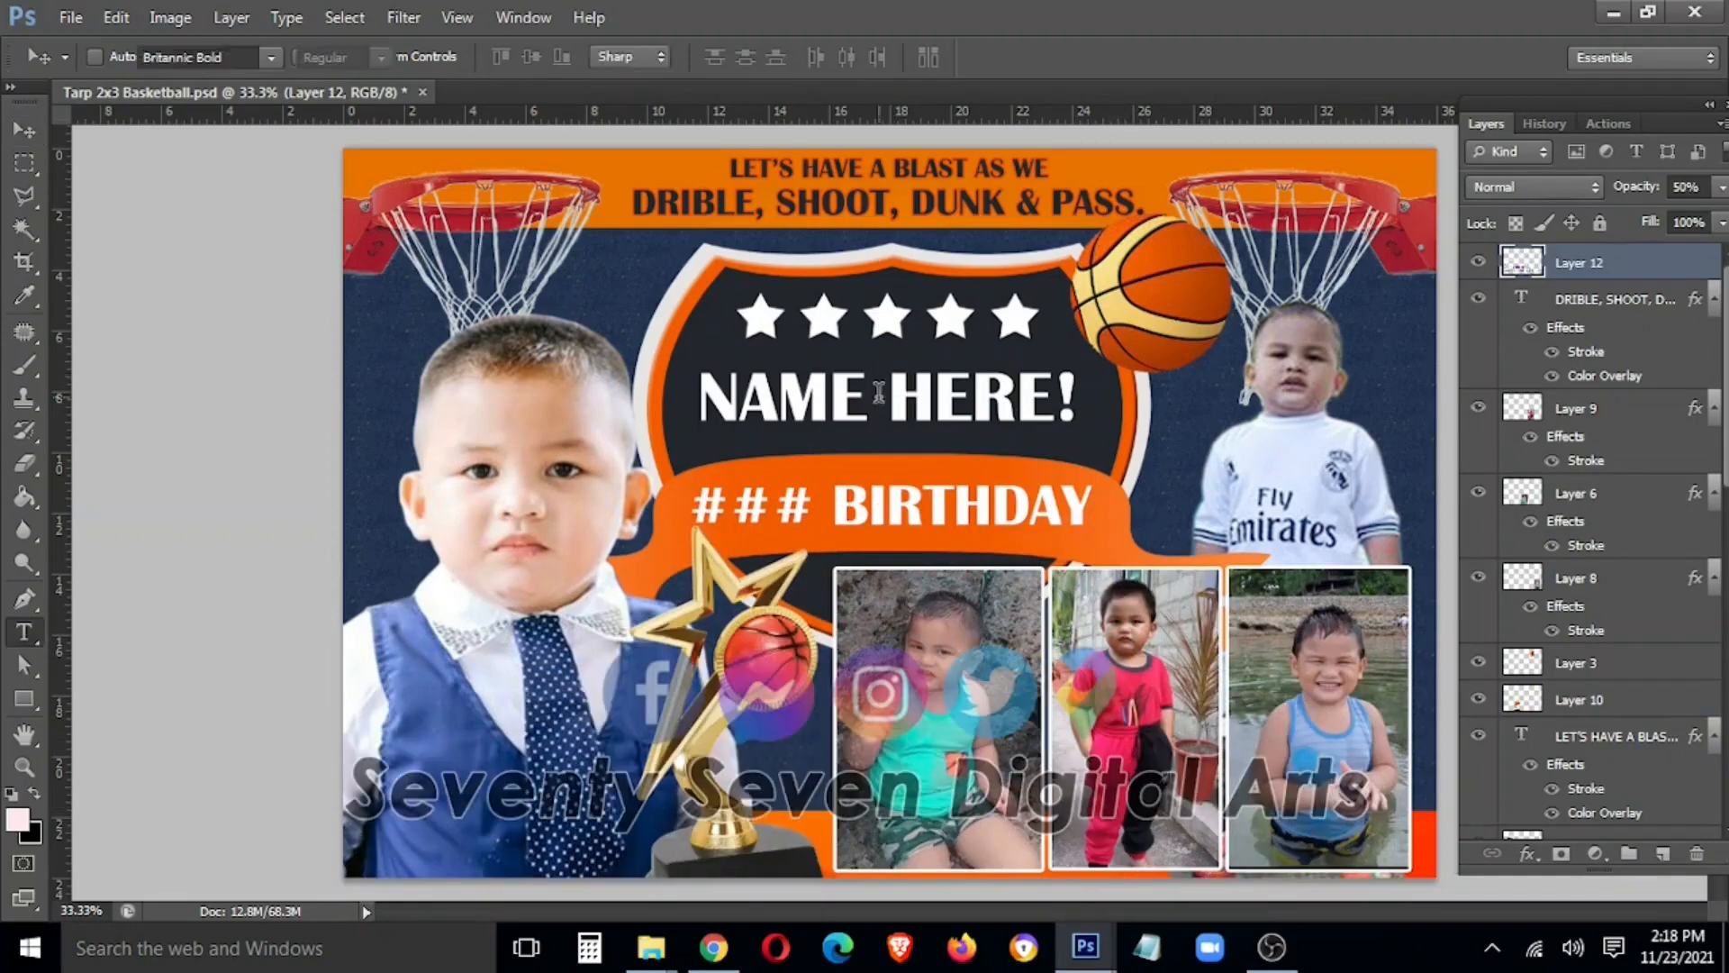
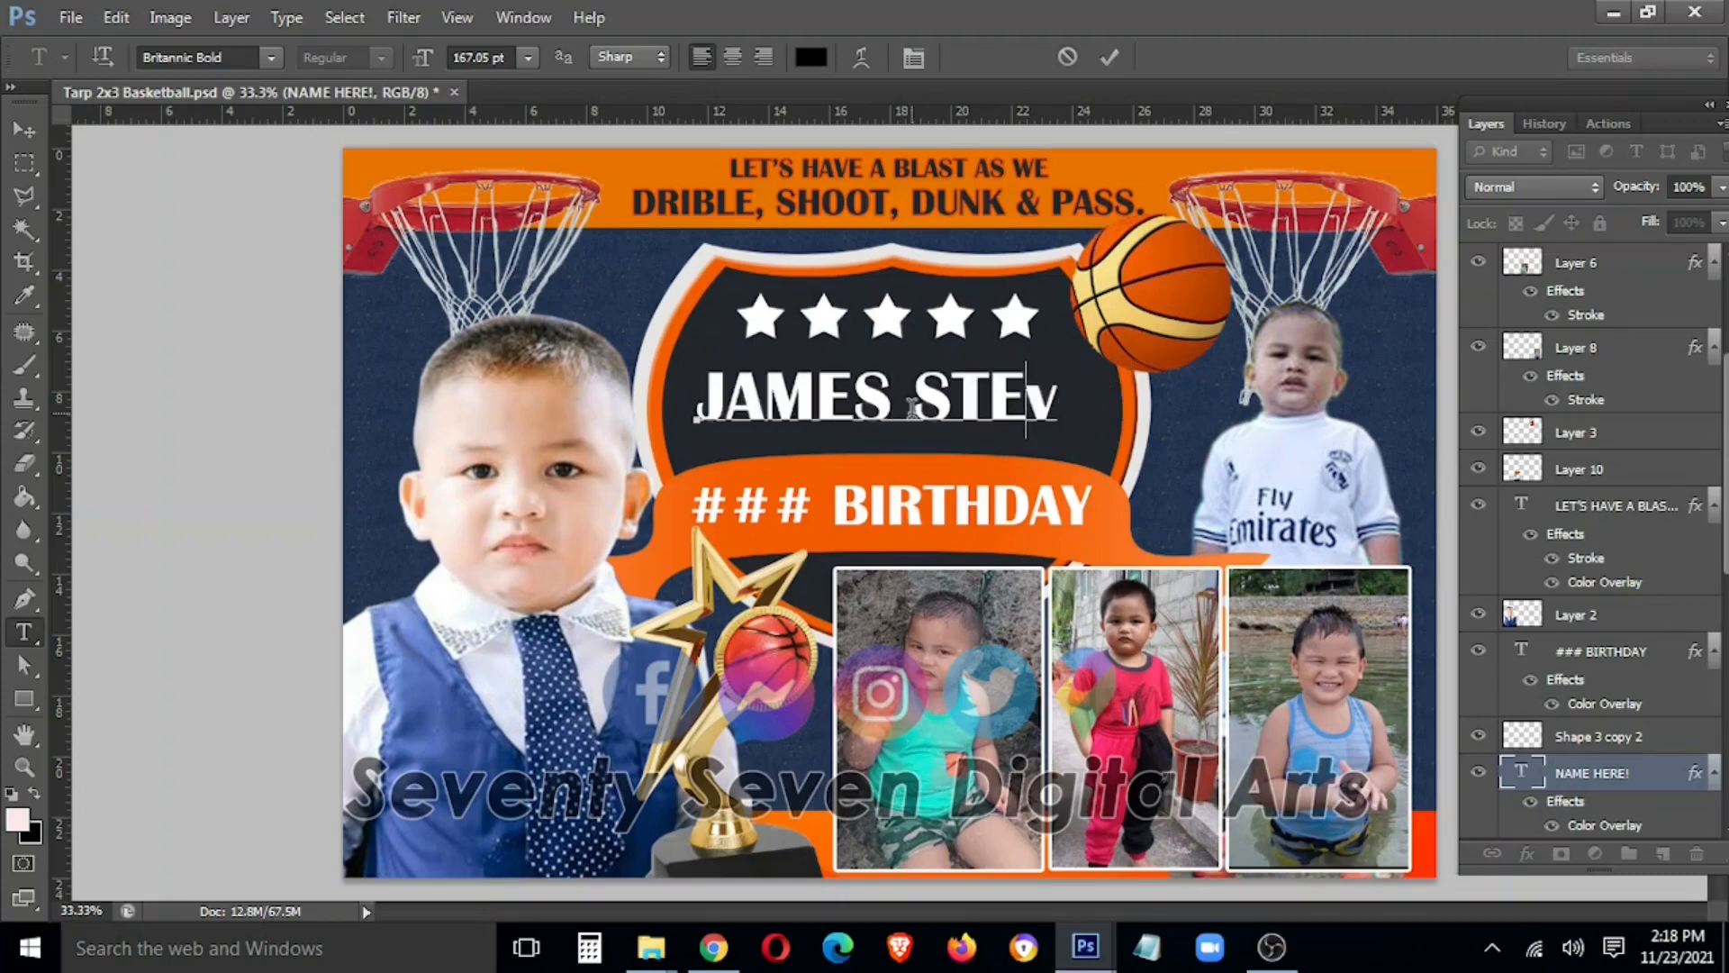
pyautogui.click(25, 130)
# Centre the name in the shield, shifting it left and nudging it slightly down
pyautogui.hotkey('ctrl', 't')
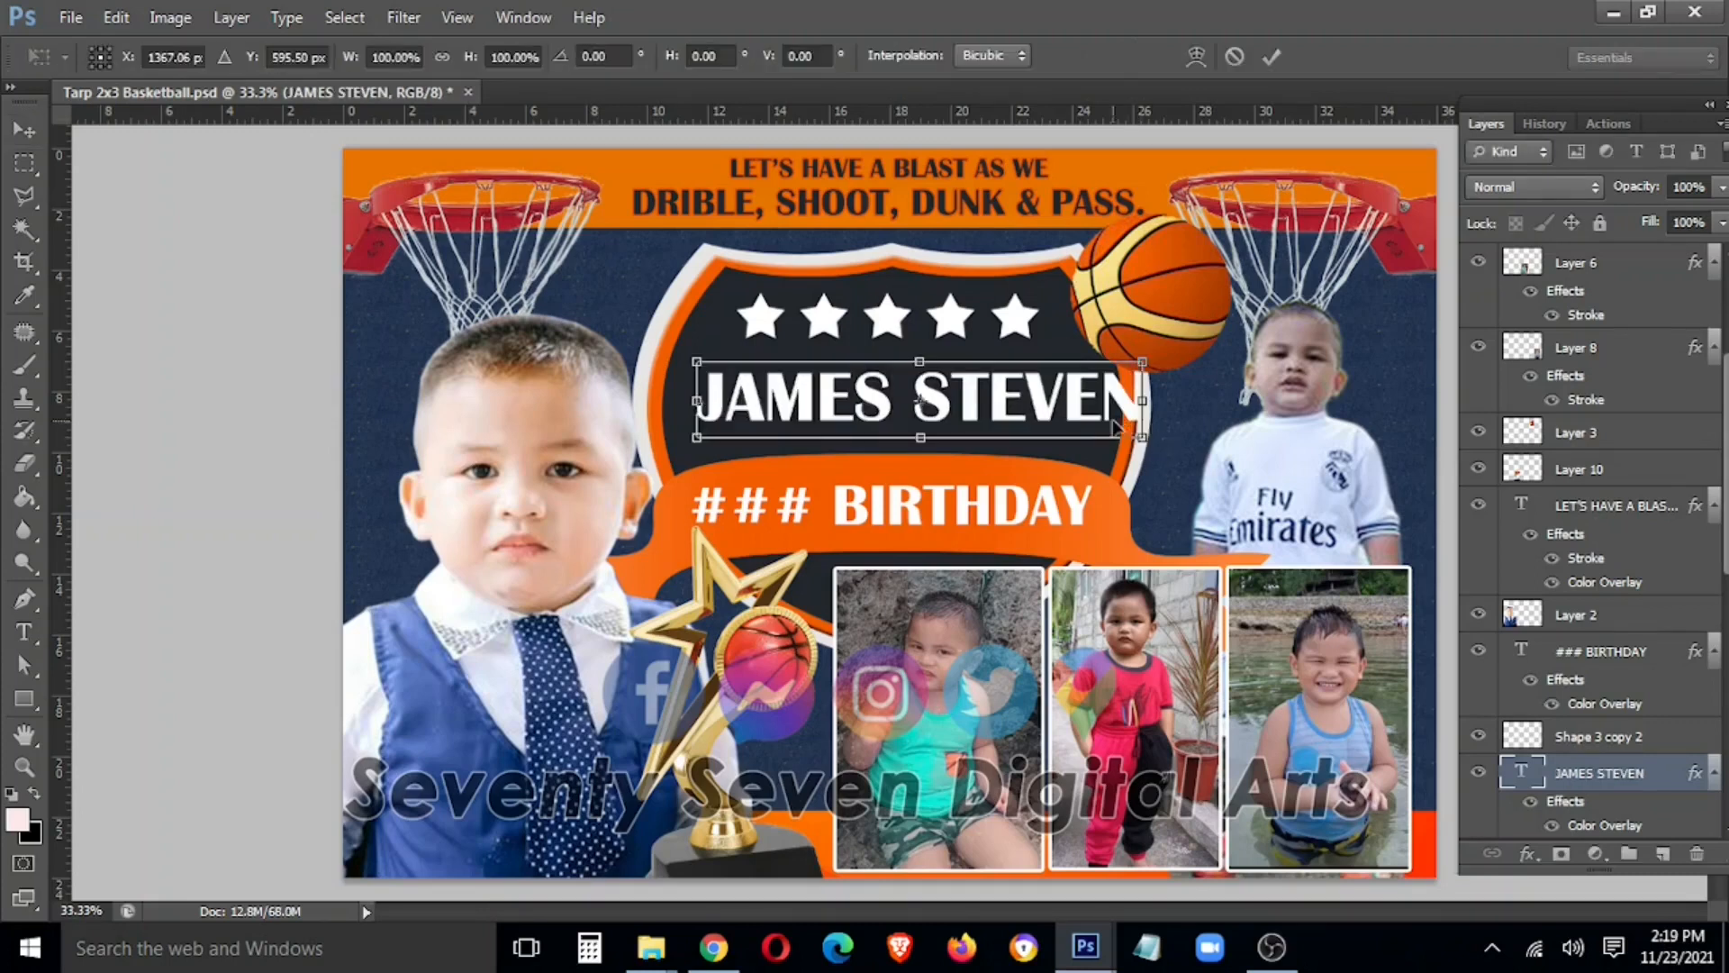
pyautogui.moveTo(1126, 401); pyautogui.dragTo(1097, 401)
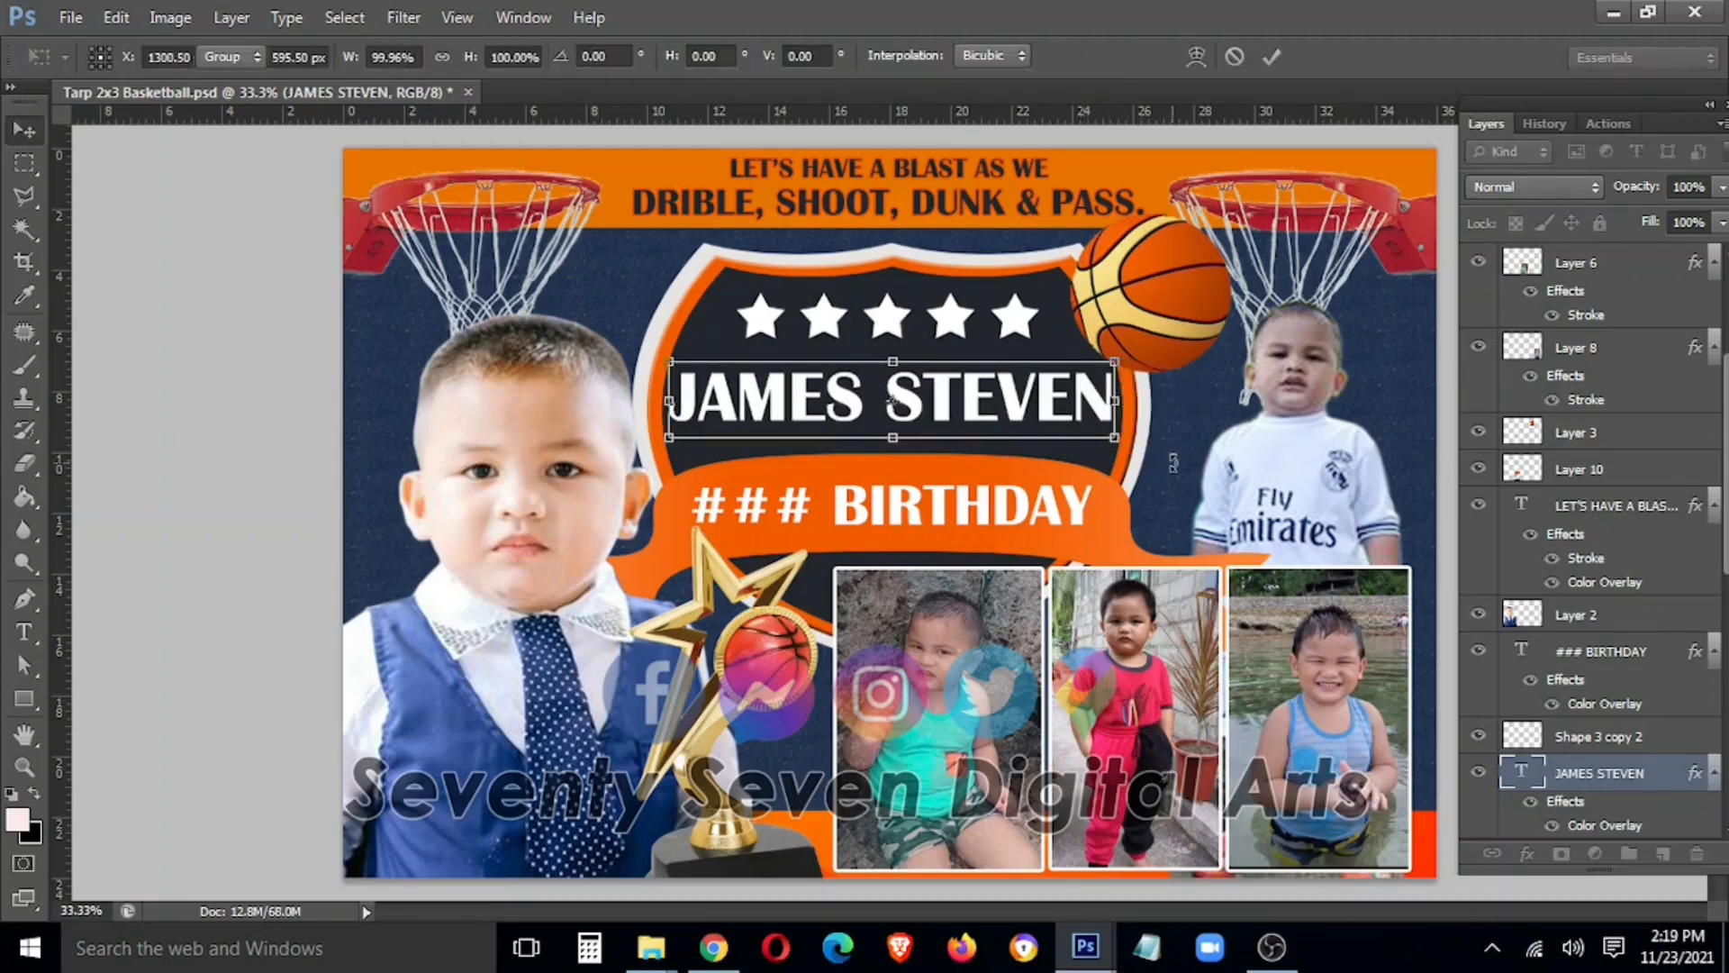
pyautogui.press('Return')
pyautogui.hotkey('shift', 'Down')
pyautogui.hotkey('shift', 'Down')
# Replace ### so the ribbon reads 4TH BIRTHDAY, then save the design
pyautogui.press('t')
pyautogui.moveTo(817, 506); pyautogui.dragTo(581, 514)
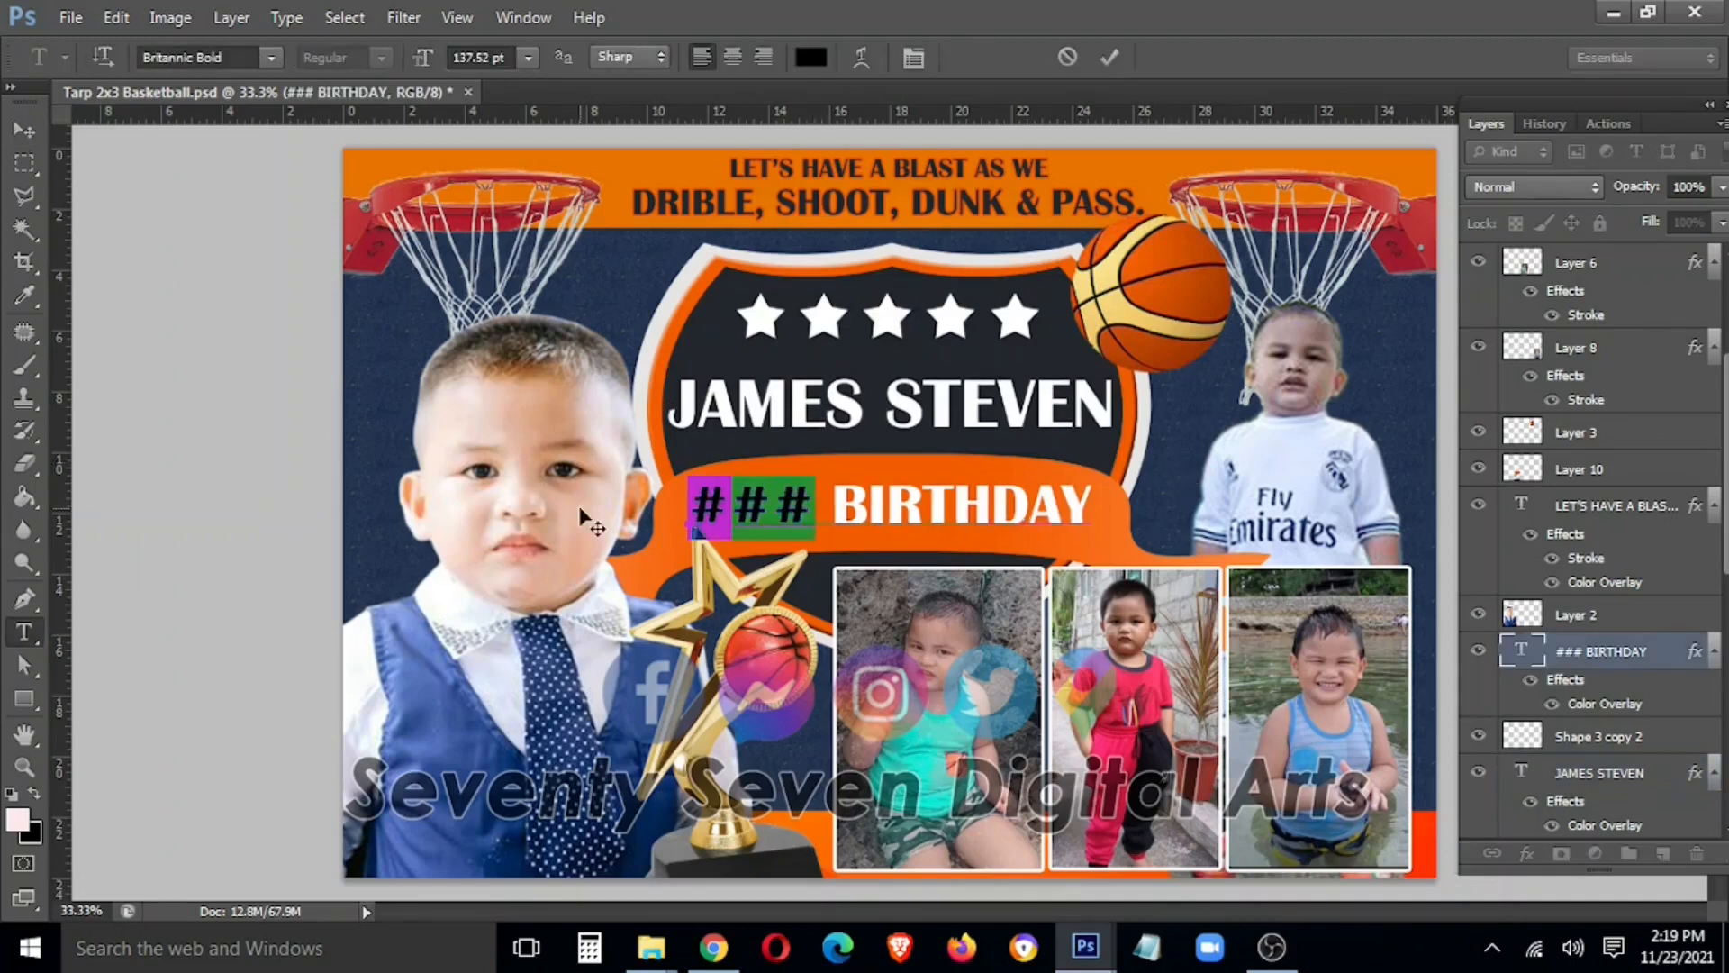
pyautogui.write('4RTH')
pyautogui.hotkey('ctrl', 'Return')
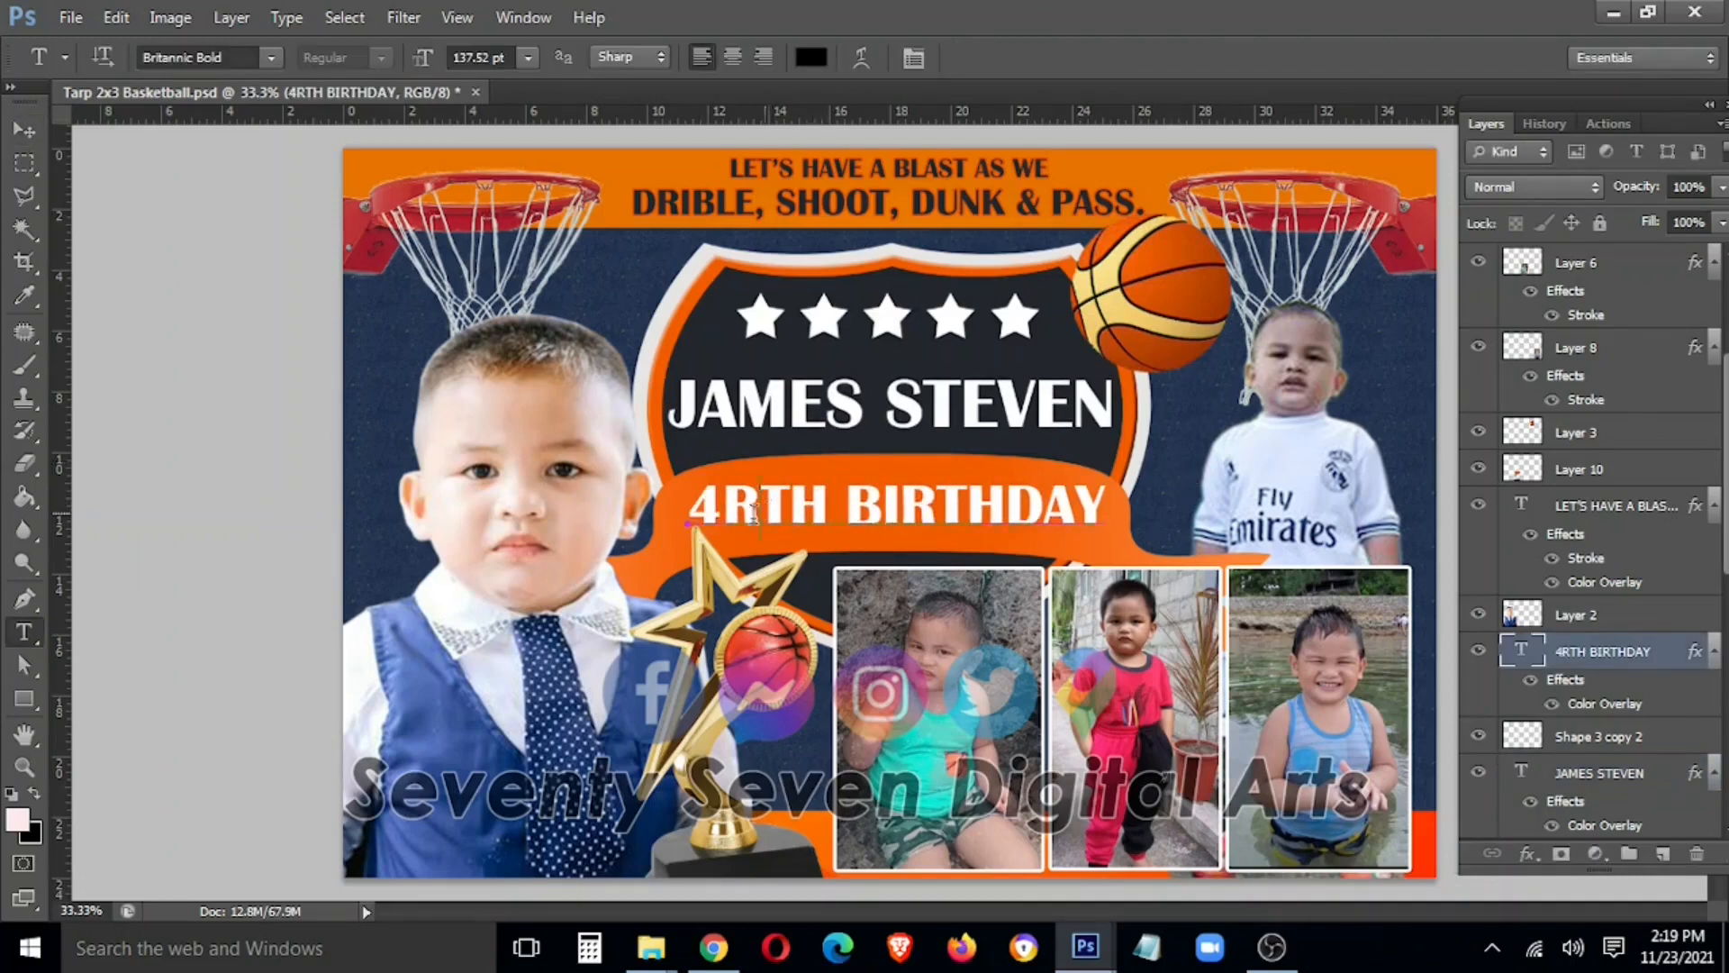
pyautogui.moveTo(755, 510); pyautogui.dragTo(725, 511)
pyautogui.press('BackSpace')
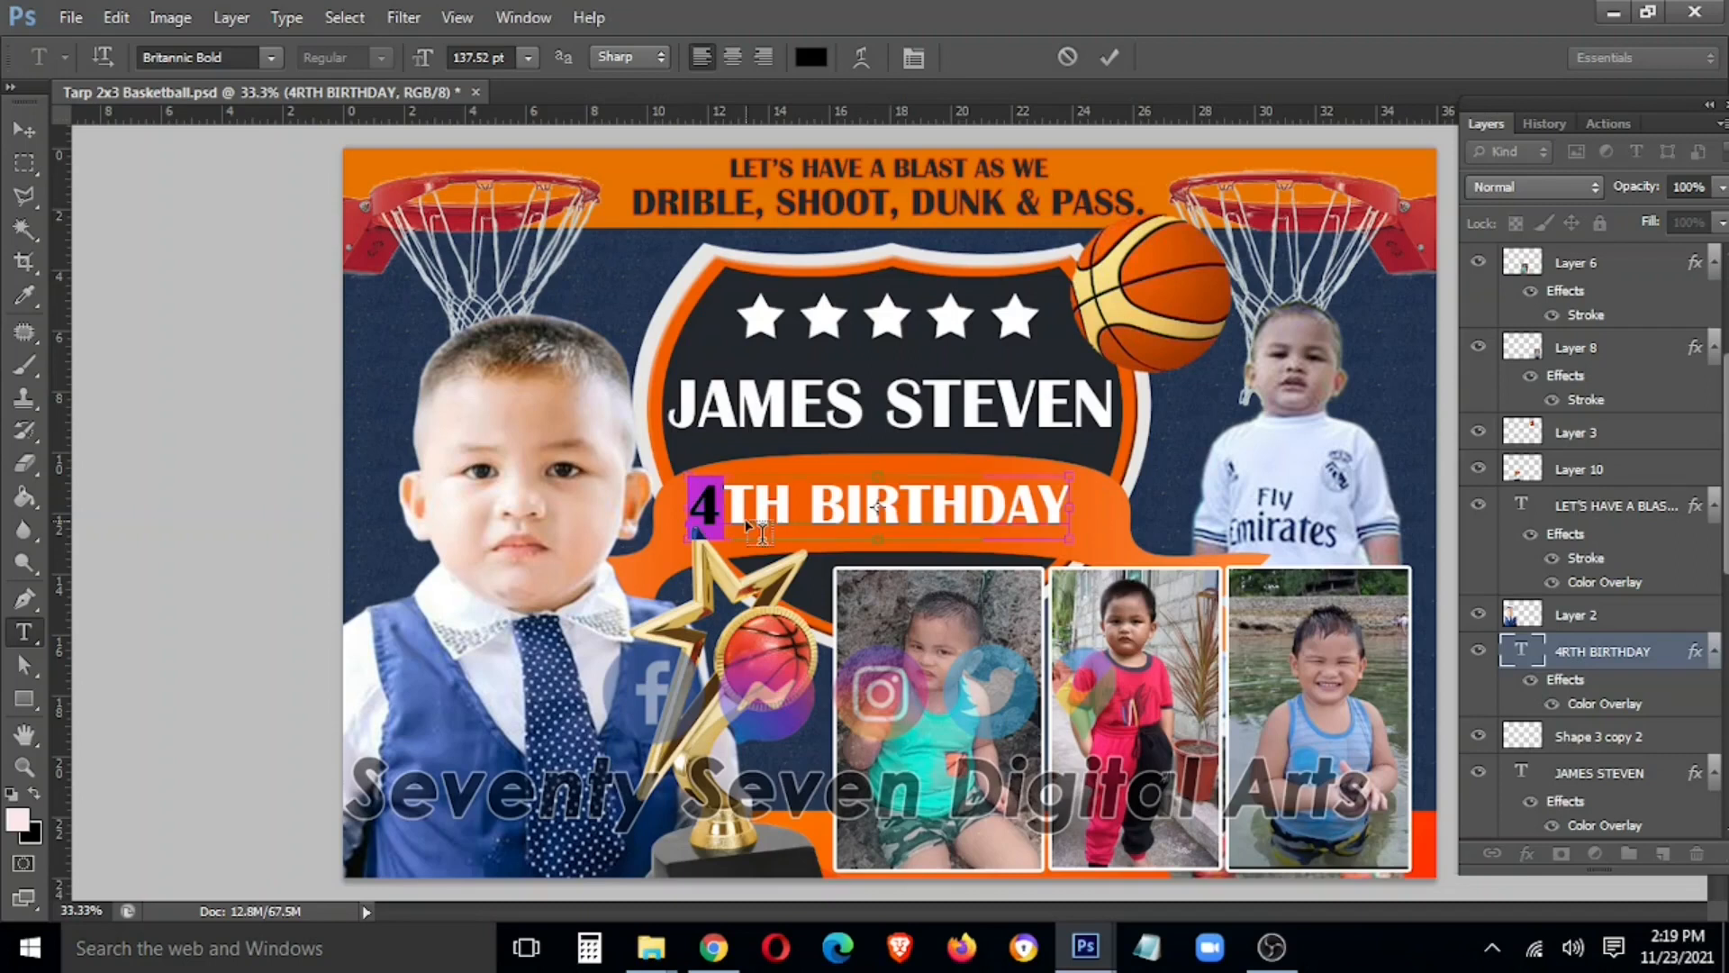
pyautogui.hotkey('ctrl', 'Return')
pyautogui.press('v')
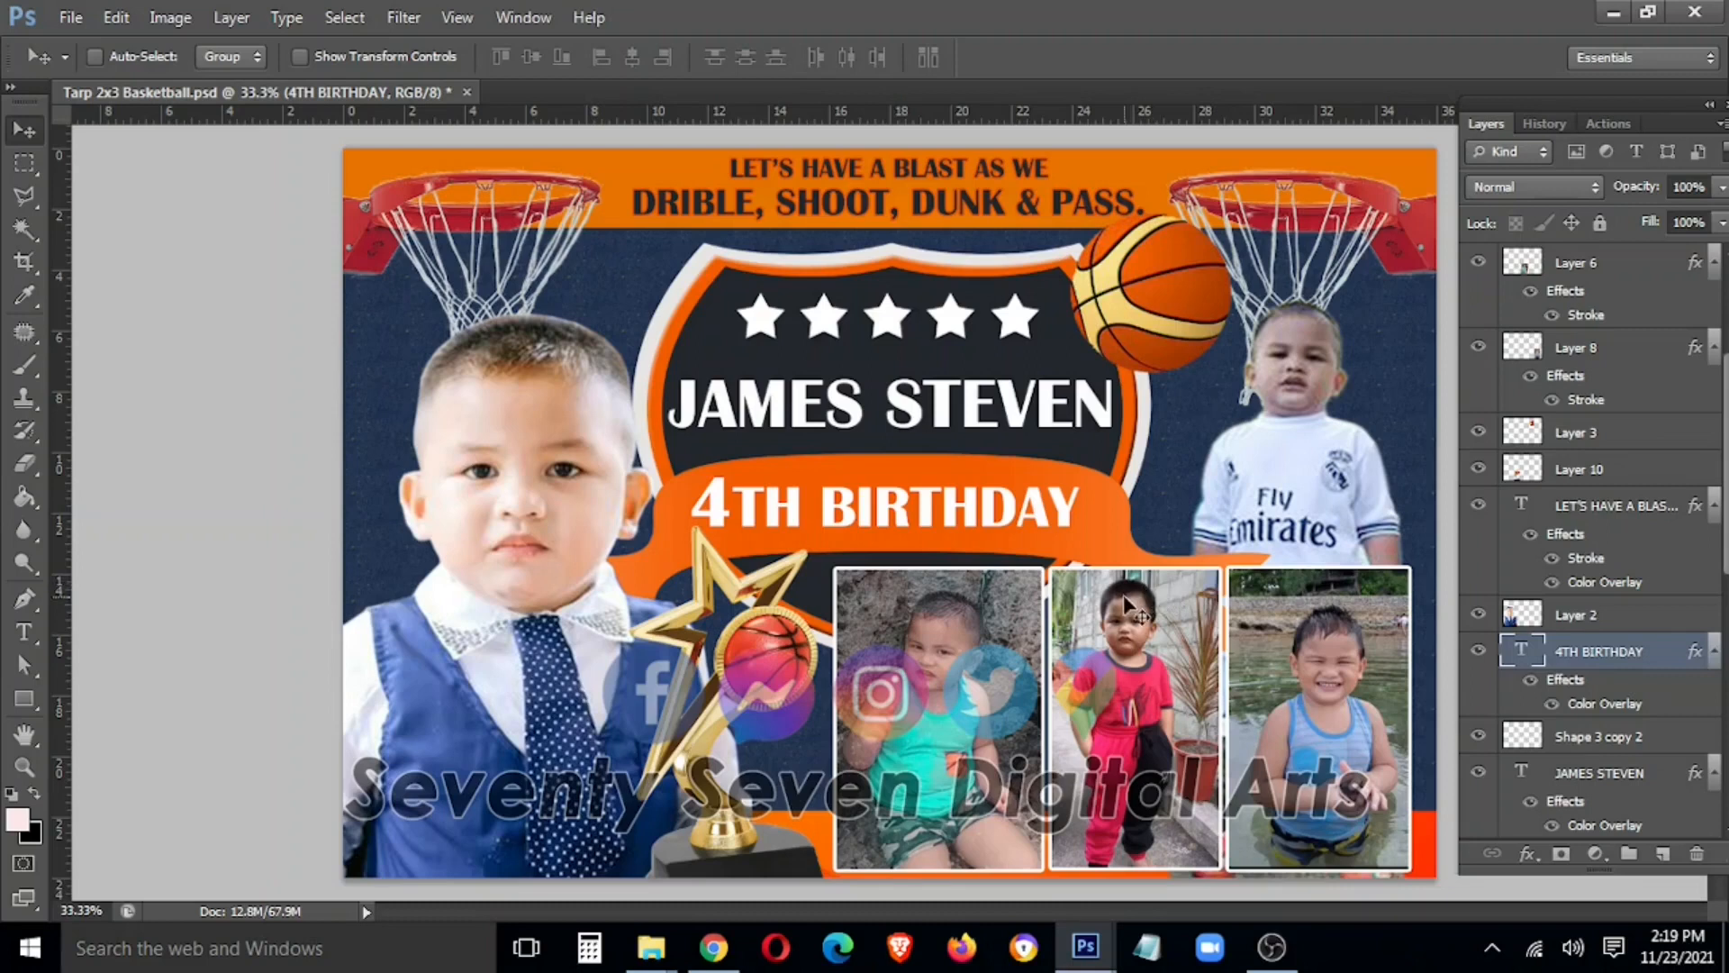
pyautogui.hotkey('ctrl', 's')
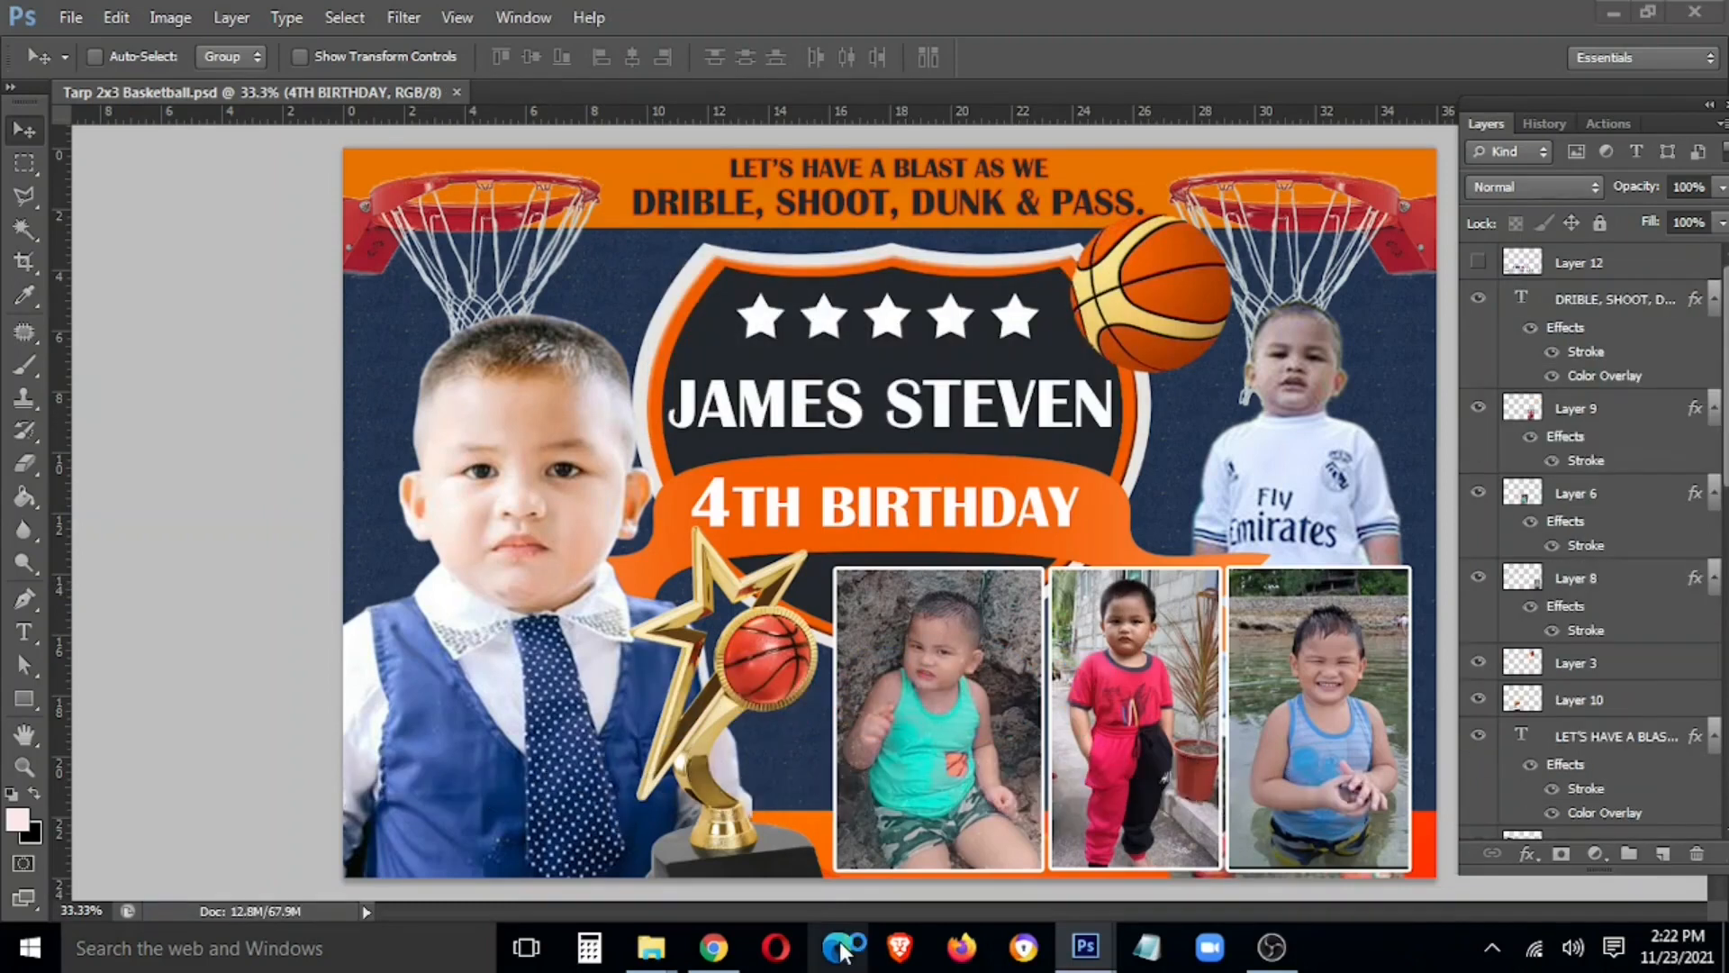